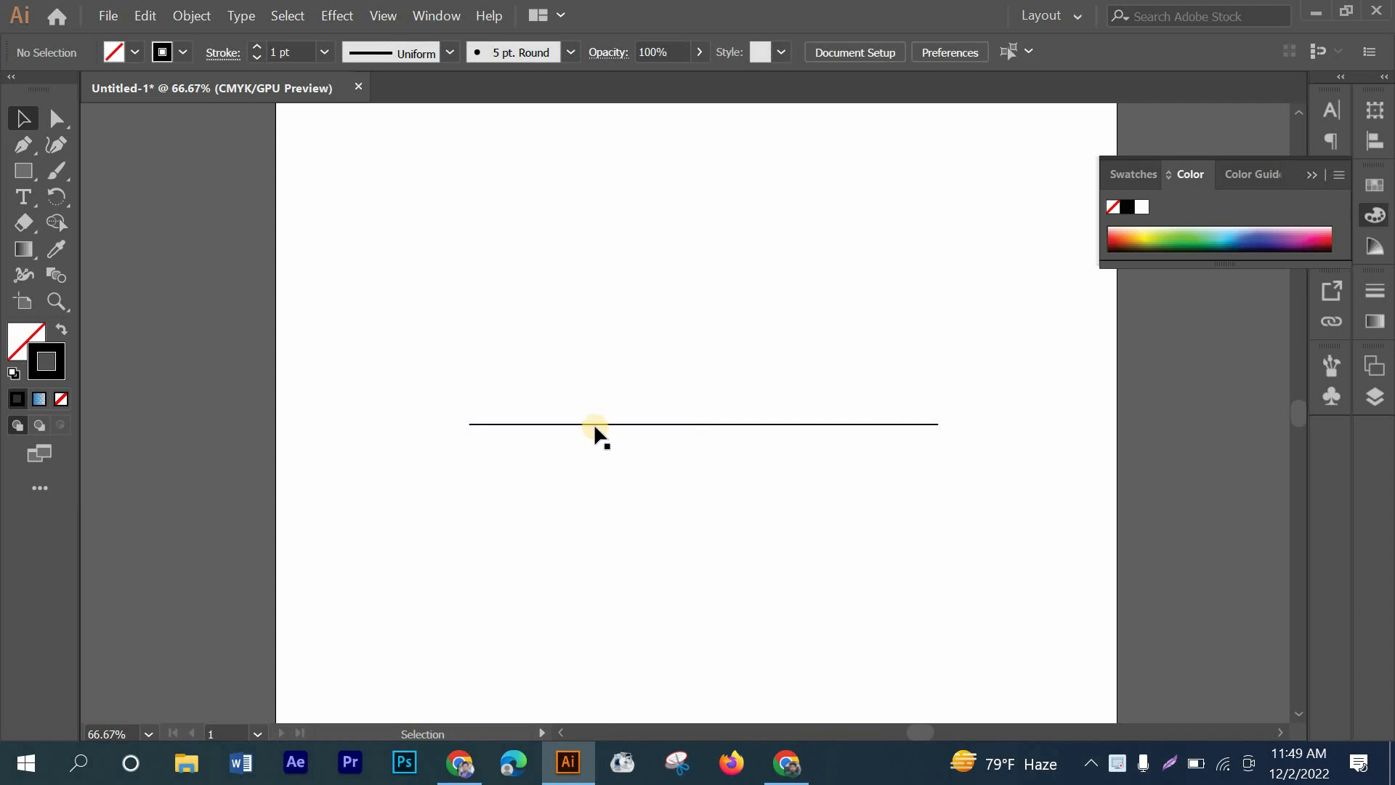
- Set the stroke weight of the horizontal line to 3 pt
left_click(595, 424)
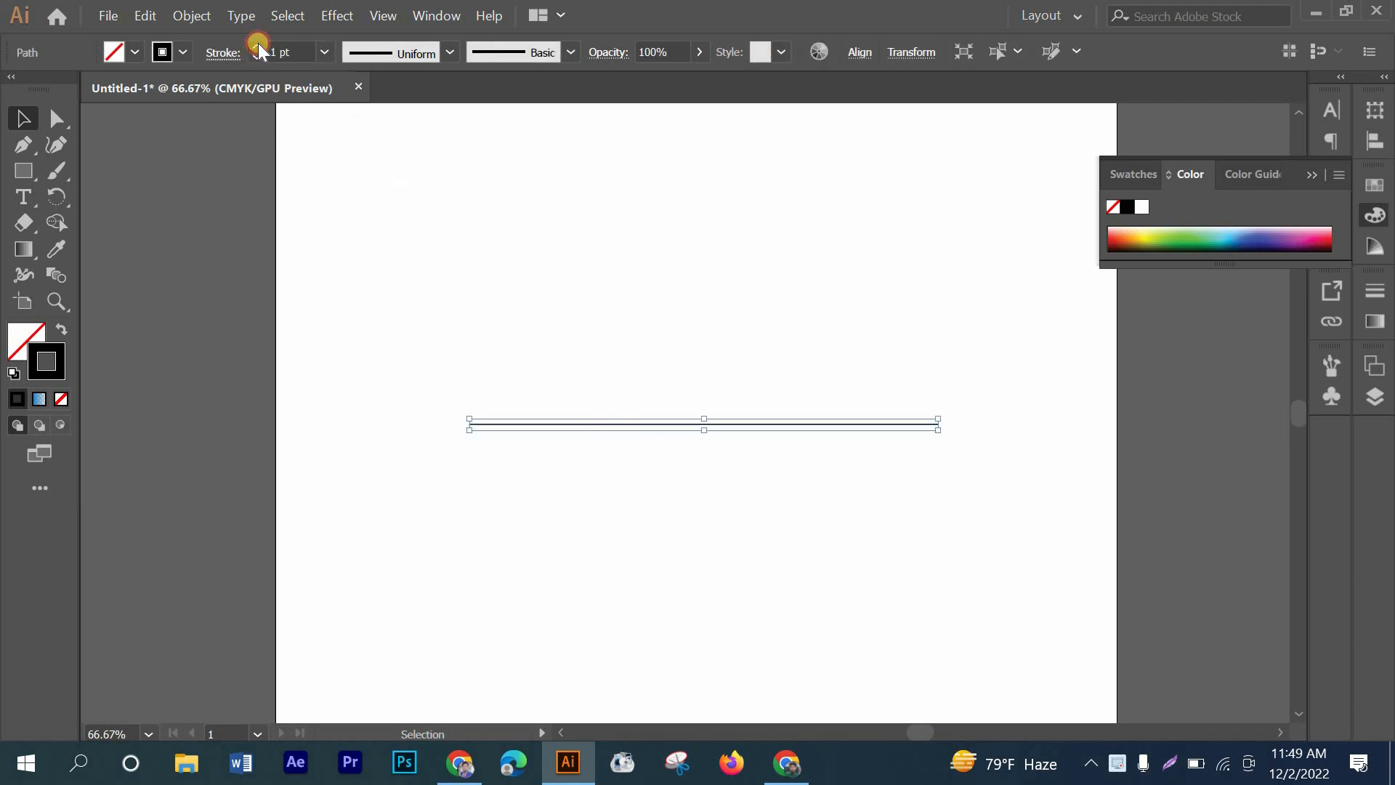
left_click(258, 45)
left_click(258, 45)
left_click(637, 478)
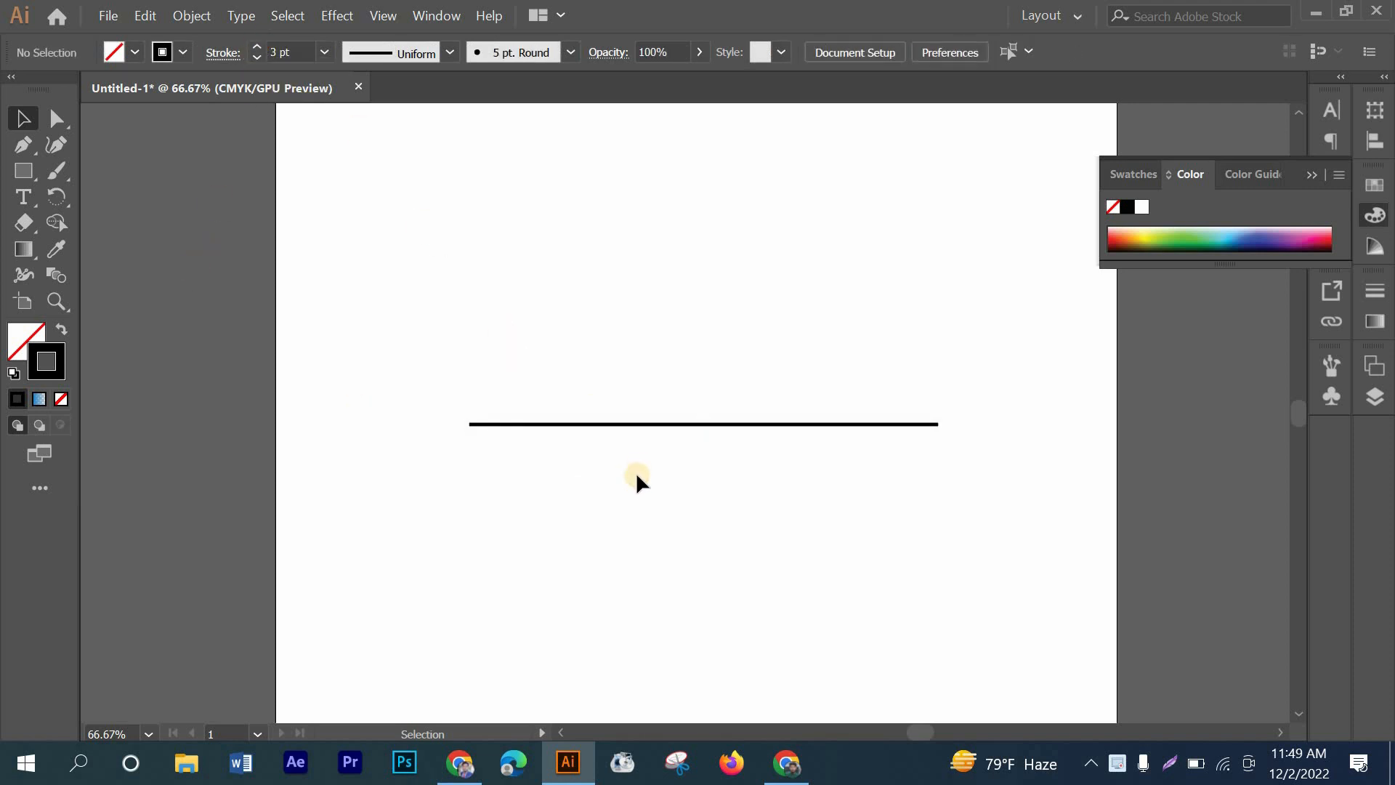
- Duplicate the horizontal line twice straight below itself to make three evenly spaced parallel lines
left_click(649, 424)
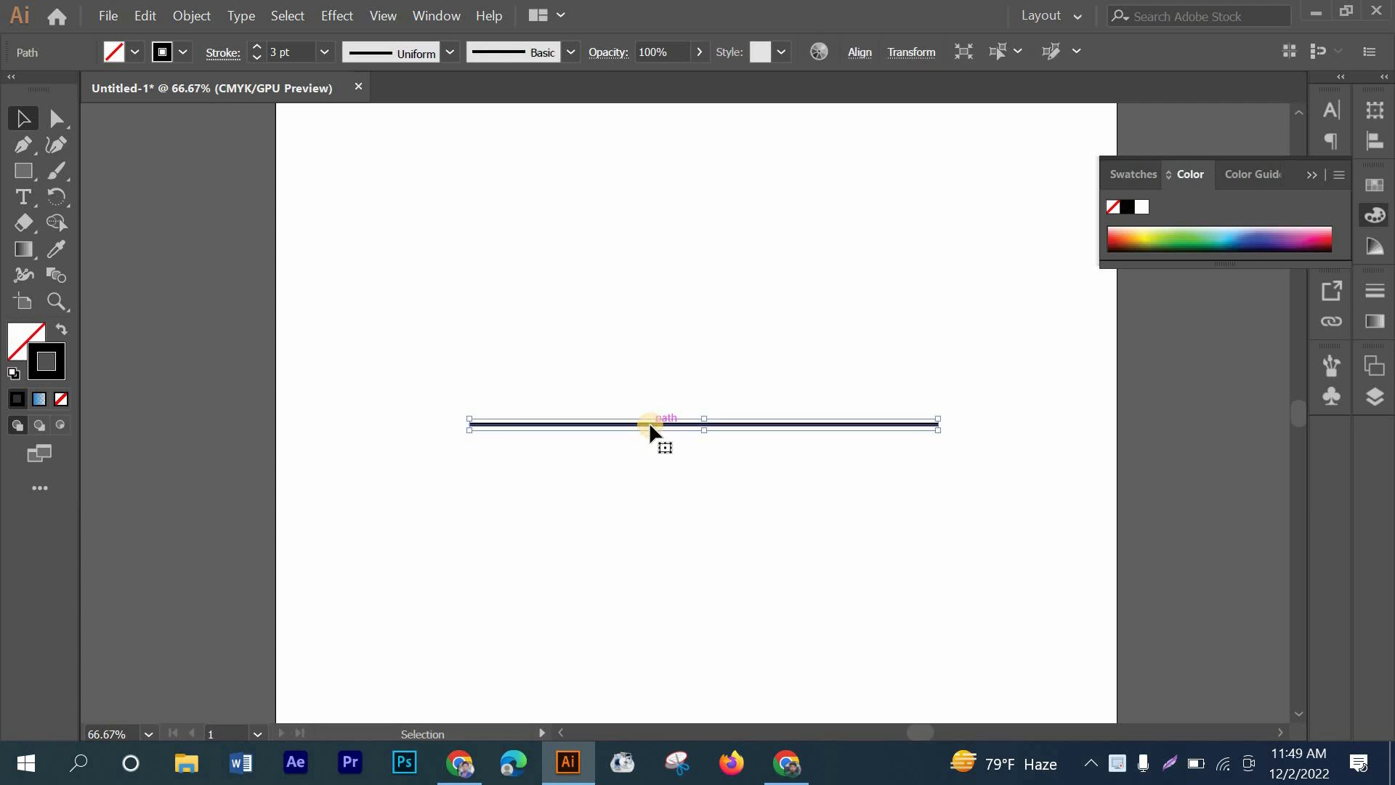
left_click_drag(651, 426, 653, 464)
key("ctrl+d")
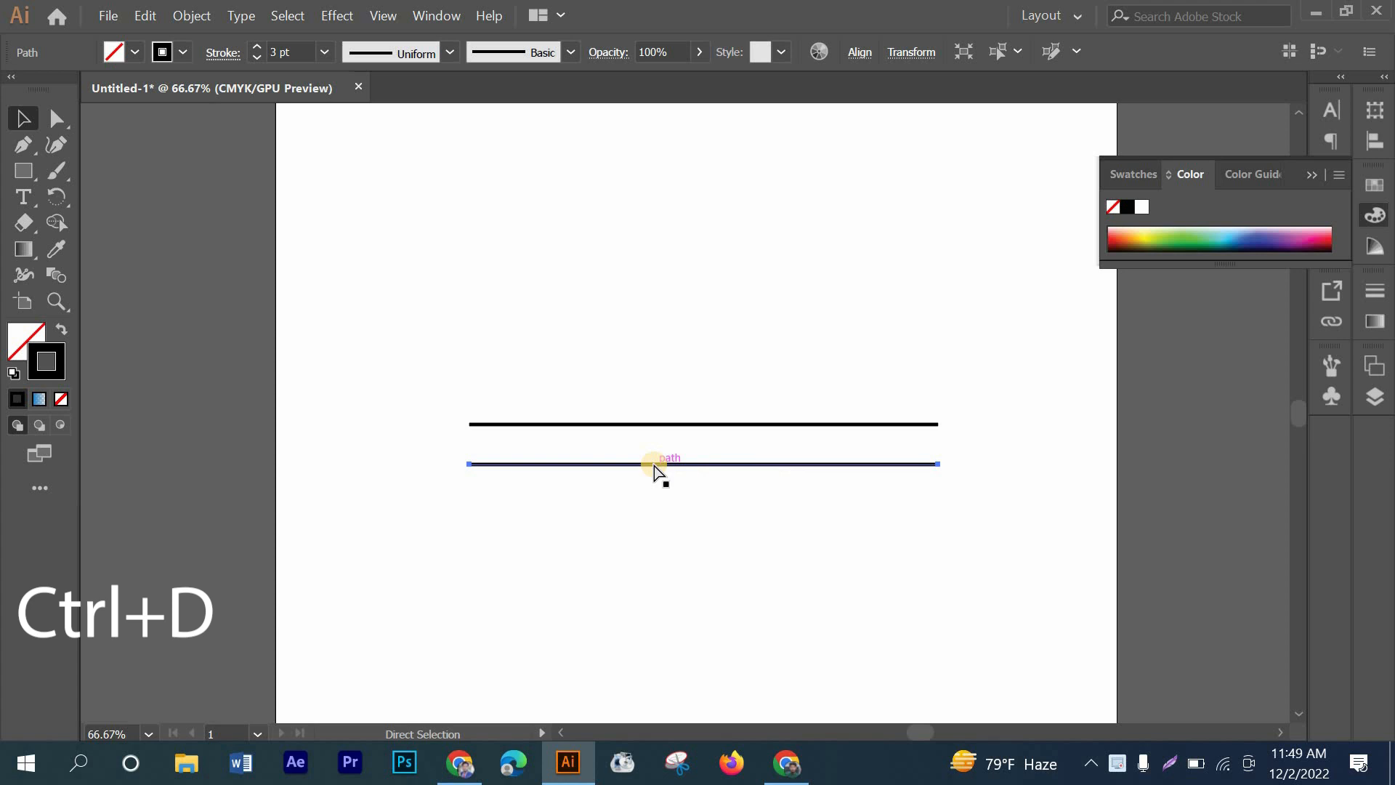
left_click_drag(528, 366, 568, 504)
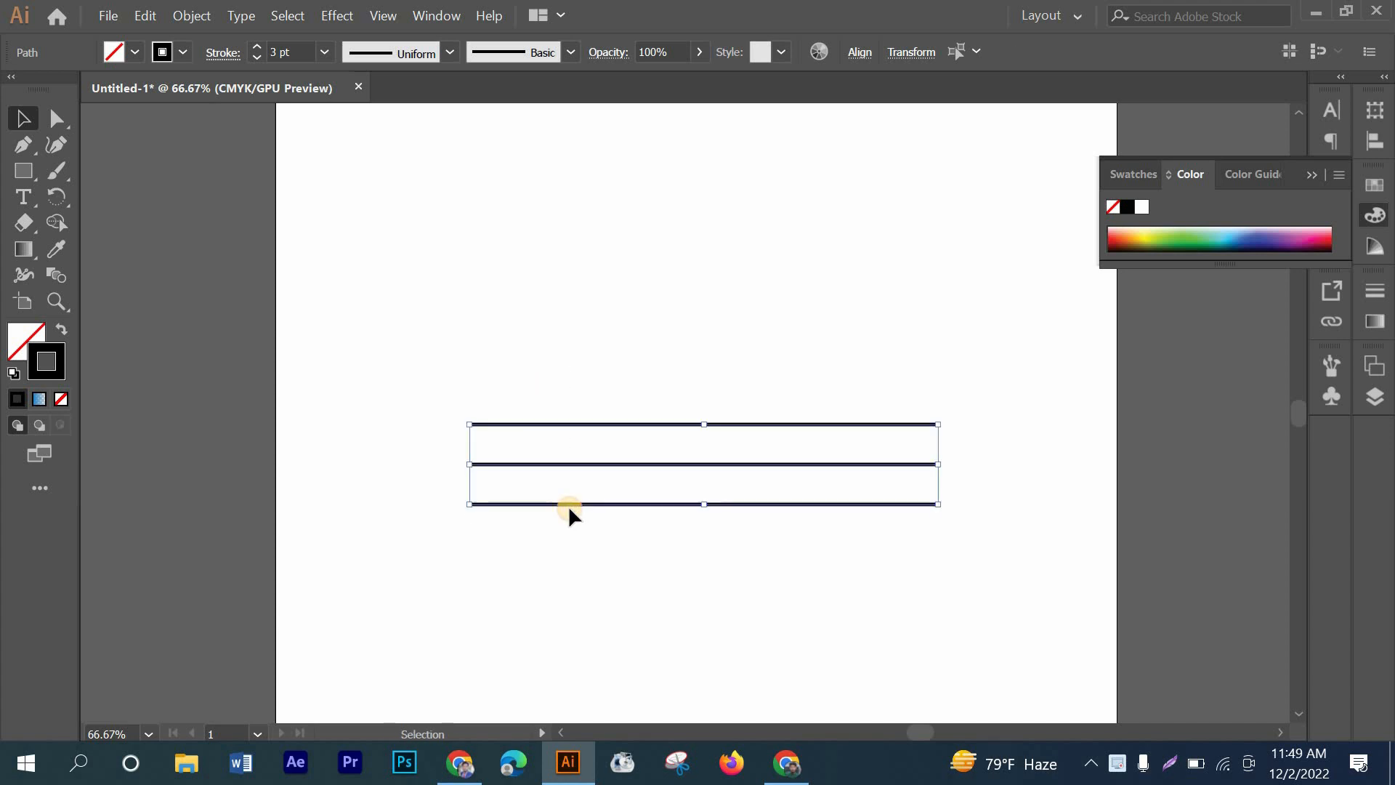
left_click(220, 344)
- Draw a small circle centred just above the three lines and give it a black fill with no stroke
left_click(24, 170)
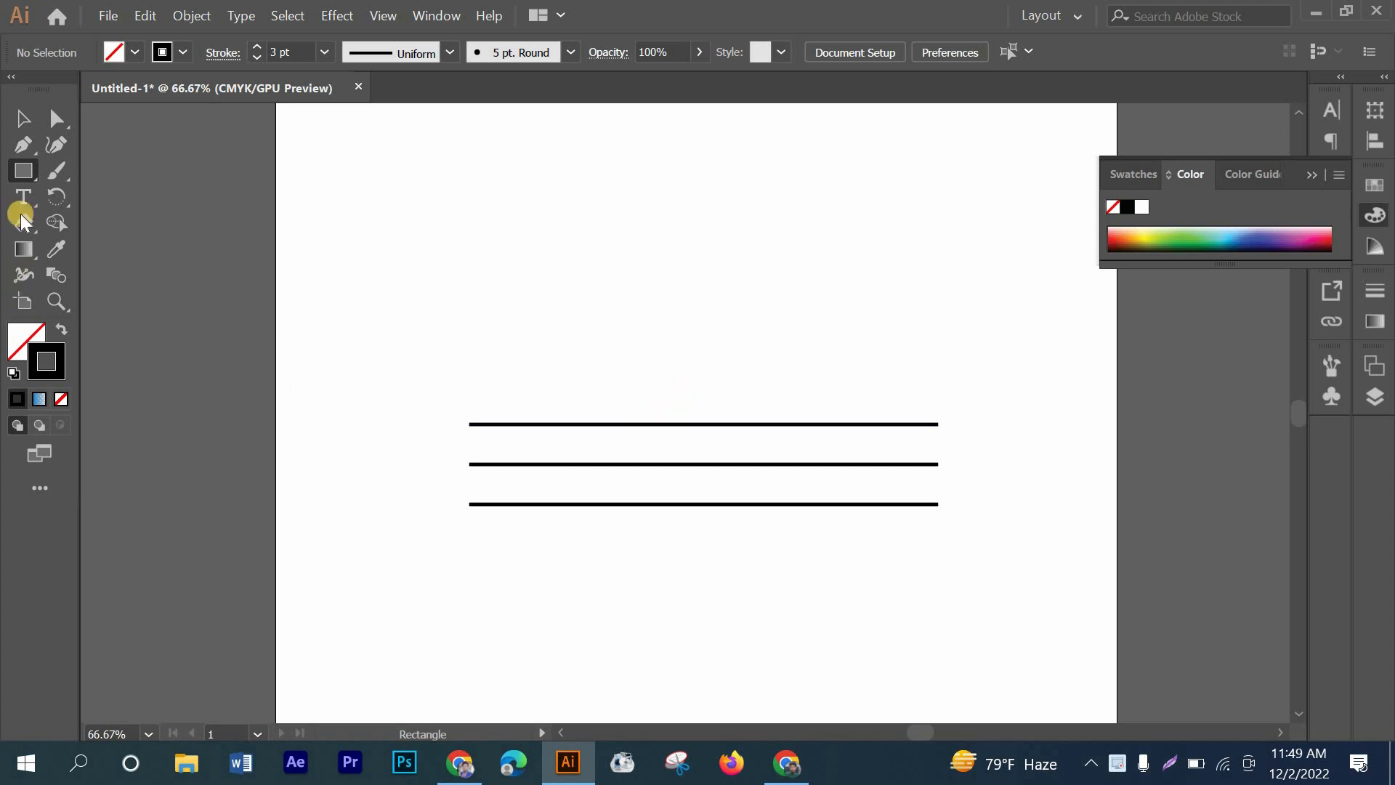
left_click(23, 118)
left_click_drag(648, 468, 492, 364)
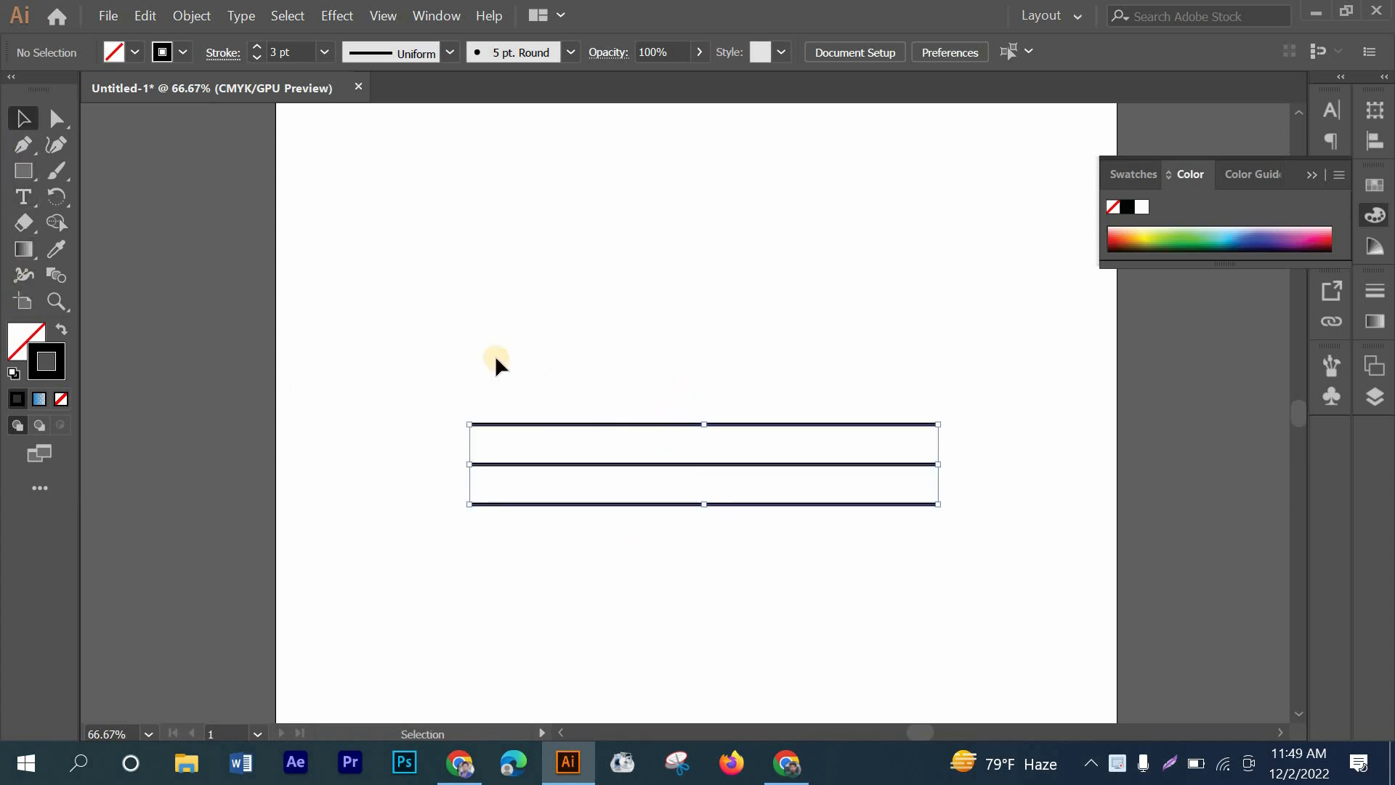
left_click_drag(27, 175, 108, 170)
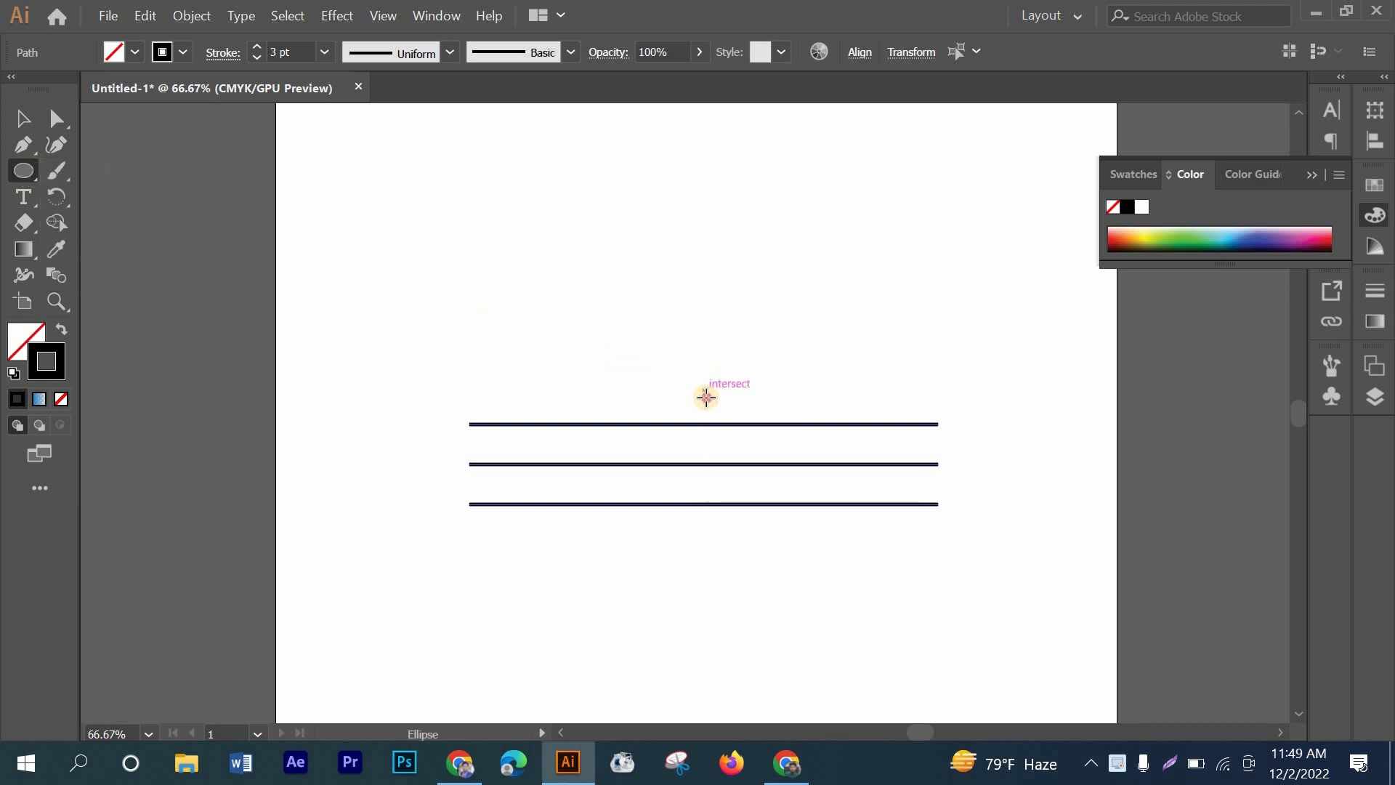
left_click_drag(703, 391, 711, 404)
left_click(56, 330)
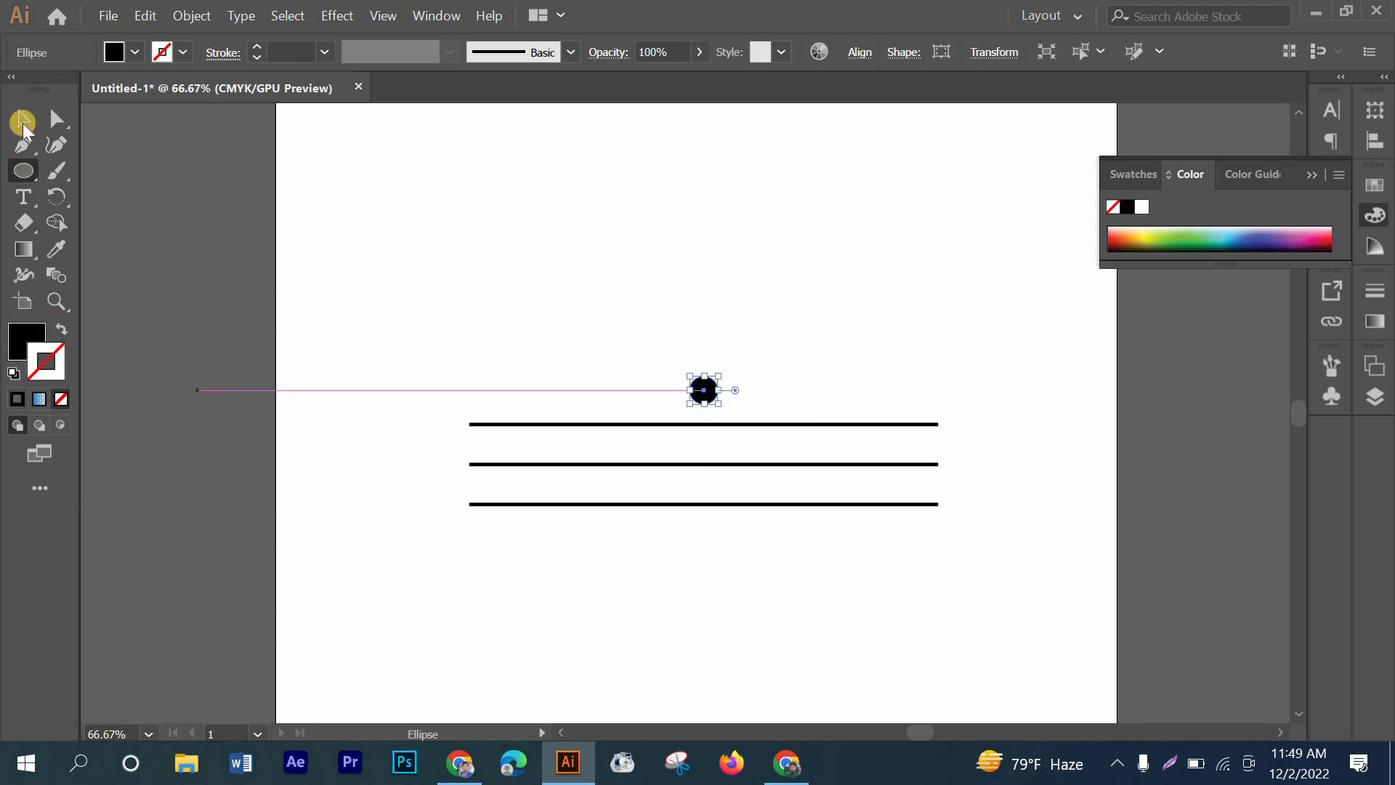
left_click(23, 118)
left_click(200, 269)
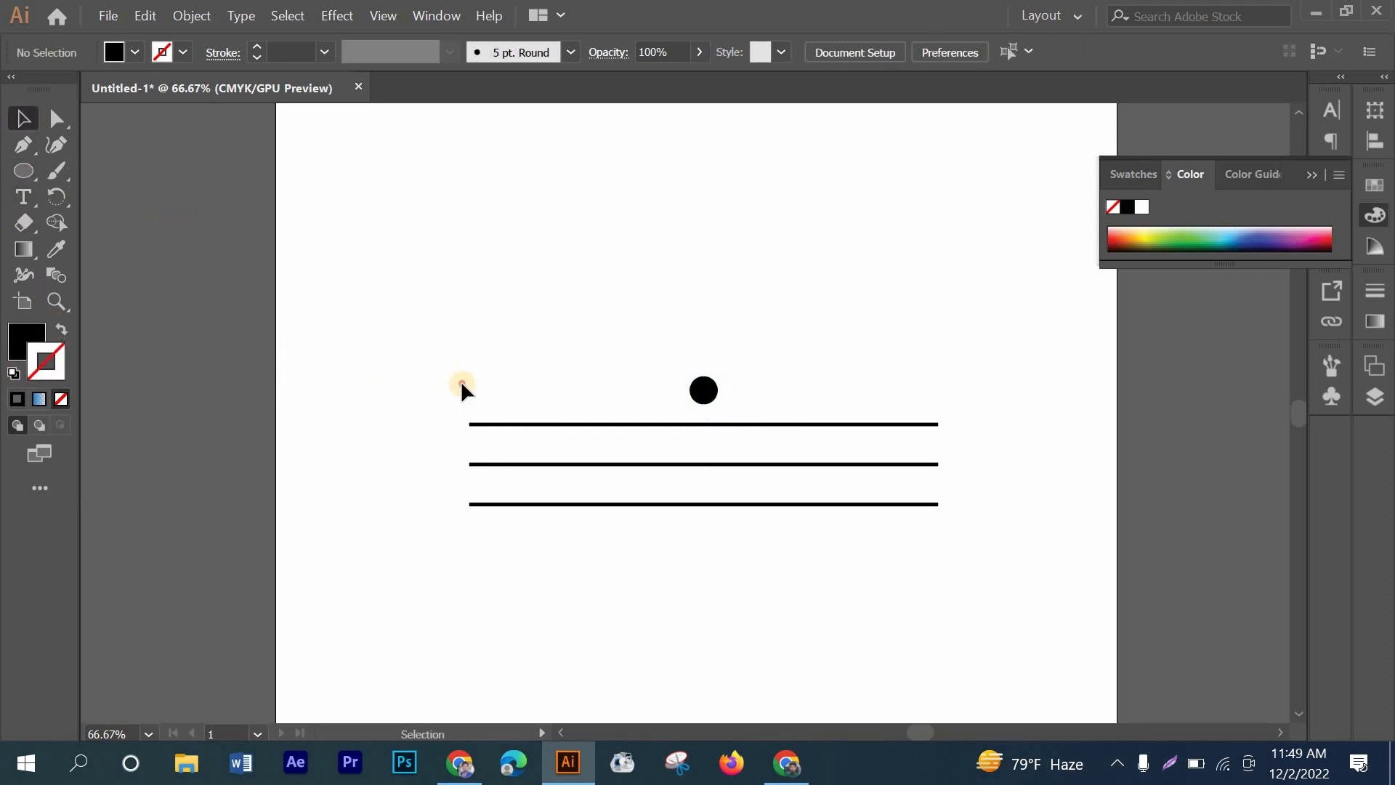
- Create a copy of the three horizontal lines rotated 120° about the circle's centre
left_click_drag(461, 382, 551, 578)
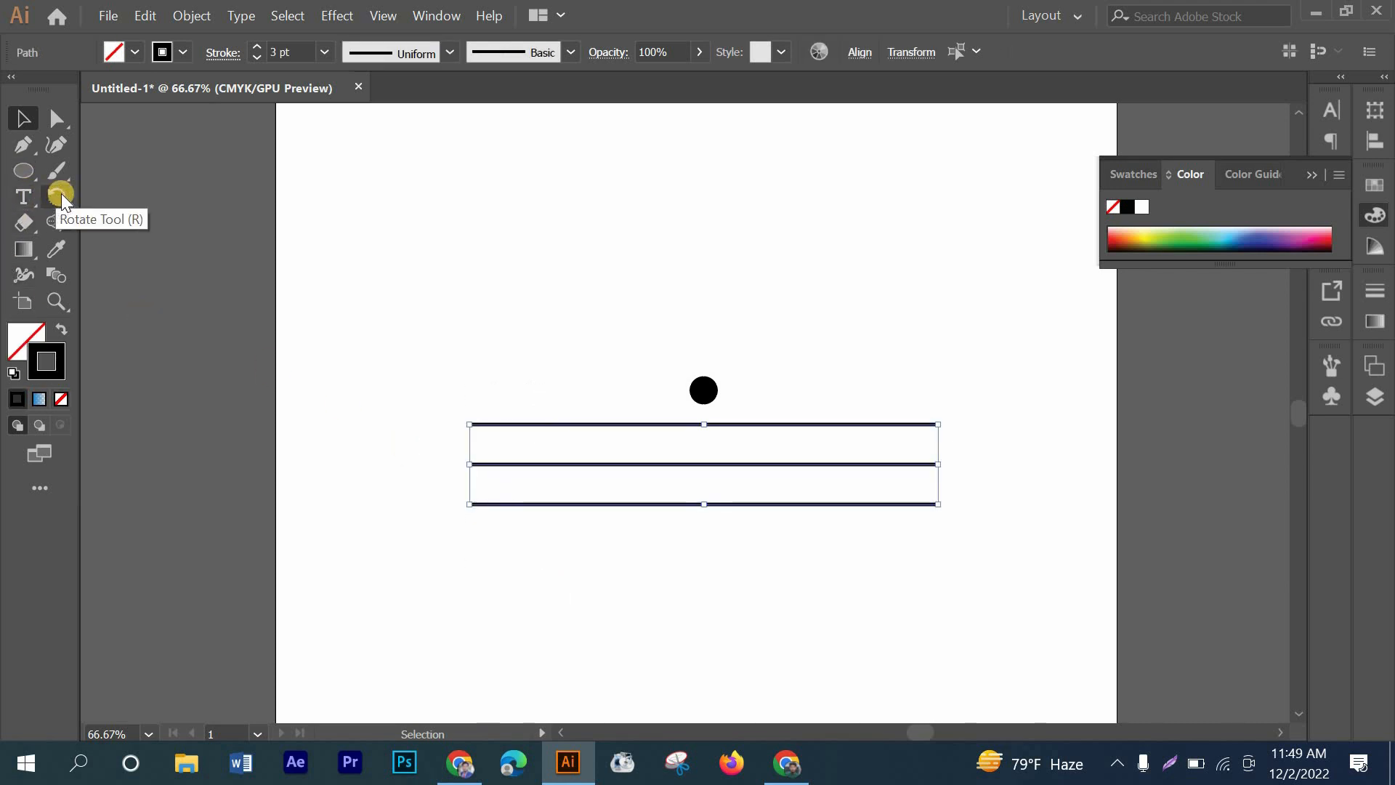
left_click(54, 196)
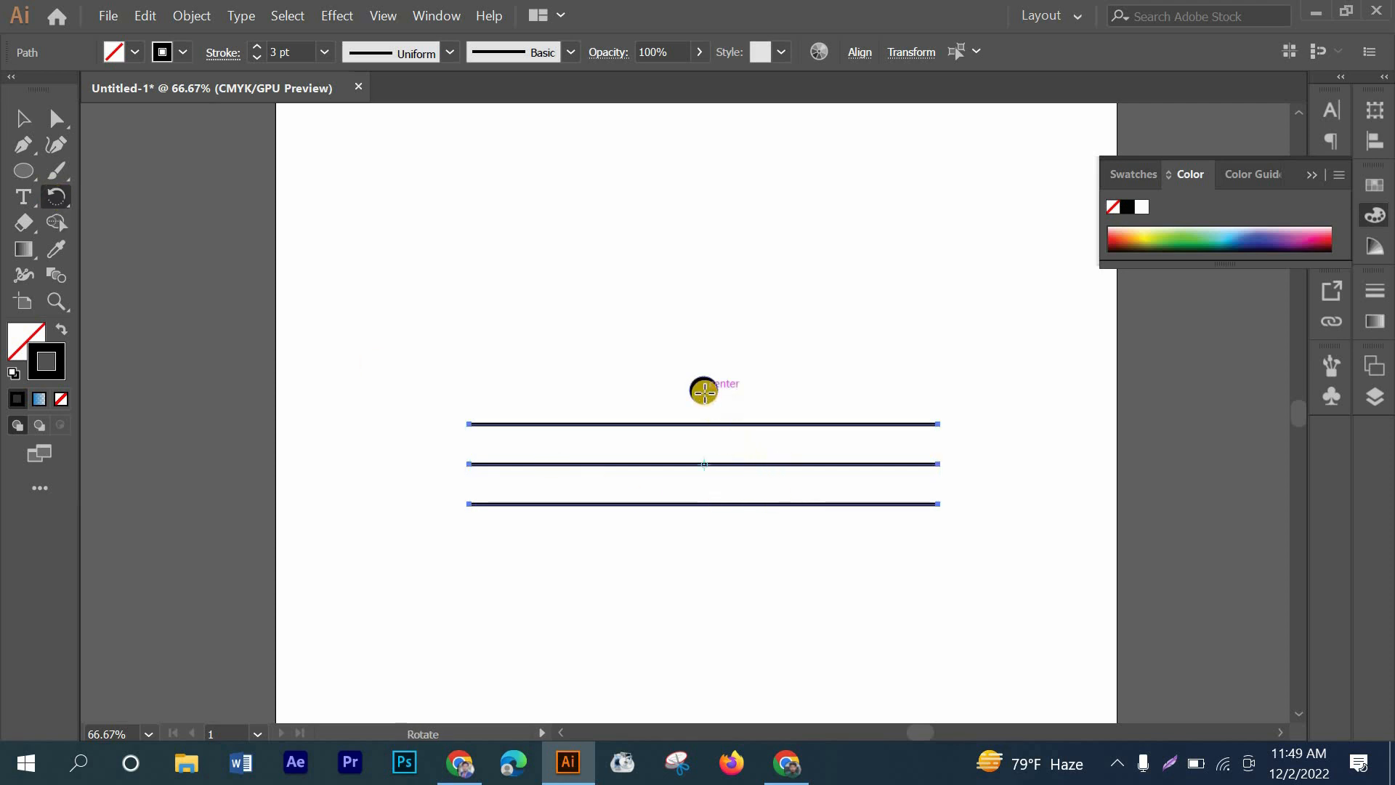
key("alt")
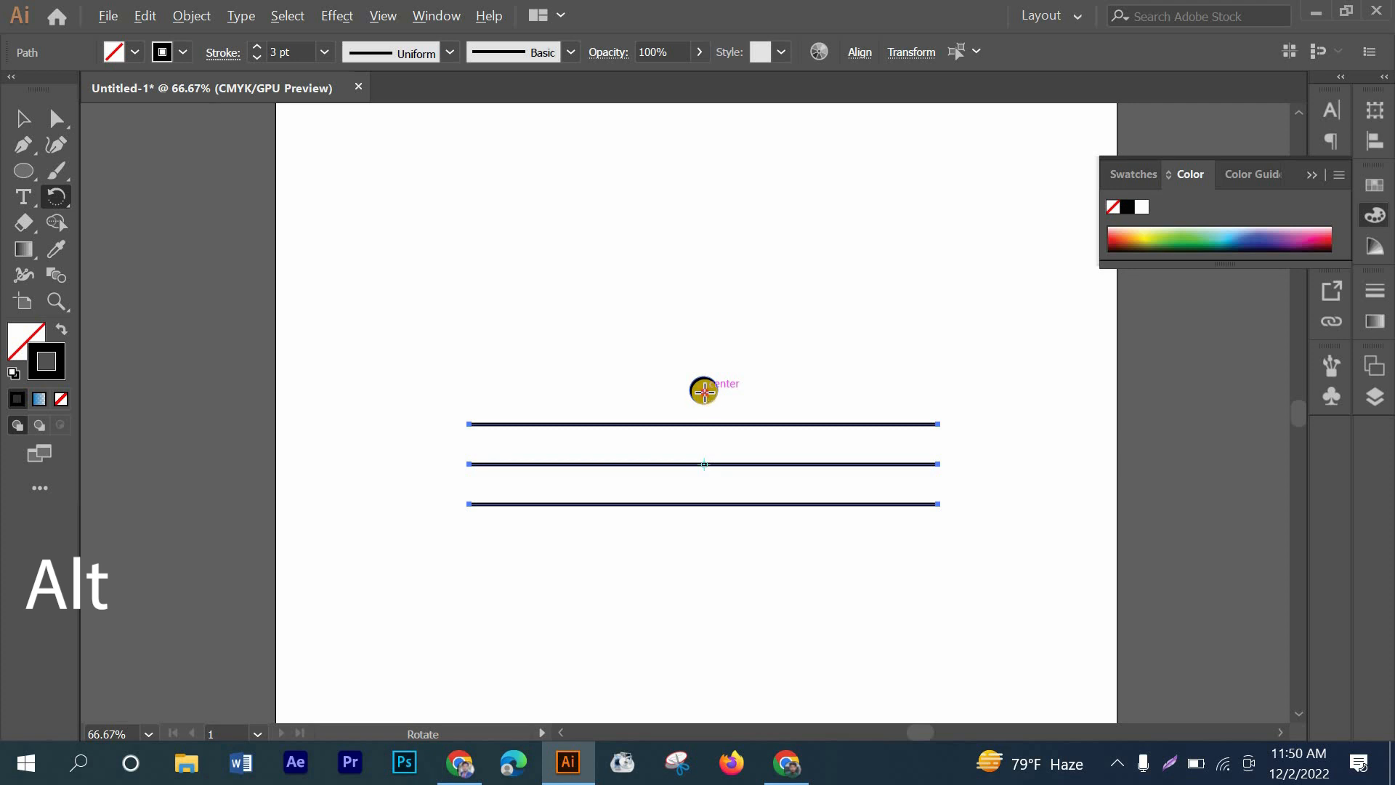
left_click(704, 392, "alt")
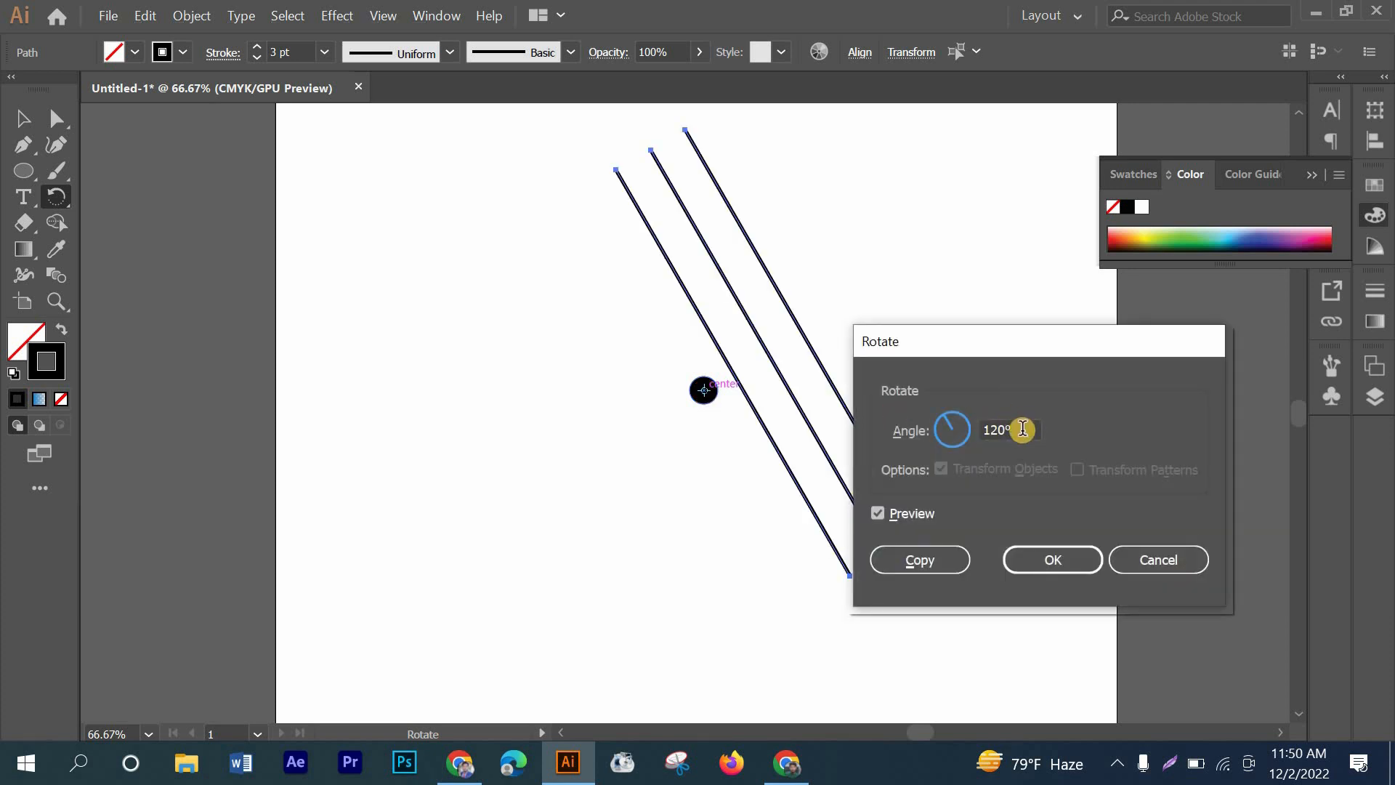
left_click_drag(1023, 430, 944, 436)
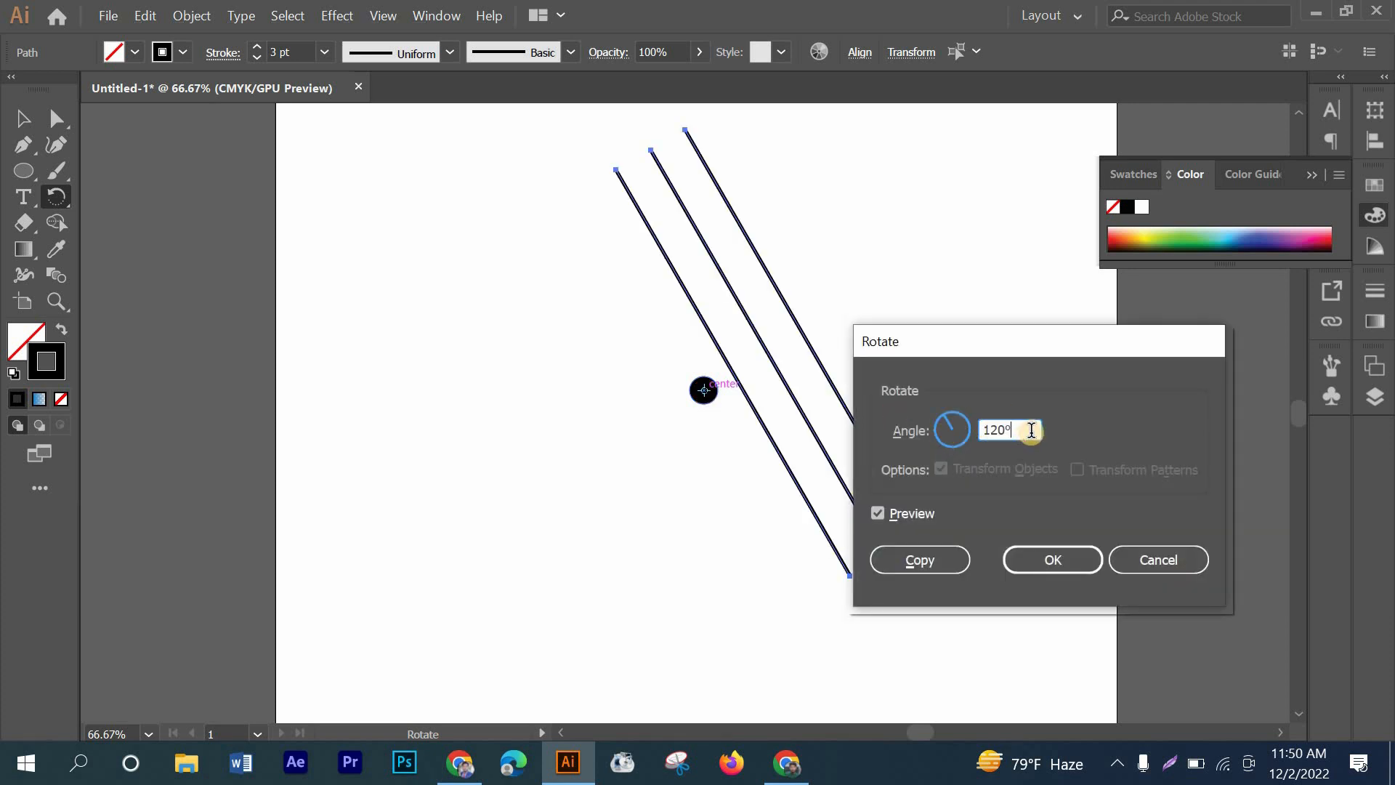
left_click(919, 555)
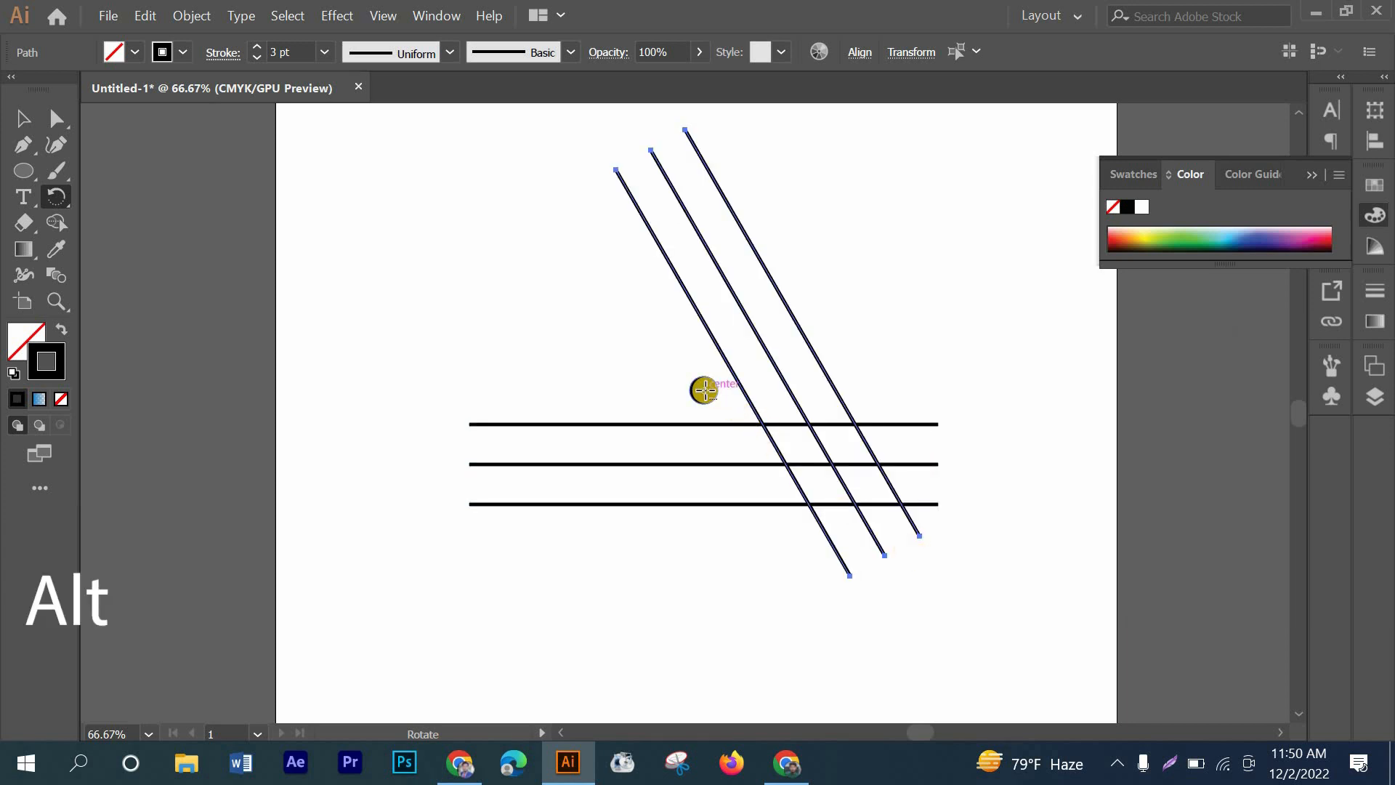
- Rotate a copy of the slanted lines another 120° about the circle's centre to complete the triangular grid
left_click(703, 390, "alt")
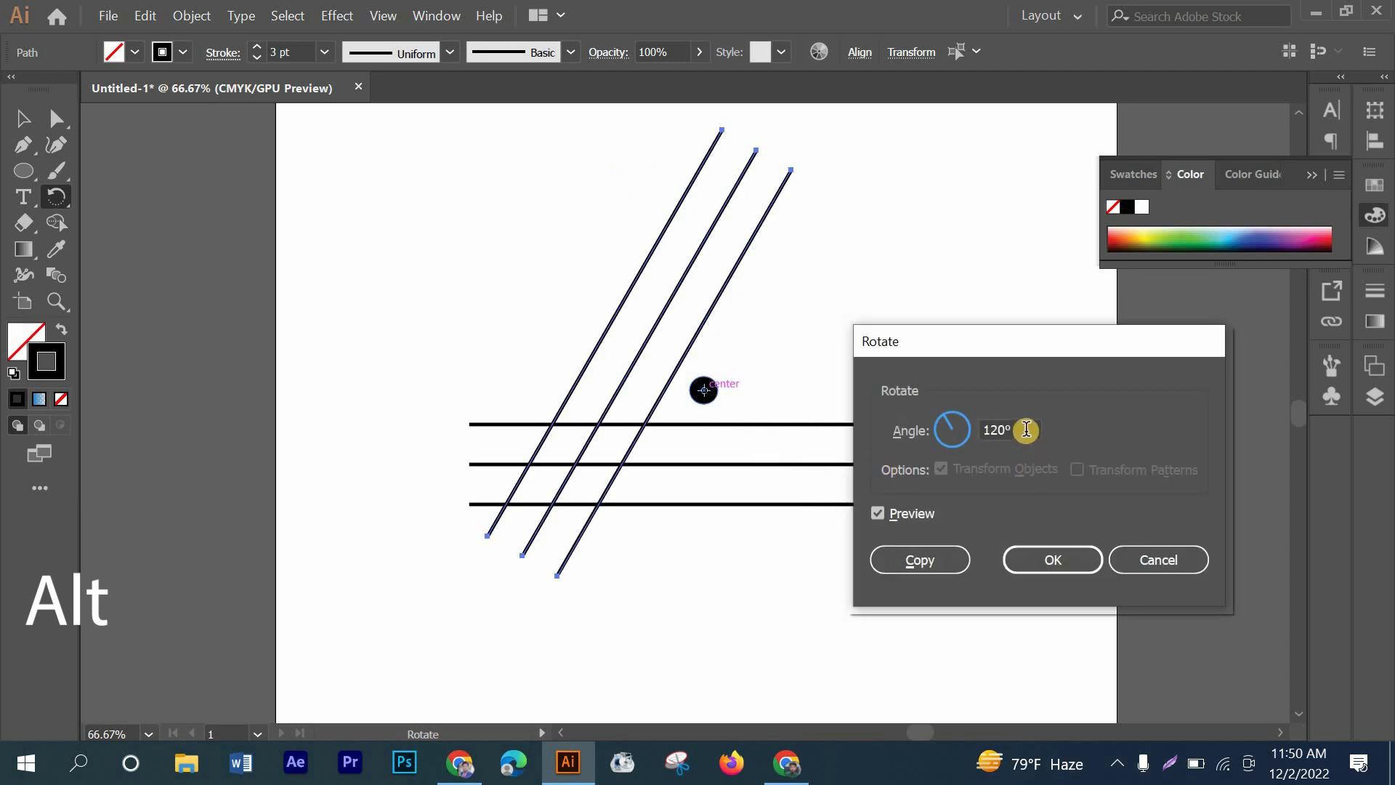
left_click_drag(1026, 429, 974, 436)
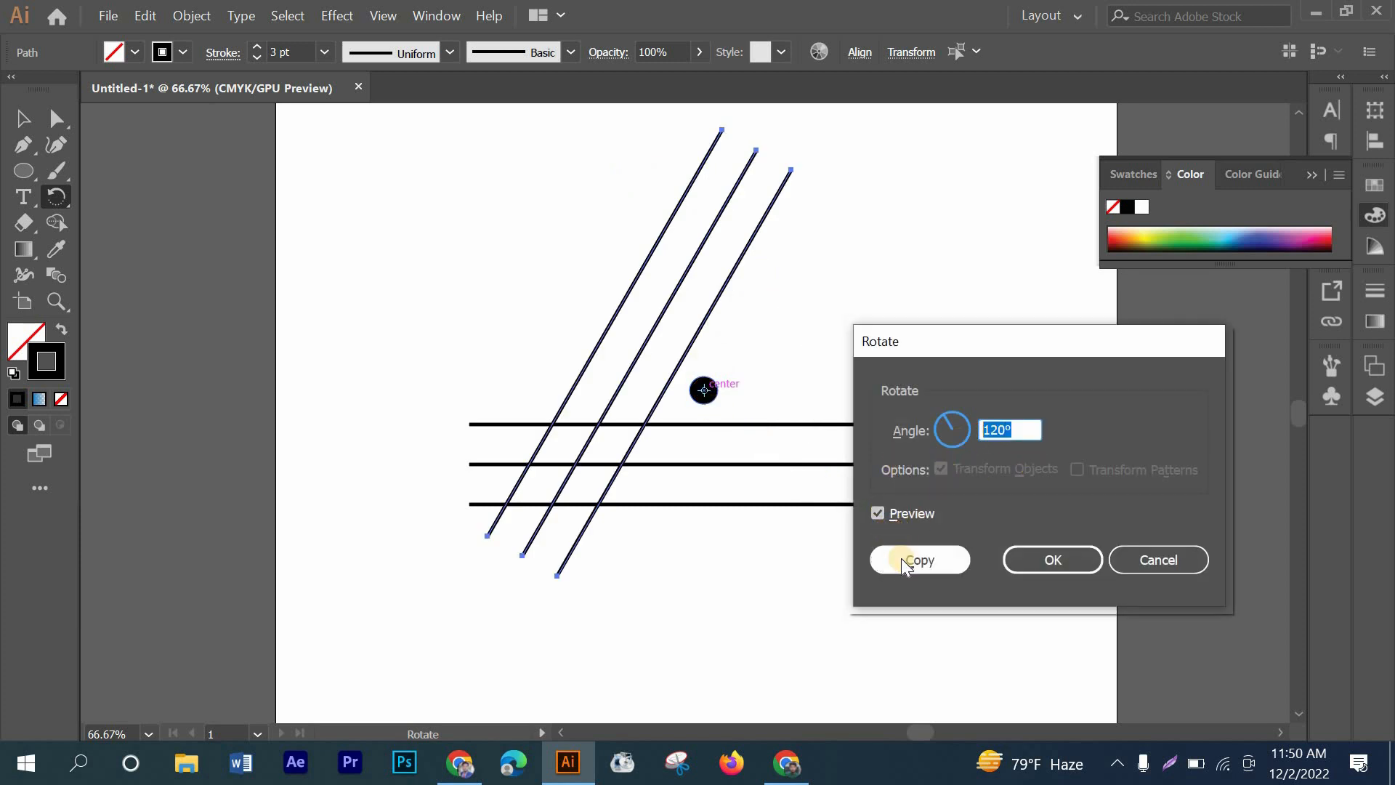
left_click(920, 561)
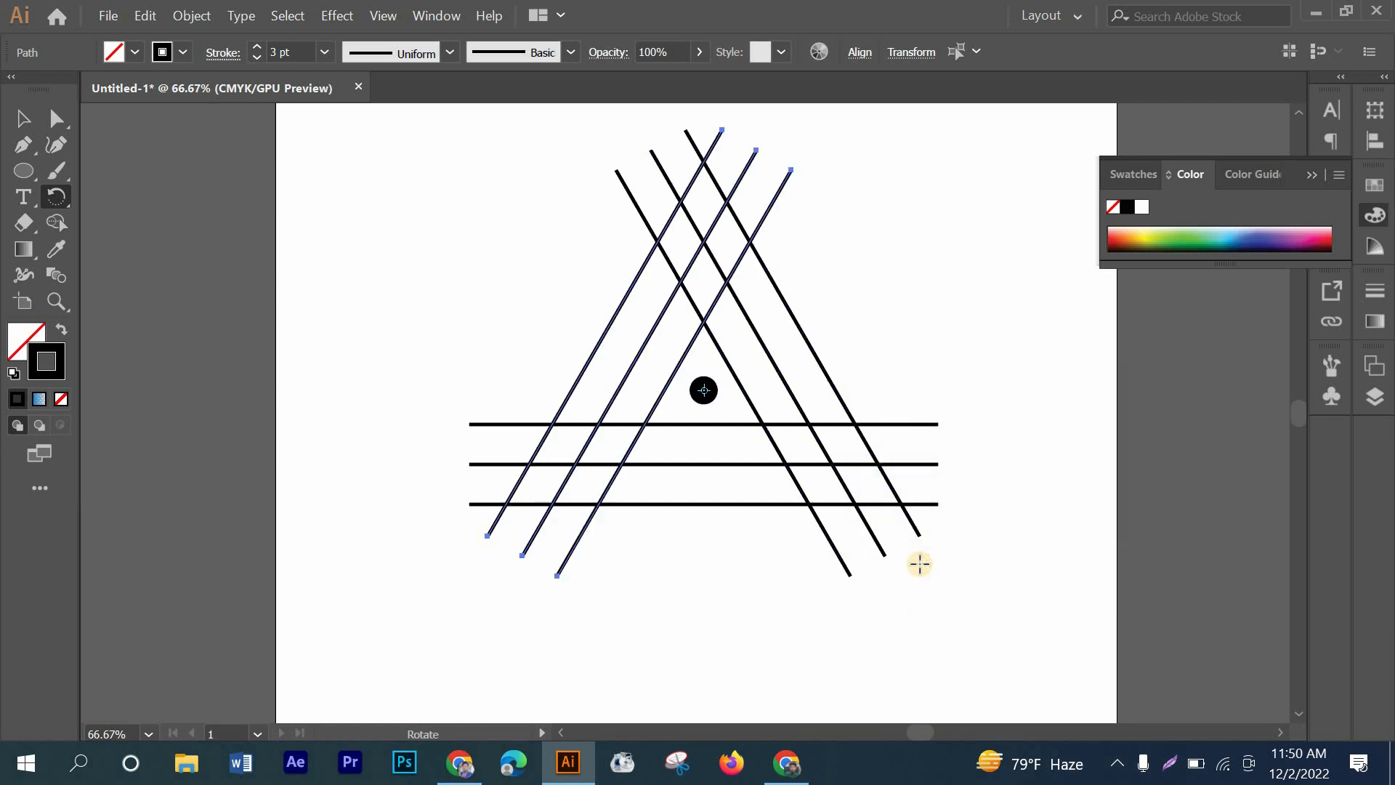
left_click(21, 120)
left_click(639, 418)
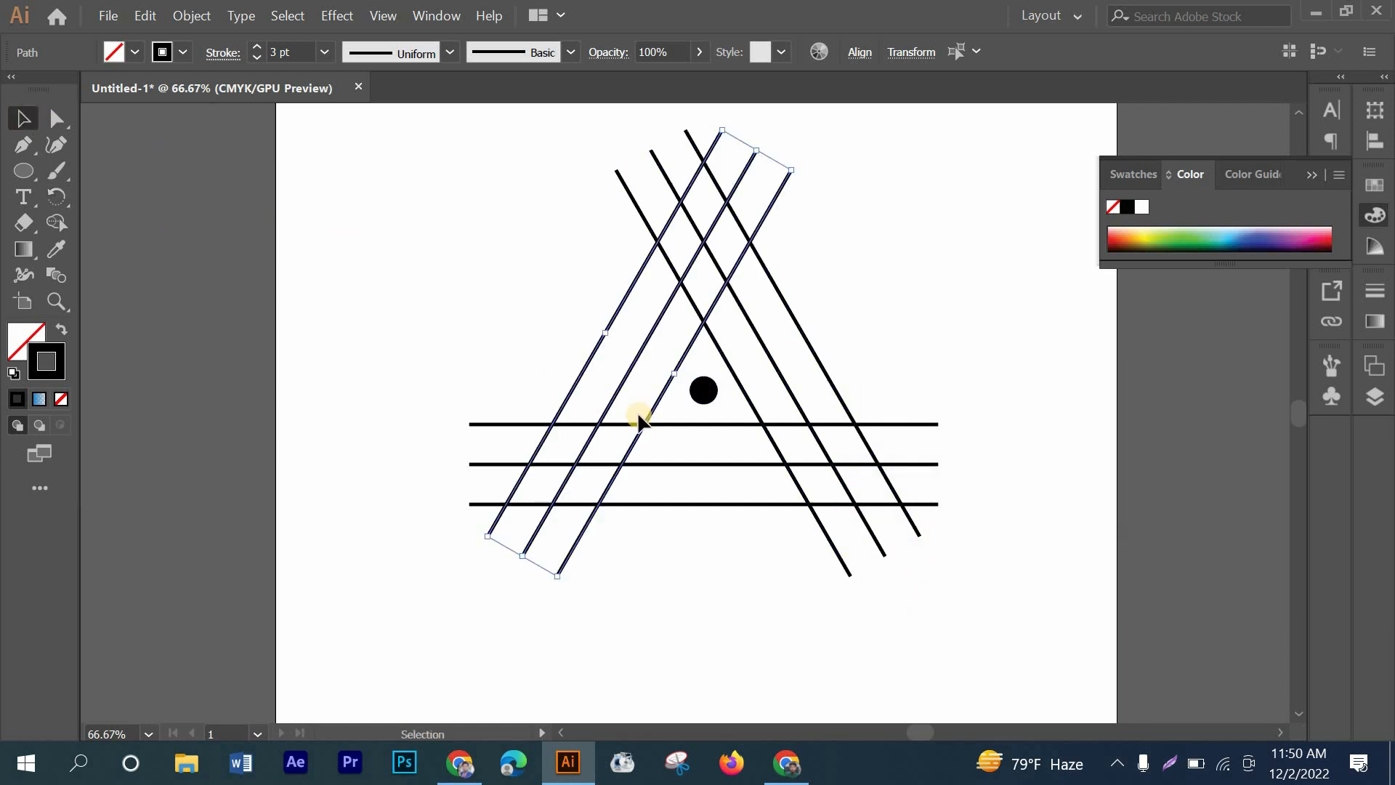
- Deselect the lines and set the default colours to a dark red fill with no stroke
scroll(815, 436, "up", 1)
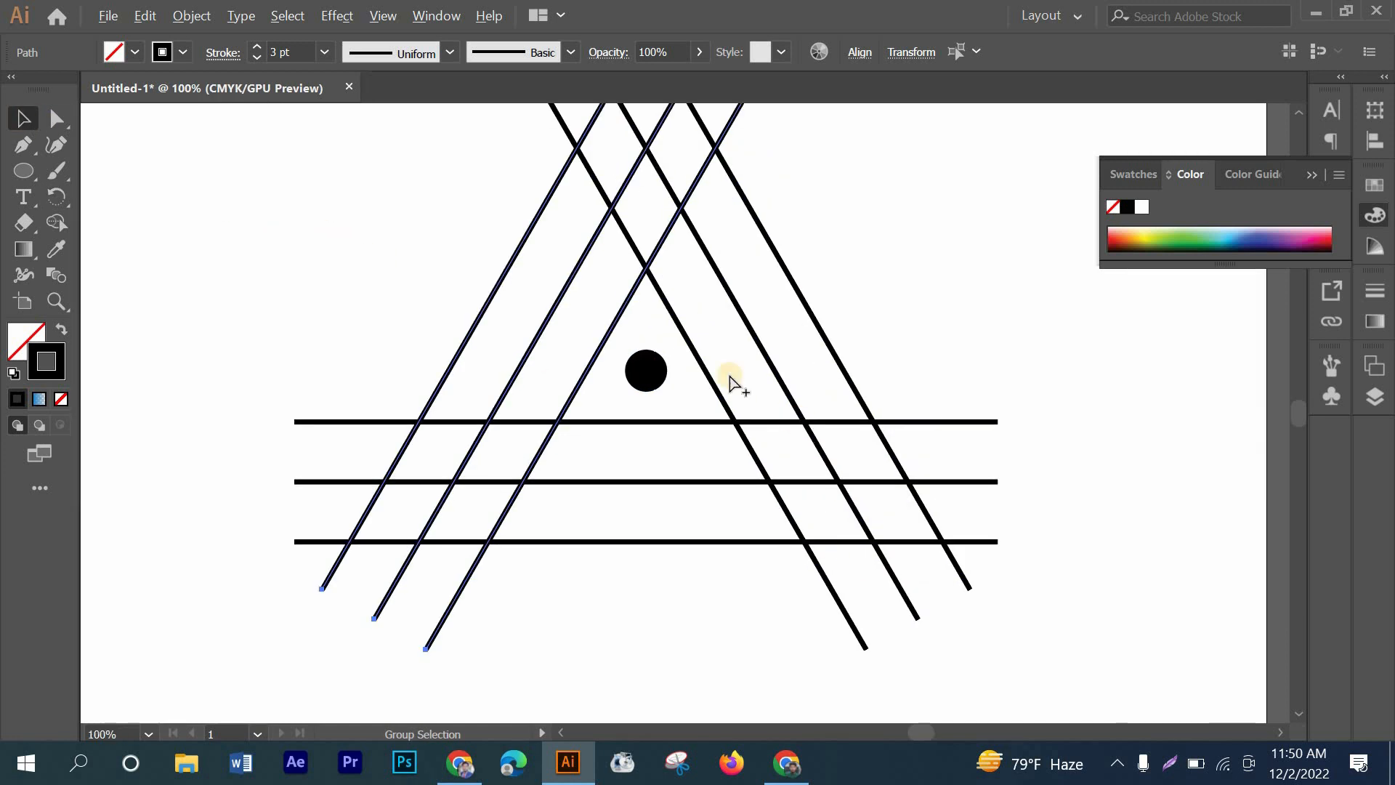
left_click(720, 350, "shift")
scroll(709, 324, "up", 3)
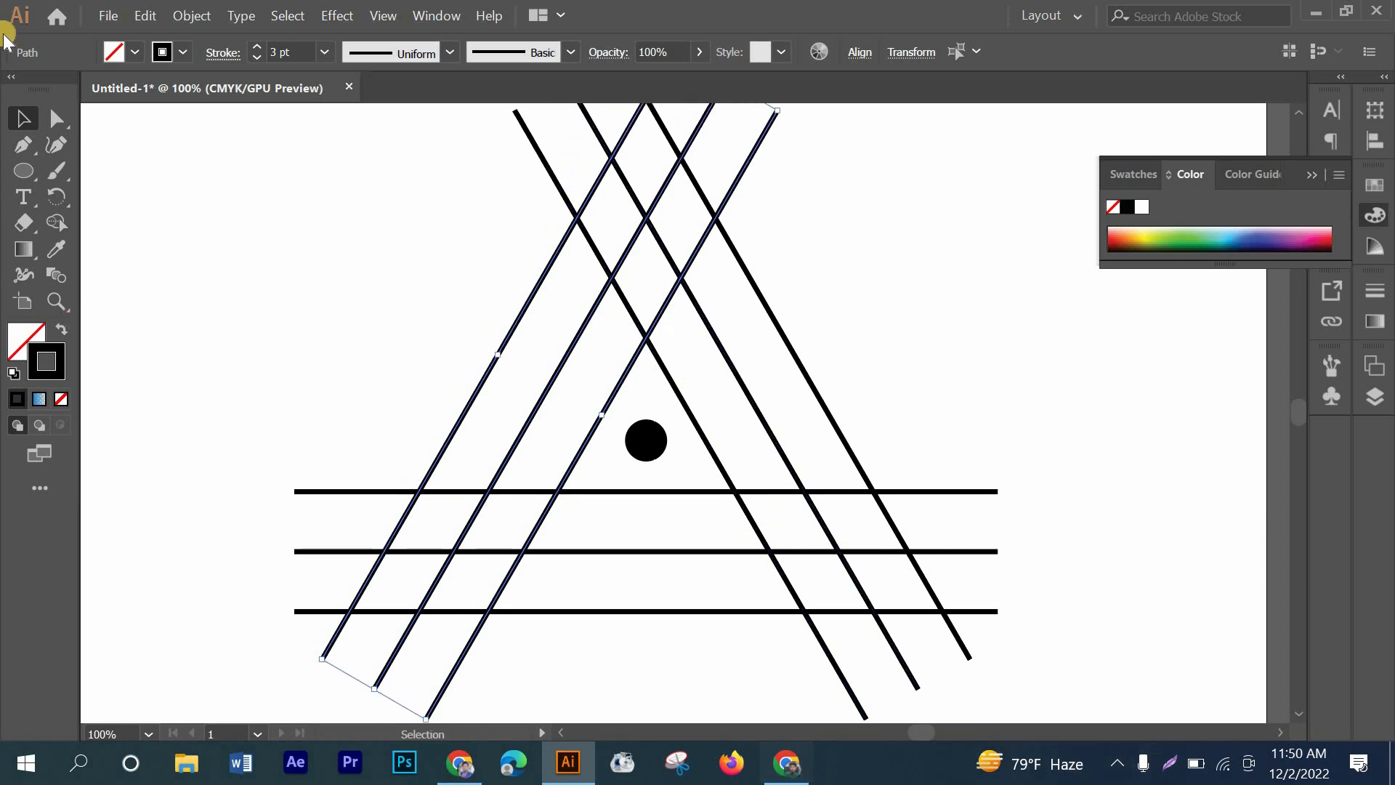
left_click(229, 308)
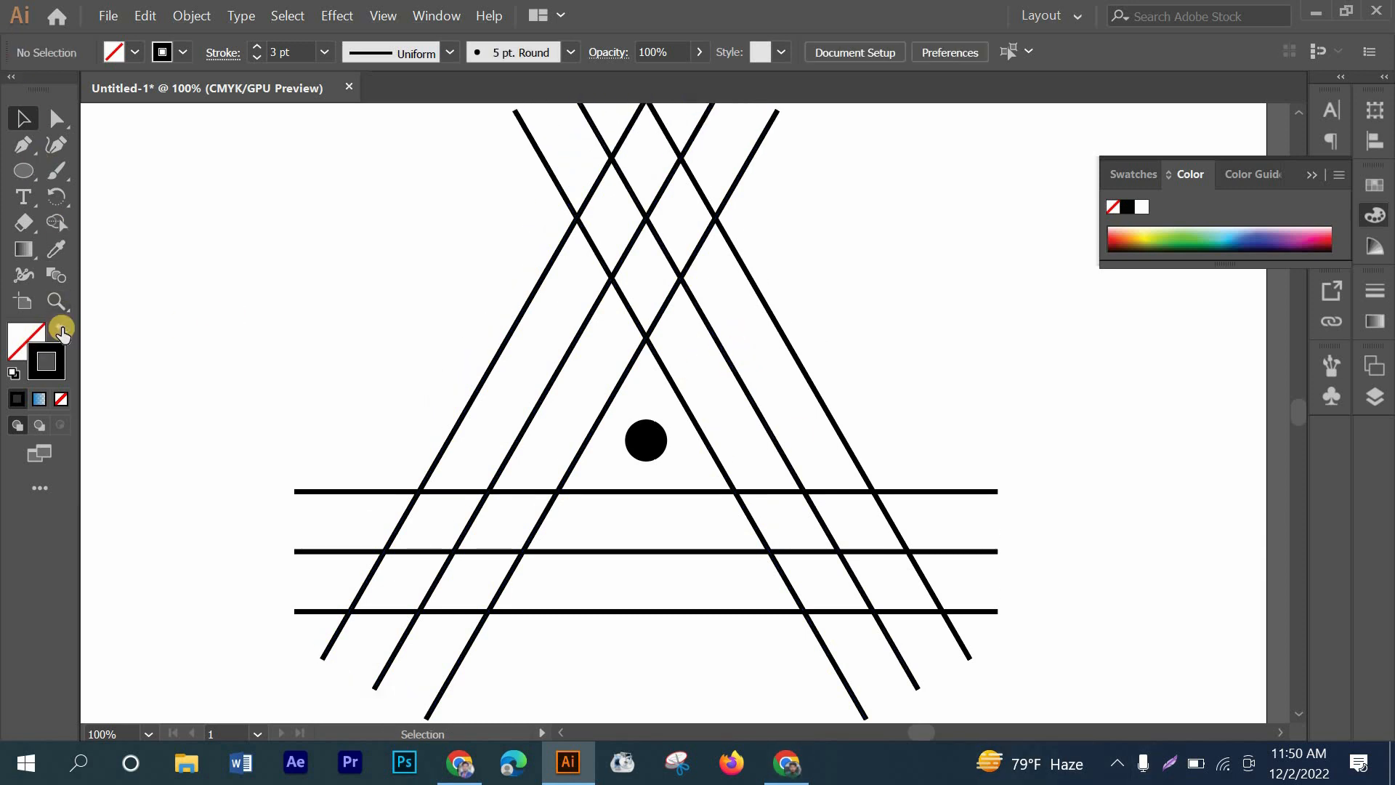
left_click(61, 329)
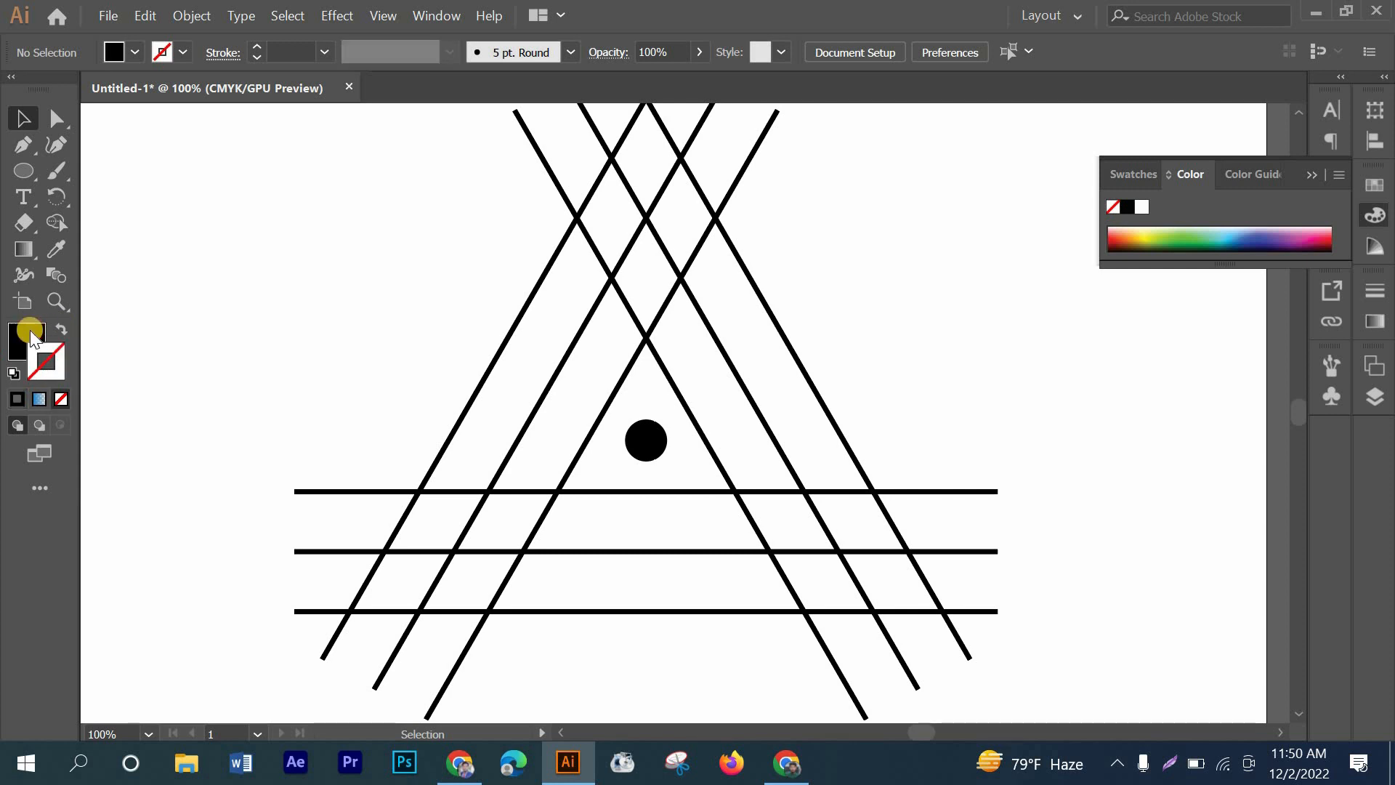
left_click(1373, 186)
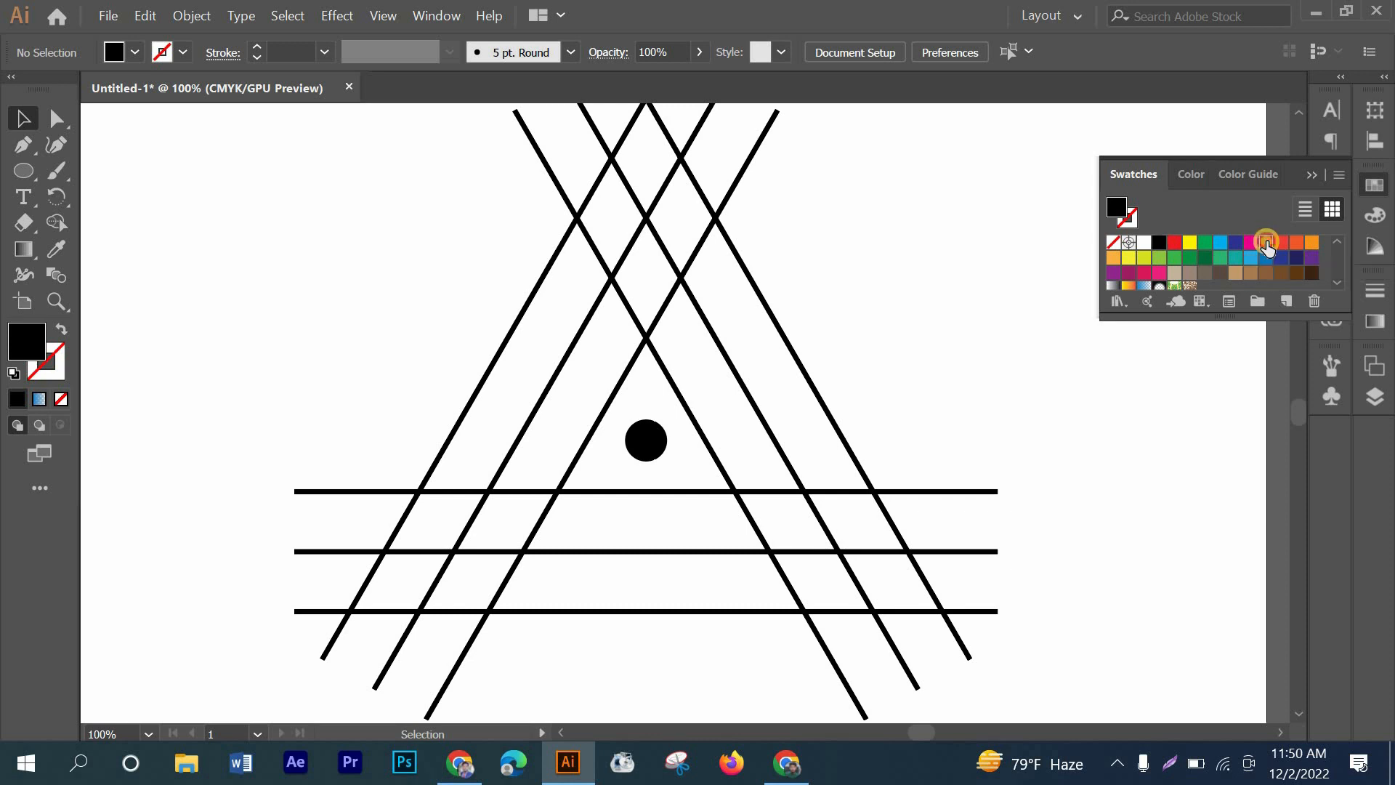
left_click(1265, 243)
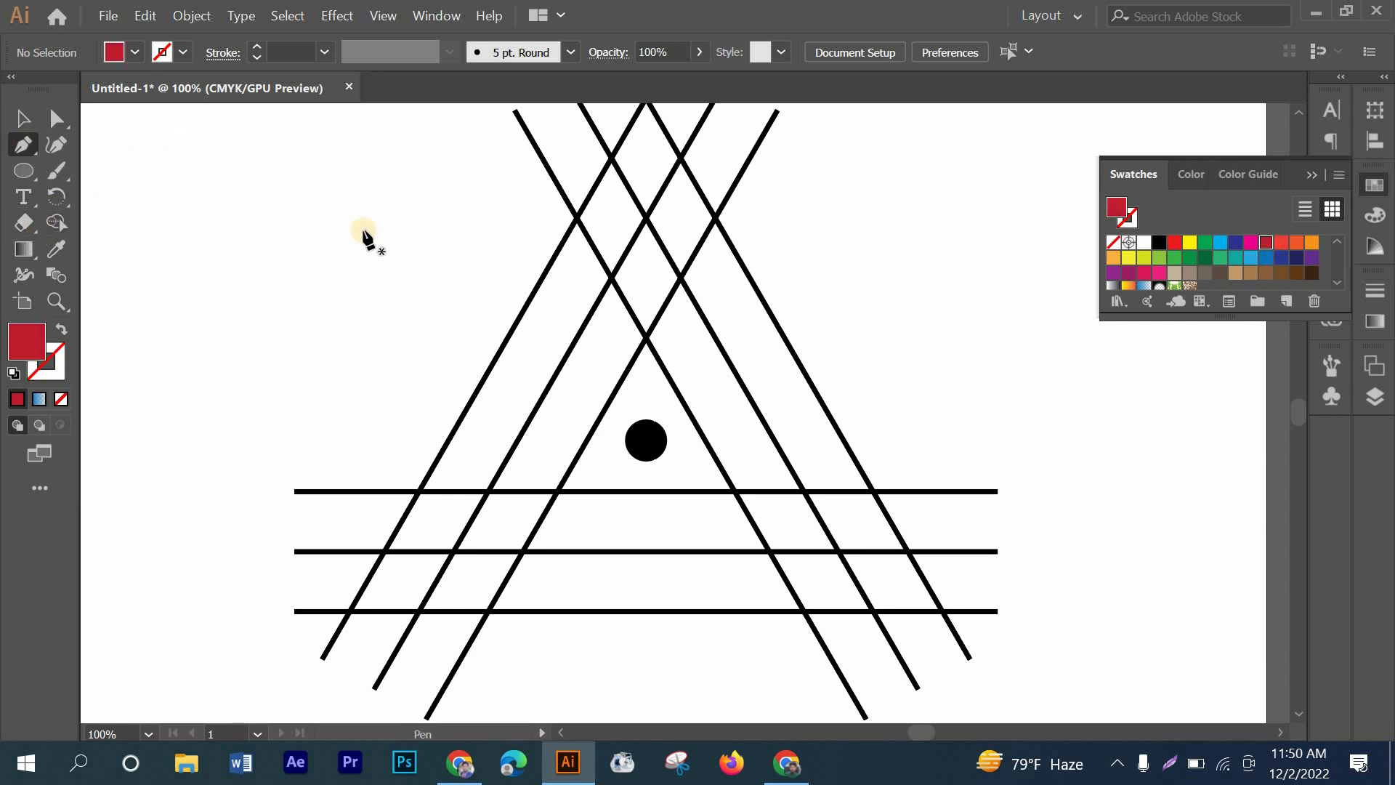
- Draw a closed, red-filled, L-shaped band with the Pen tool, following the grid intersections along the triangle's left and bottom sides
left_click(612, 278)
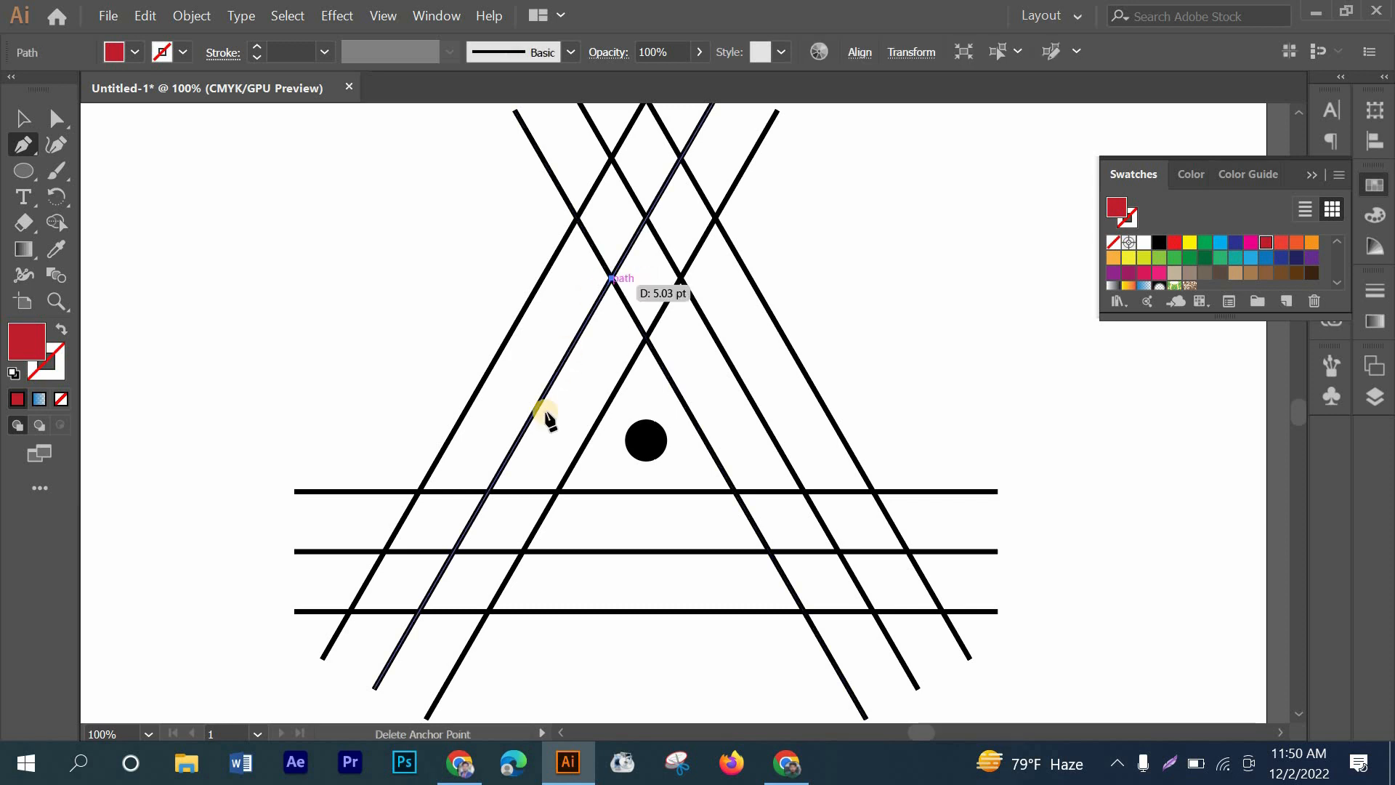
left_click(453, 551)
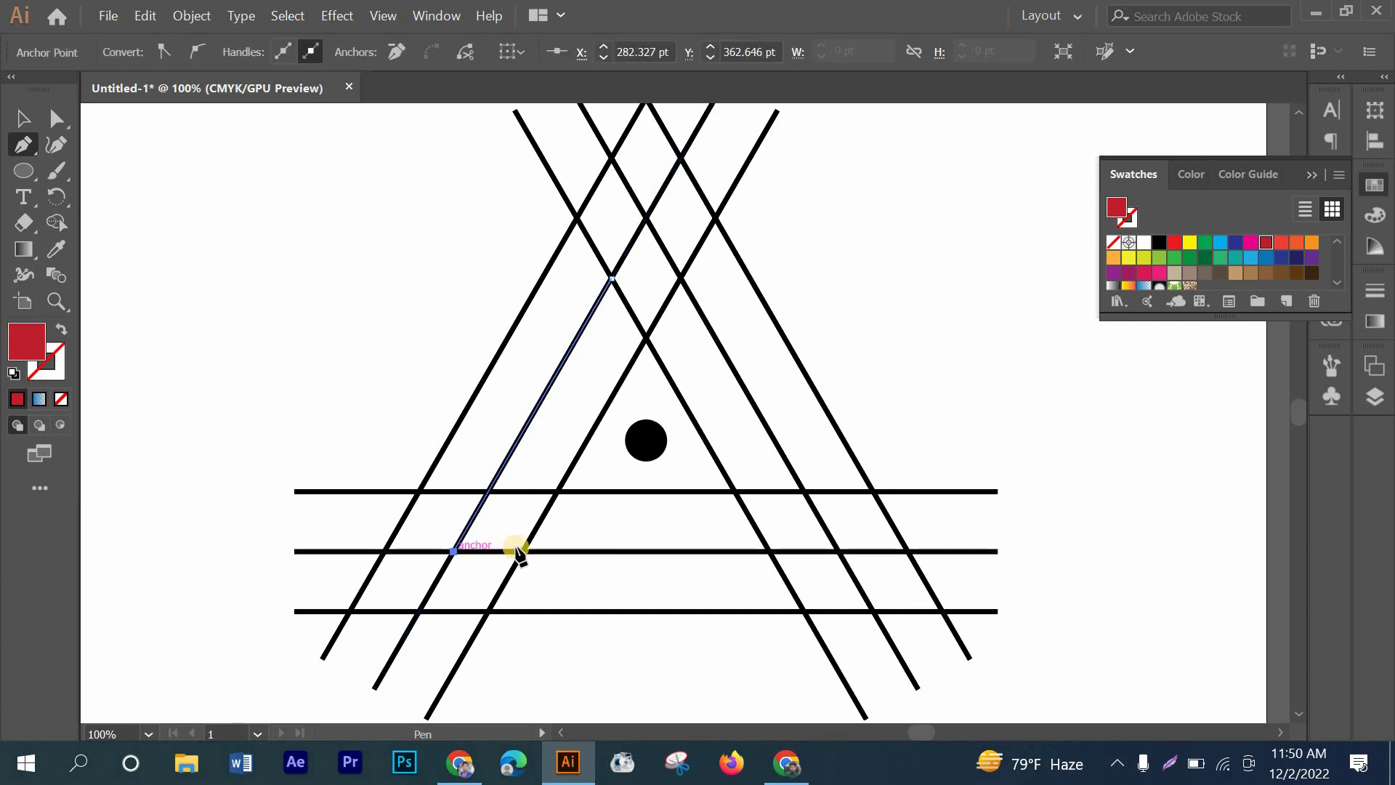
left_click(837, 553)
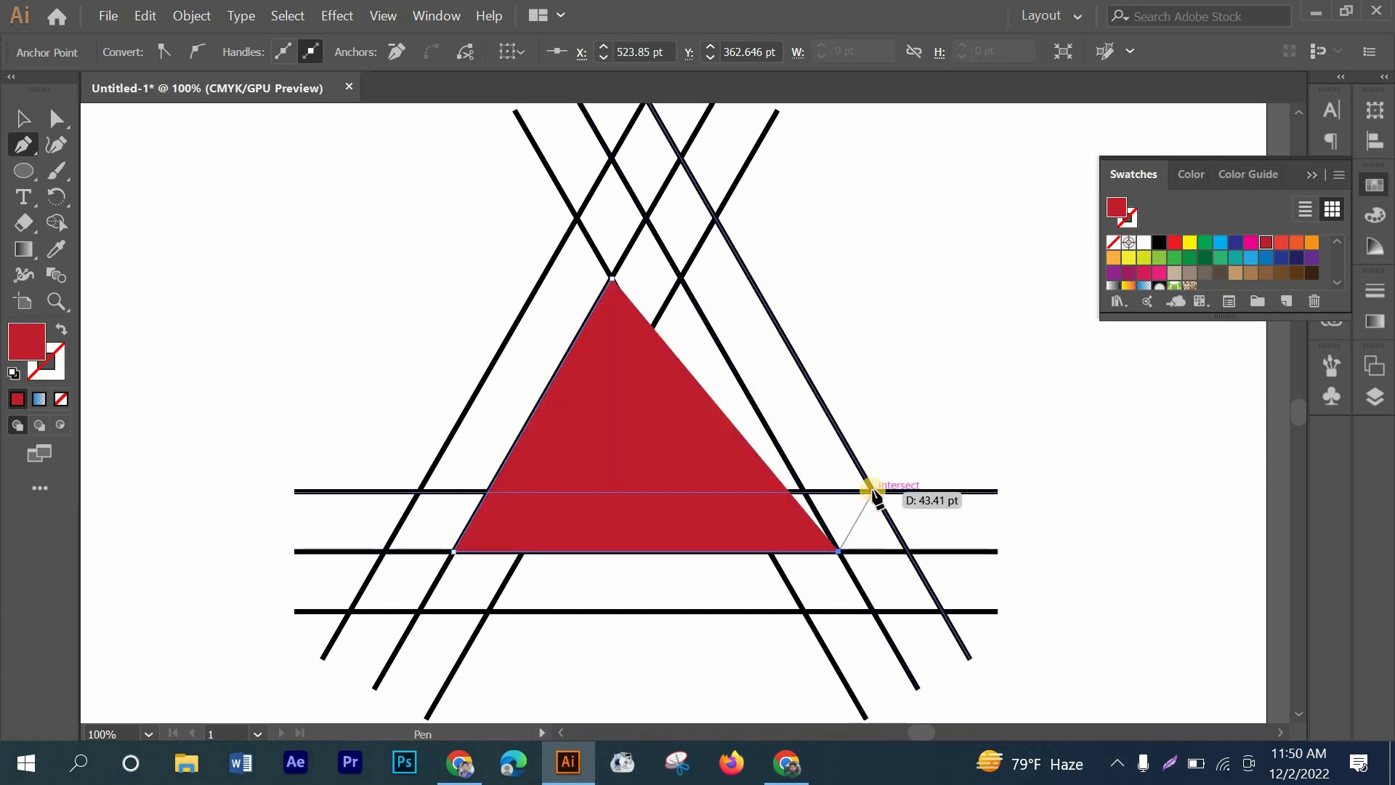
left_click(873, 492)
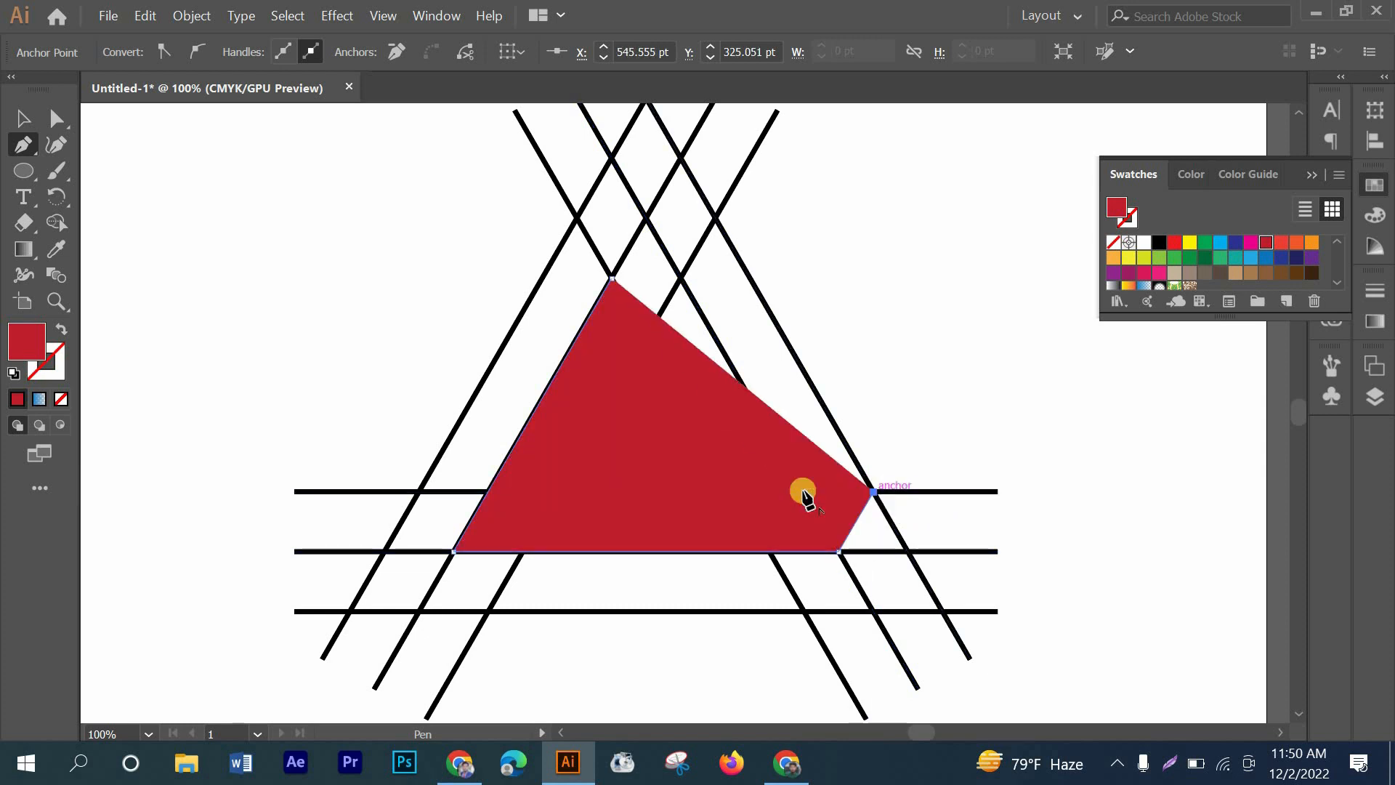
left_click(58, 333)
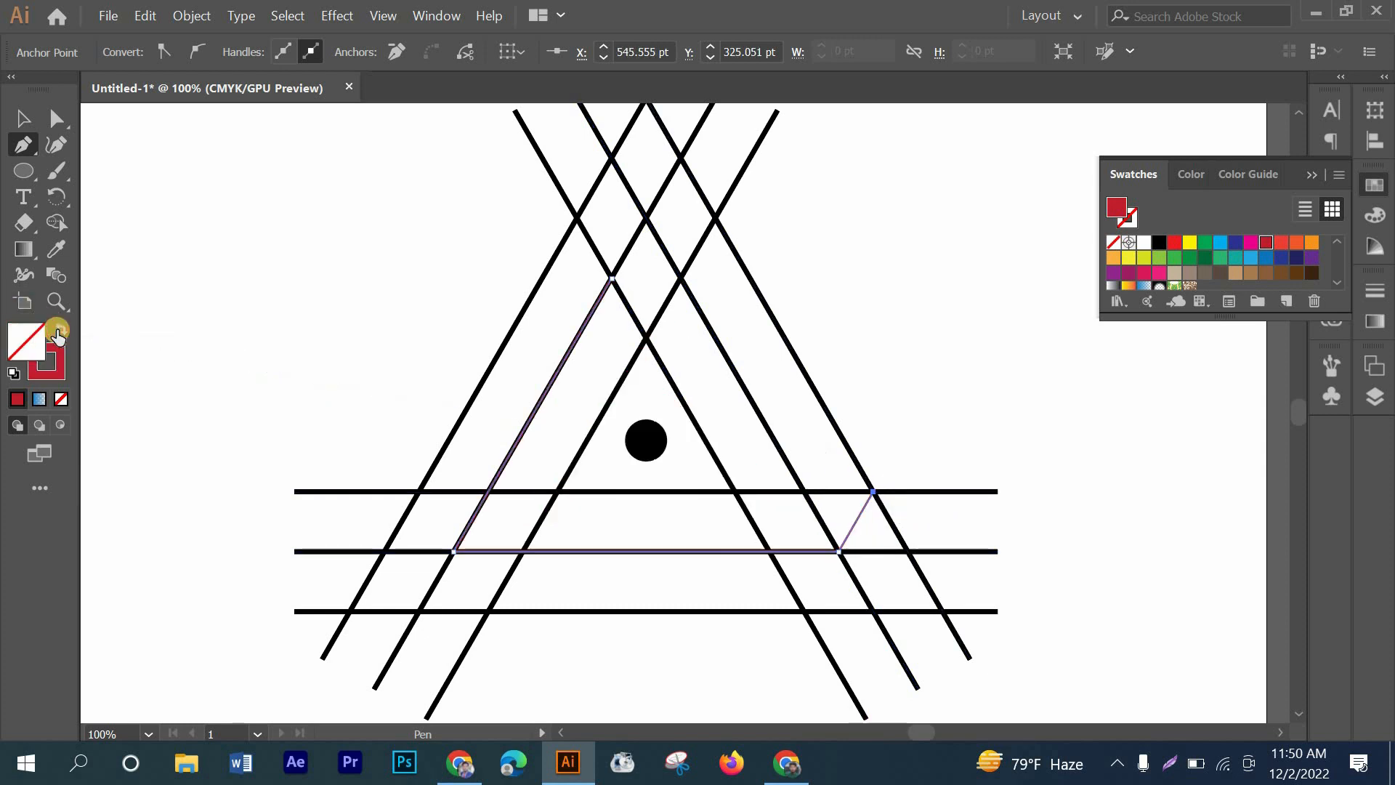
left_click(557, 492)
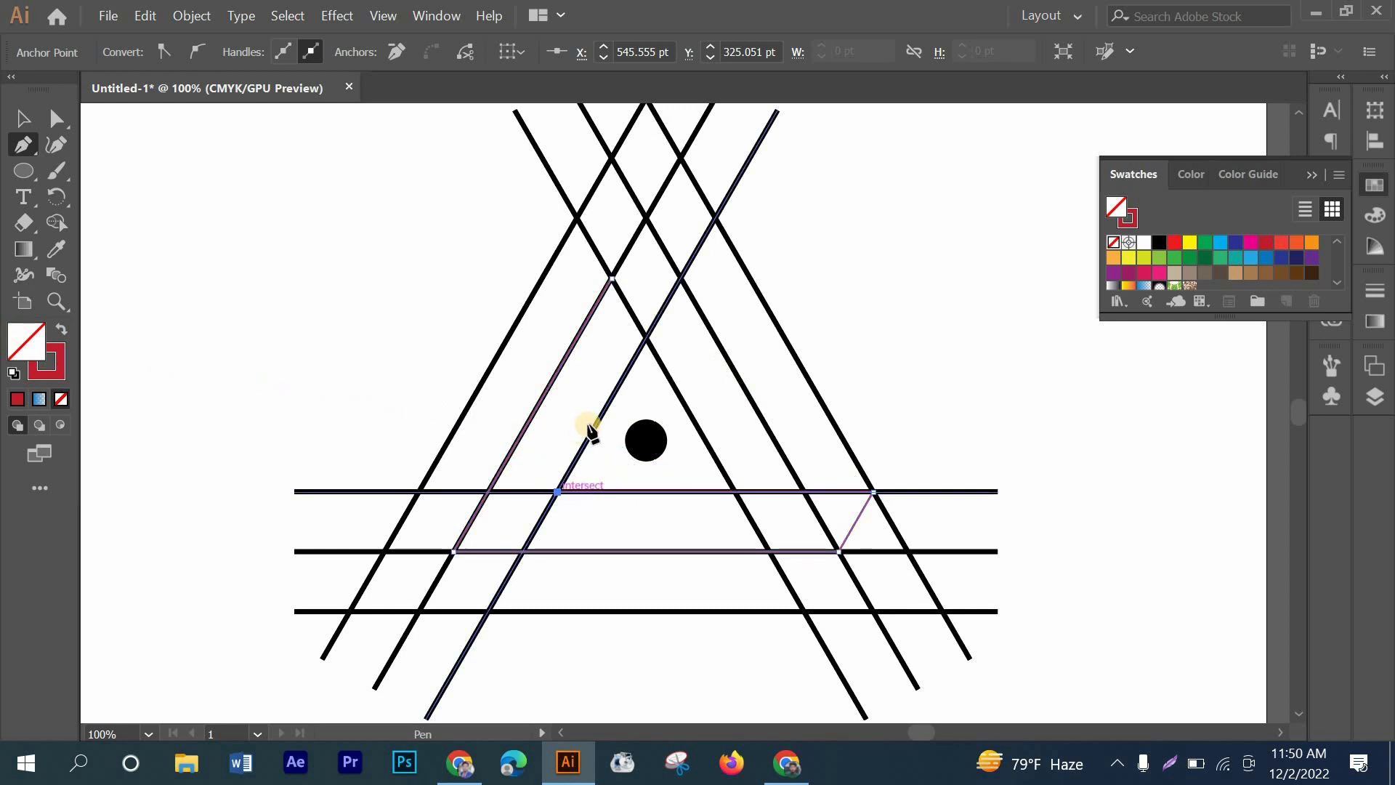
left_click(646, 340)
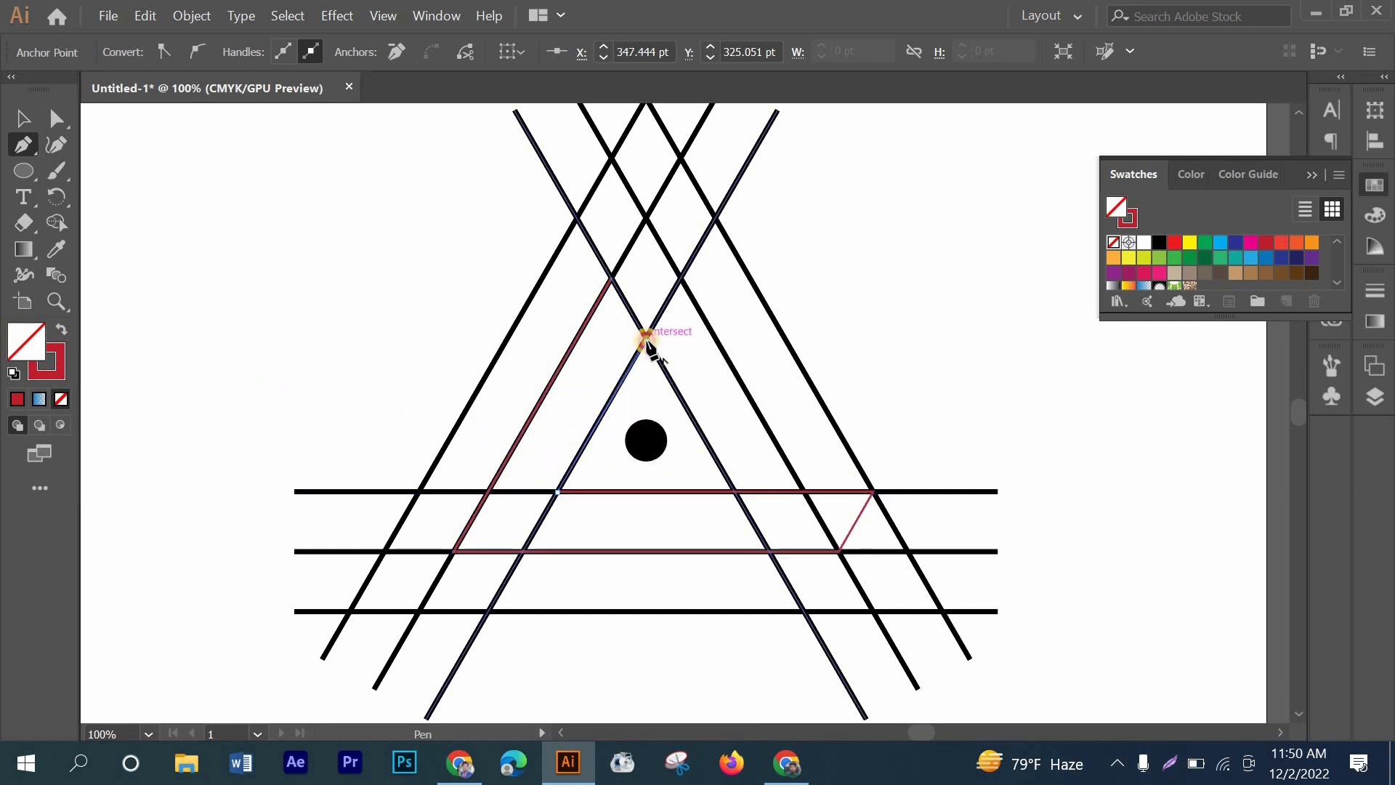
left_click(613, 278)
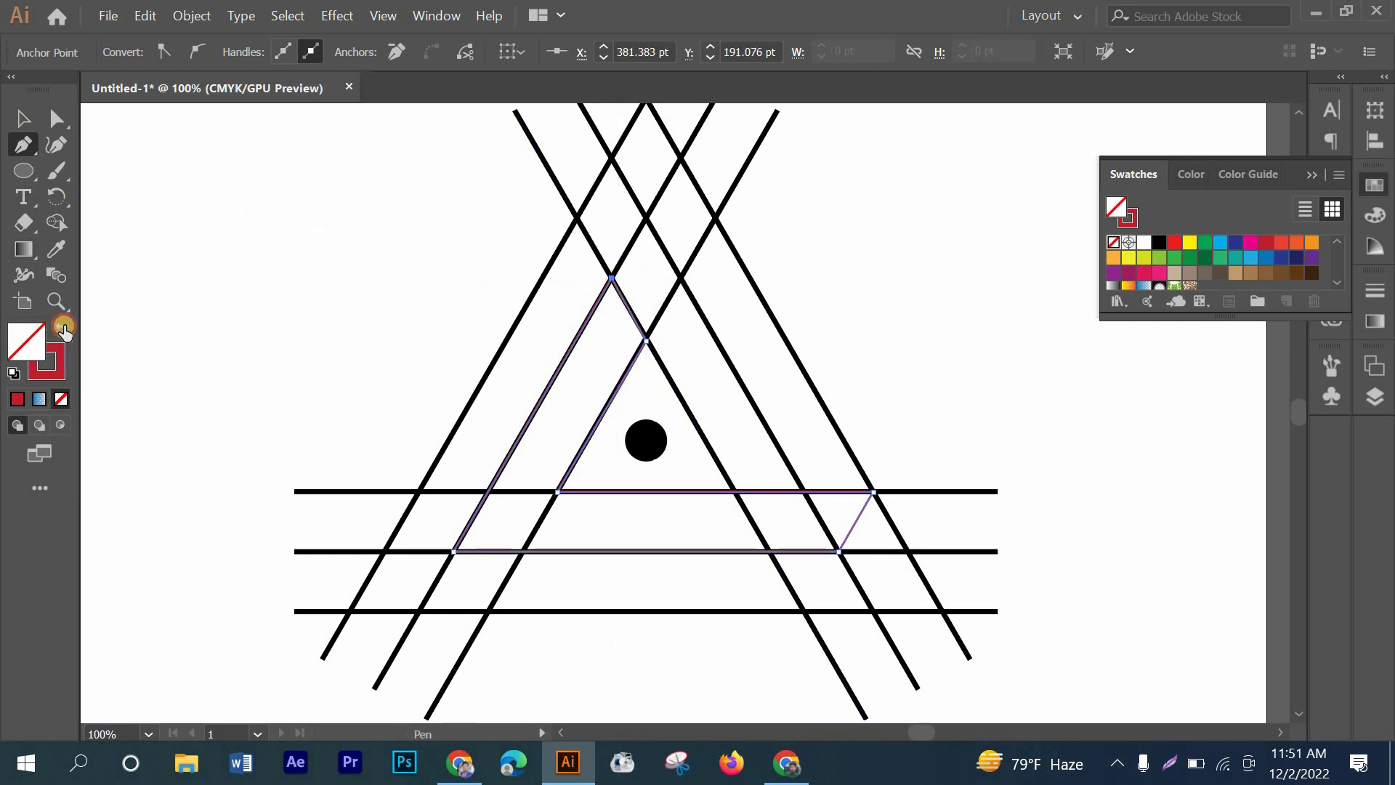
left_click(64, 330)
left_click(21, 120)
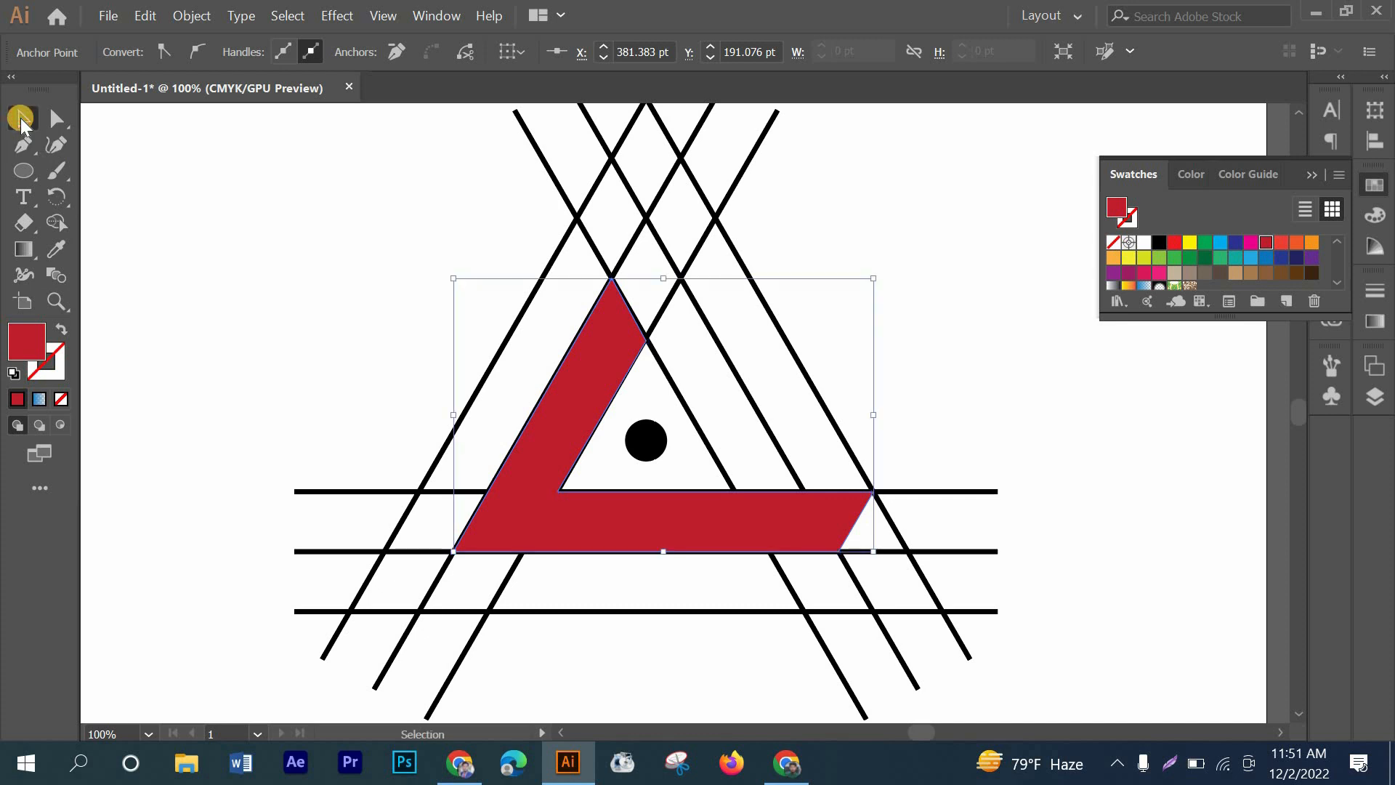
left_click(56, 196)
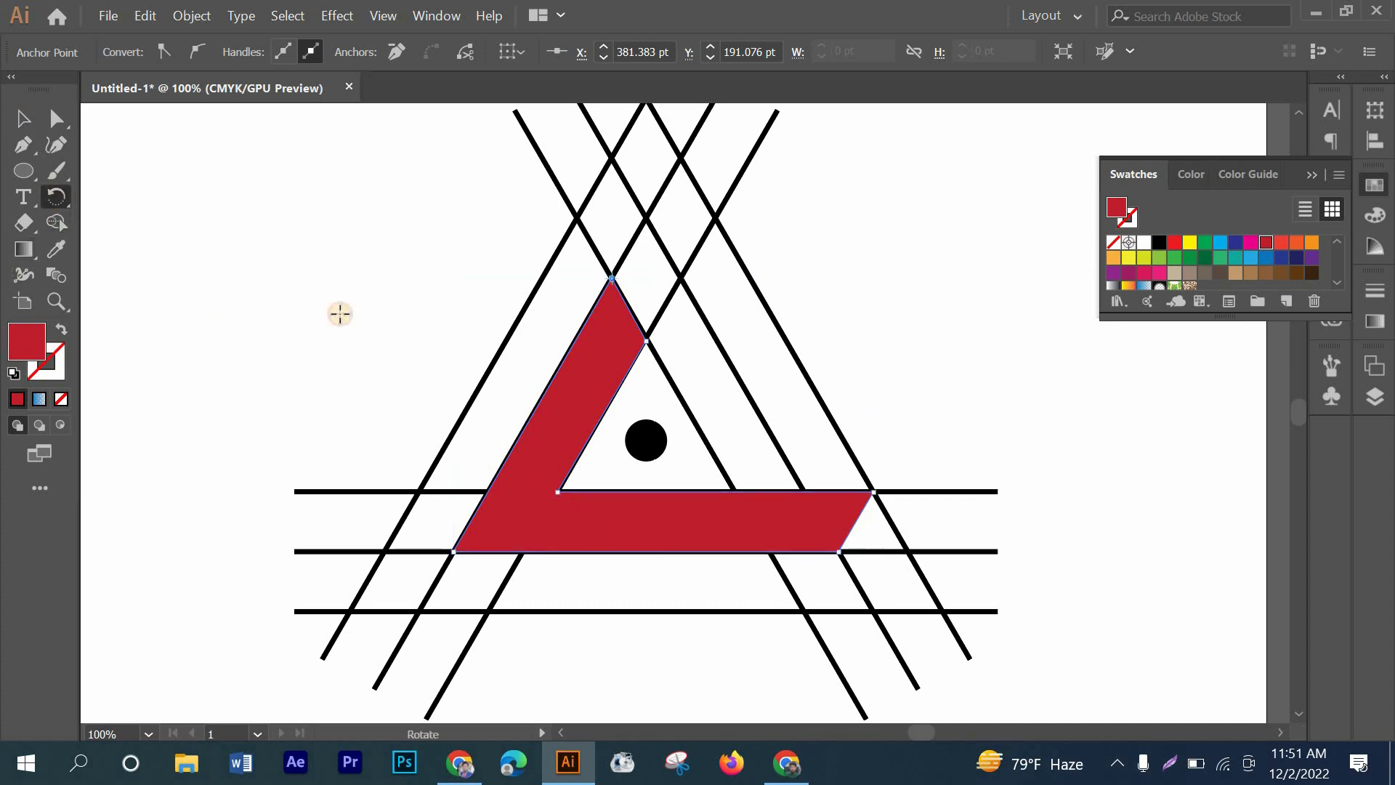
key("alt")
left_click(645, 442, "alt")
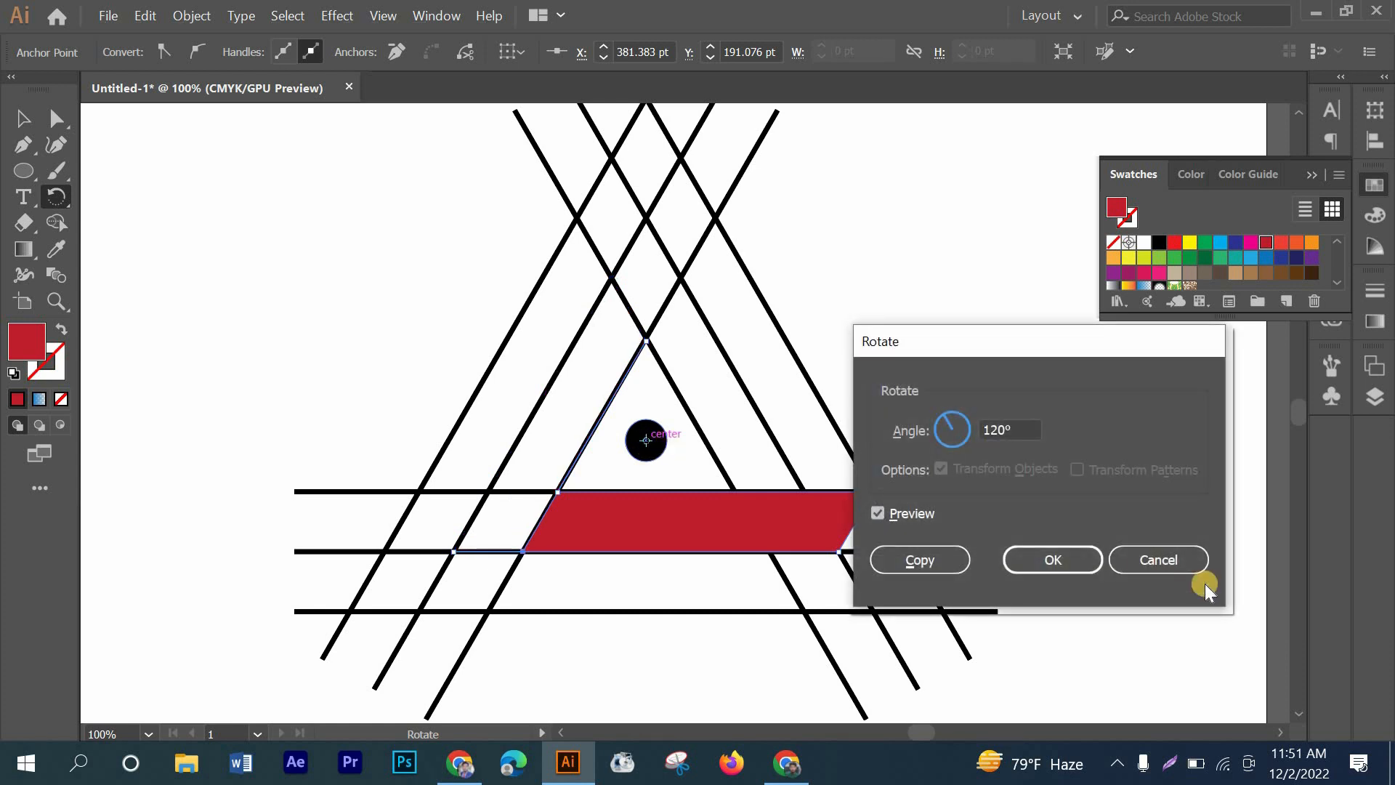
left_click(1159, 558)
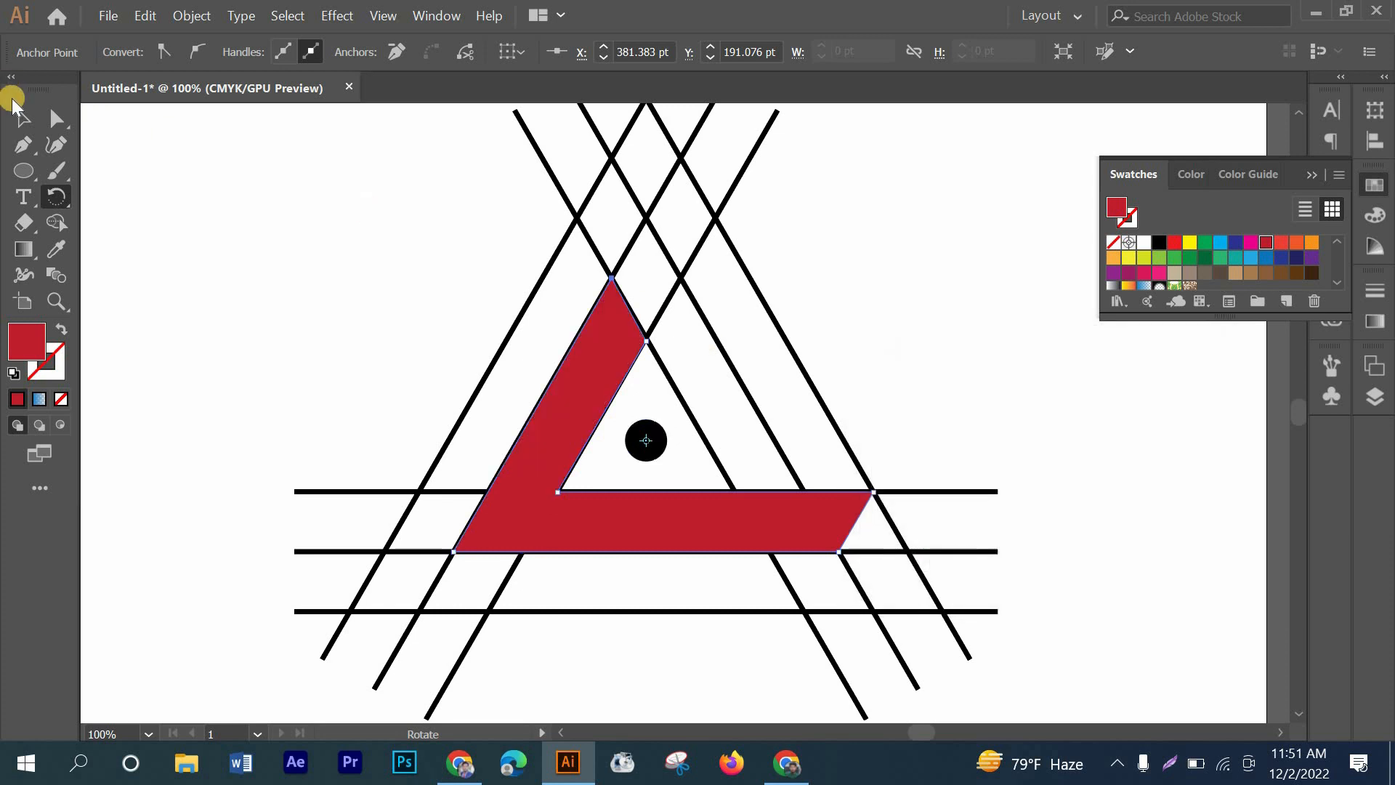
- Create a copy of the red L-shaped band rotated 120° about the black circle's centre
left_click(20, 116)
left_click(548, 489)
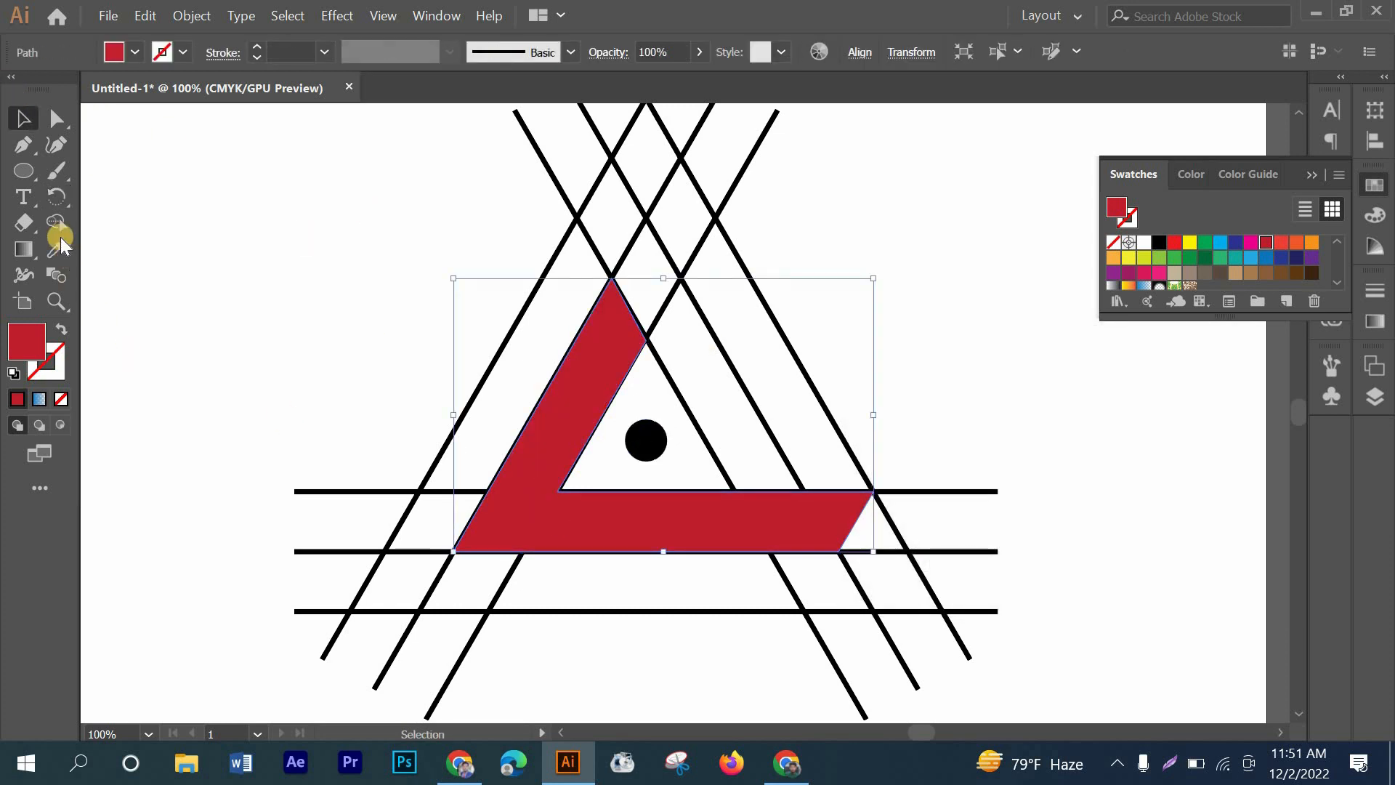
left_click(56, 195)
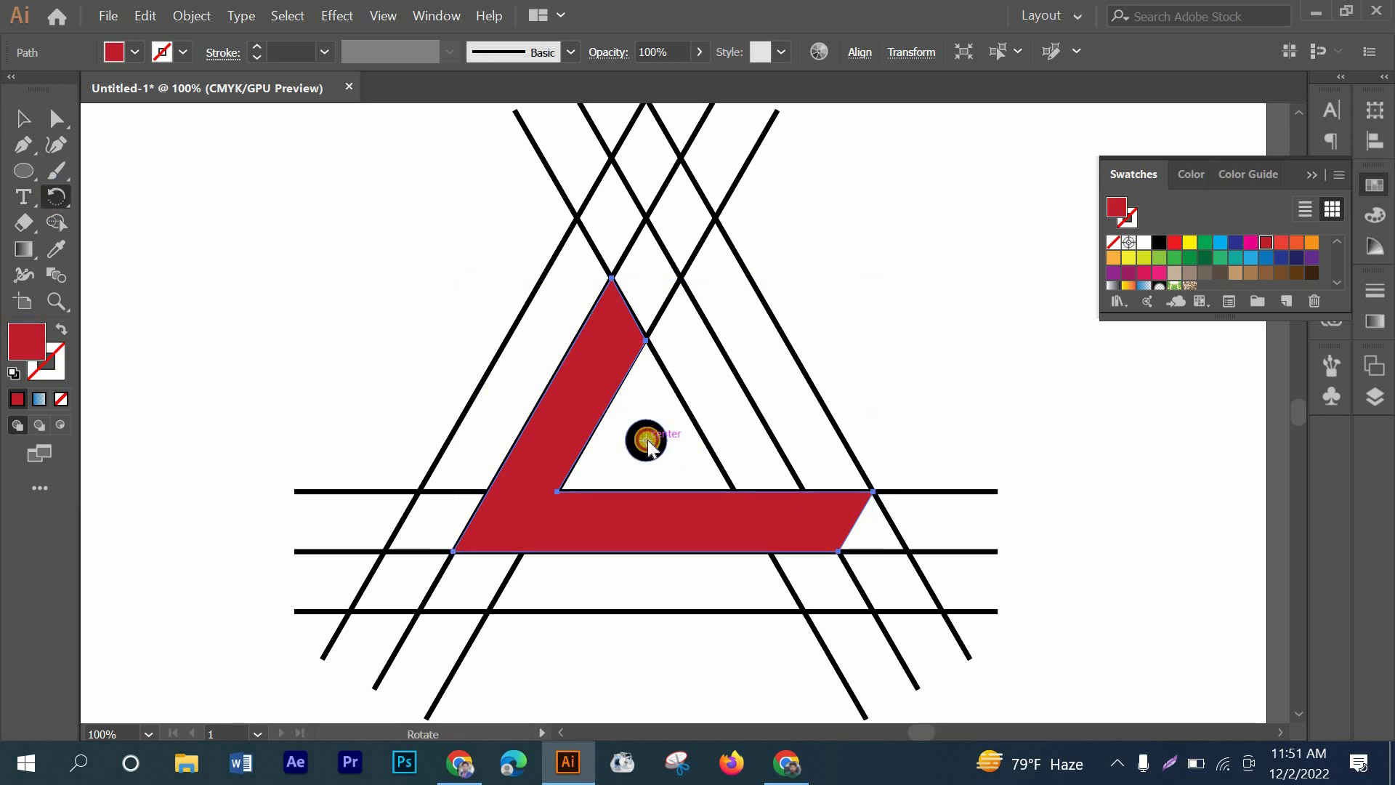
left_click(646, 440, "alt")
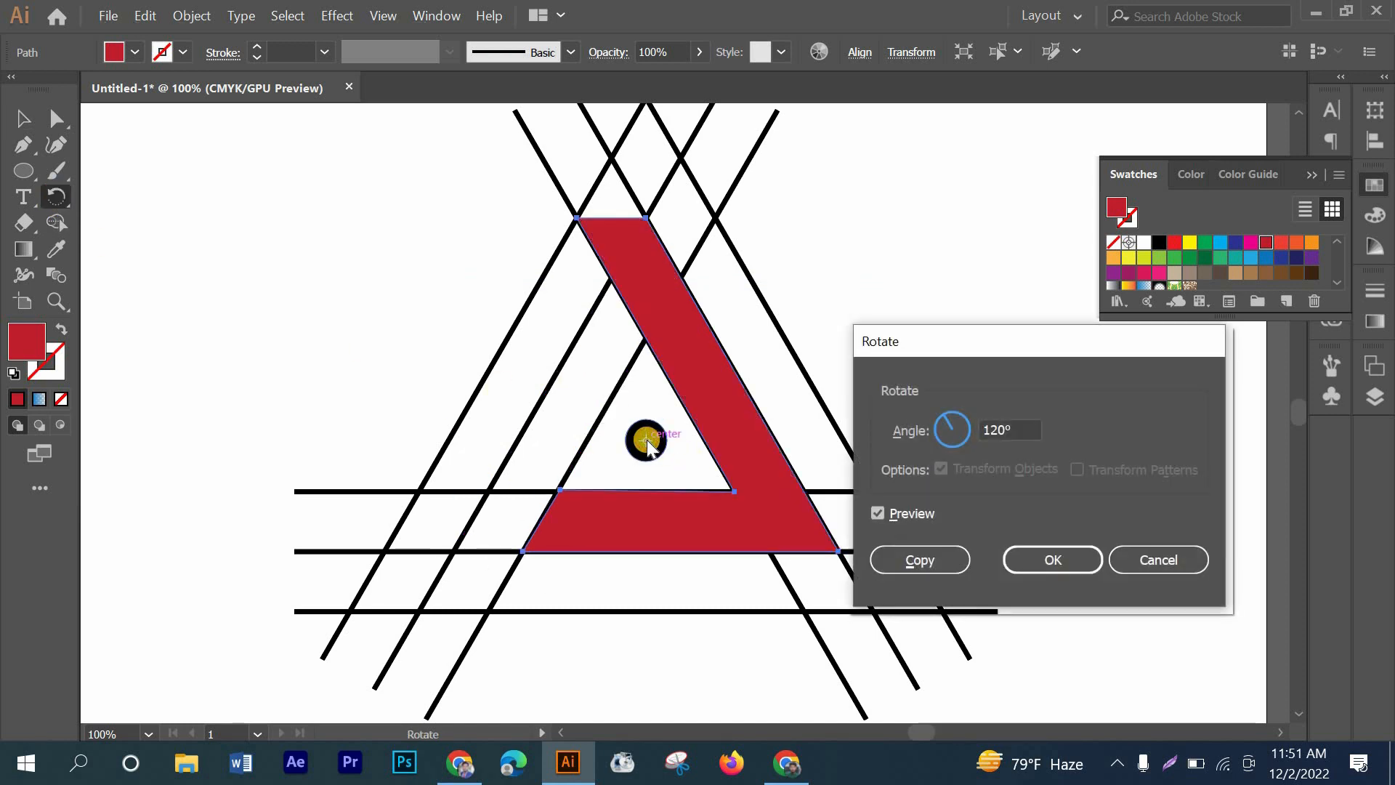
left_click(919, 561)
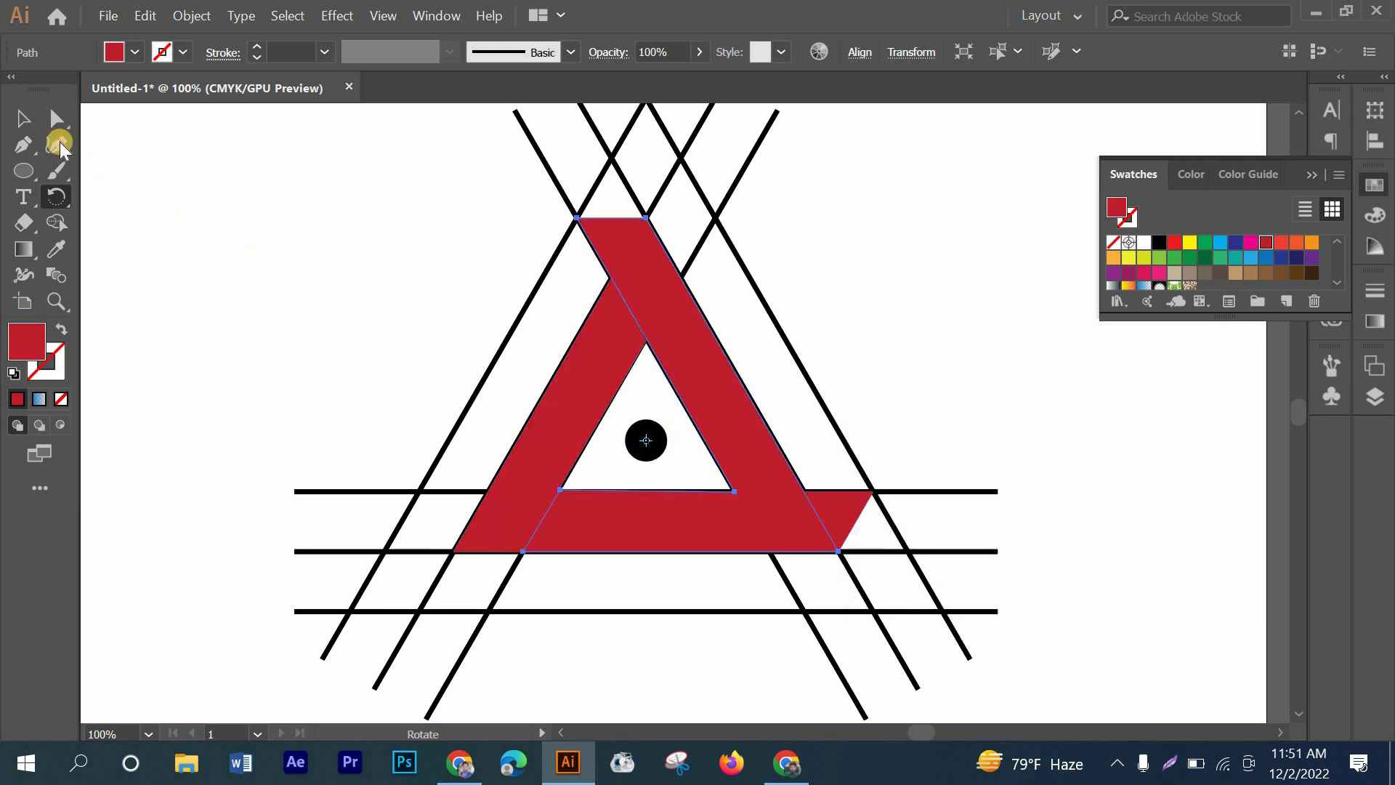
- Move the rotated band copy outward until its outer edge follows the outermost grid line on the triangle's right side
left_click(25, 120)
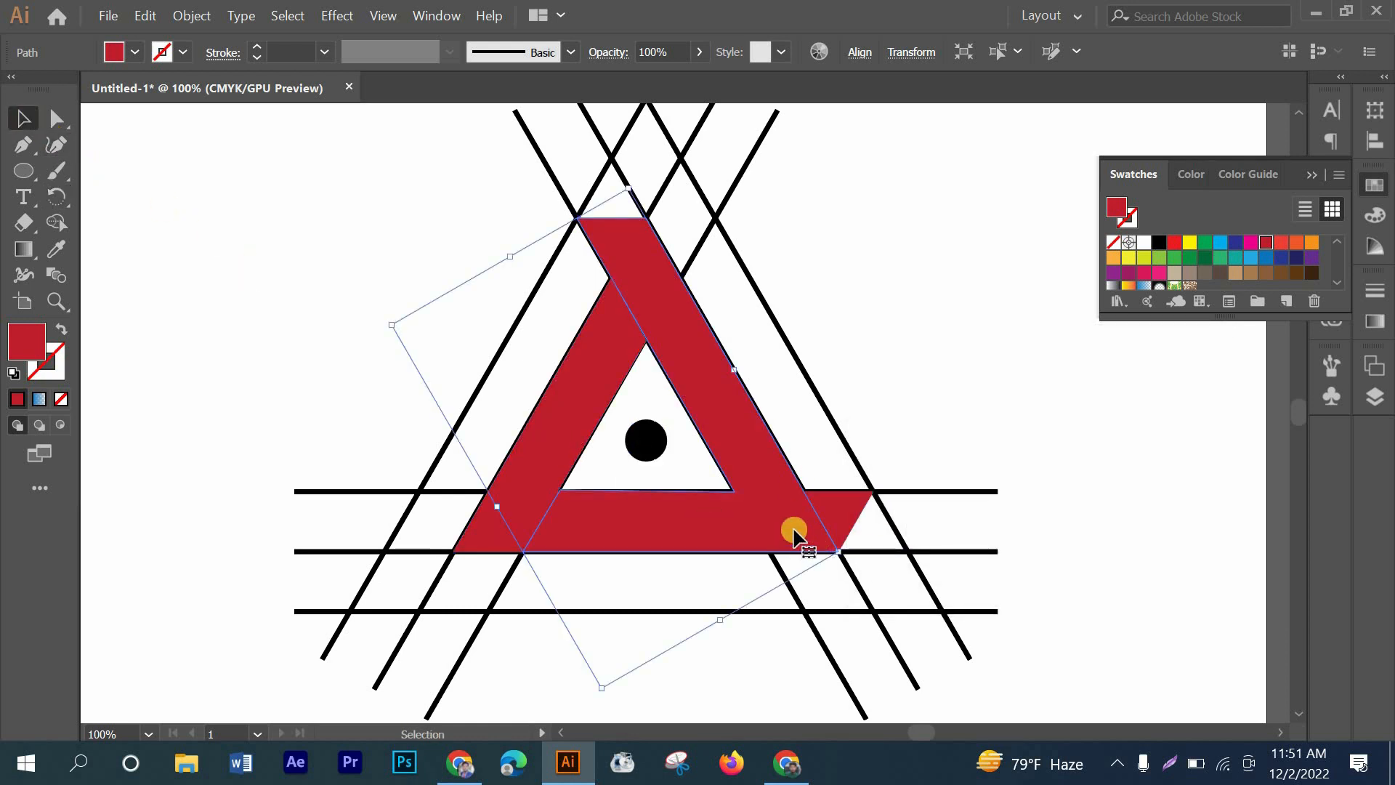
scroll(783, 521, "up", 1)
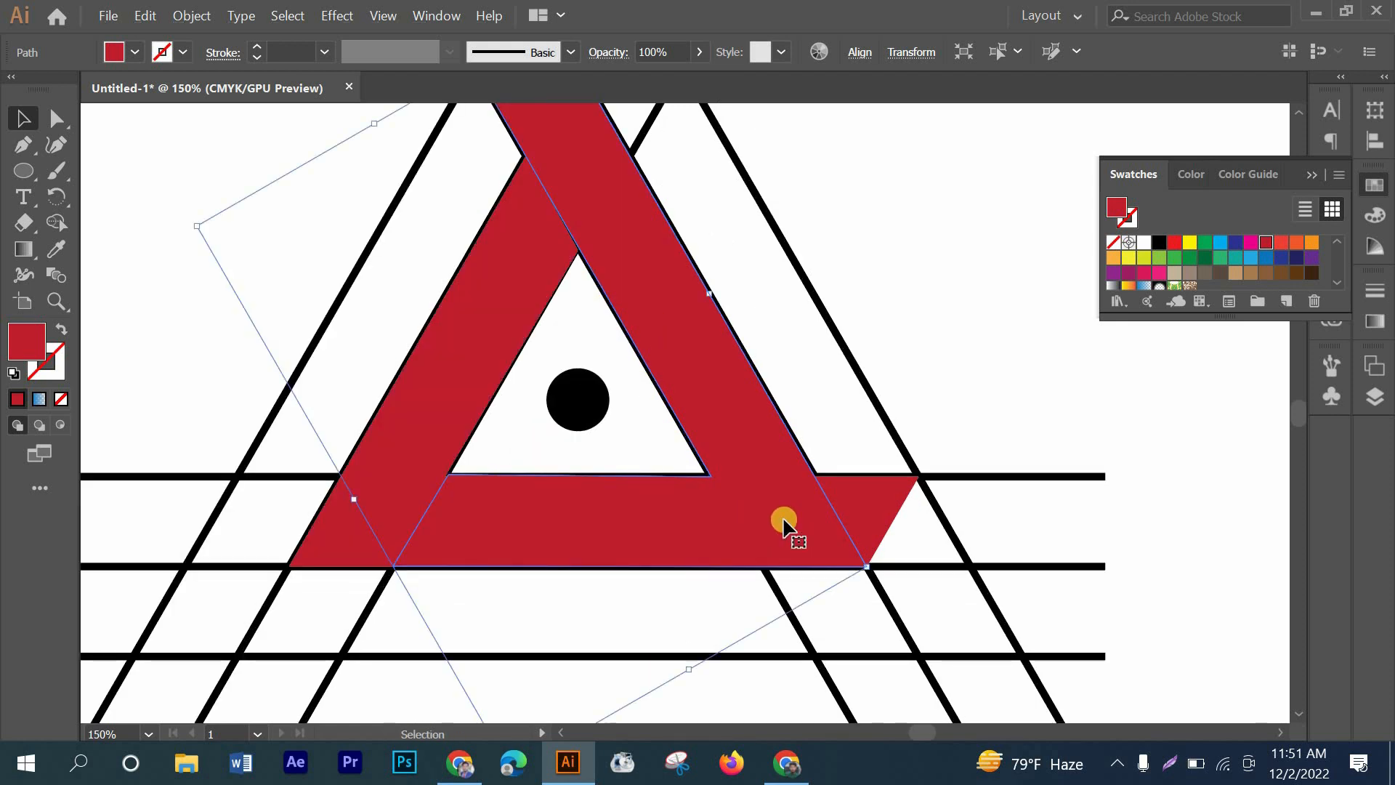
scroll(783, 521, "up", 1)
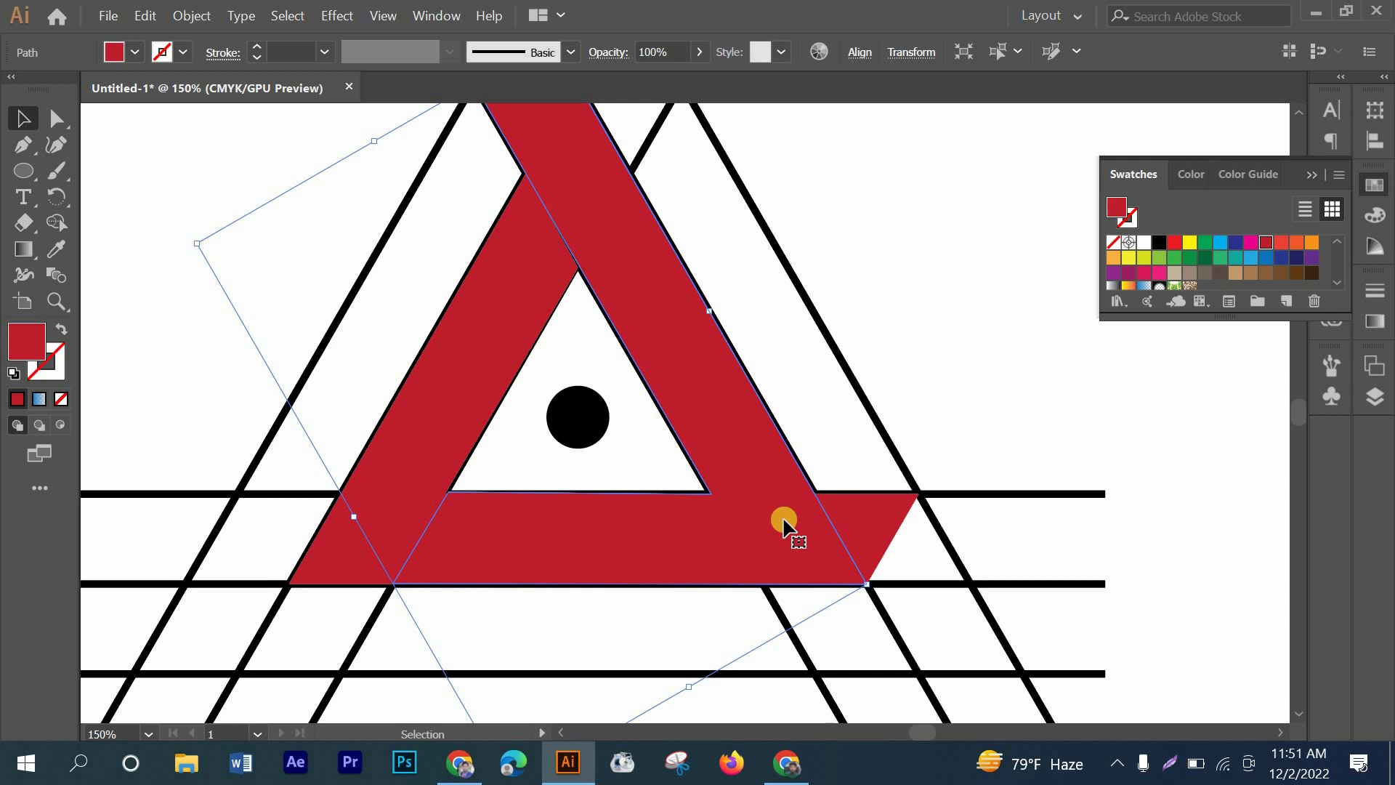
left_click_drag(783, 521, 834, 433)
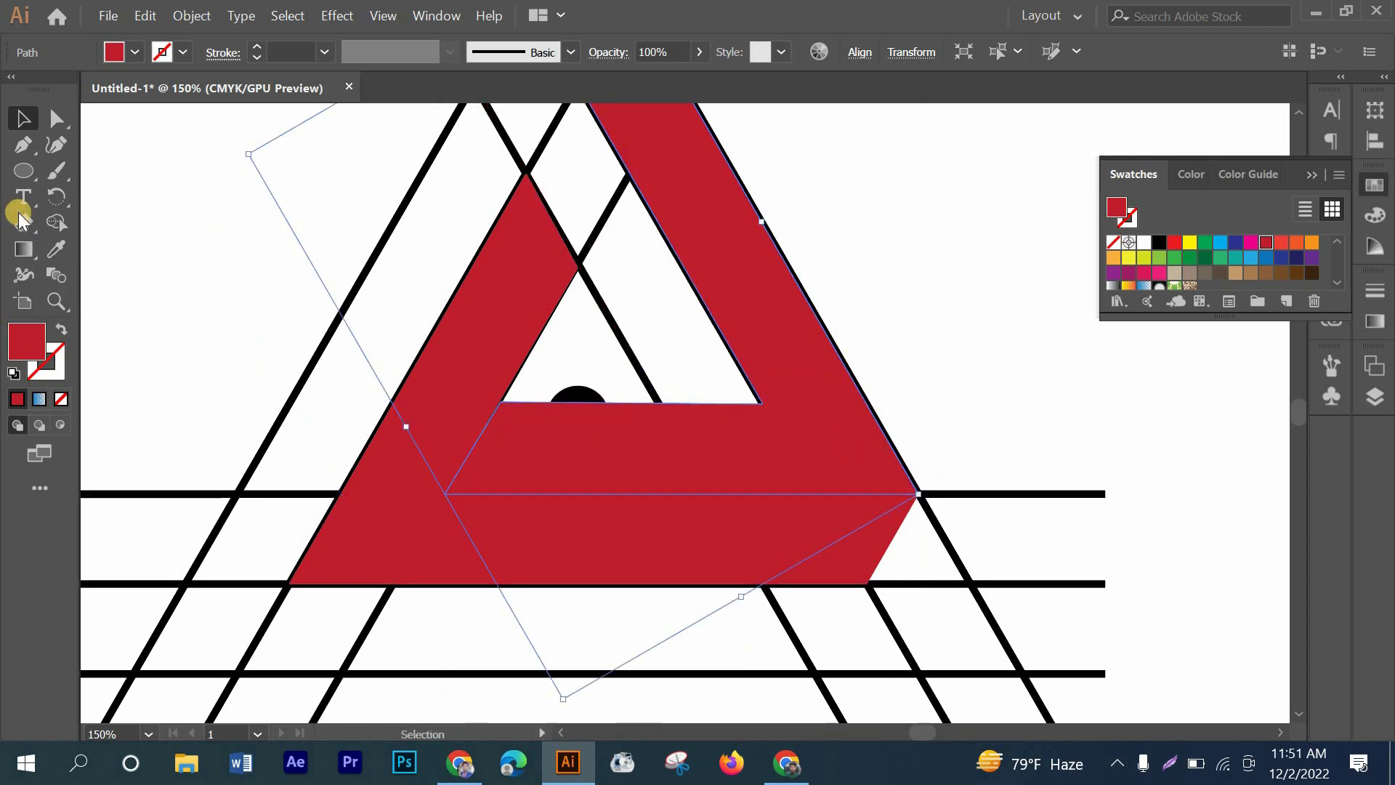
- Create a third band by rotating a copy of the second band 120° about the black circle's centre
left_click(58, 196)
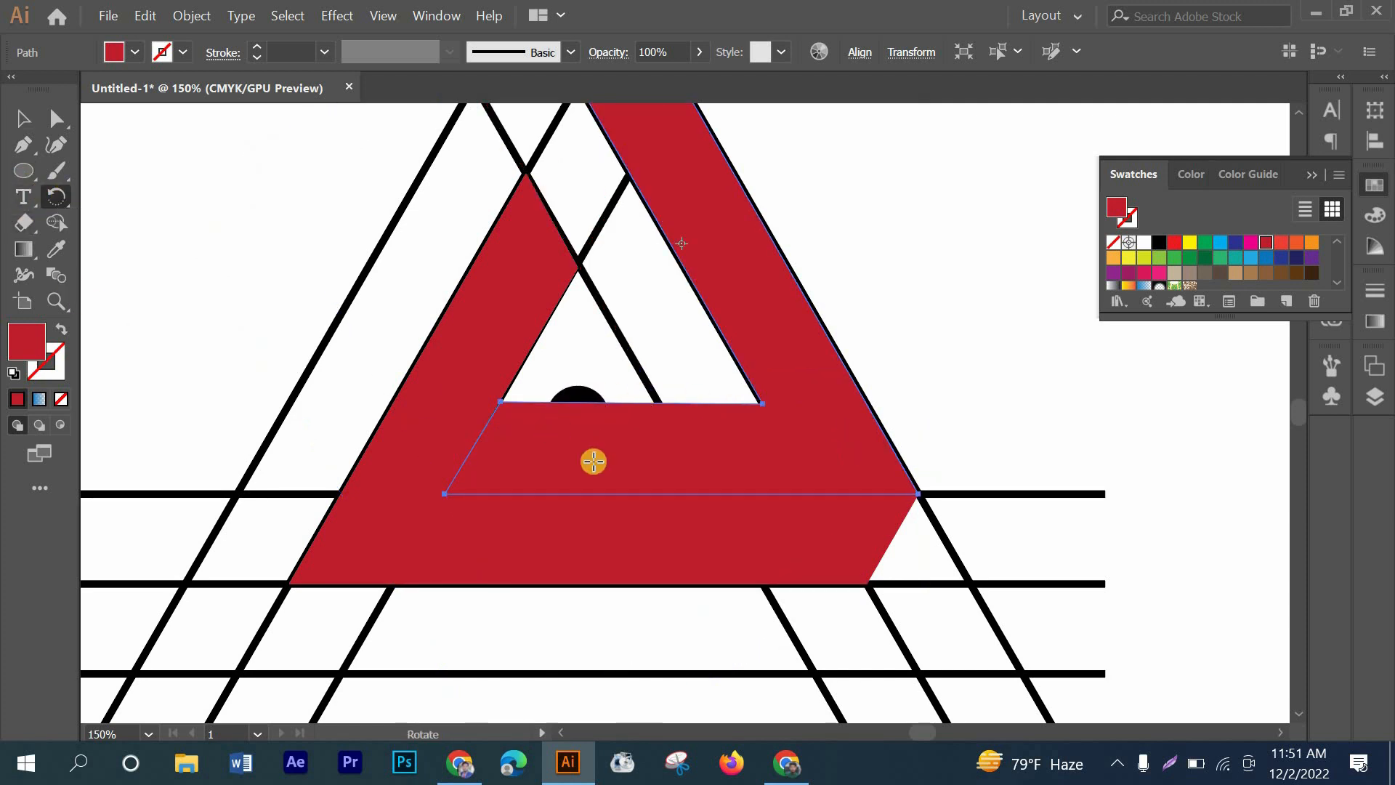
left_click(579, 414, "alt")
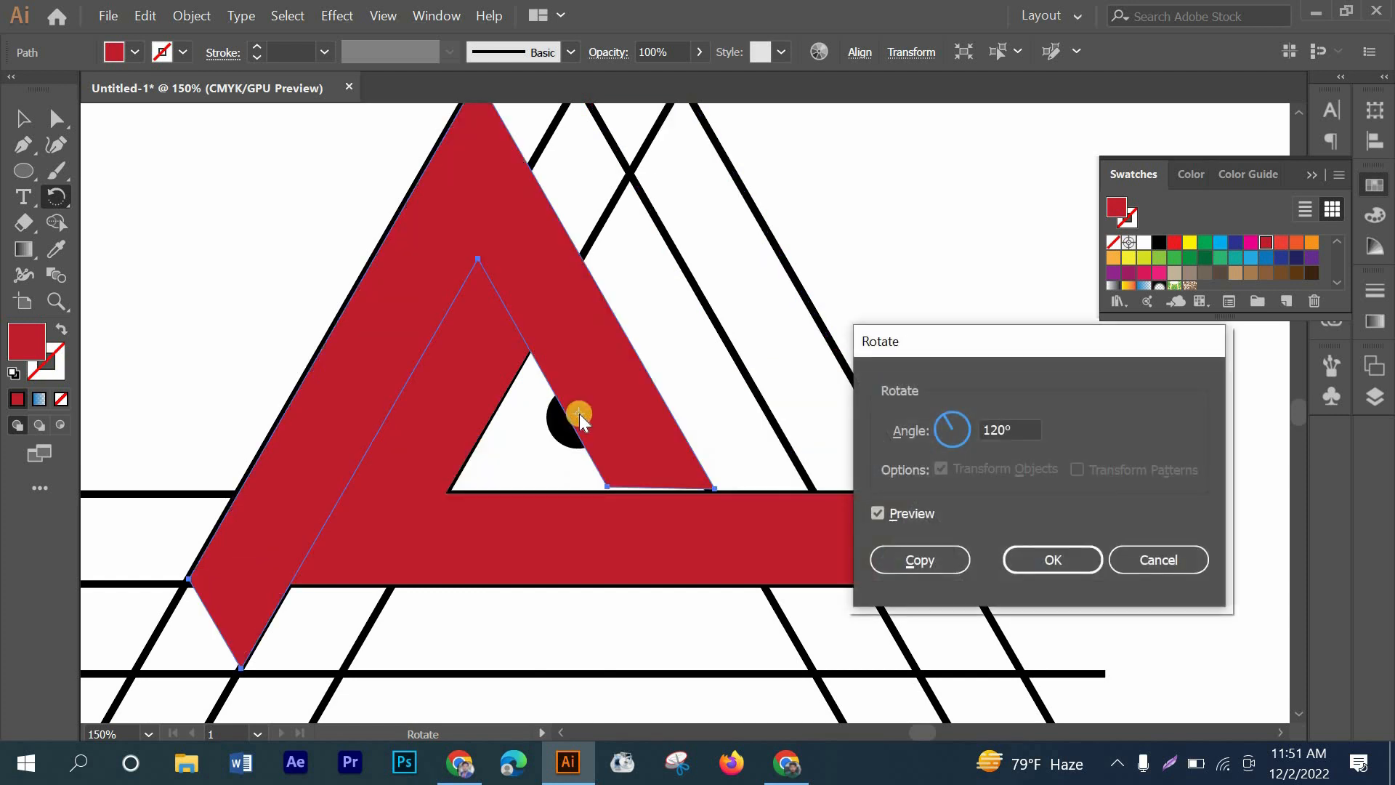
left_click(905, 560)
- Move the third band up along the left grid lines so it interlocks with the other two, and deselect it
left_click(8, 117)
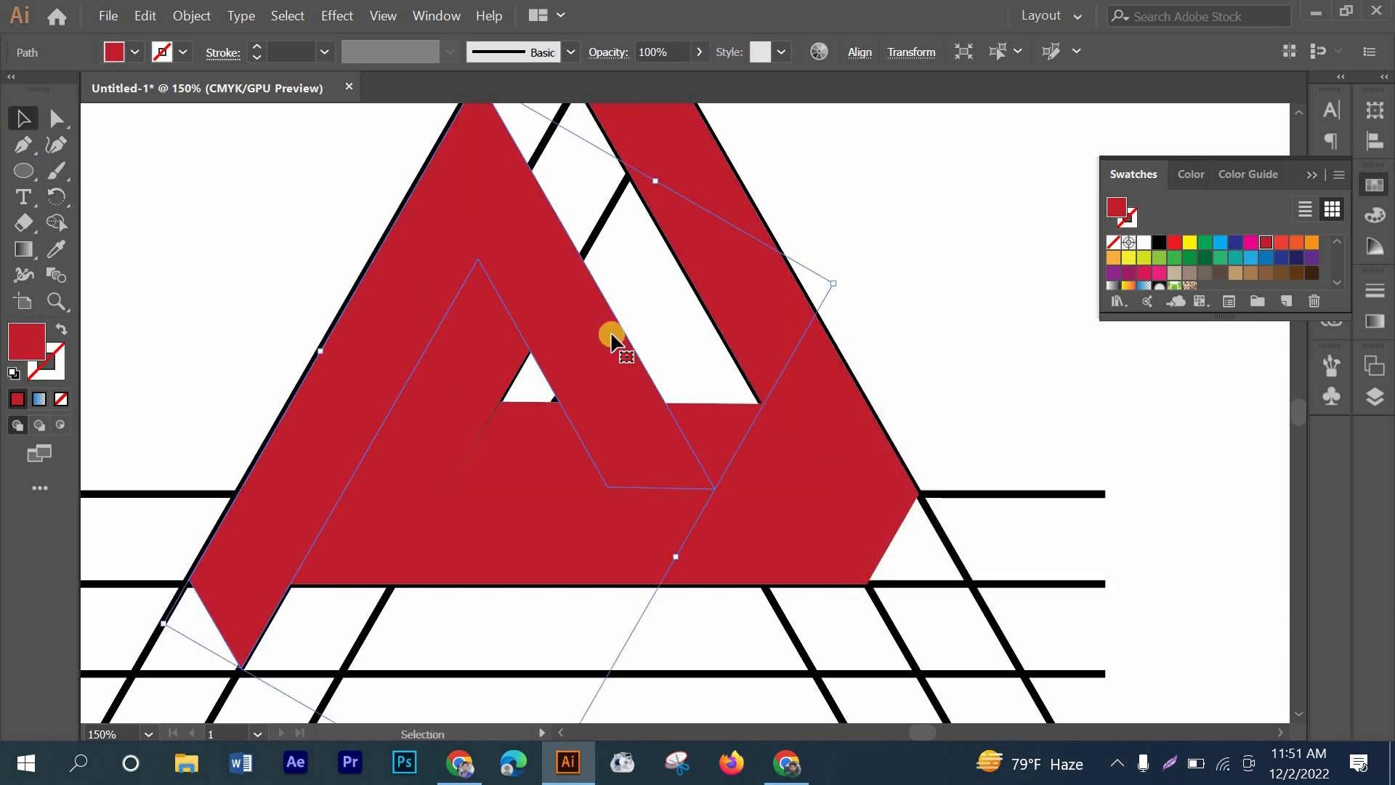
scroll(616, 336, "up", 4)
scroll(616, 336, "up", 2)
left_click_drag(483, 411, 527, 331)
scroll(529, 327, "down", 2)
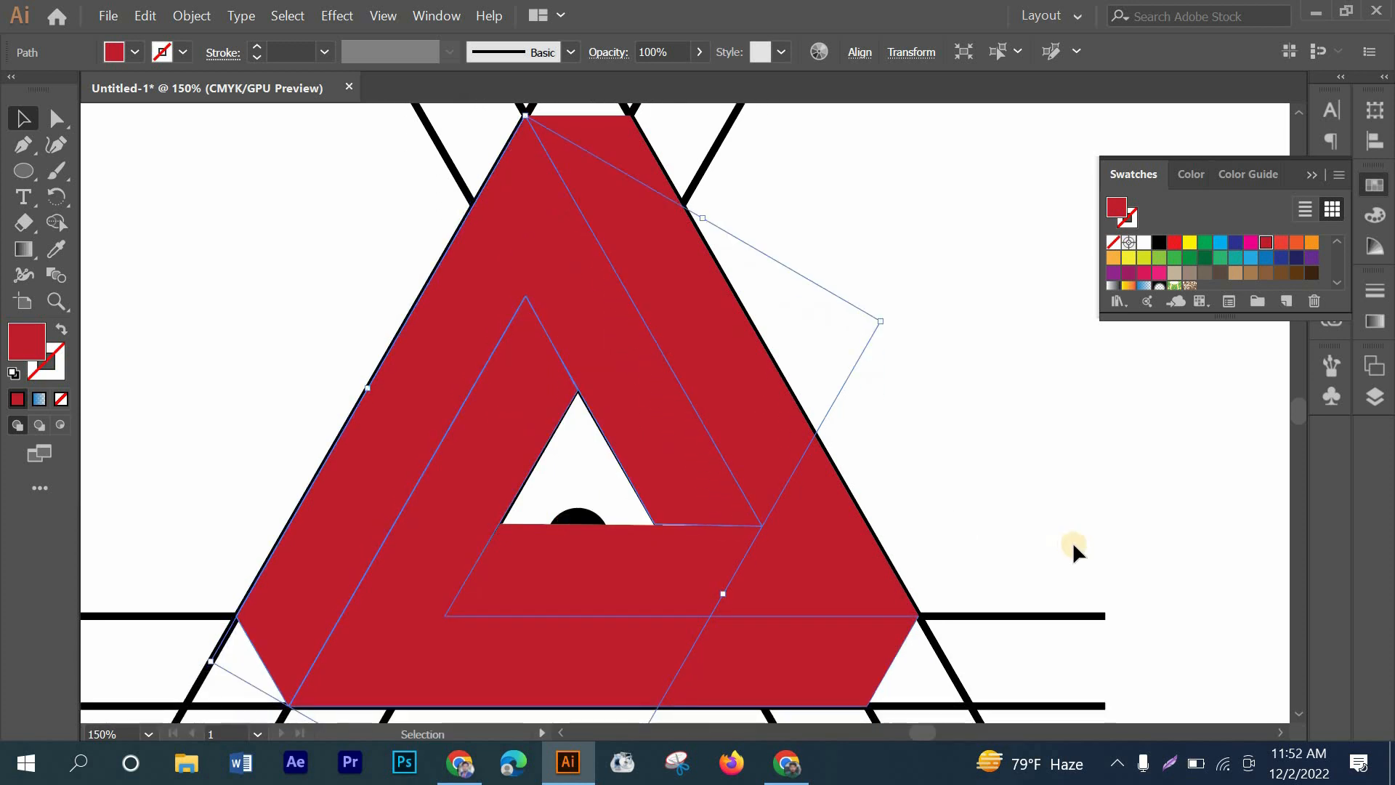
left_click(1038, 474)
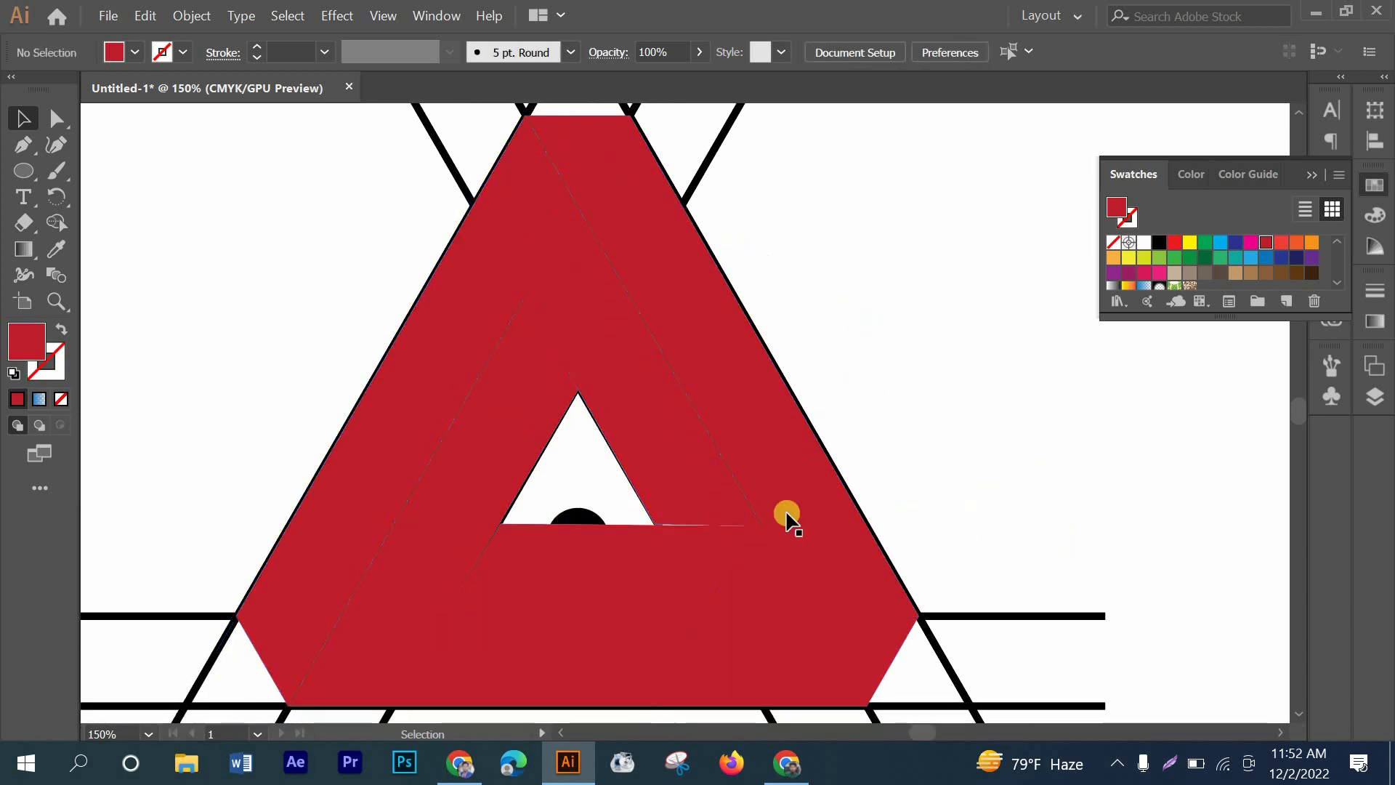
- Nudge the third band down by one increment and deselect it
left_click(654, 491)
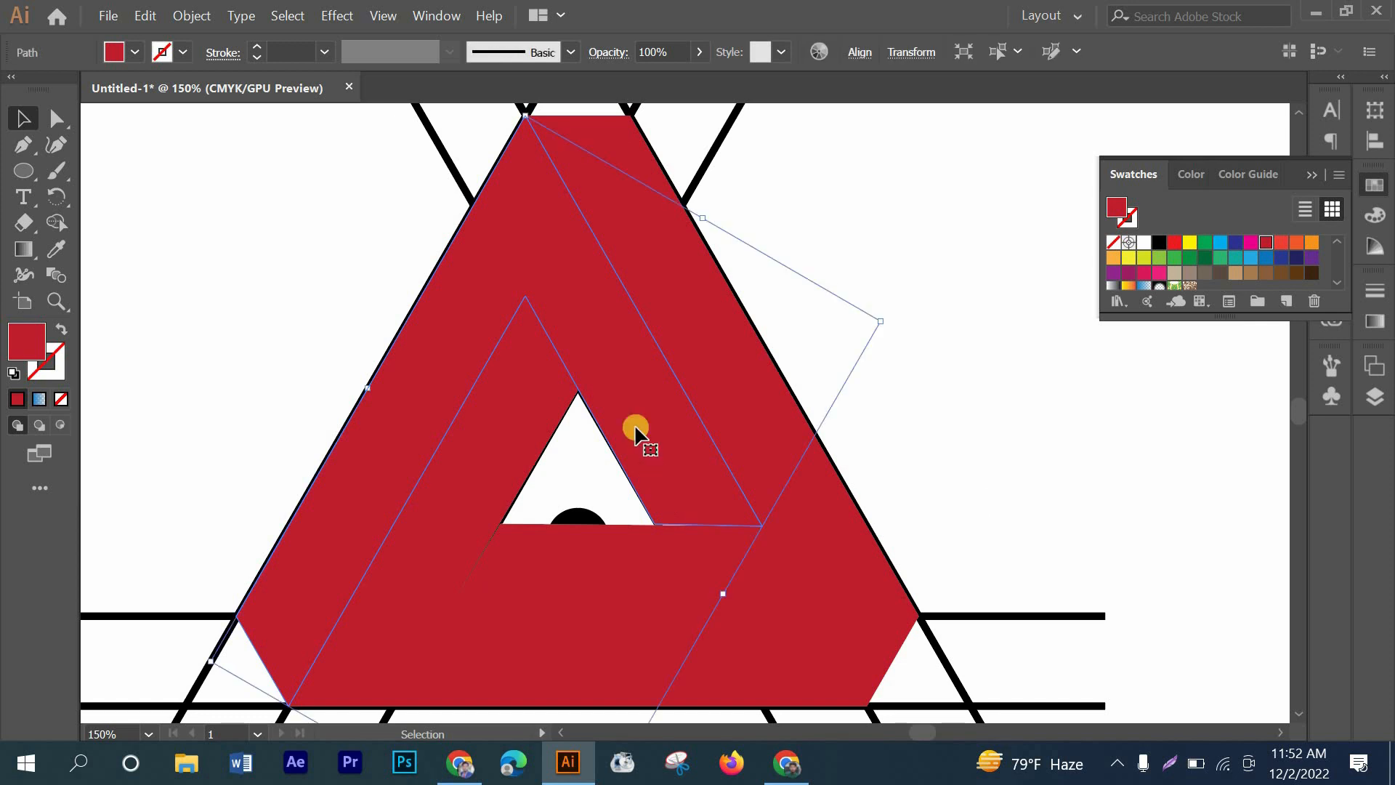
key("Down")
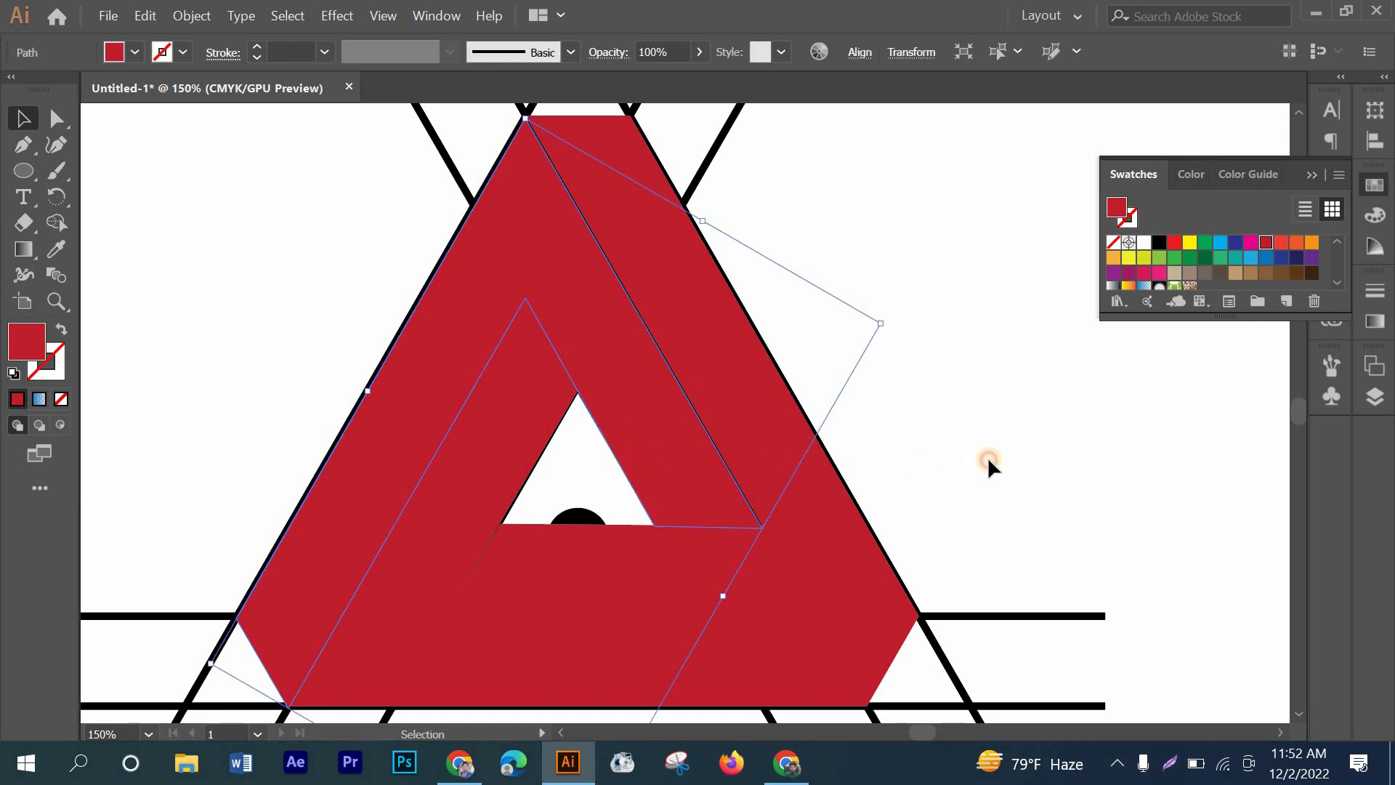
left_click(986, 457)
- Delete all the horizontal and slanted guide lines around the red triangle
scroll(978, 485, "down", 2)
scroll(980, 485, "down", 1)
scroll(981, 487, "down", 1, "alt")
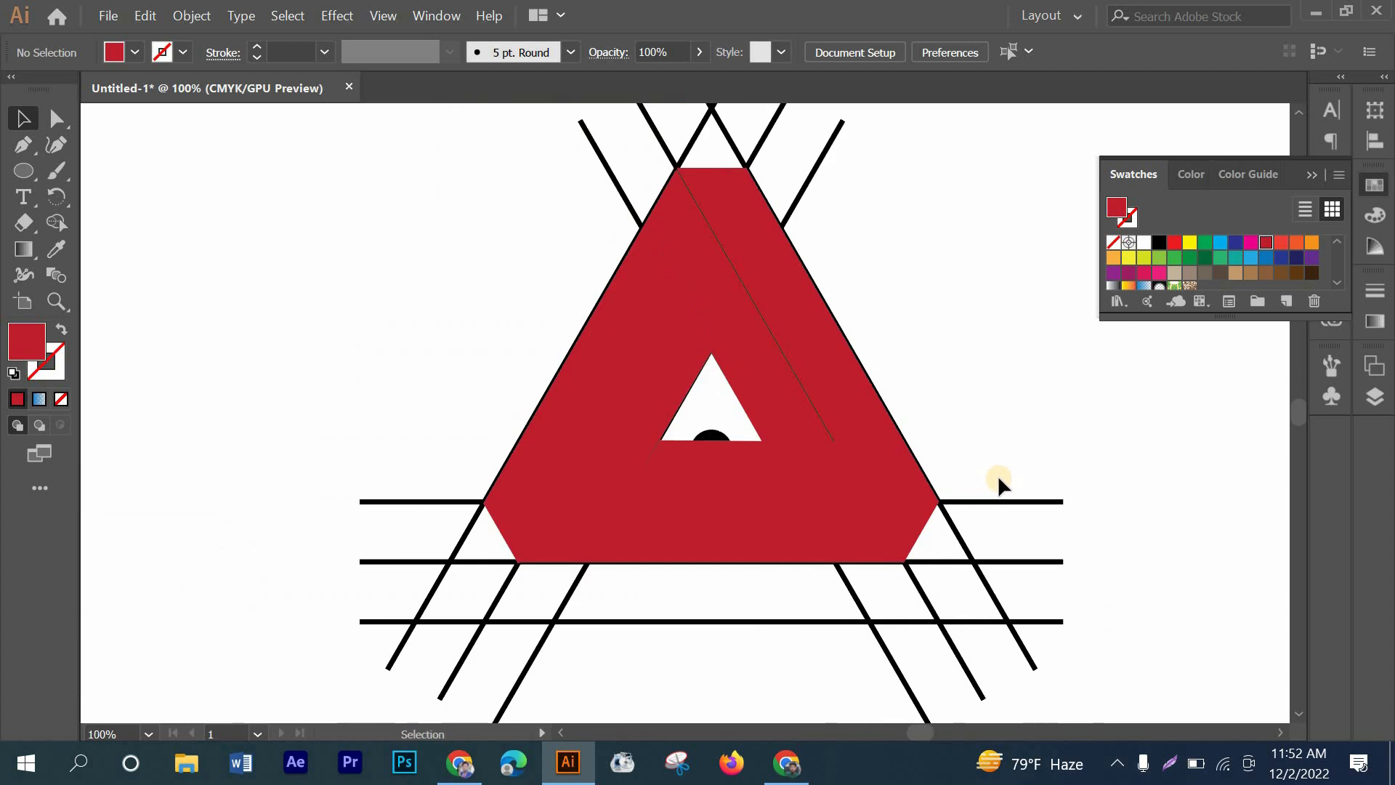
left_click_drag(999, 478, 1059, 643)
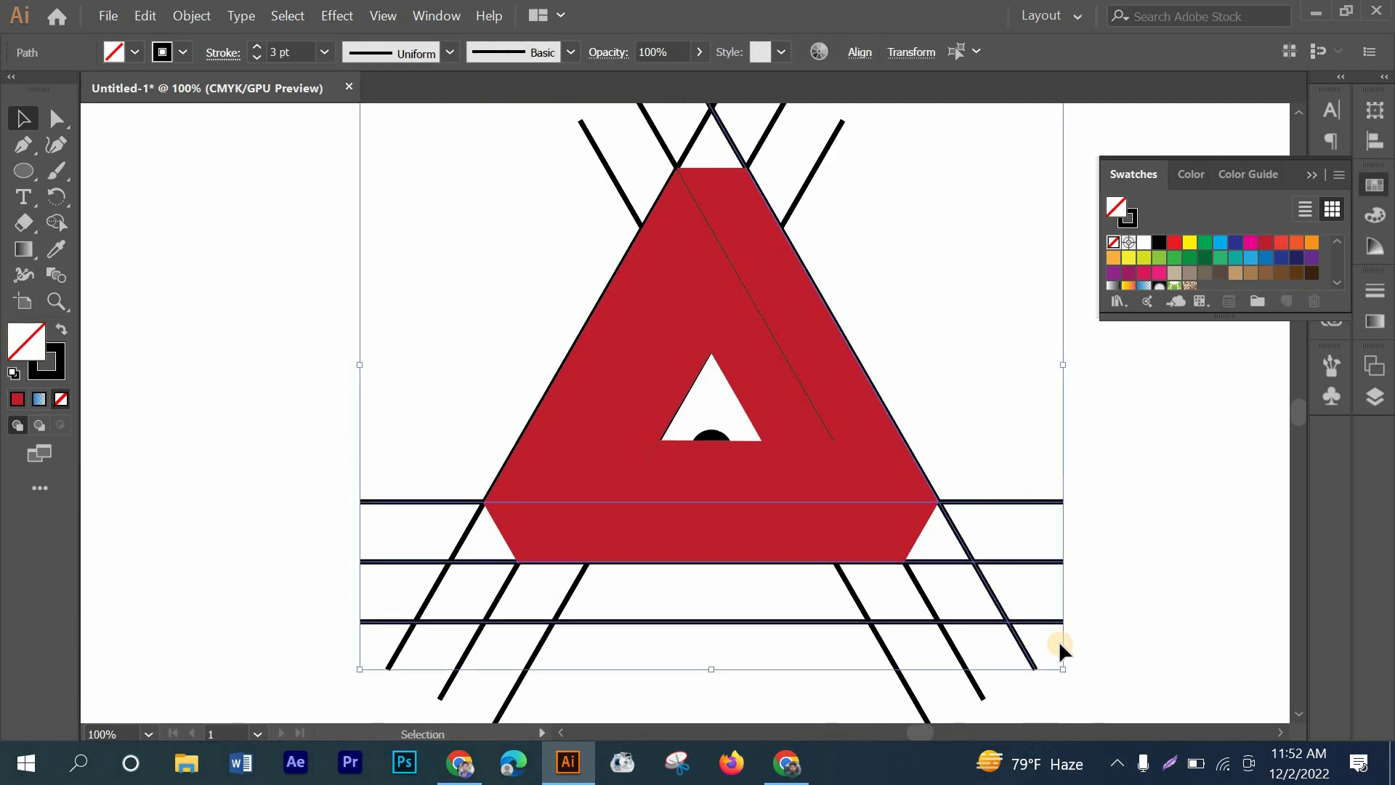
key("Delete")
left_click(884, 664)
key("Delete")
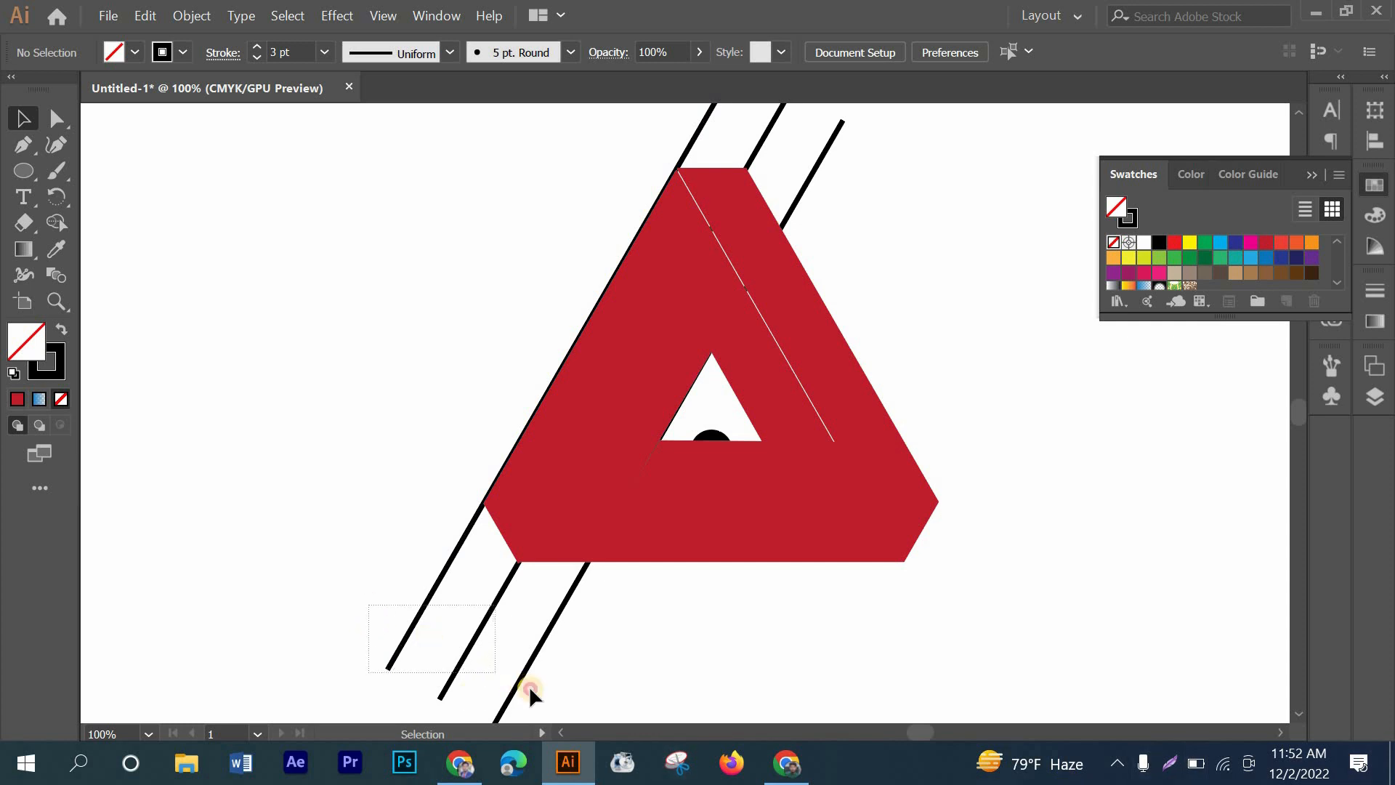
left_click_drag(529, 686, 538, 689)
key("Delete")
- Delete the black centre circle from the triangle's opening
scroll(727, 472, "up", 3)
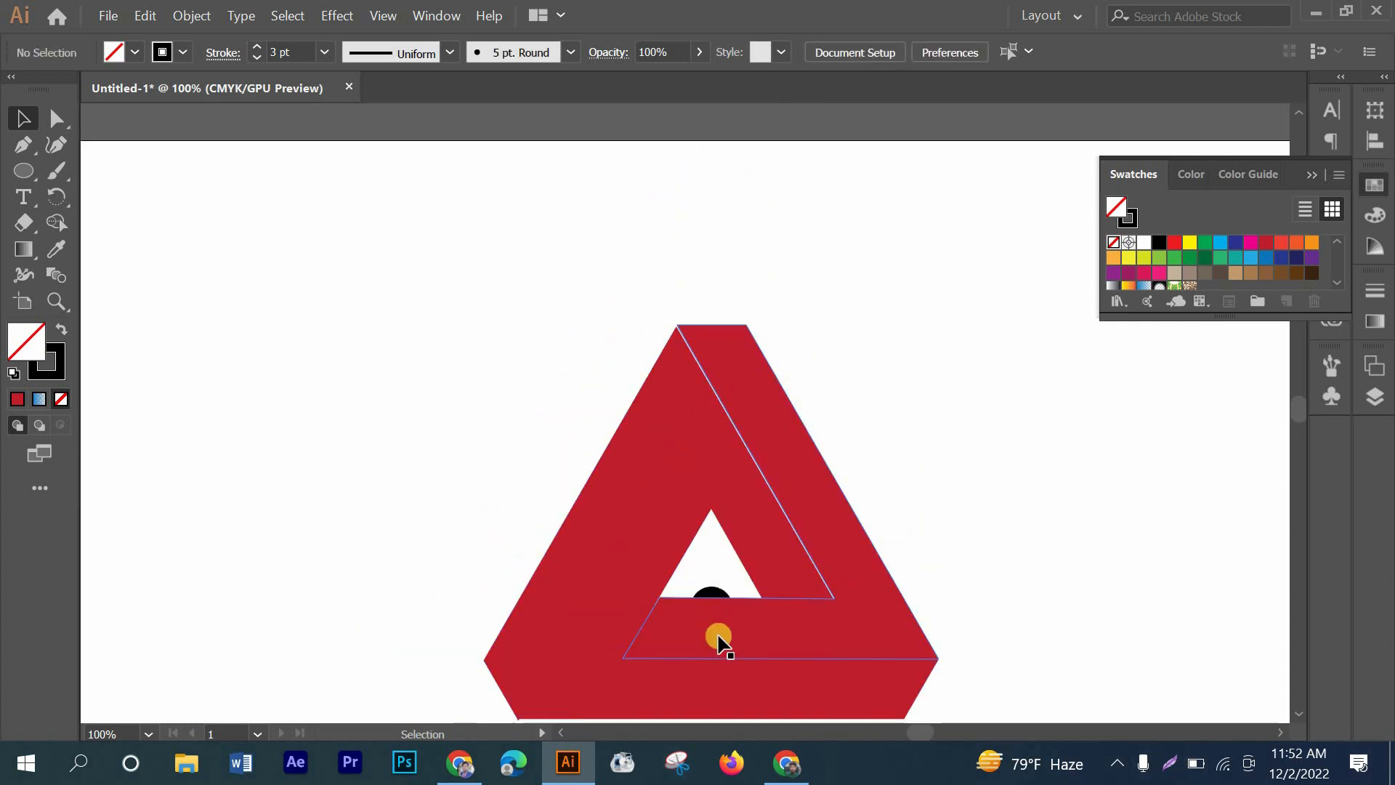
left_click_drag(711, 592, 701, 457)
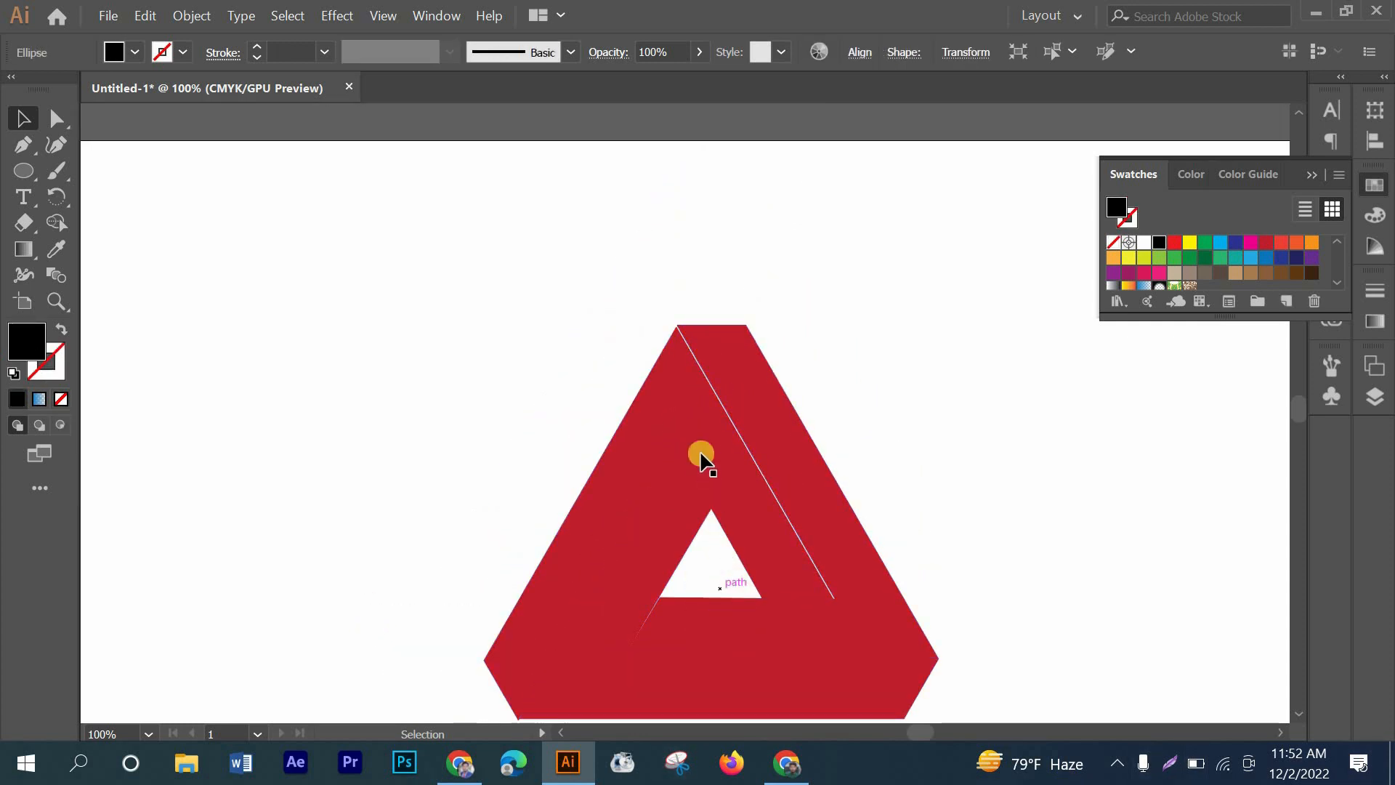
key("Delete")
- Fill the band along the triangle's left side and apex with light blue and the band on the right side with green
left_click(701, 454)
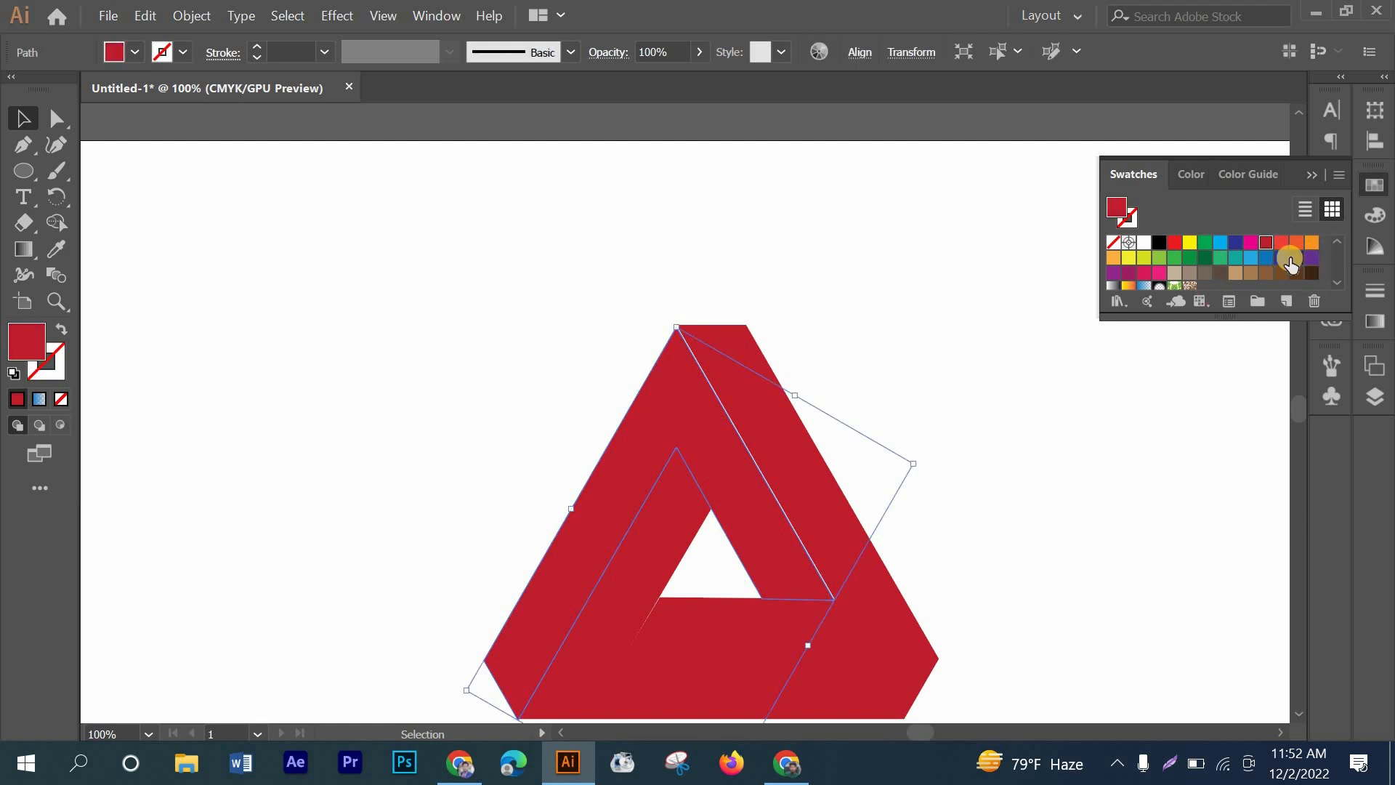
left_click(1218, 244)
scroll(875, 381, "down", 2)
left_click(779, 573)
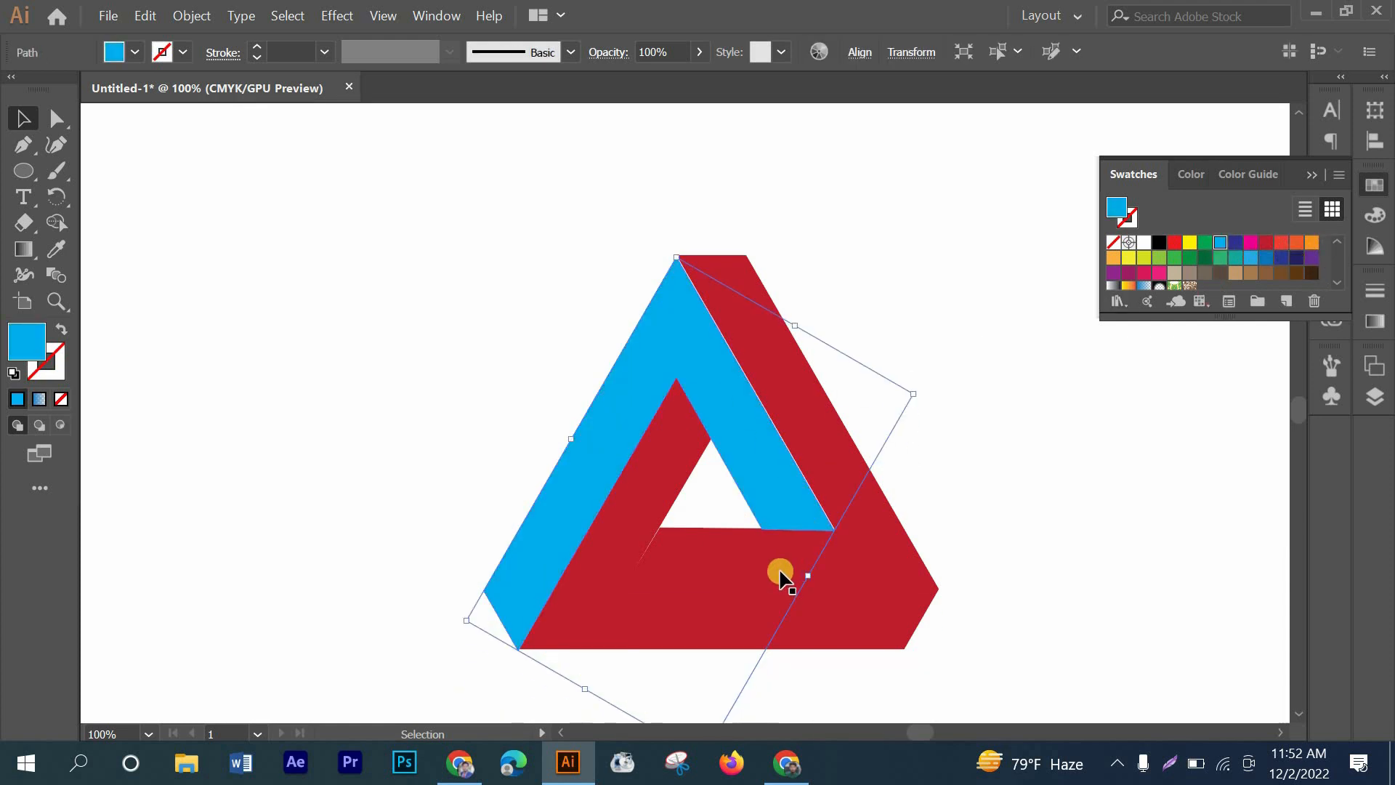
left_click(1213, 243)
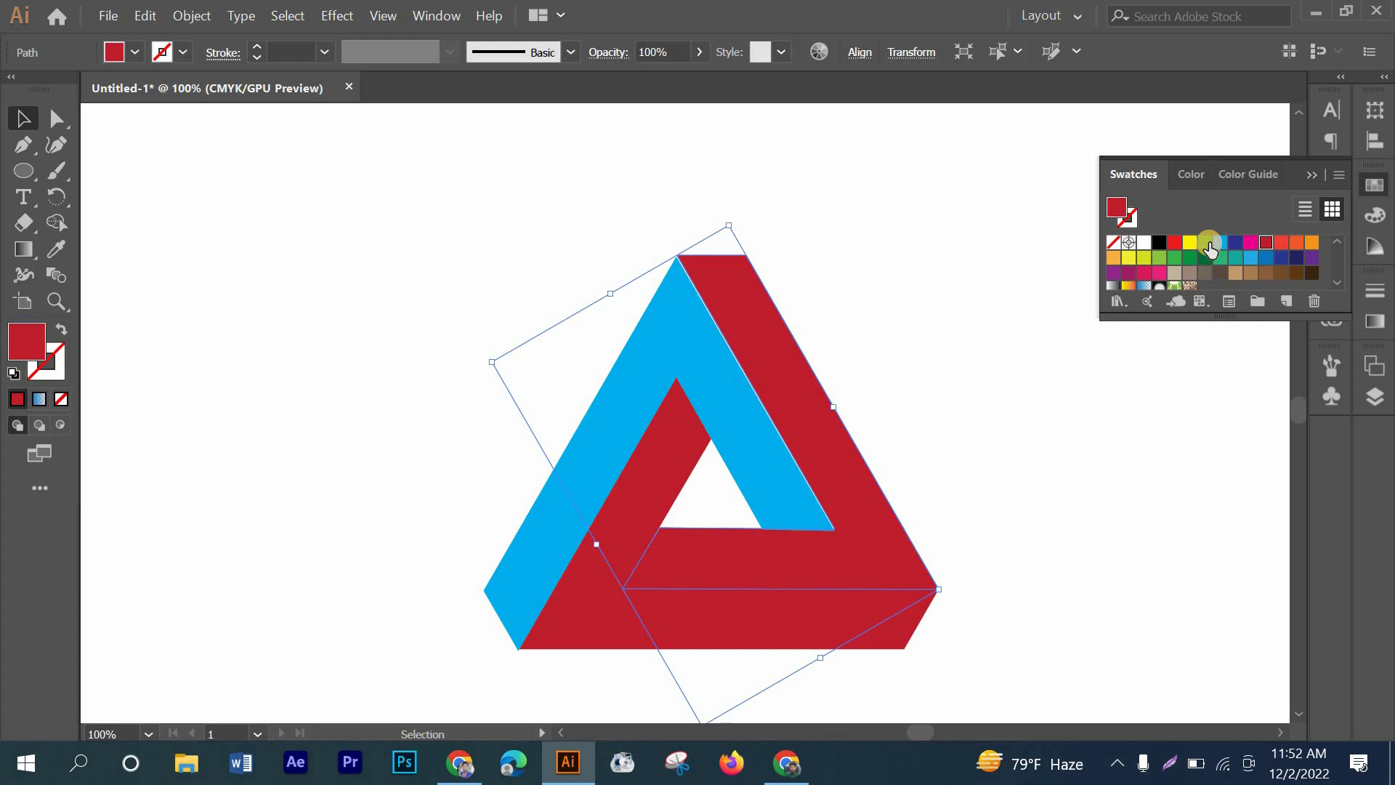
left_click(910, 405)
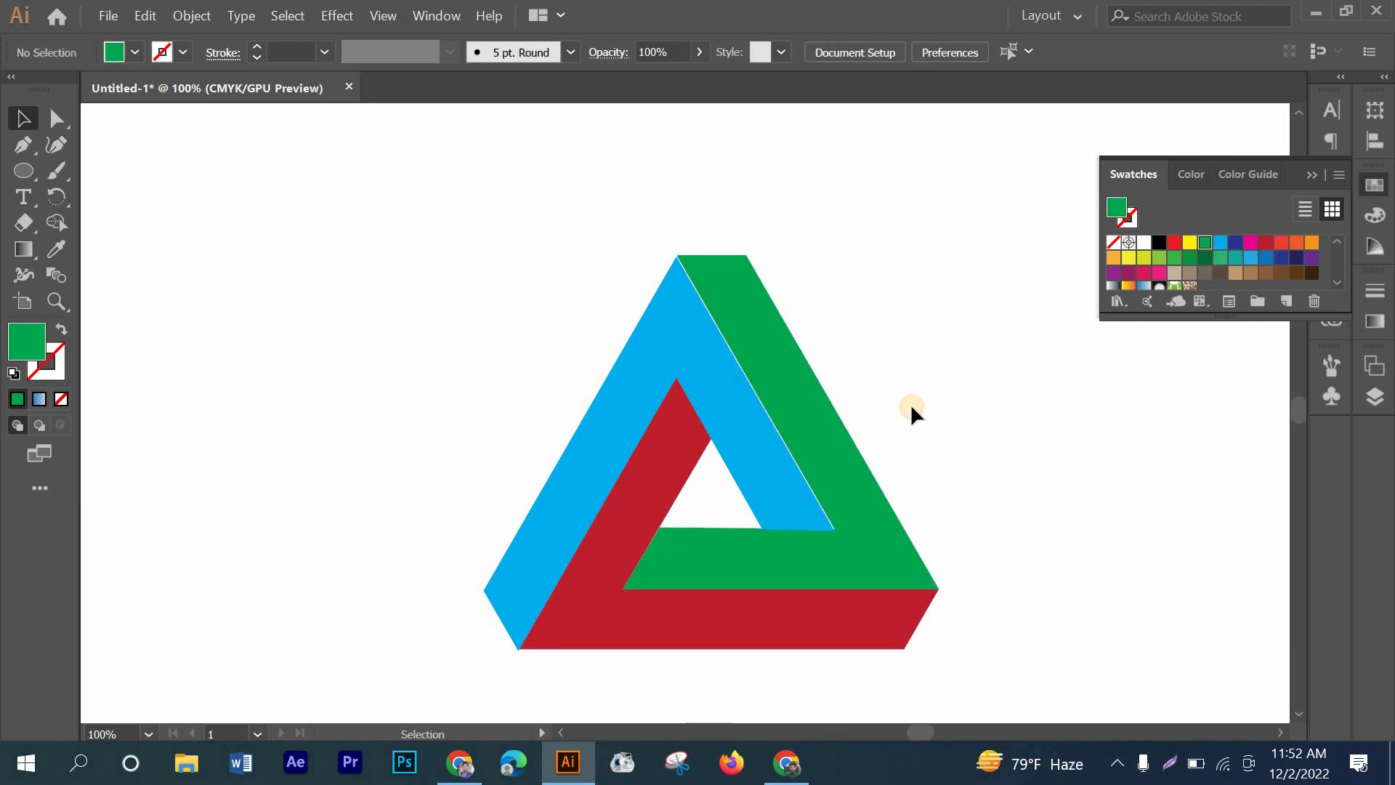
- Shift the blue band slightly so its apex meets the green band's upper-left corner, closing the white gap between them
scroll(826, 425, "up", 3)
scroll(830, 423, "up", 5)
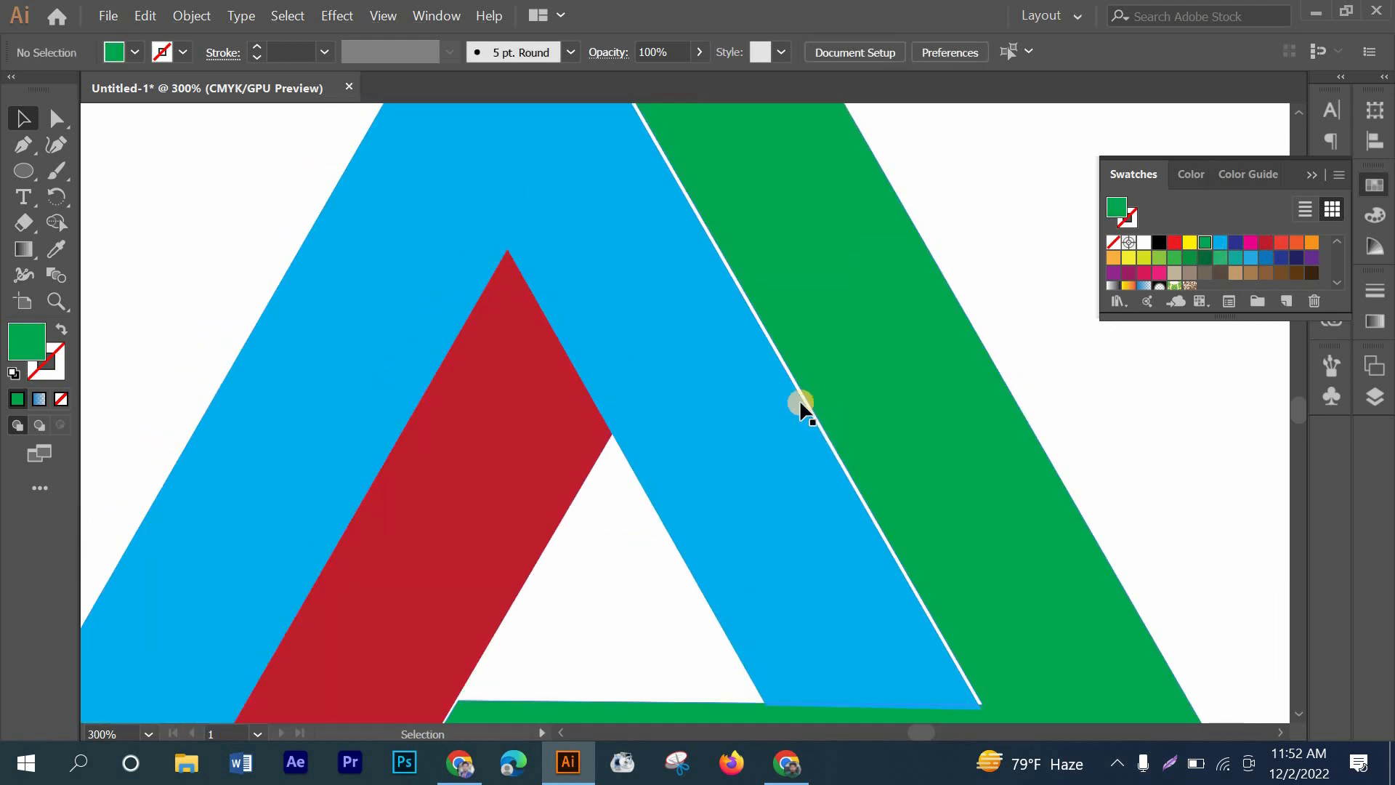
scroll(508, 122, "up", 2)
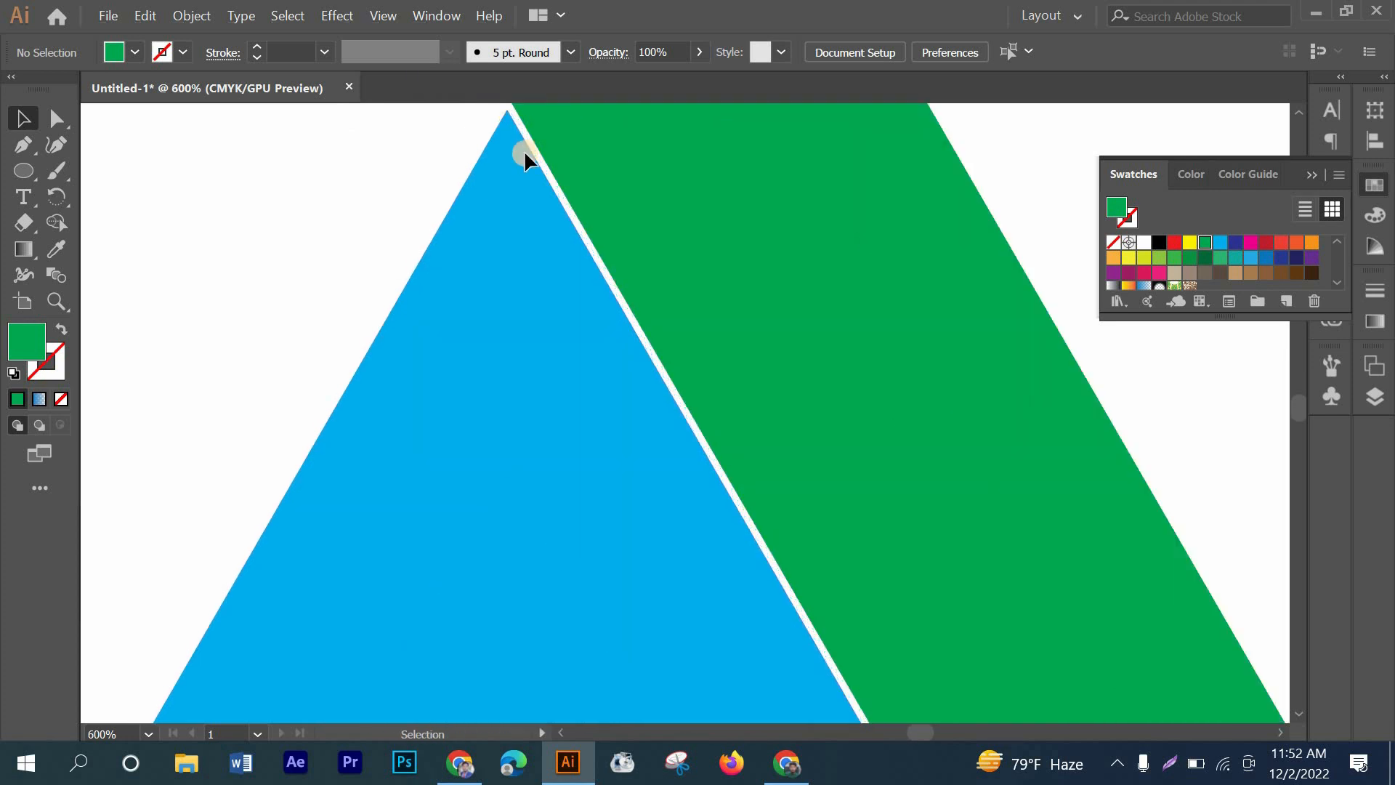
scroll(525, 218, "up", 2)
left_click_drag(526, 289, 530, 281)
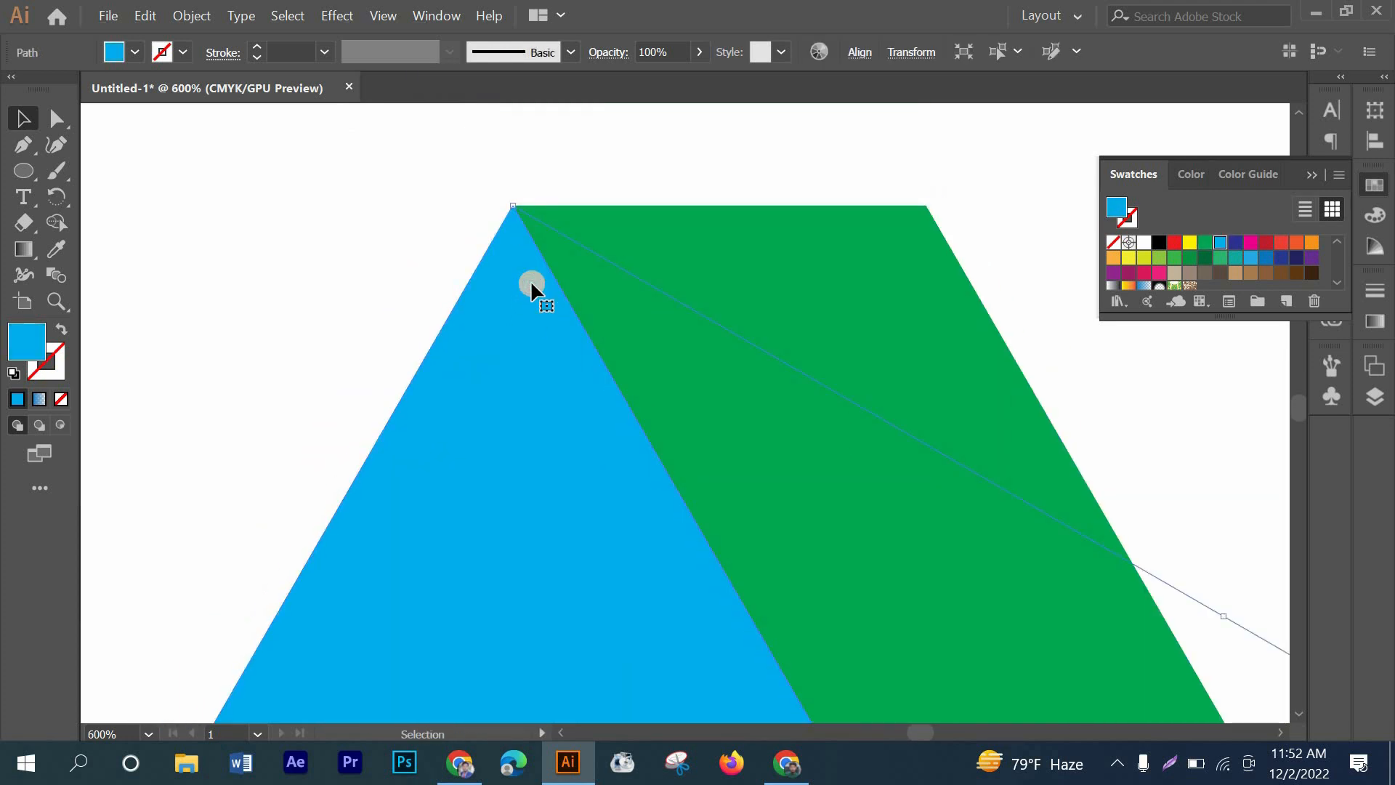
- Examine the seams between the blue, red and green bands, deselect, and review the whole triangle
scroll(721, 327, "down", 5)
scroll(723, 329, "down", 2)
scroll(722, 329, "down", 3)
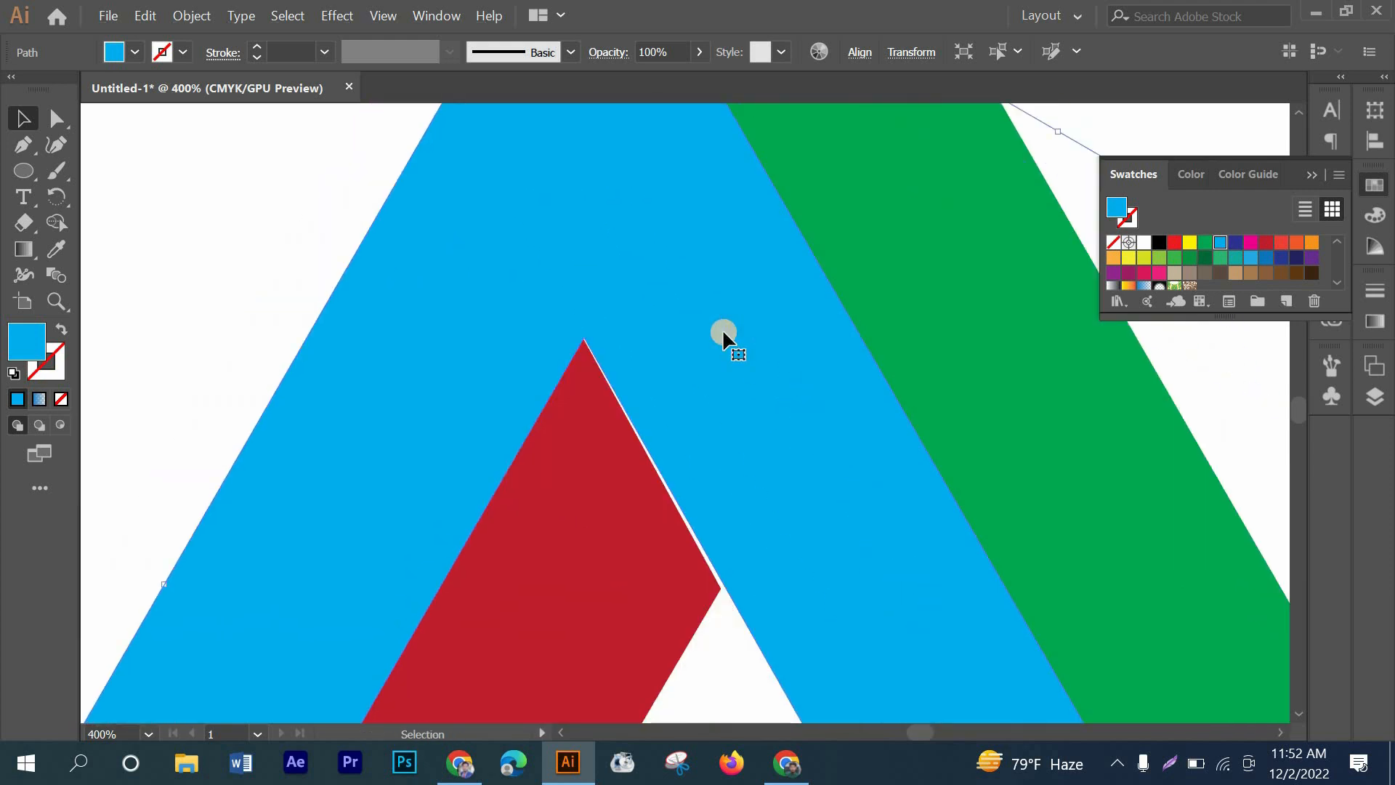
scroll(667, 501, "down", 5)
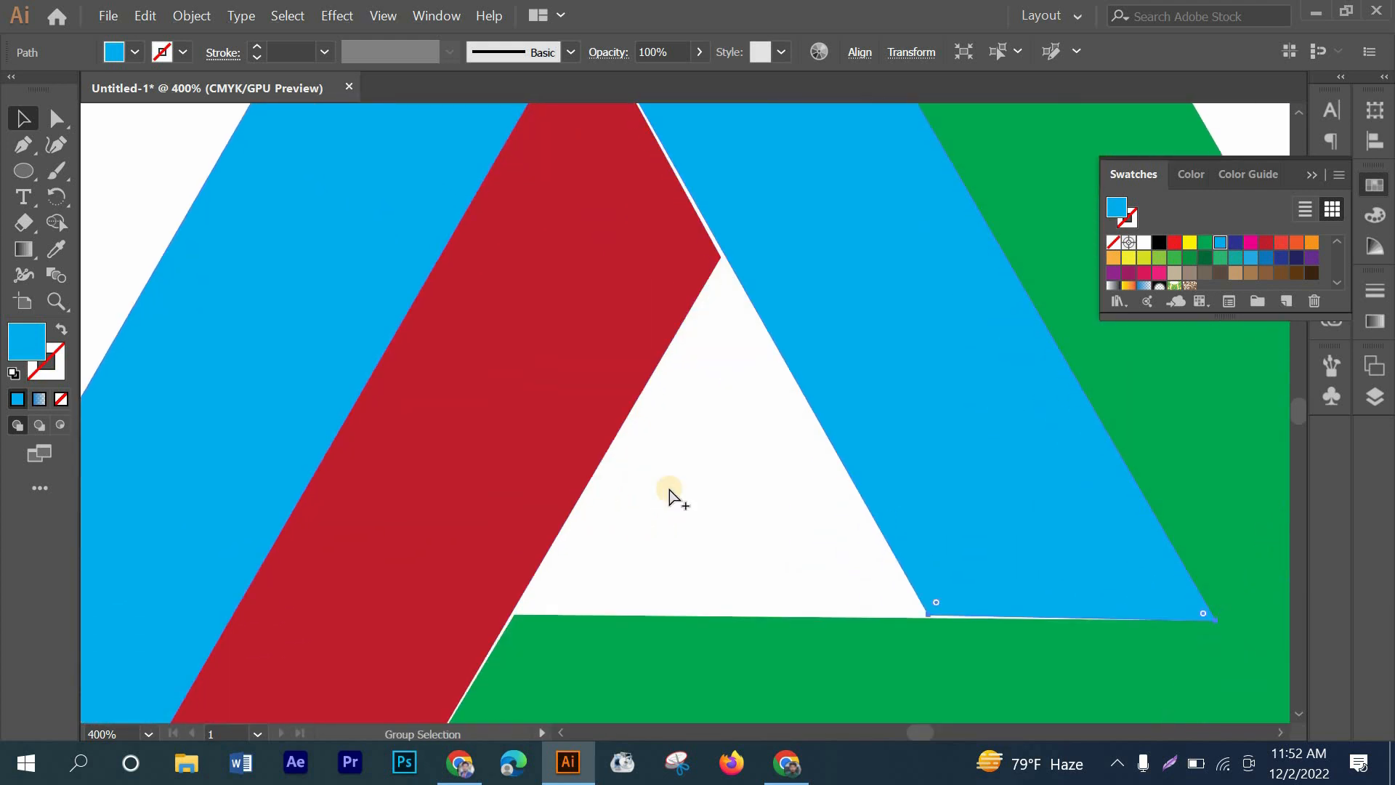
scroll(669, 492, "down", 2)
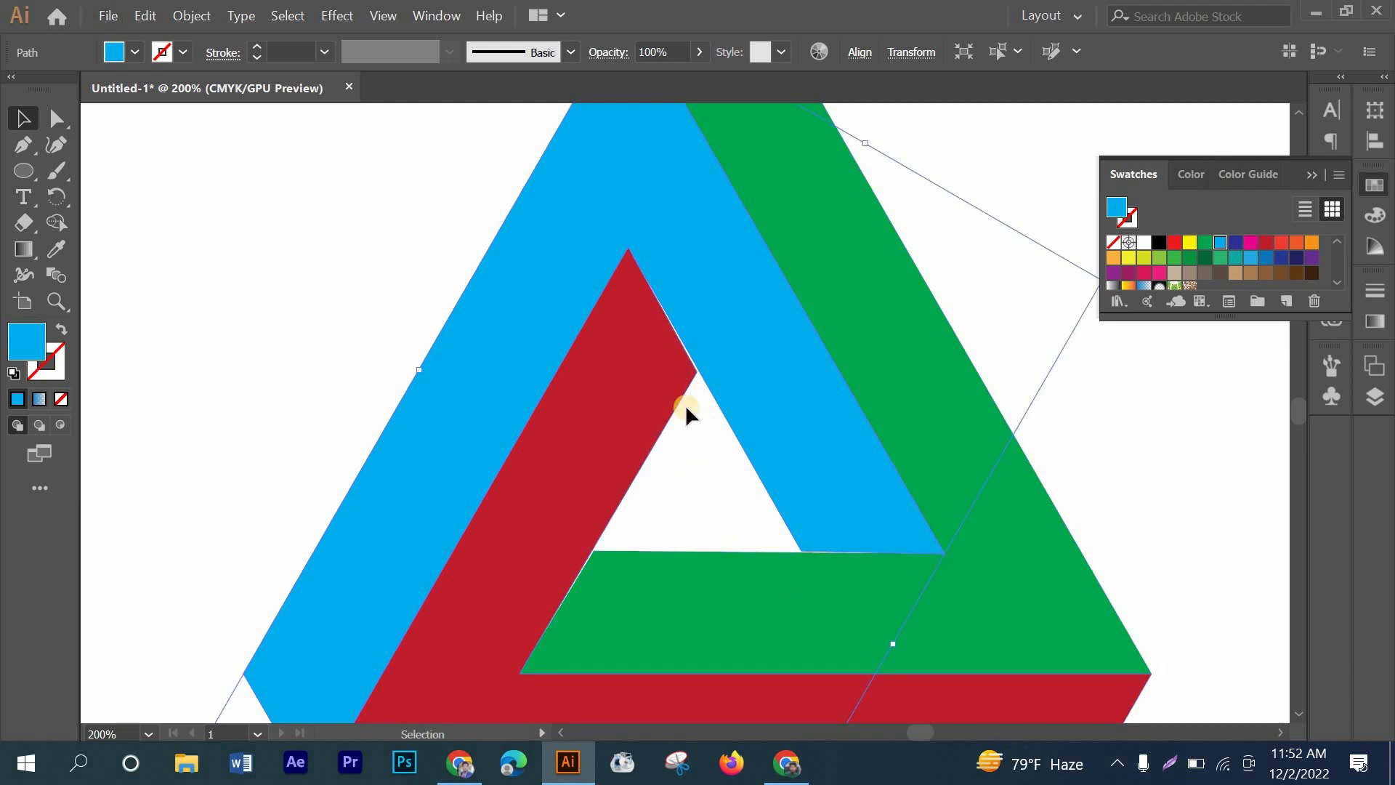
scroll(686, 404, "down", 5)
left_click(1010, 665)
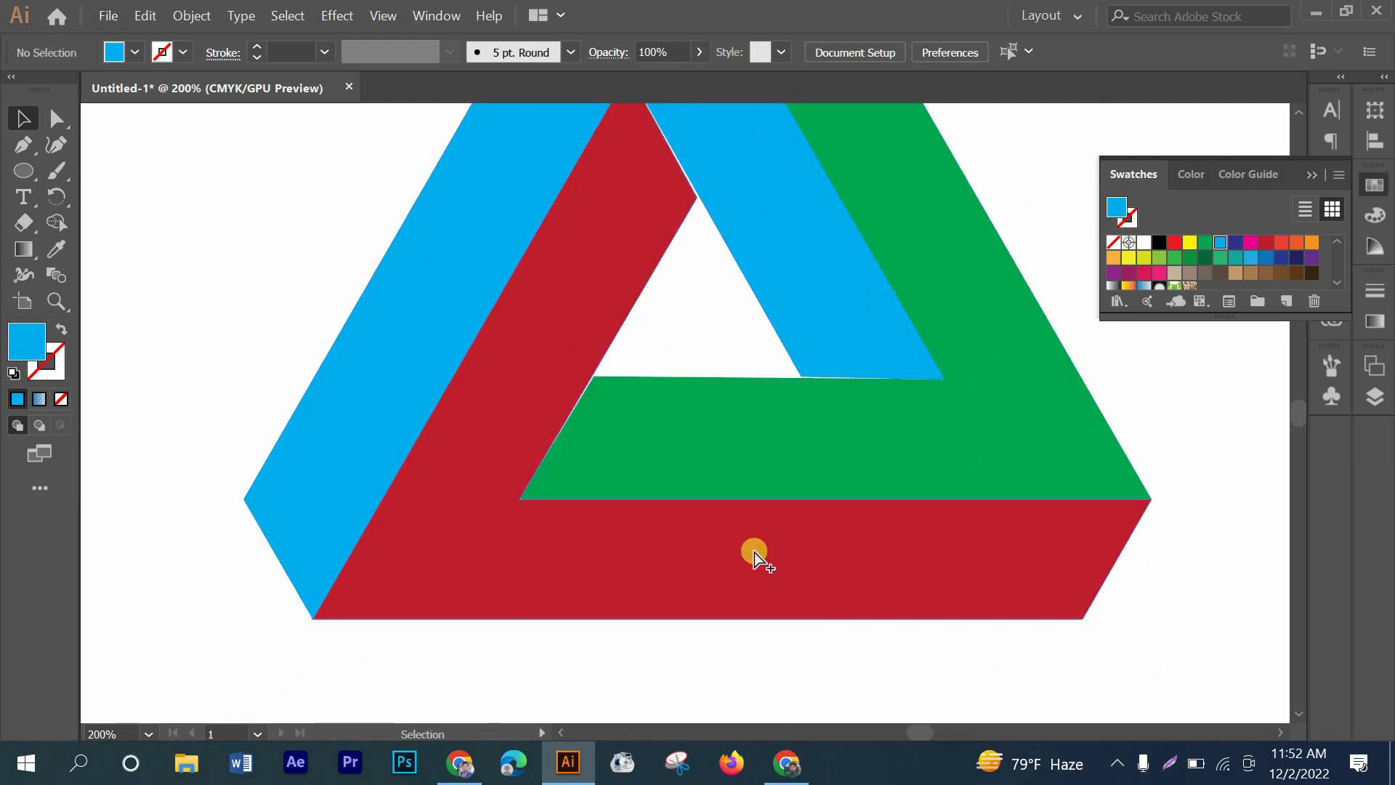
scroll(754, 553, "down", 2)
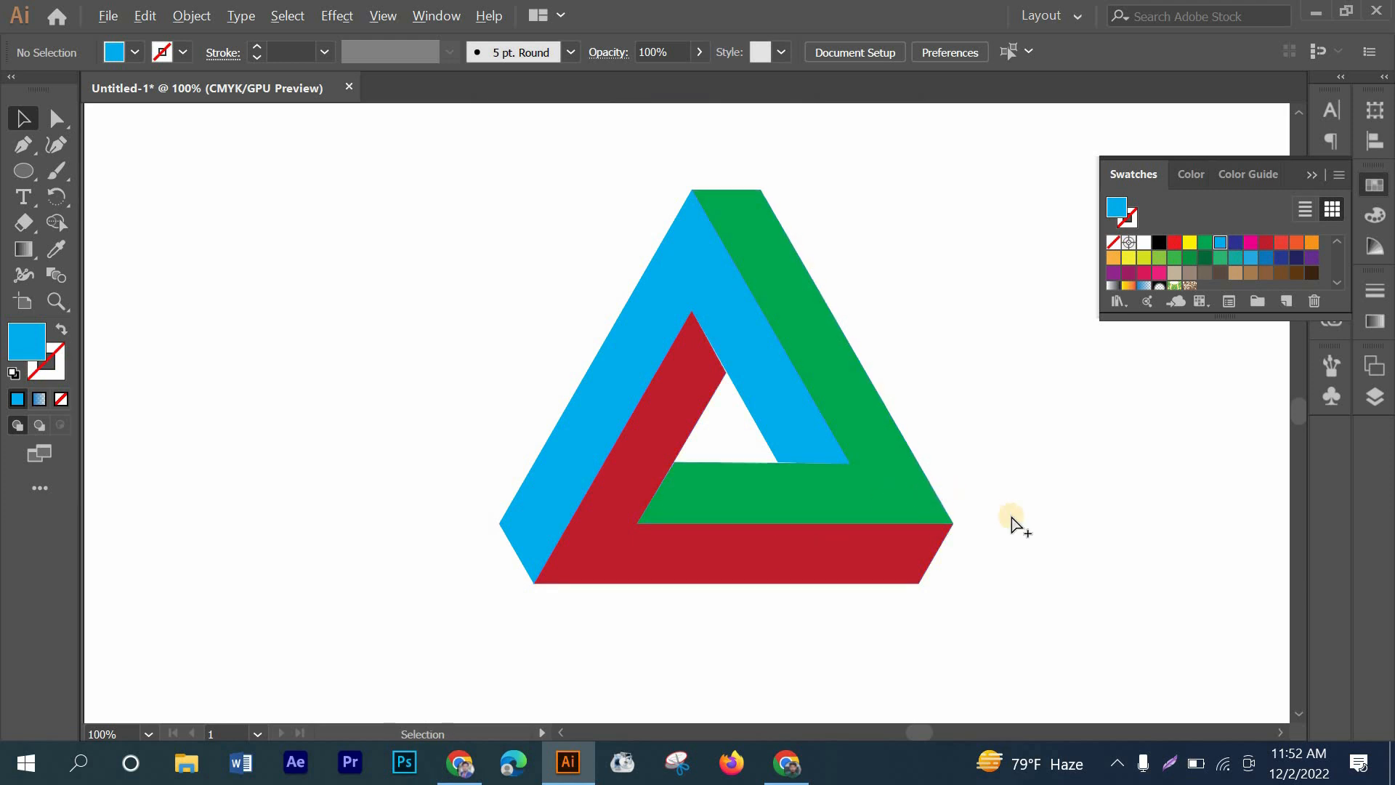
- Fill the light blue band on the triangle's left side and apex with the blue-to-transparent linear gradient
scroll(975, 543, "up", 2)
scroll(975, 544, "down", 3)
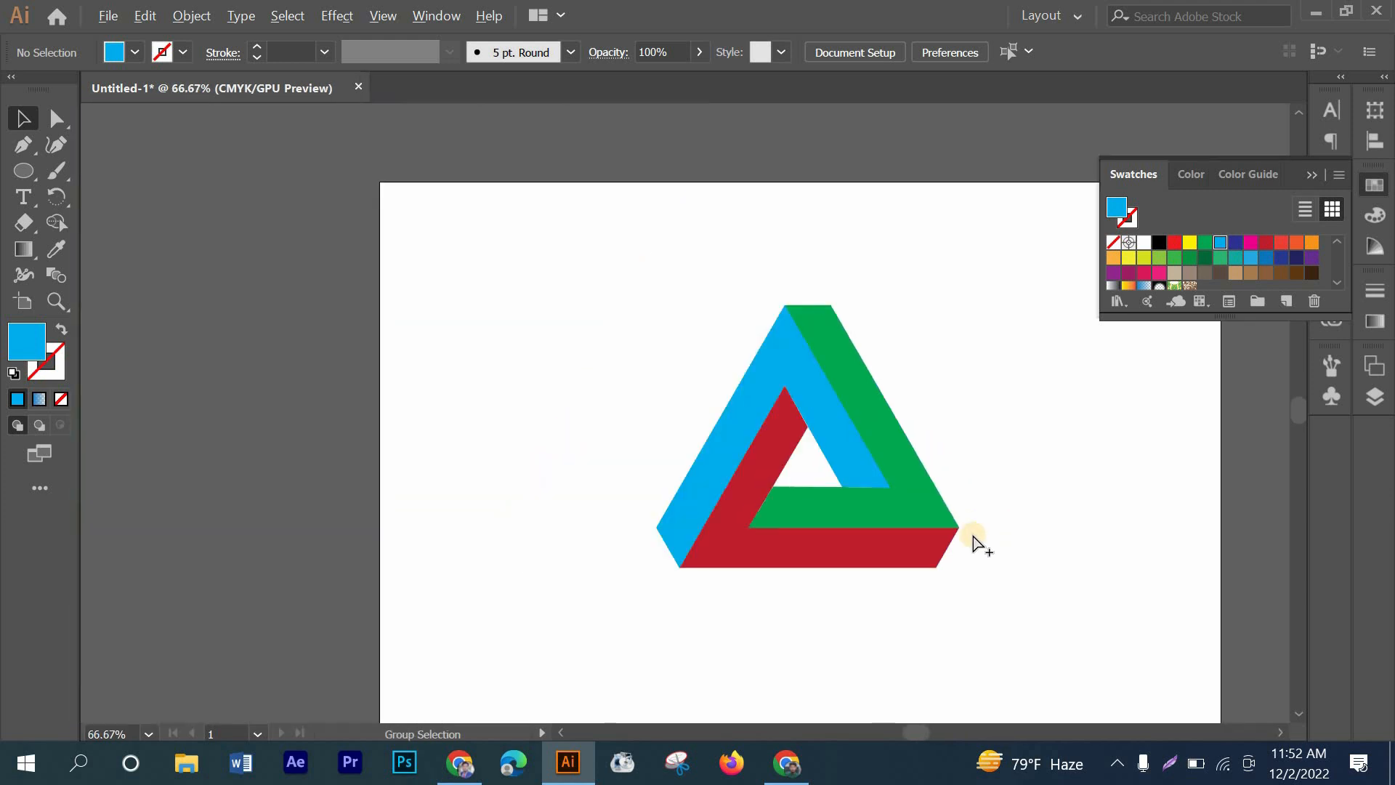
scroll(974, 539, "up", 1)
scroll(1002, 522, "up", 1)
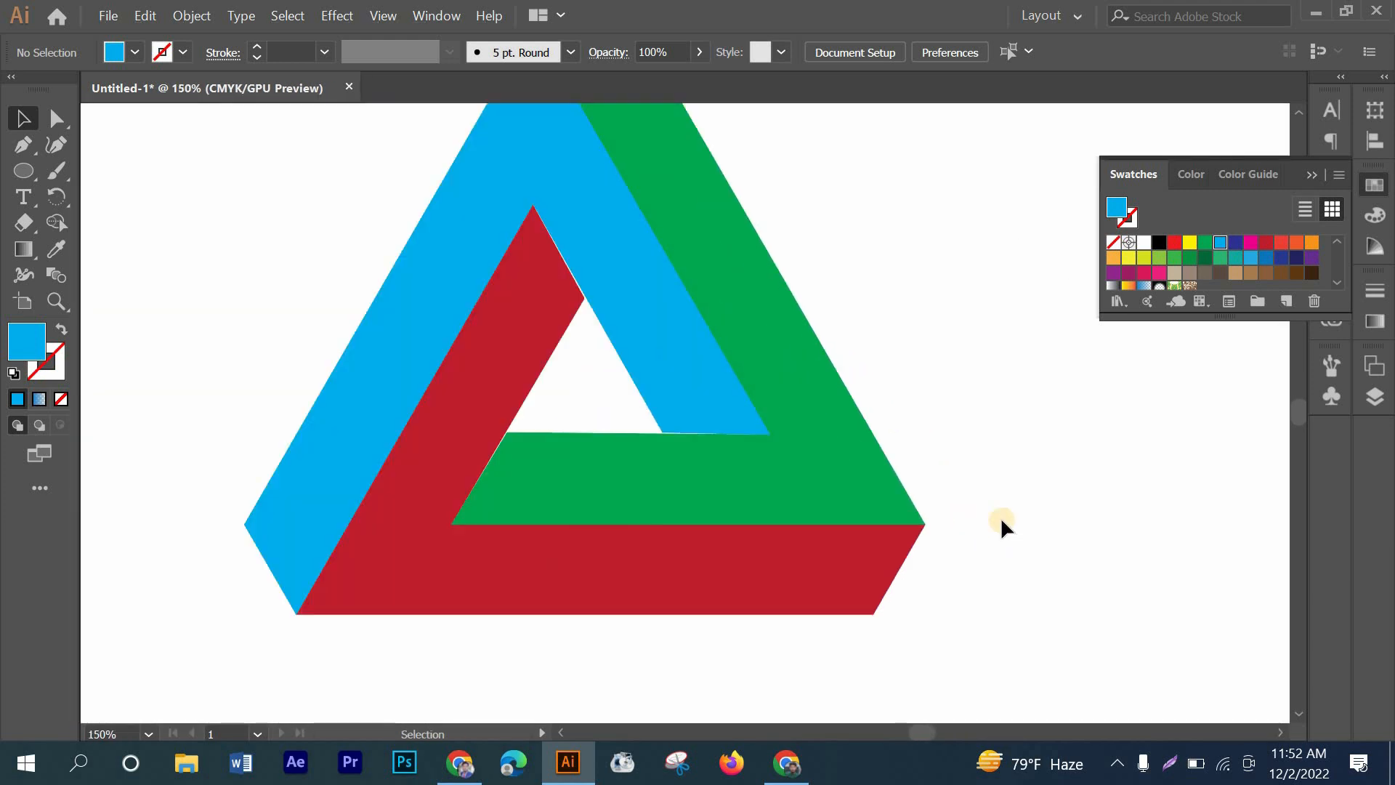
scroll(979, 425, "up", 1)
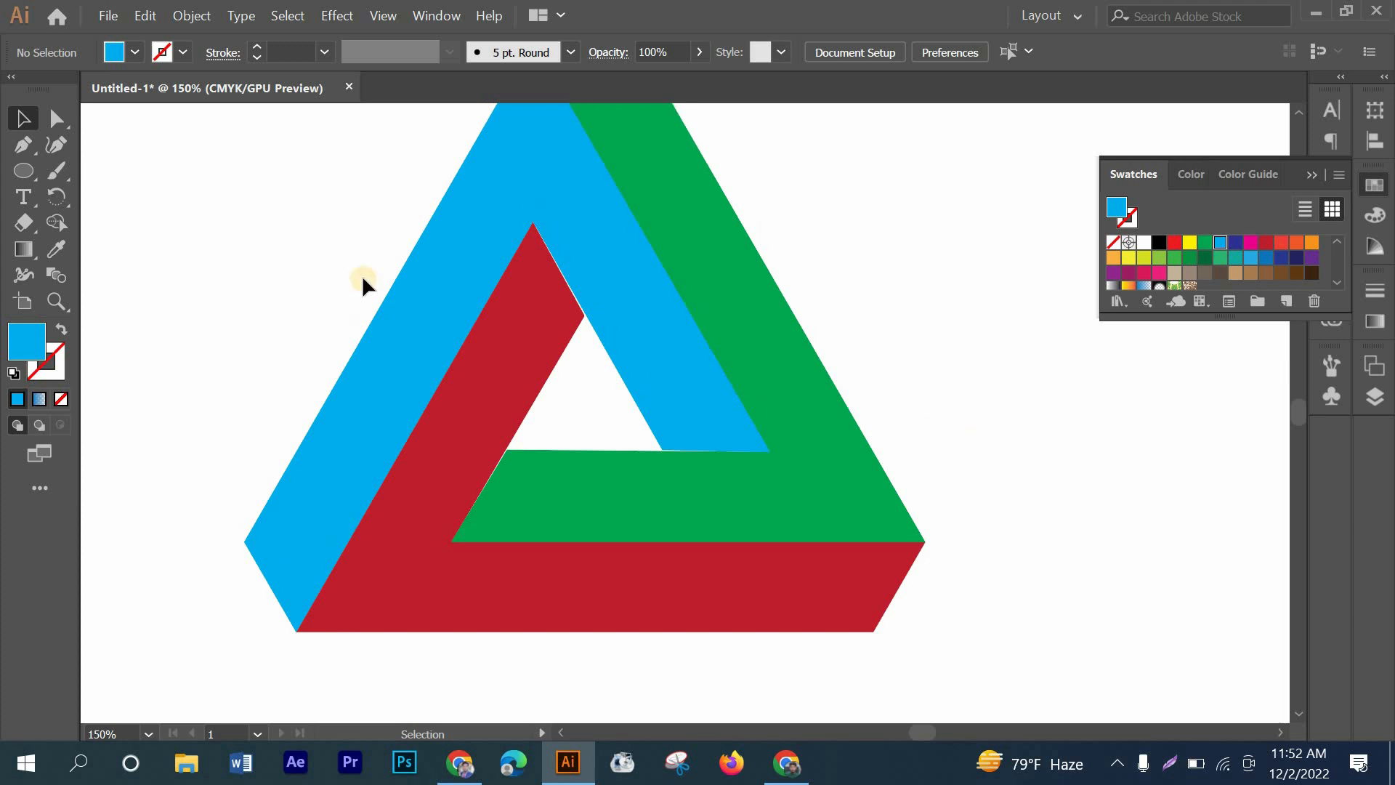
left_click(439, 305)
scroll(439, 306, "up", 1)
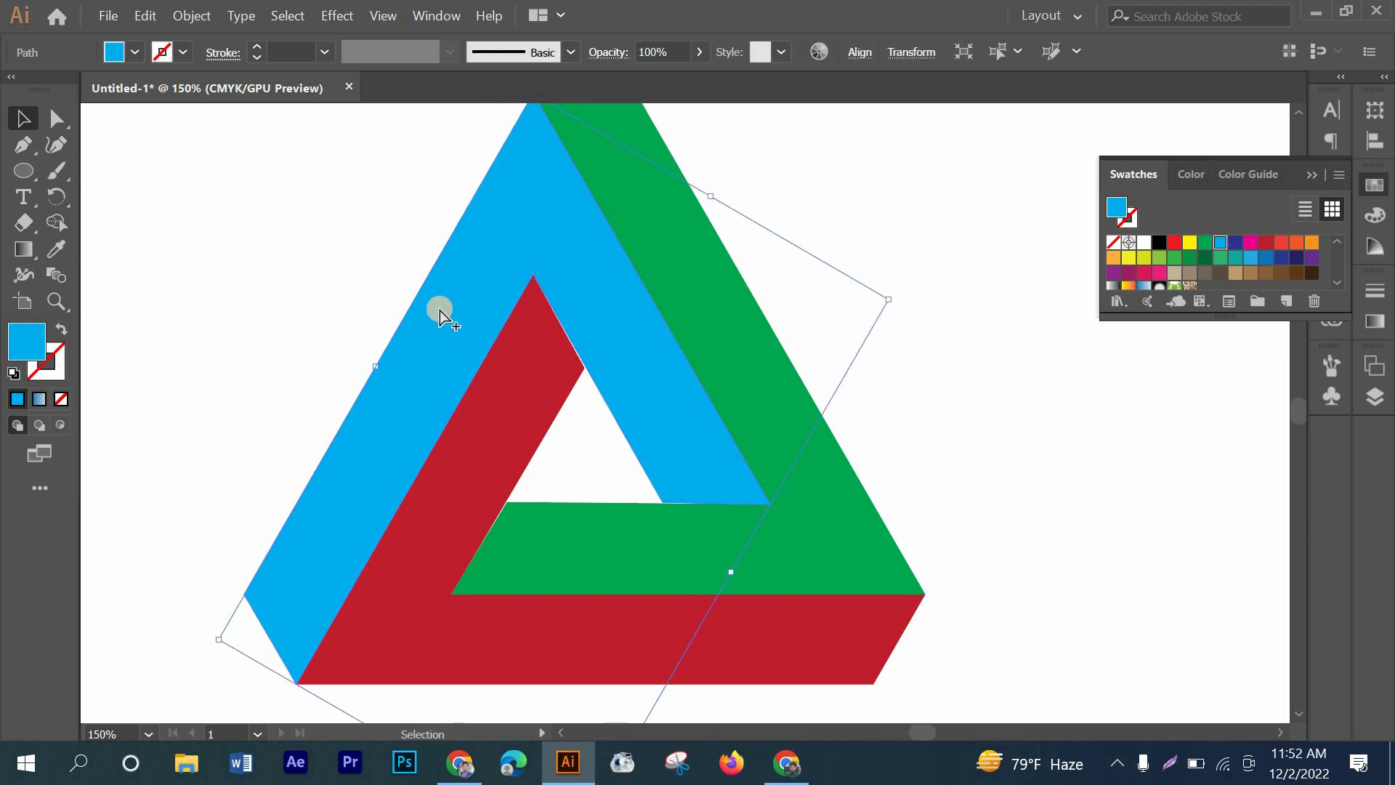
scroll(439, 309, "down", 1)
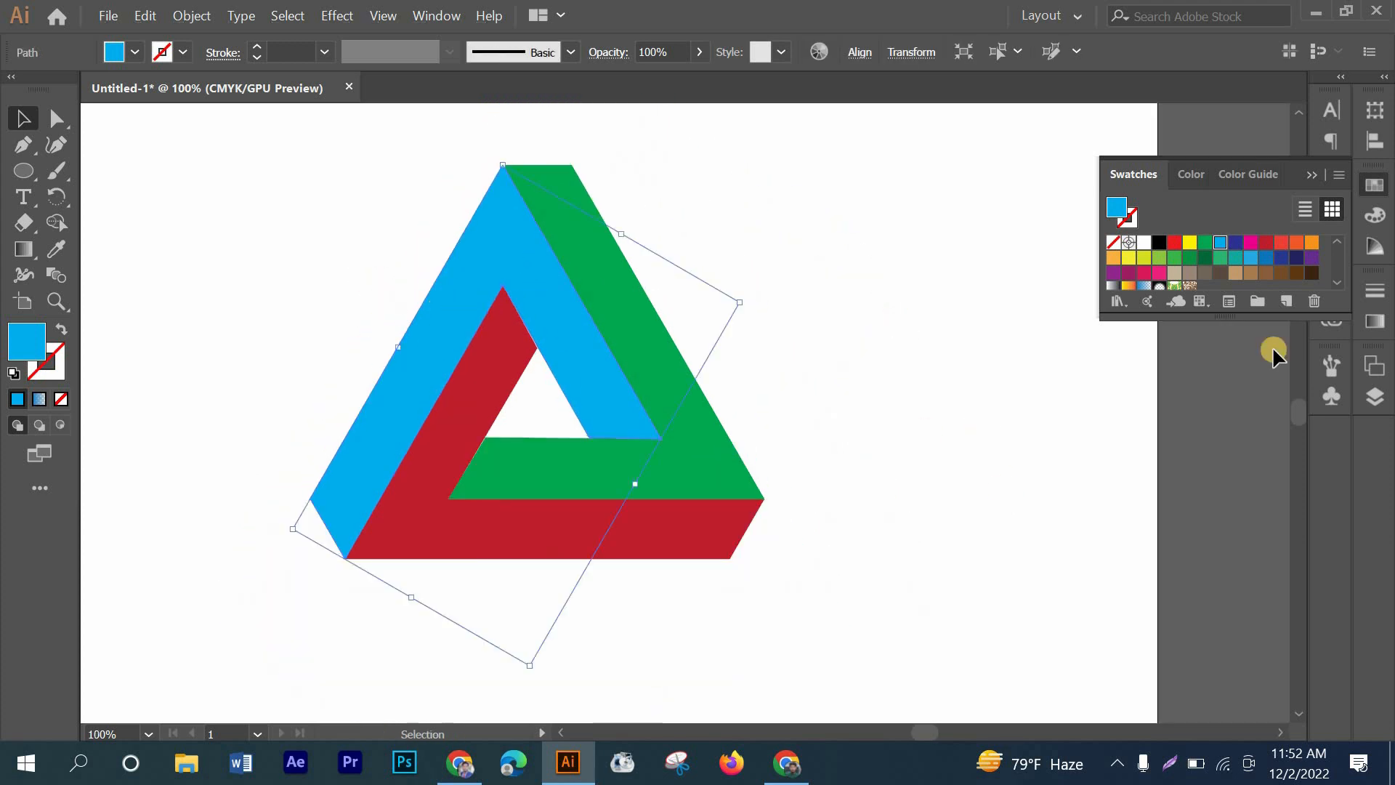
left_click(1374, 324)
left_click(1210, 447)
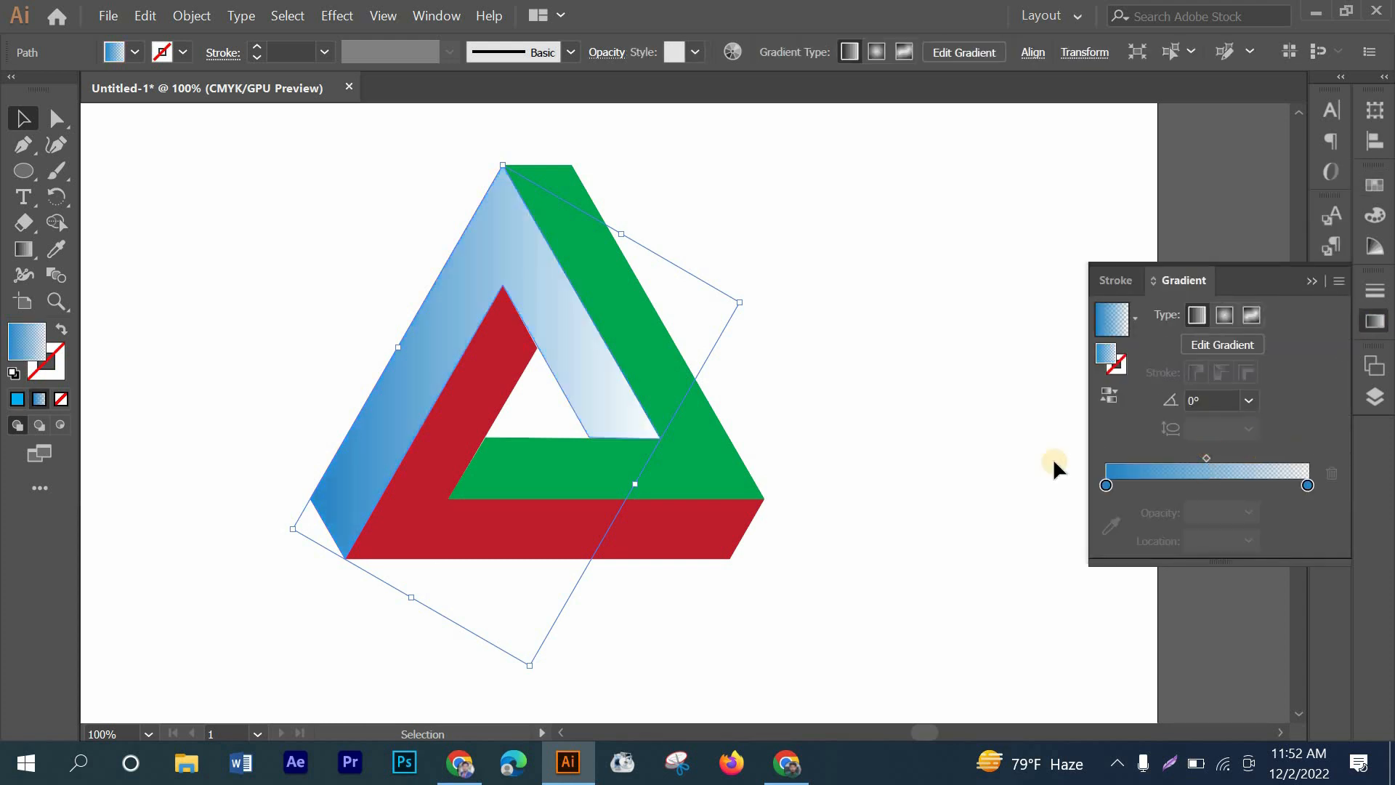
- Apply the same blue-to-transparent linear gradient to the green band and the red band
left_click(714, 465)
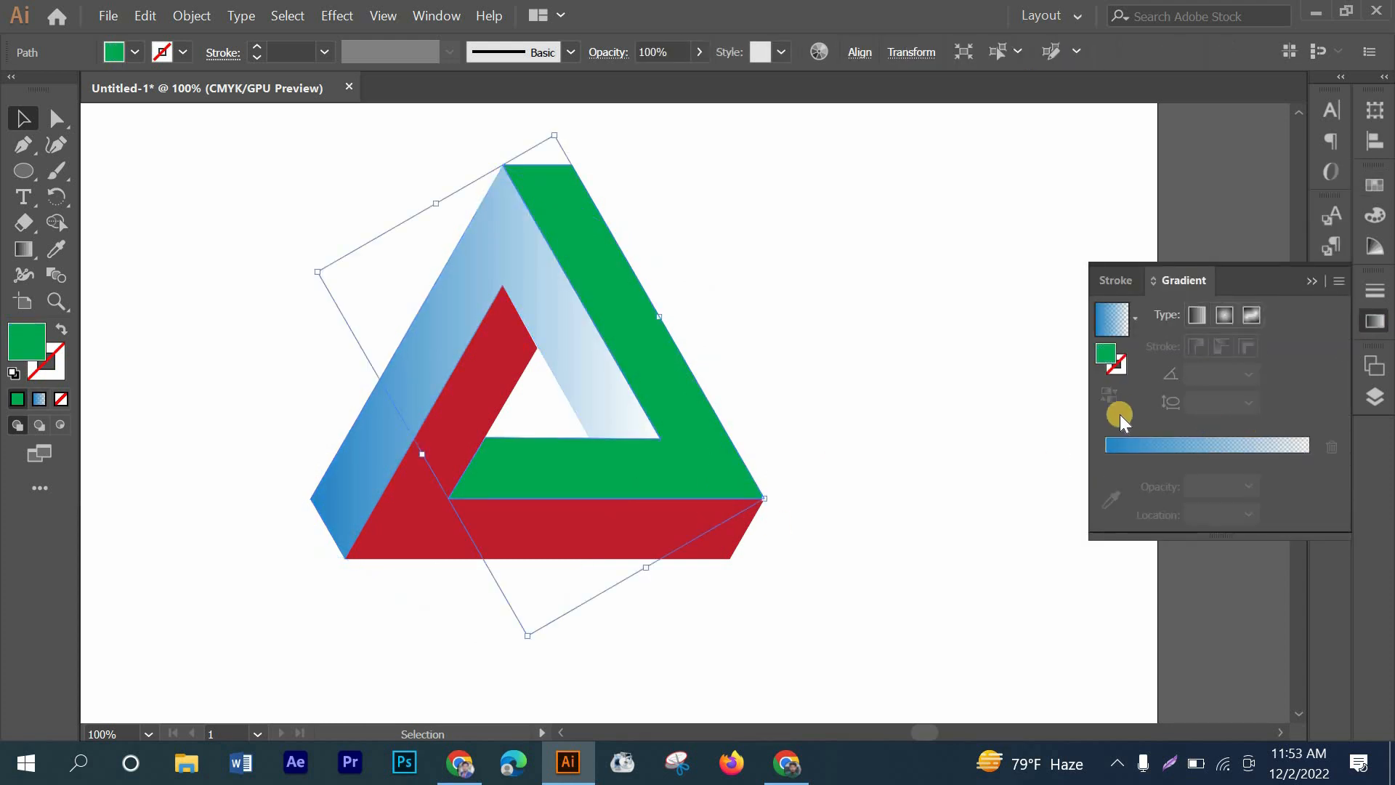
left_click(1140, 445)
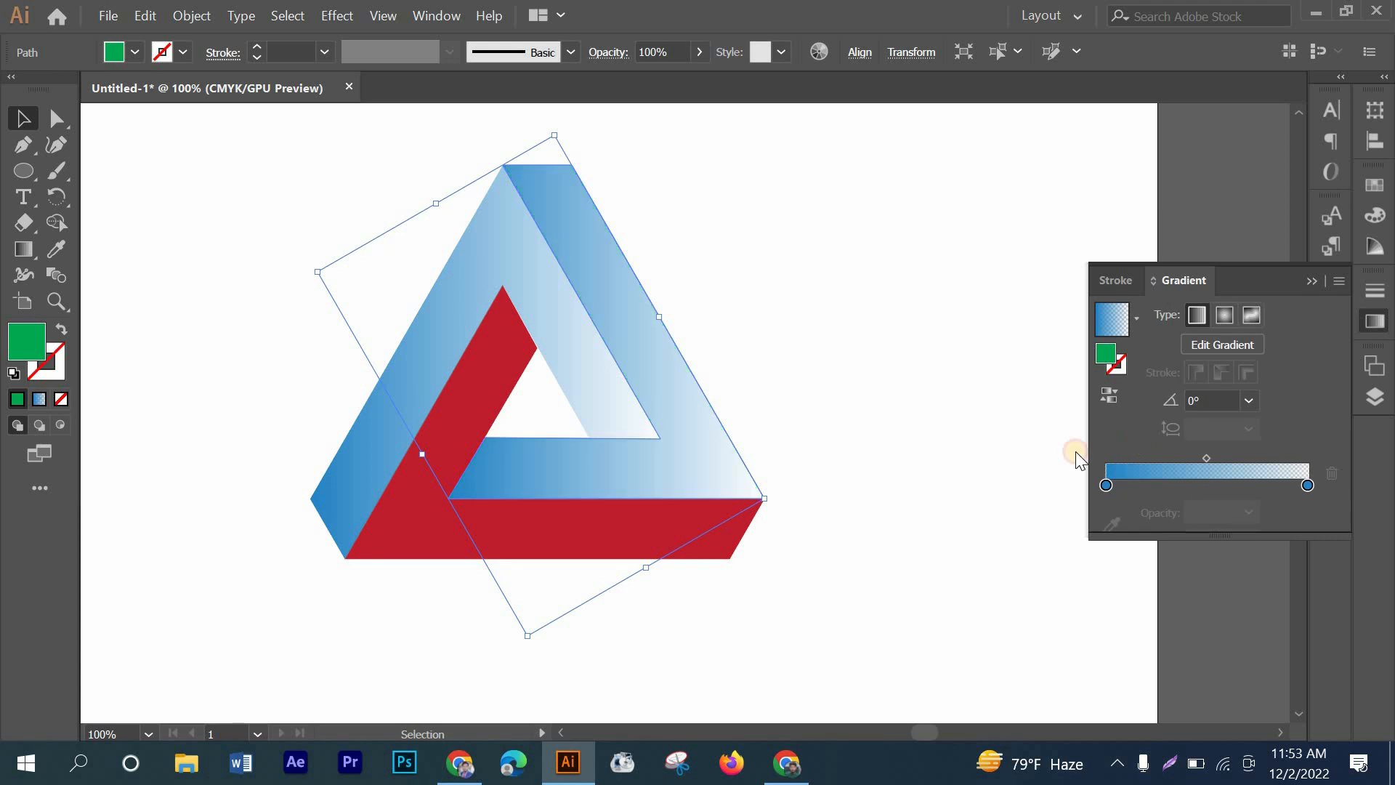
left_click(514, 533)
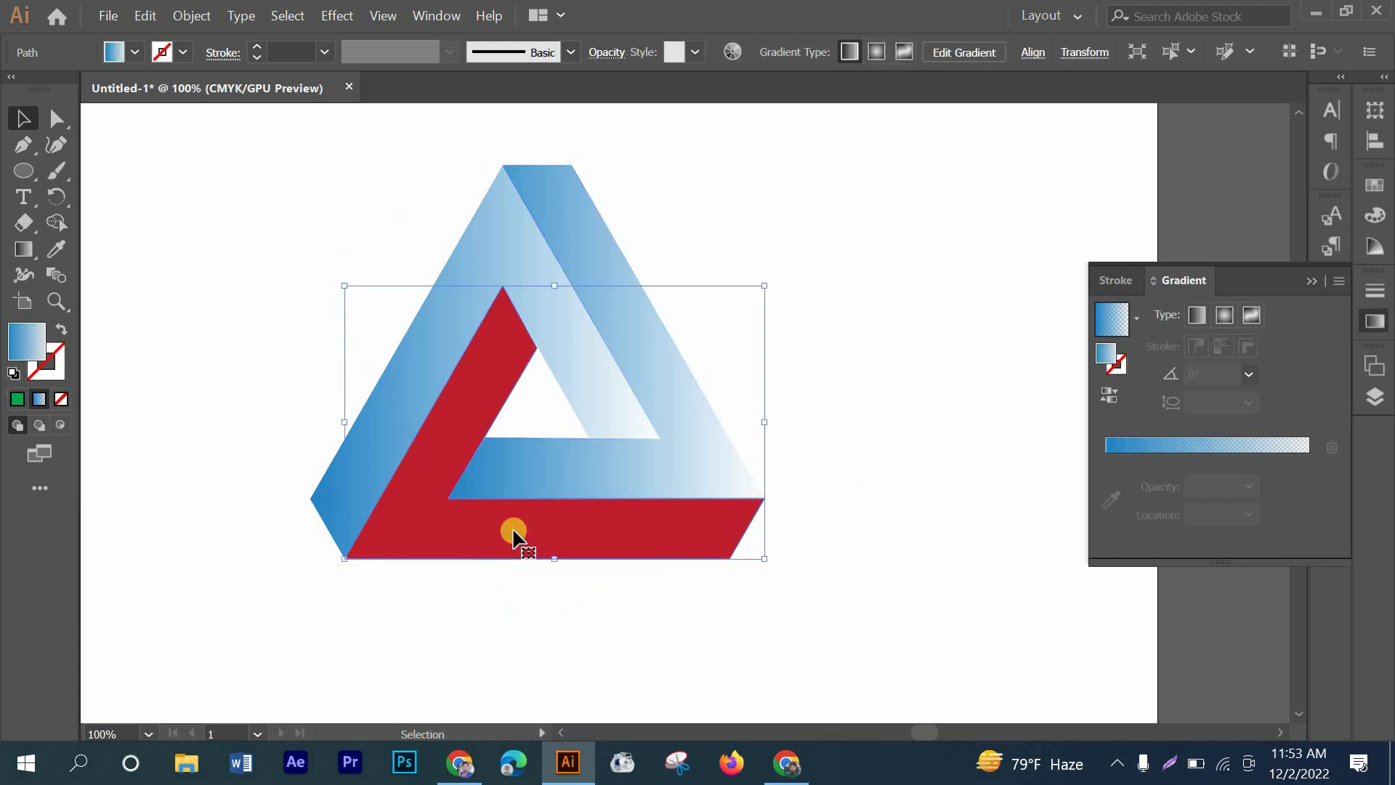
left_click(1207, 442)
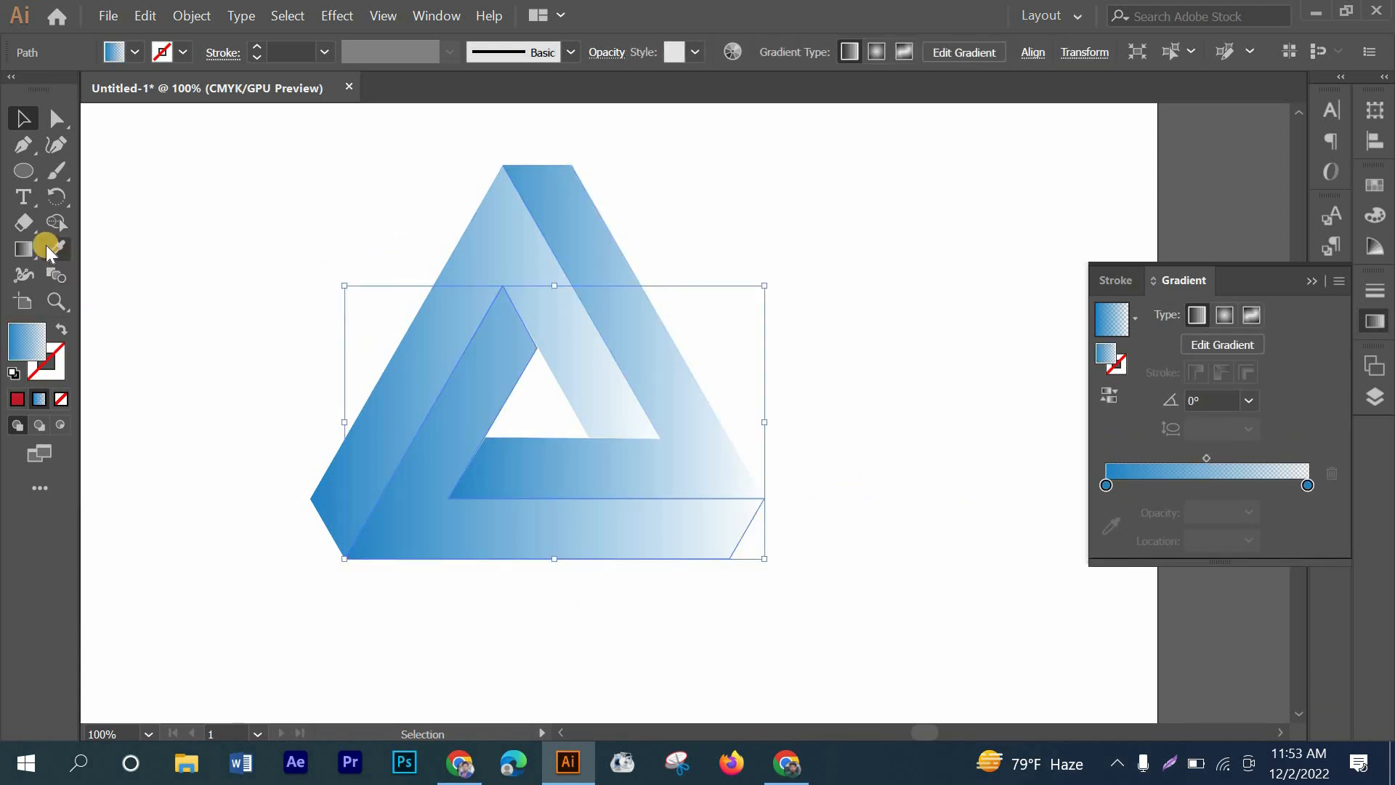
- Redraw the left band's gradient diagonally from its lower-left end up past the apex, at about 41.7°
left_click(485, 237)
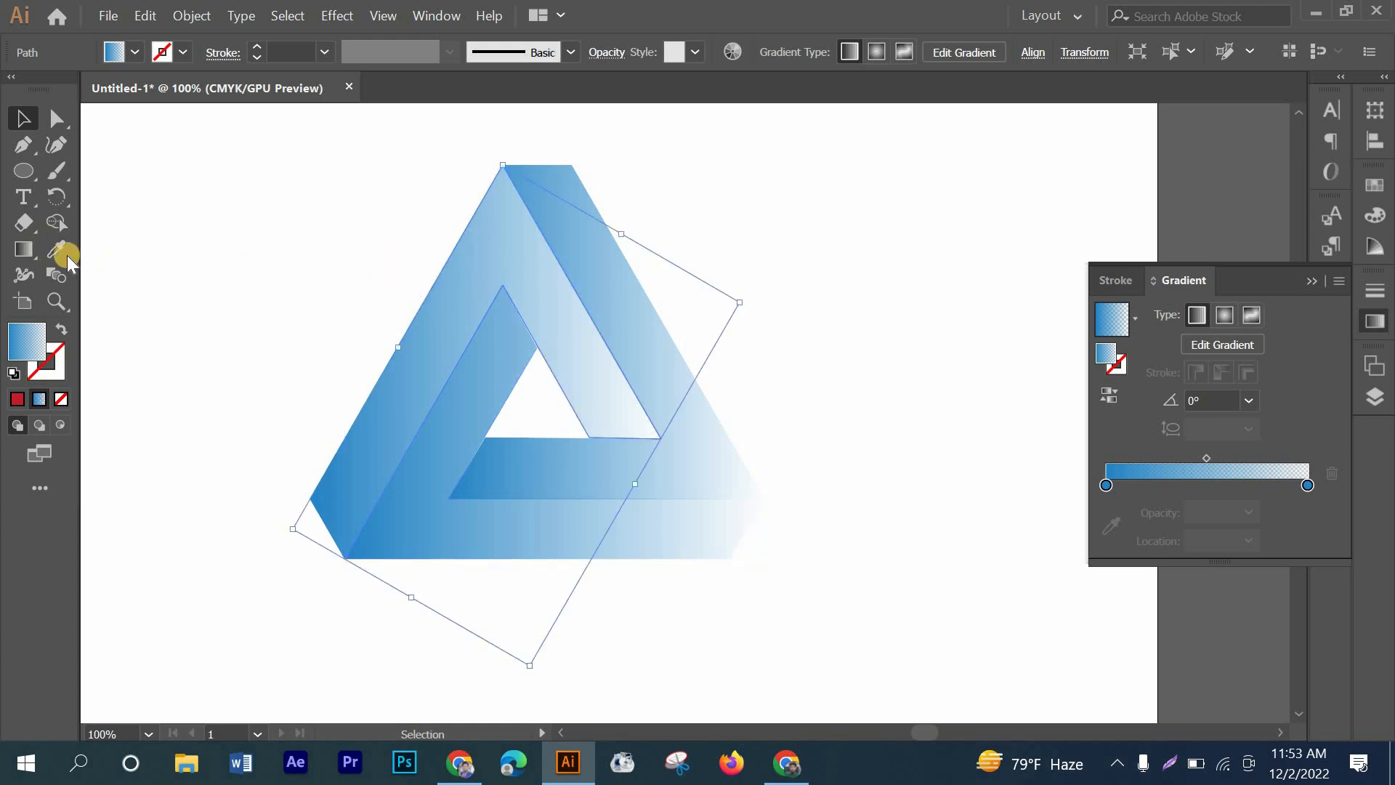
left_click(20, 251)
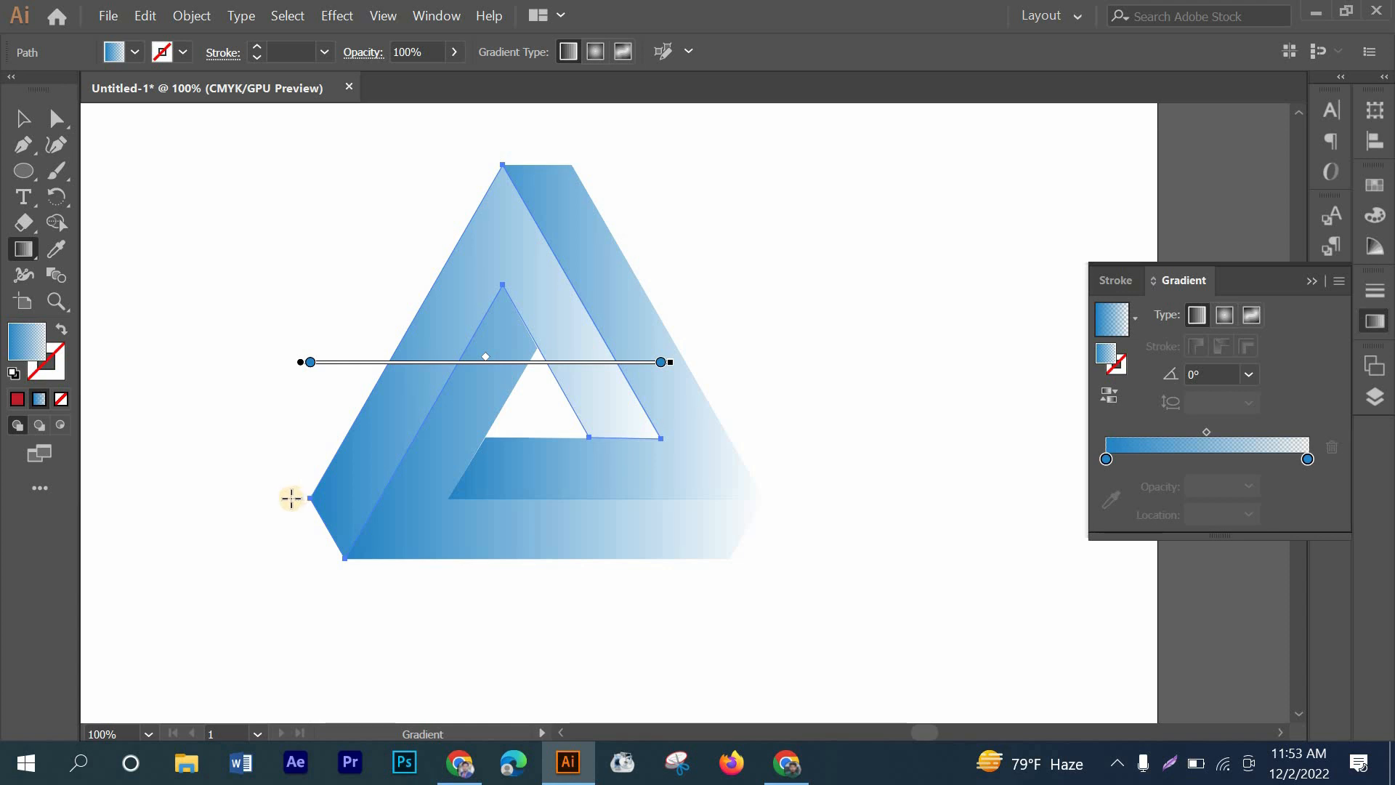
left_click_drag(284, 503, 626, 198)
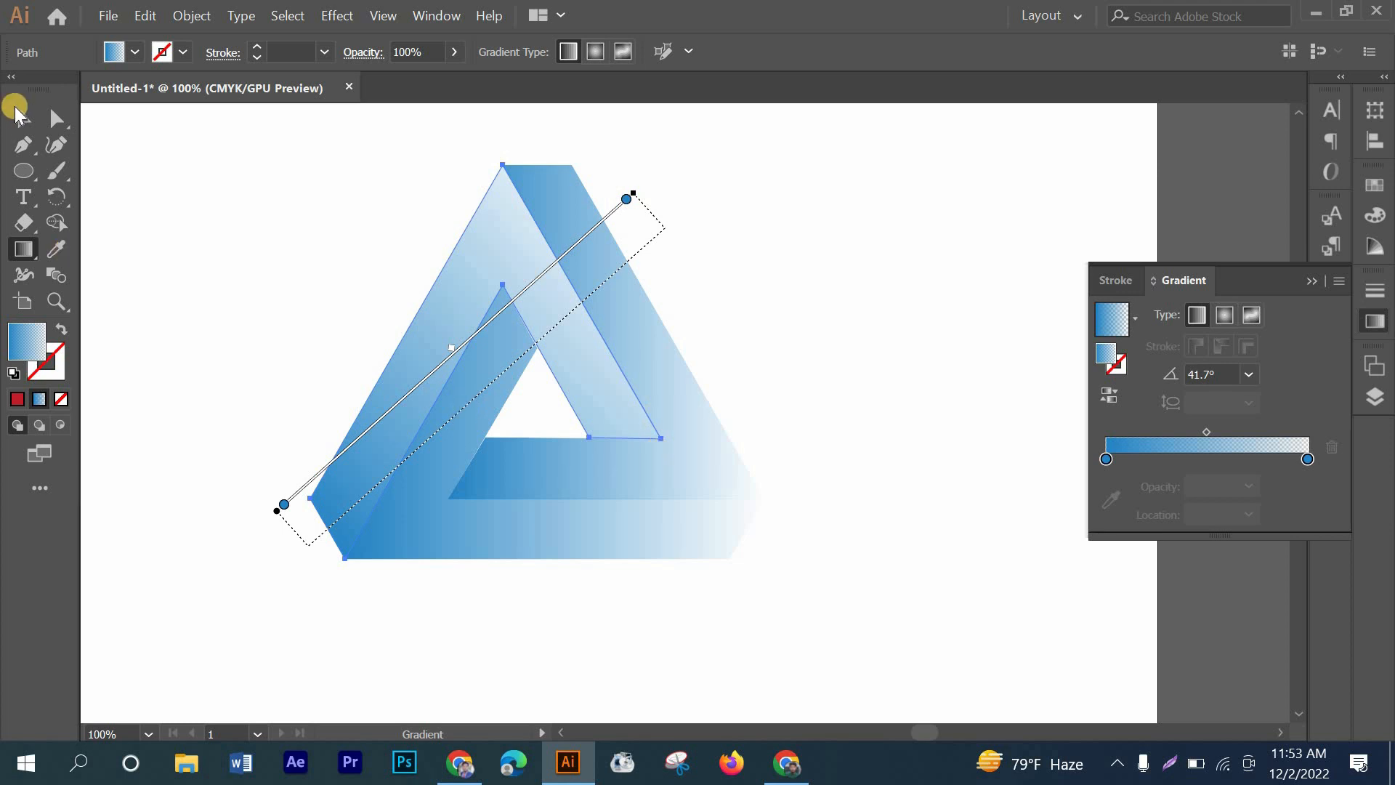
- Redraw the bottom band's gradient from its lower-right end toward the upper left at about 146.6°, and nudge its midpoint slightly toward the solid blue end
left_click(16, 109)
left_click(430, 529)
left_click(16, 249)
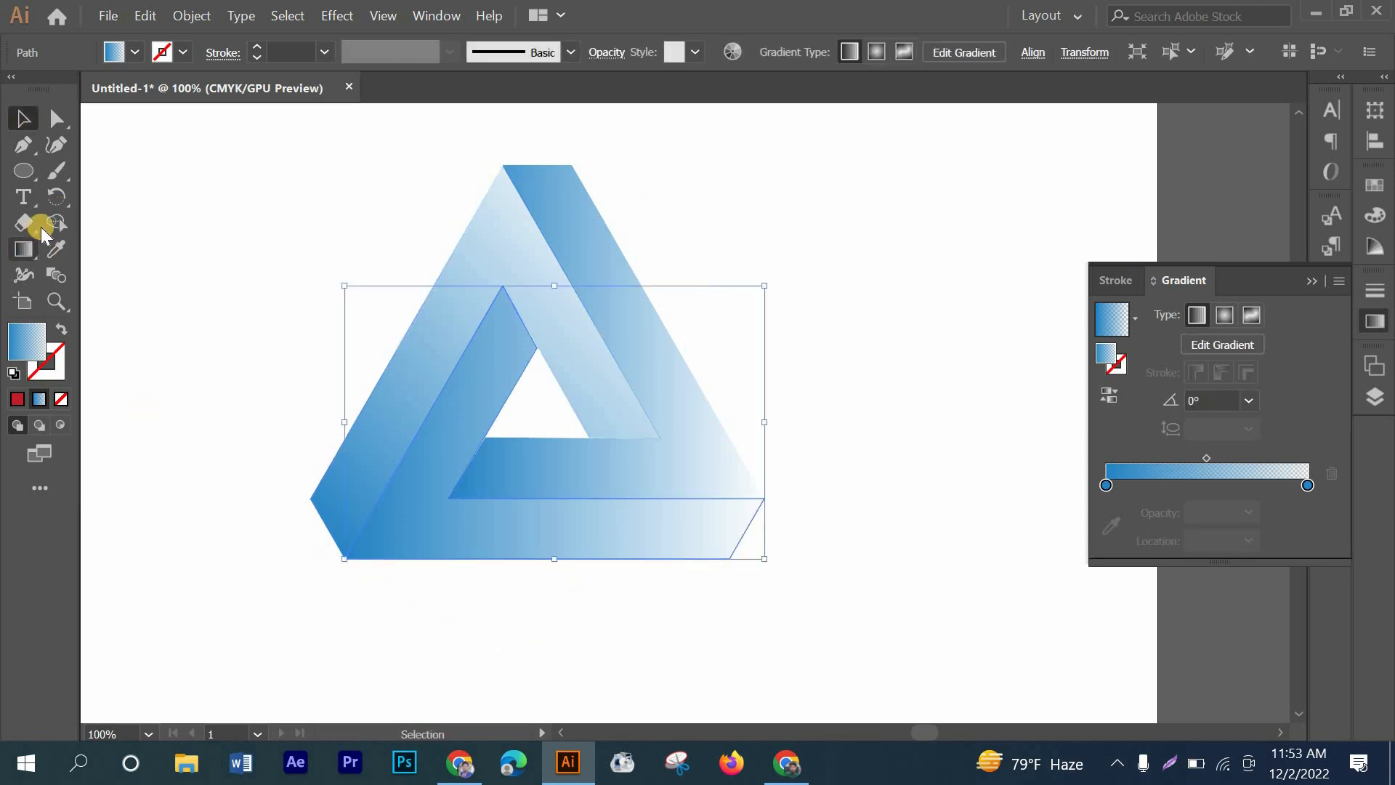
left_click(25, 251)
mouse_move(768, 595)
left_mouse_down()
mouse_move(267, 282)
mouse_move(287, 305)
mouse_move(189, 213)
left_mouse_up()
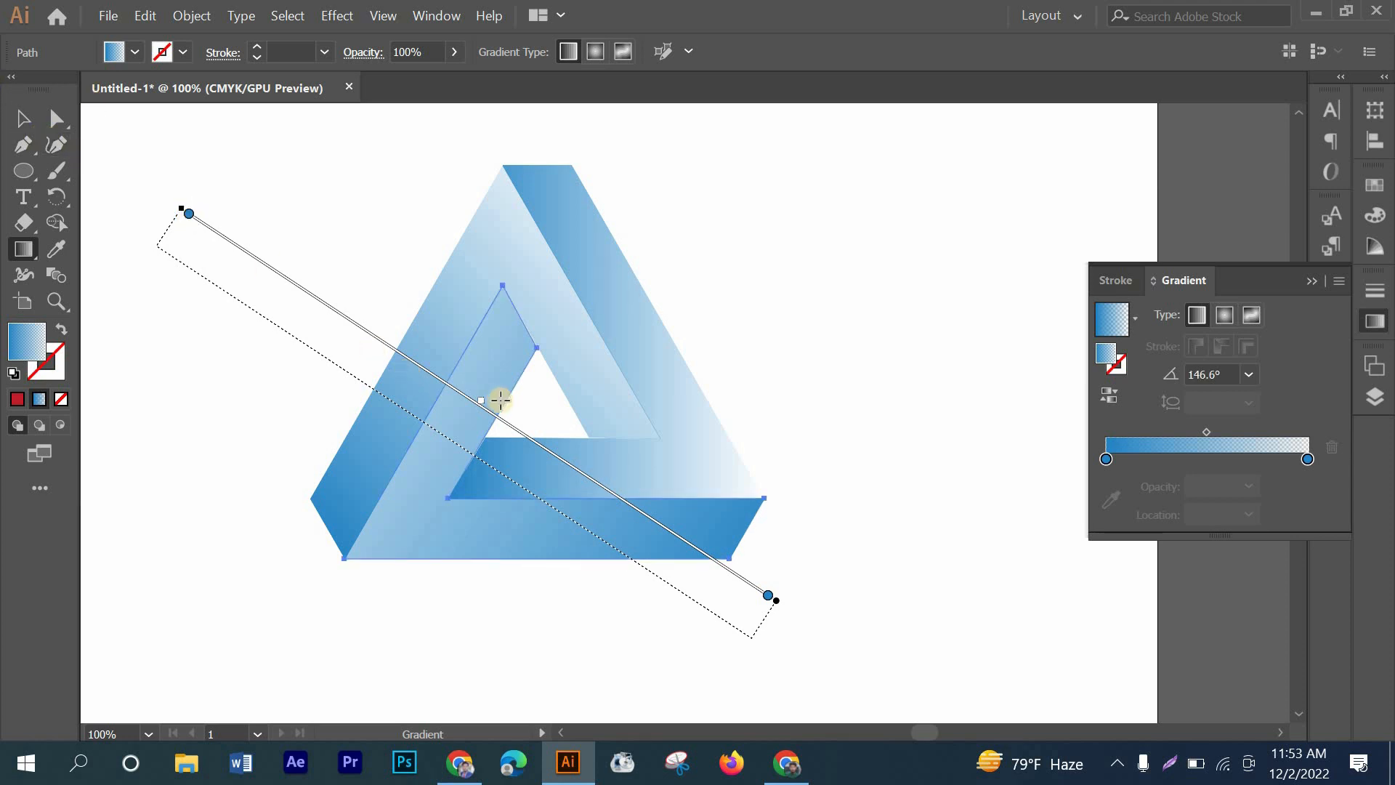
left_click_drag(482, 398, 498, 411)
left_click(19, 114)
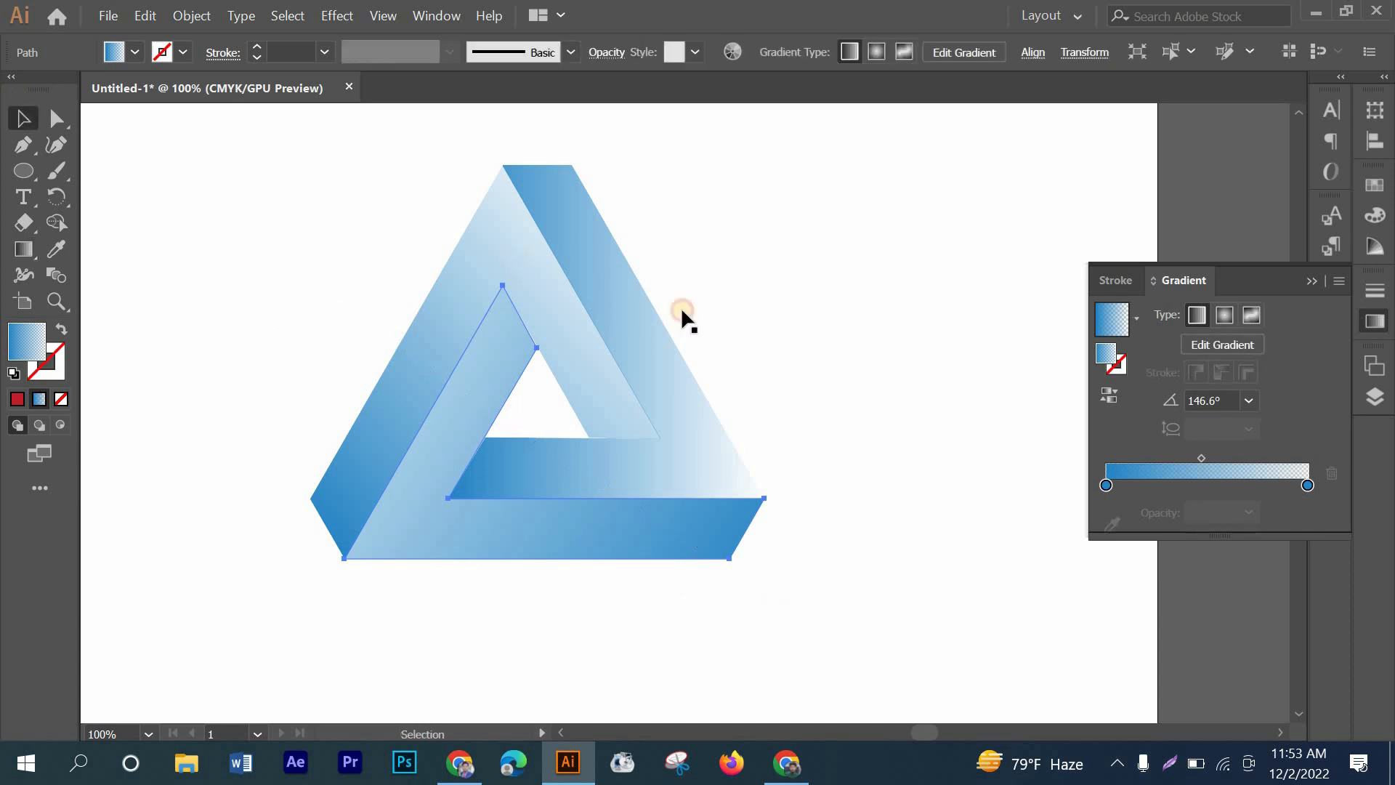
- Redraw the right band's gradient from above its top edge down past the triangle's base at about -84°, then deselect and review the whole triangle
left_click(653, 318)
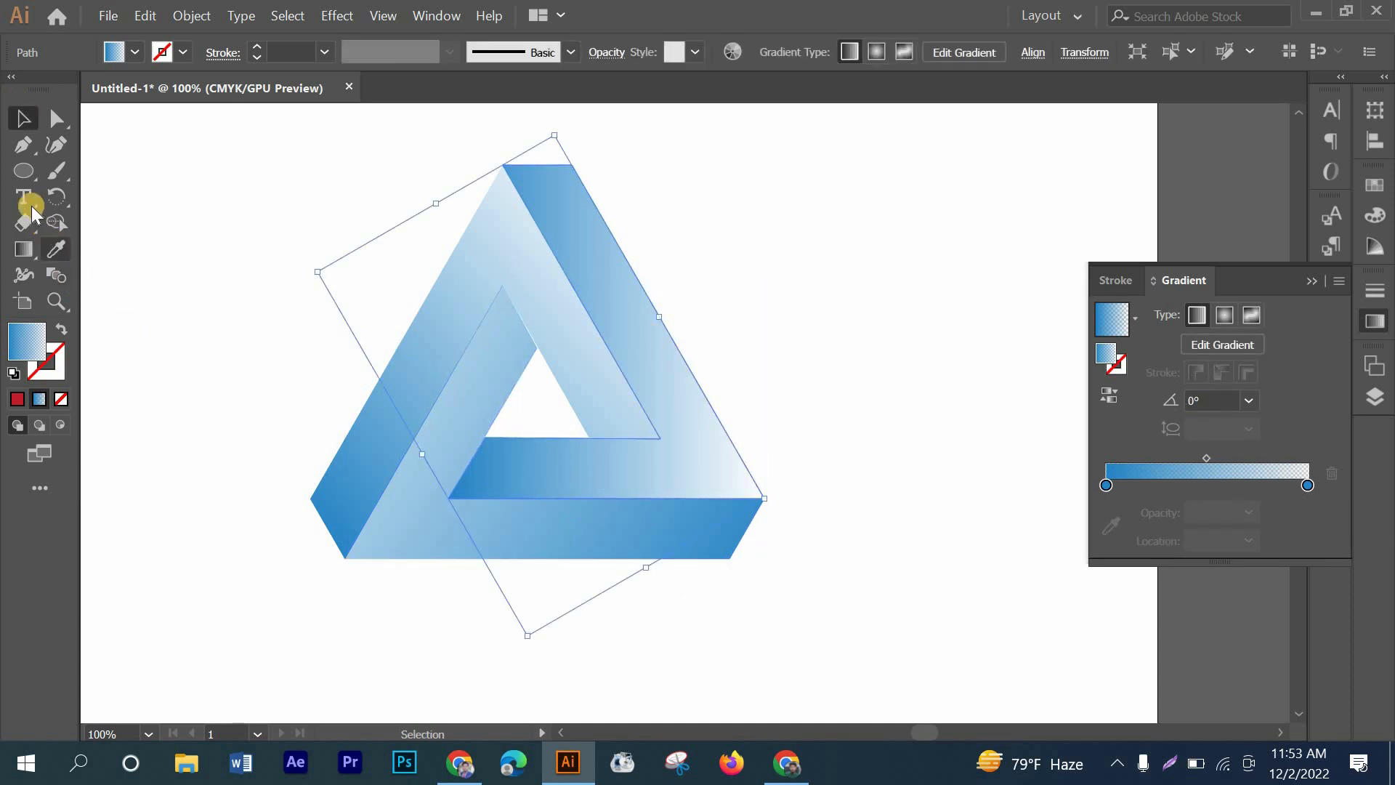
left_click(23, 249)
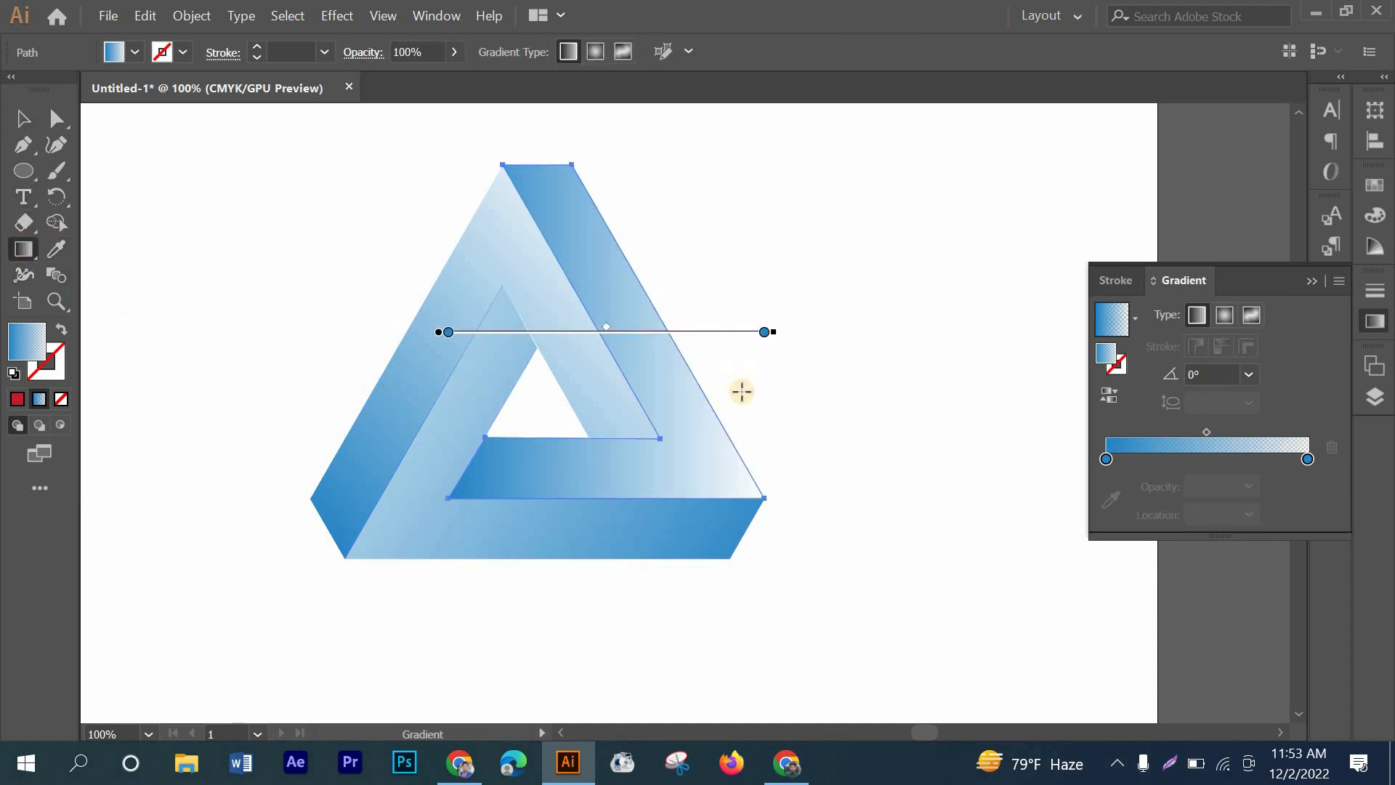
mouse_move(609, 151)
left_mouse_down()
mouse_move(607, 327)
mouse_move(691, 736)
mouse_move(699, 660)
mouse_move(674, 484)
mouse_move(674, 626)
left_mouse_up()
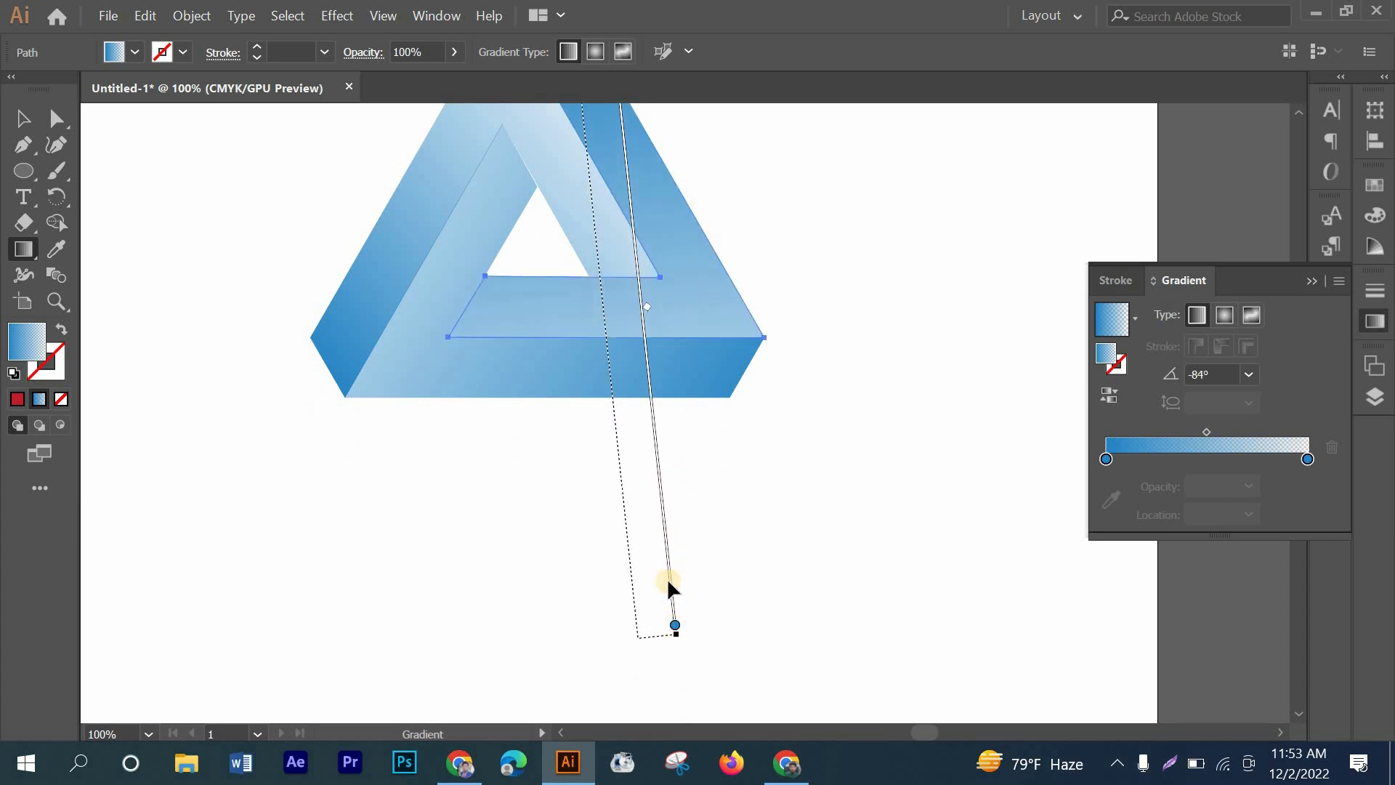
scroll(514, 427, "up", 4)
left_click(19, 131)
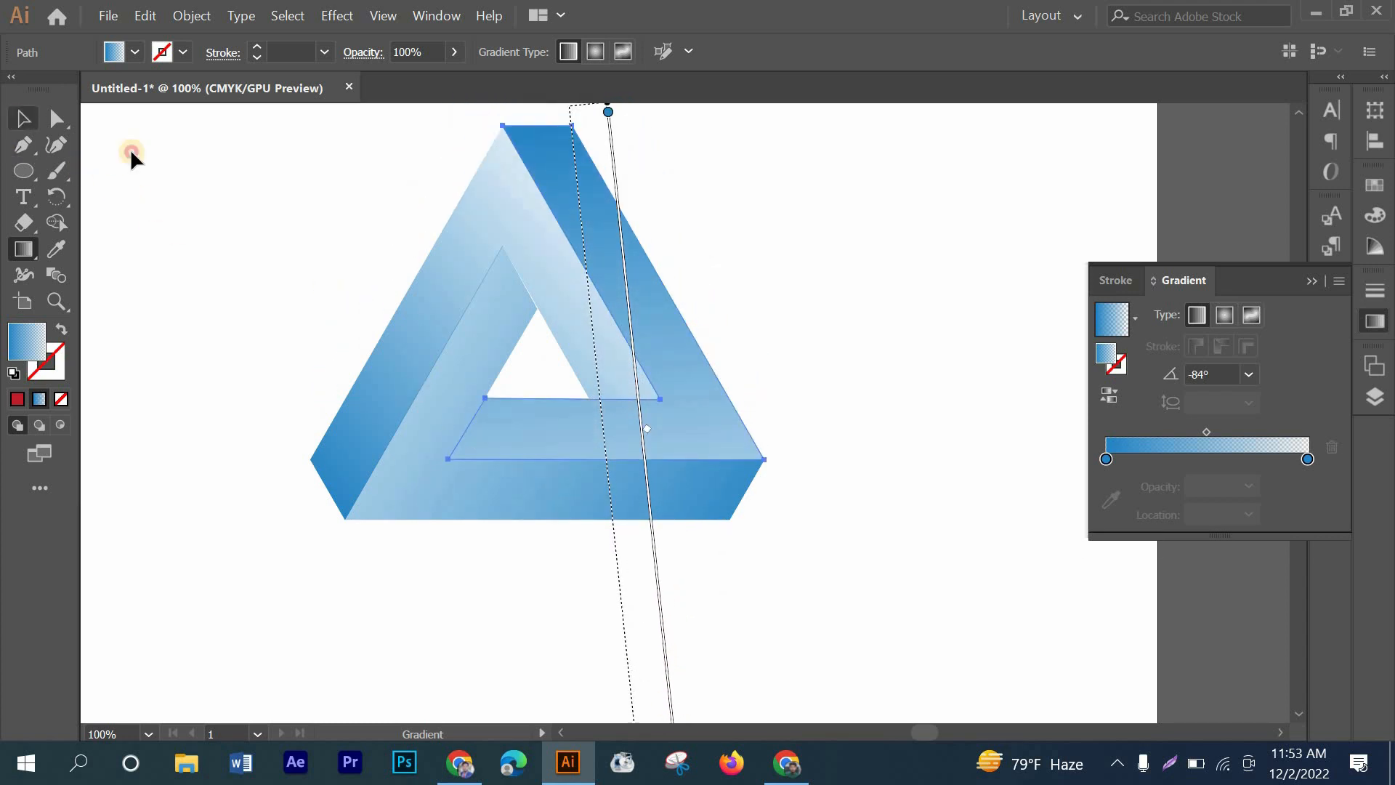
left_click(912, 322)
scroll(913, 322, "down", 2)
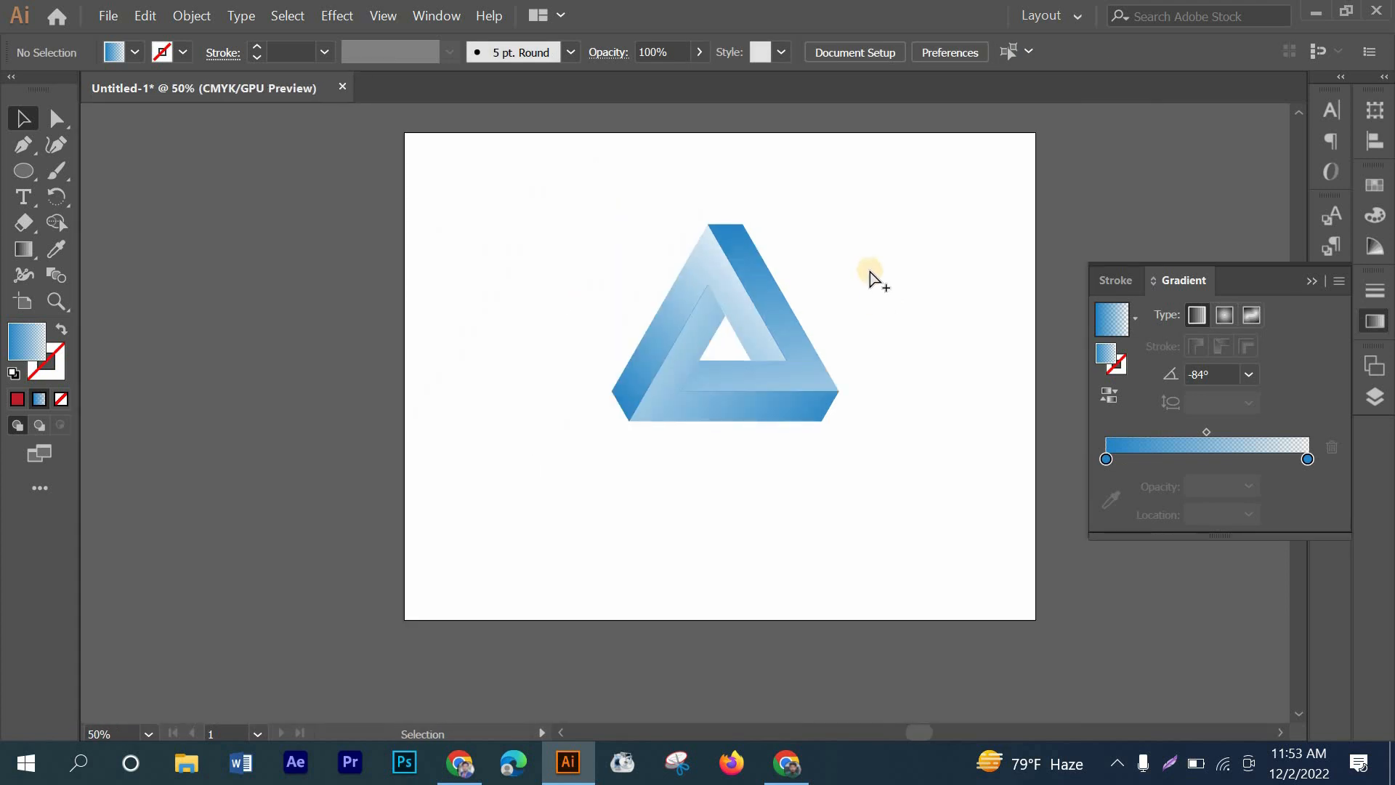
scroll(868, 270, "up", 1)
scroll(868, 270, "down", 1)
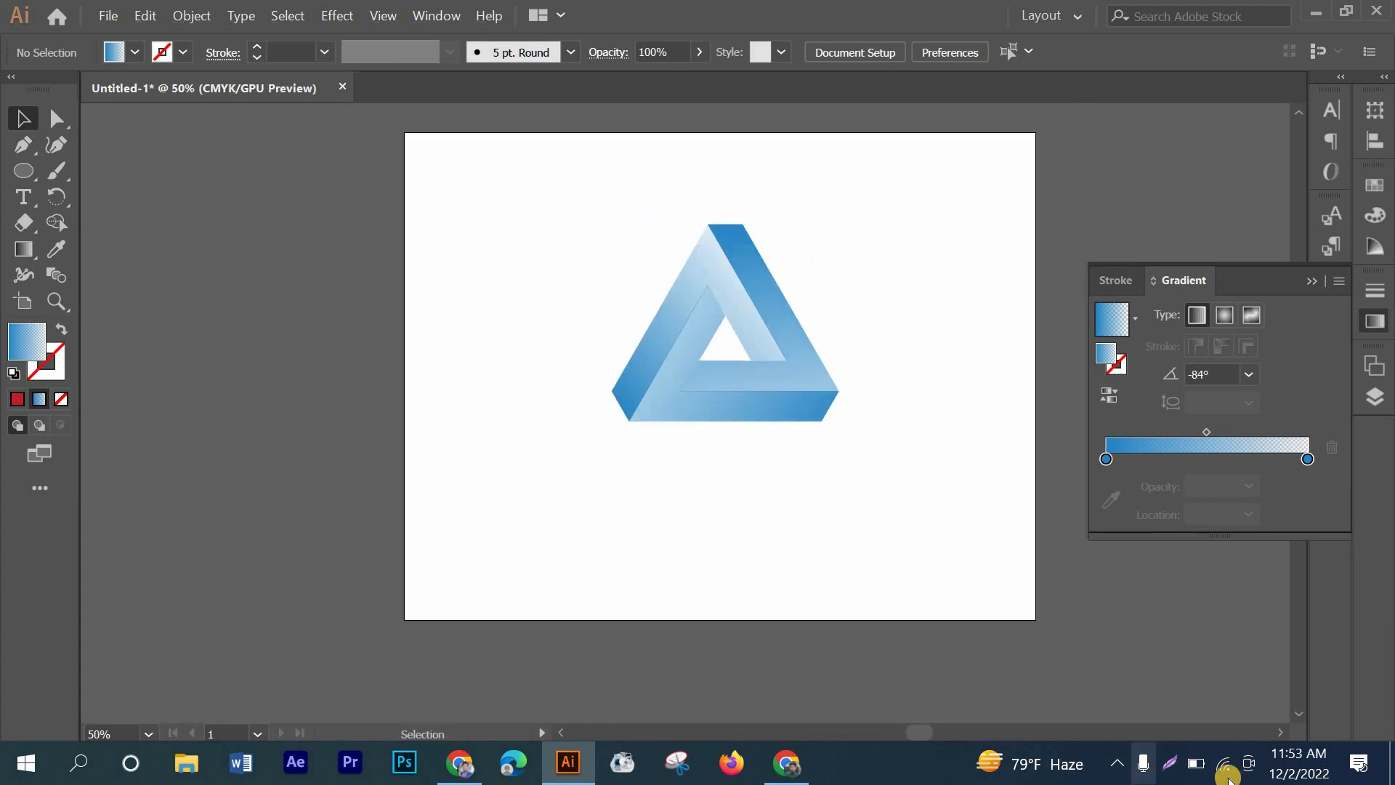
- Move the left band's gradient midpoint toward the transparent end so solid blue covers more of the band
left_click(685, 274)
left_click(24, 248)
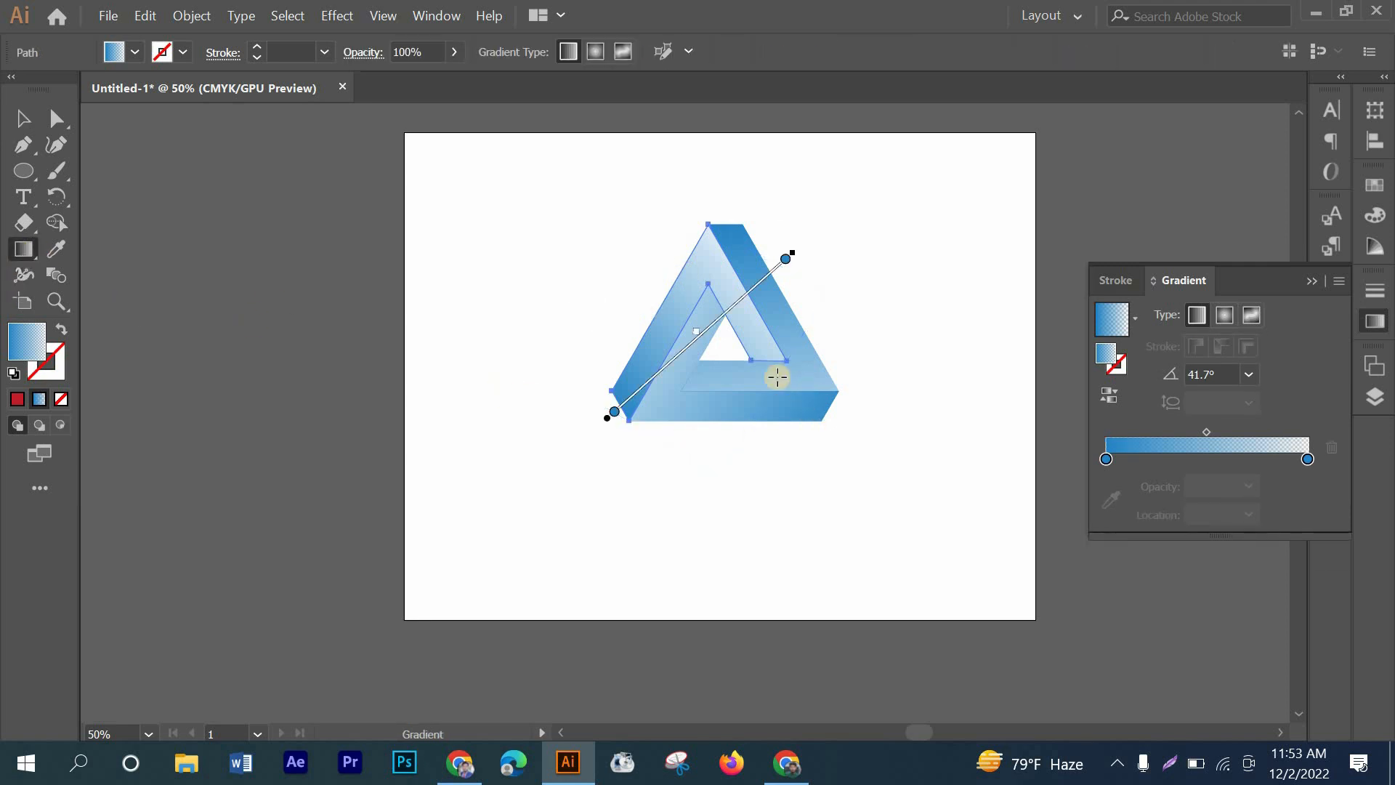
scroll(735, 315, "up", 2)
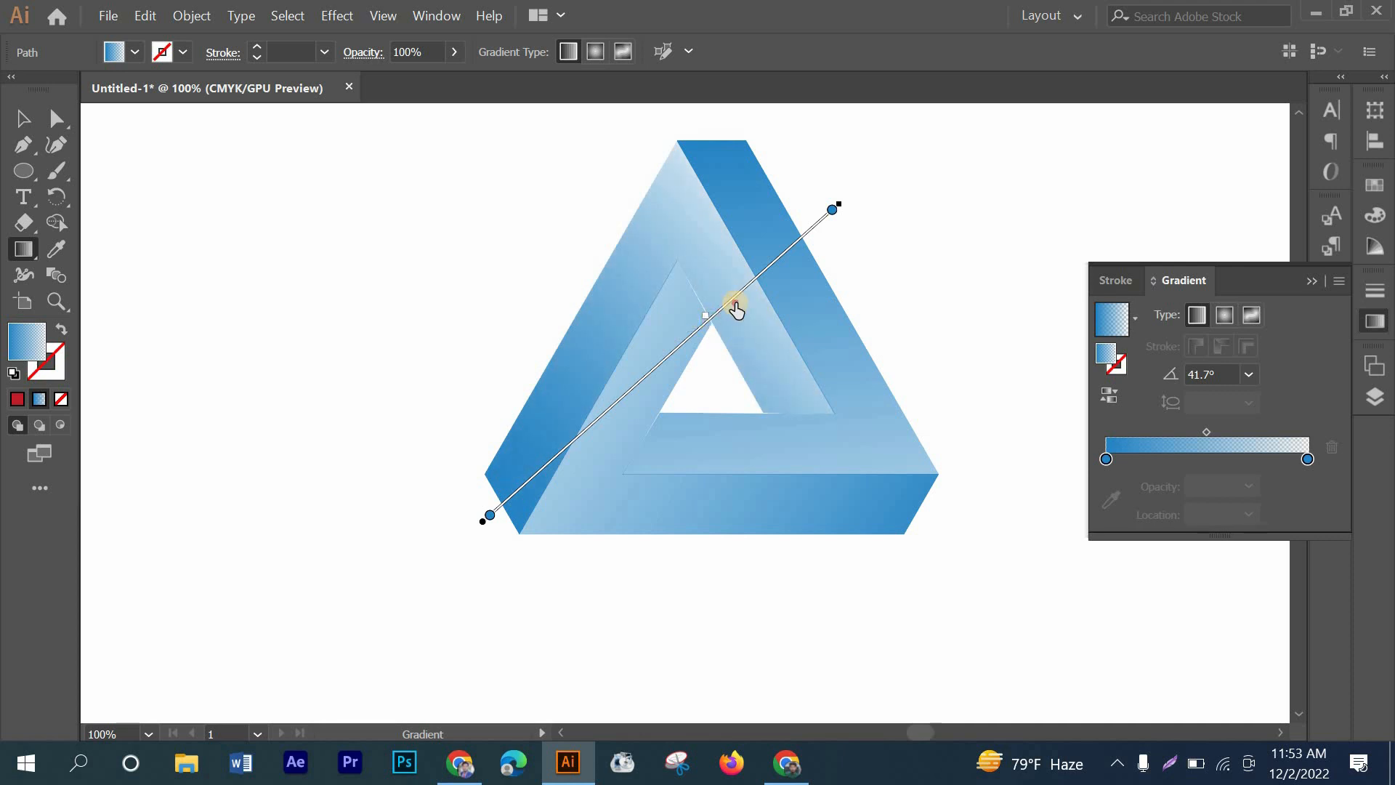
left_click(758, 289)
left_click(719, 358)
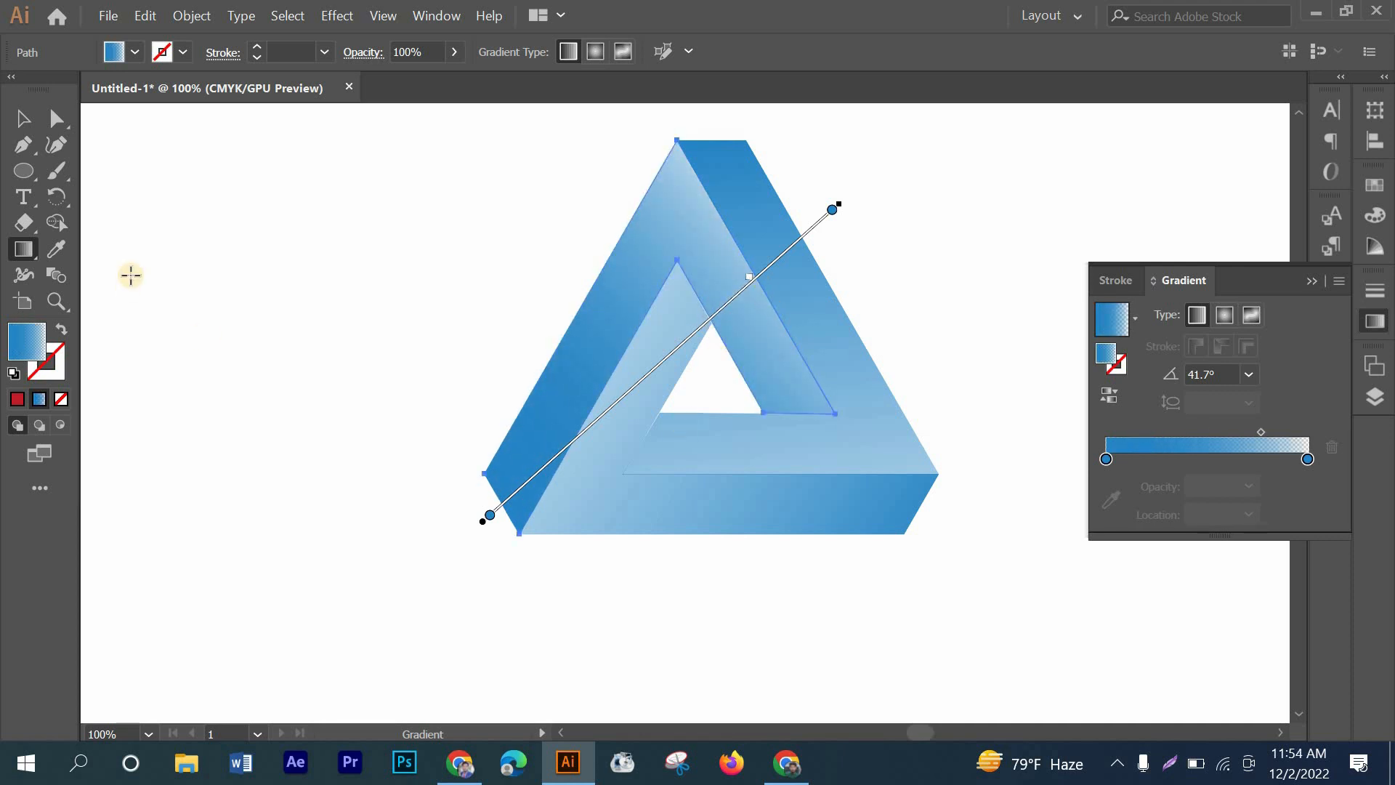
left_click(25, 118)
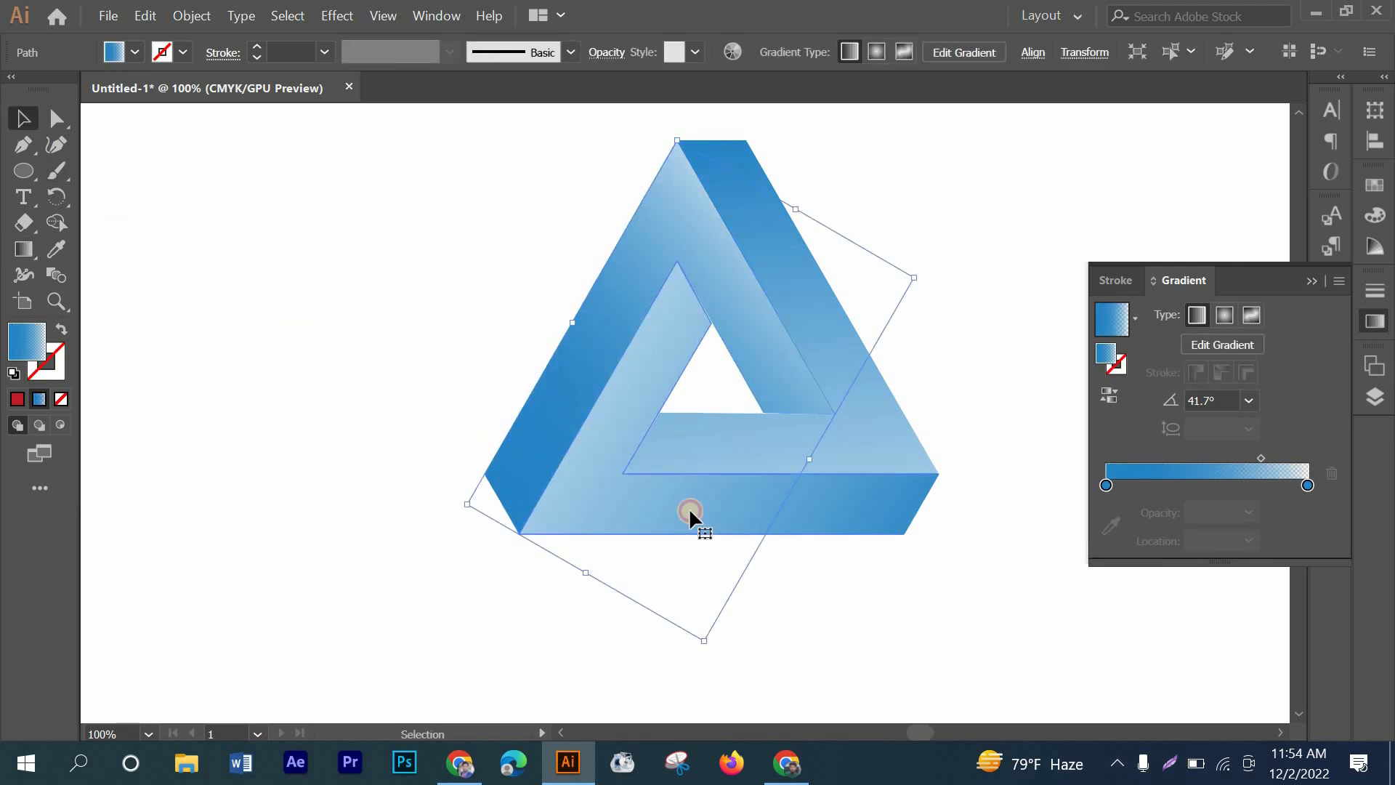
- Shift the bottom band's gradient slightly toward the lower right and move its midpoint toward the transparent end
left_click(689, 508)
left_click(23, 251)
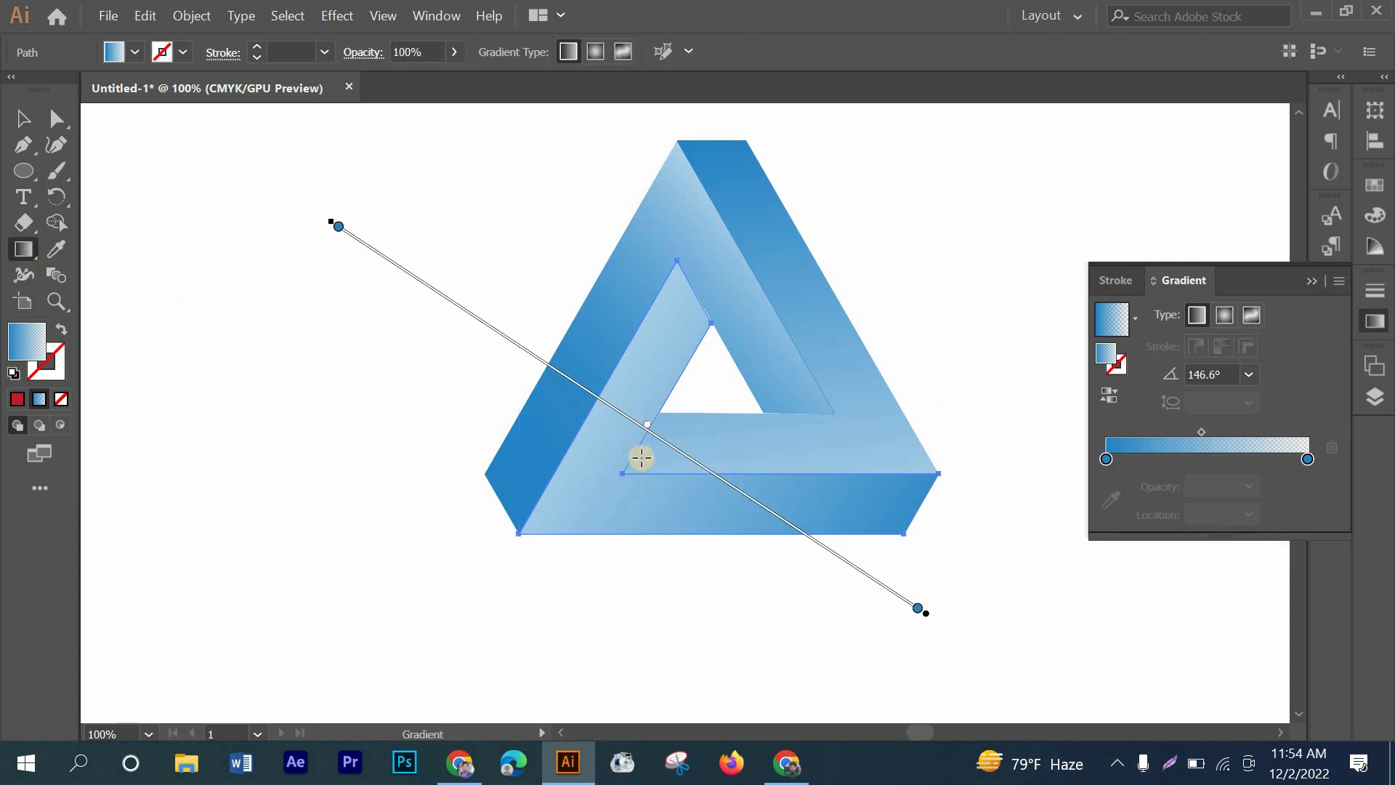
mouse_move(644, 420)
left_mouse_down()
mouse_move(568, 354)
mouse_move(602, 394)
mouse_move(686, 437)
mouse_move(690, 463)
left_mouse_up()
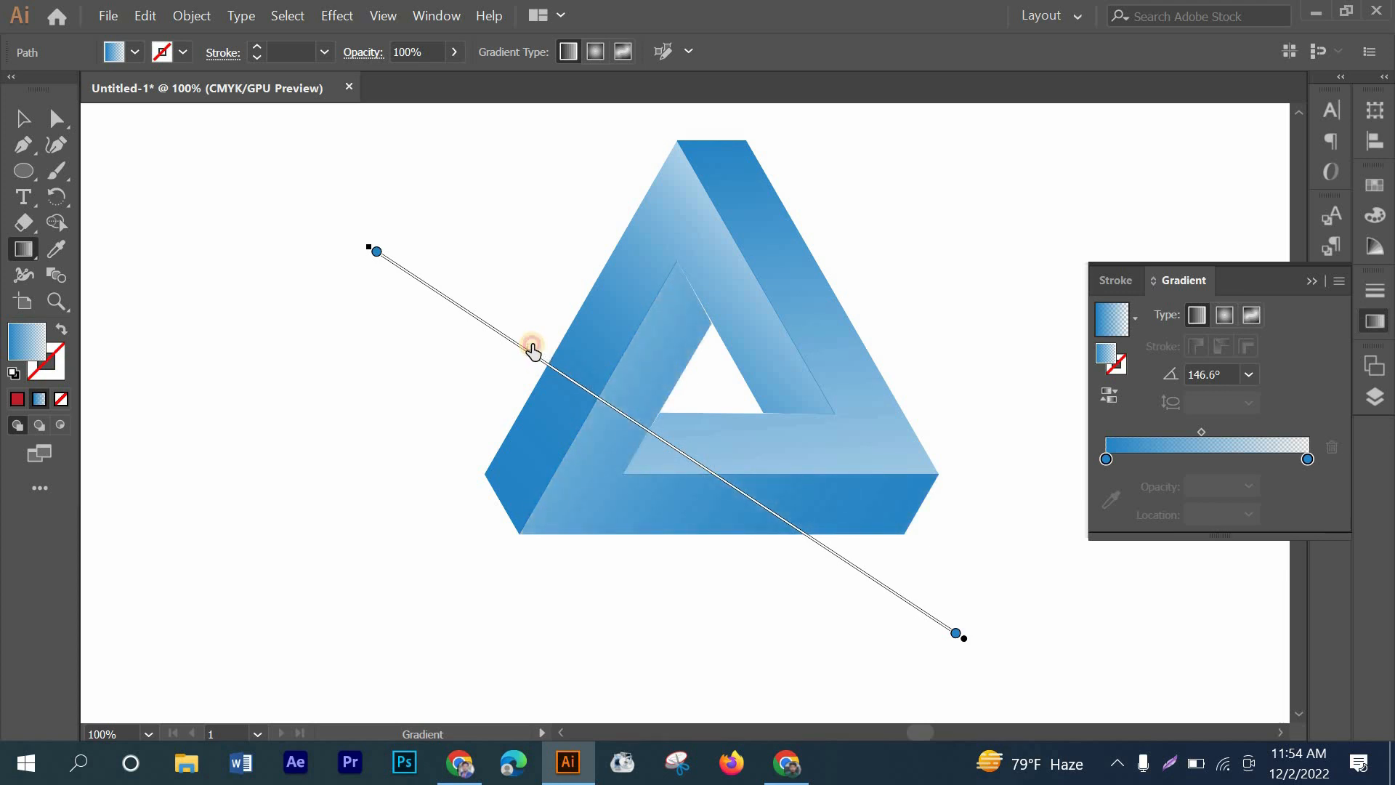
left_click_drag(532, 352, 531, 349)
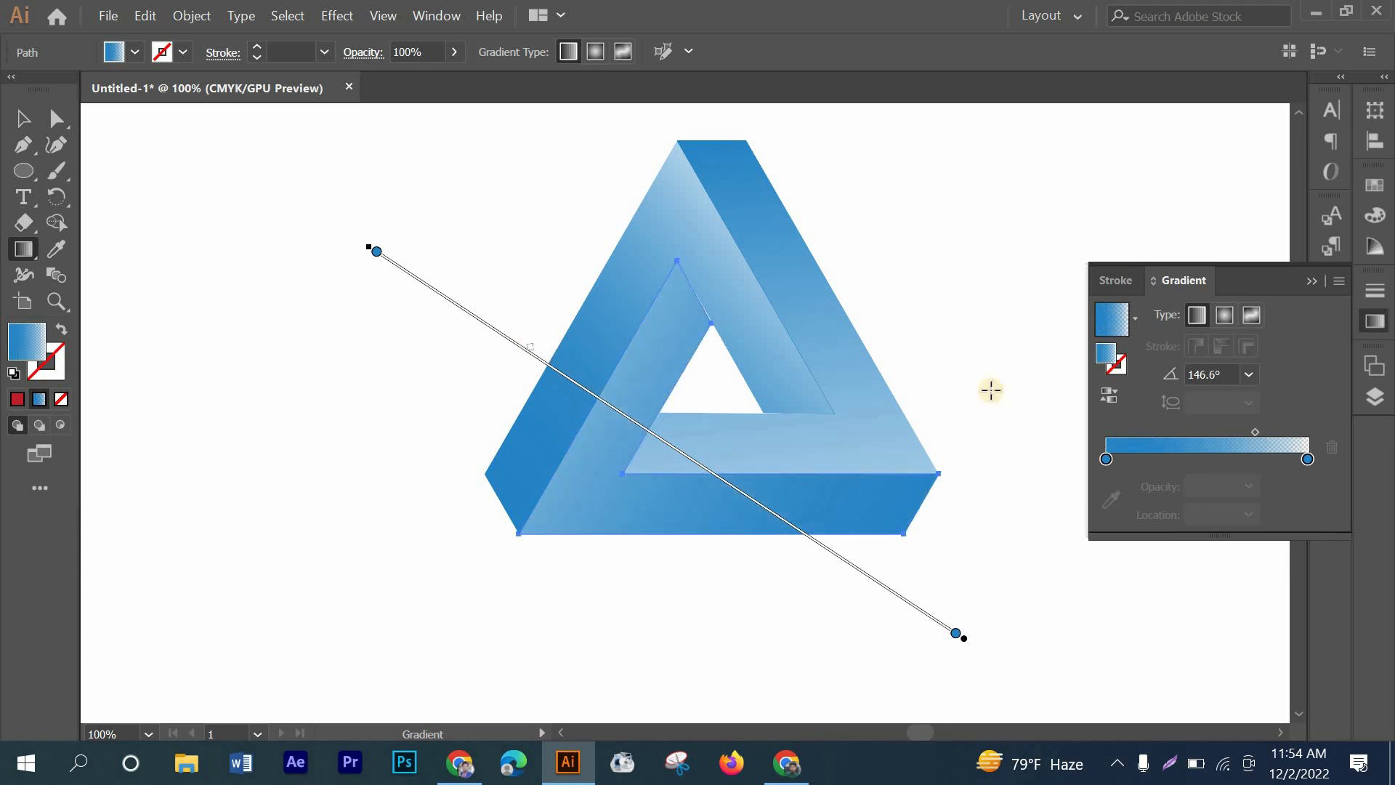
left_click(18, 120)
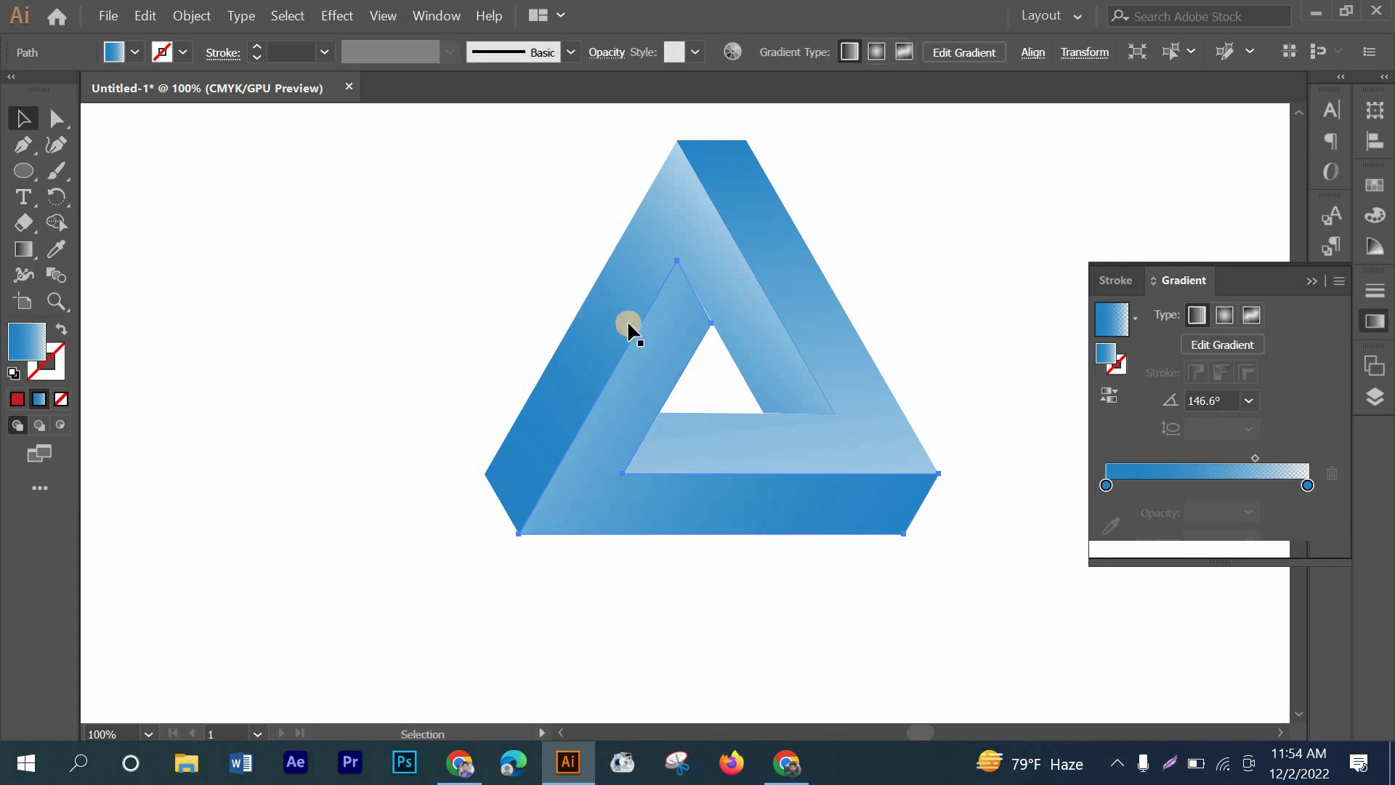
- Move the right band's gradient midpoint slightly further down toward the transparent end
left_click(889, 416)
left_click(22, 249)
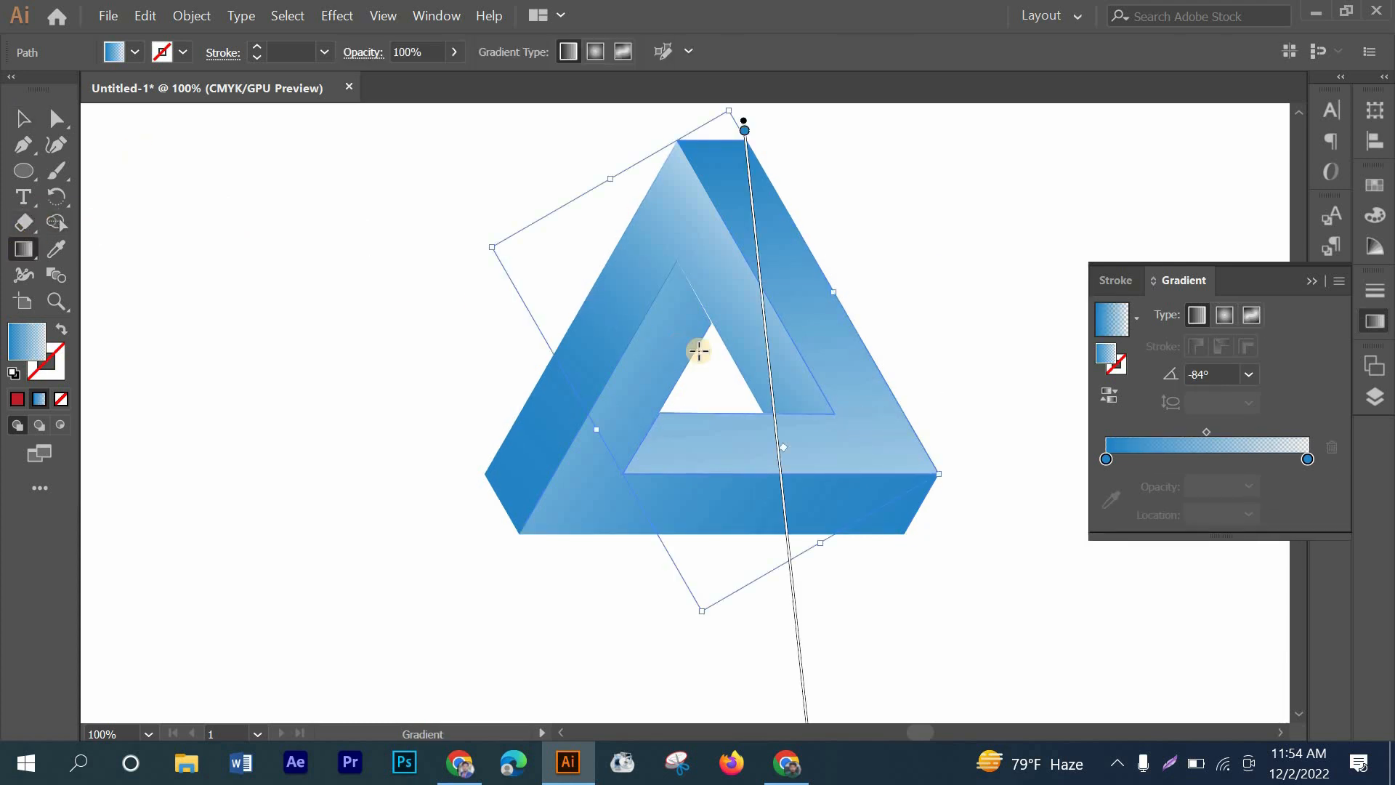
mouse_move(787, 451)
left_mouse_down()
mouse_move(794, 538)
mouse_move(789, 506)
left_mouse_up()
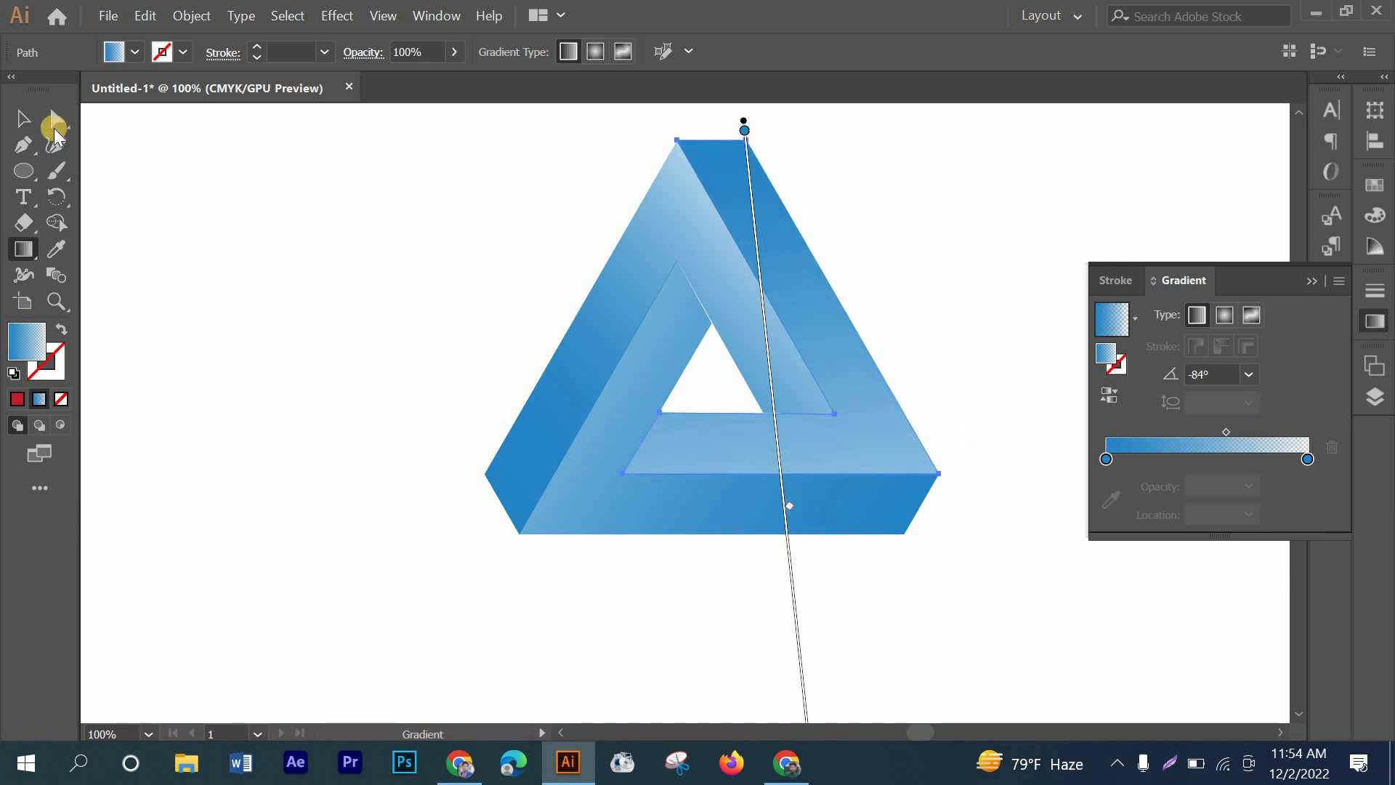
left_click(15, 116)
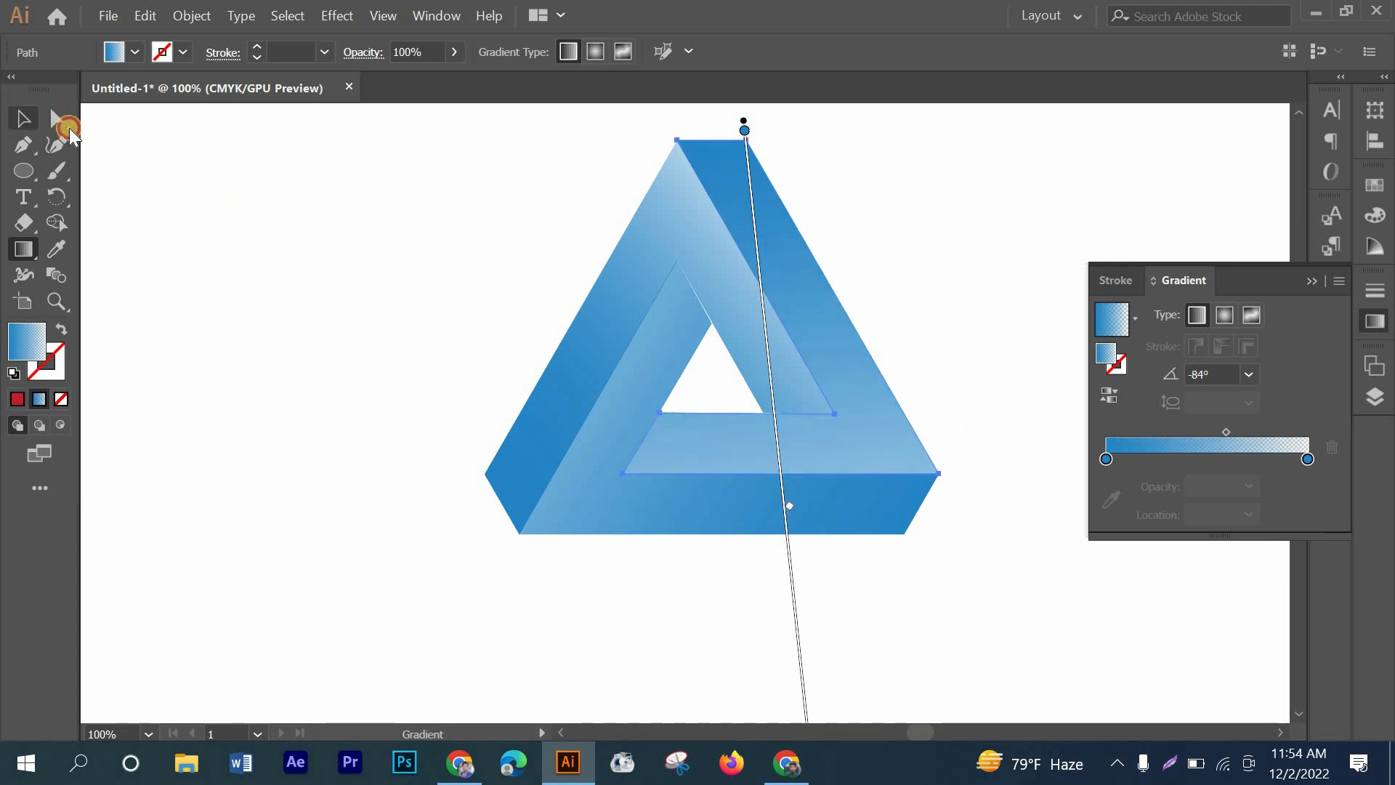
- Move the bottom band's corner at the top of the central opening right onto the left band's edge to close the gap
left_click(56, 118)
scroll(725, 316, "up", 4)
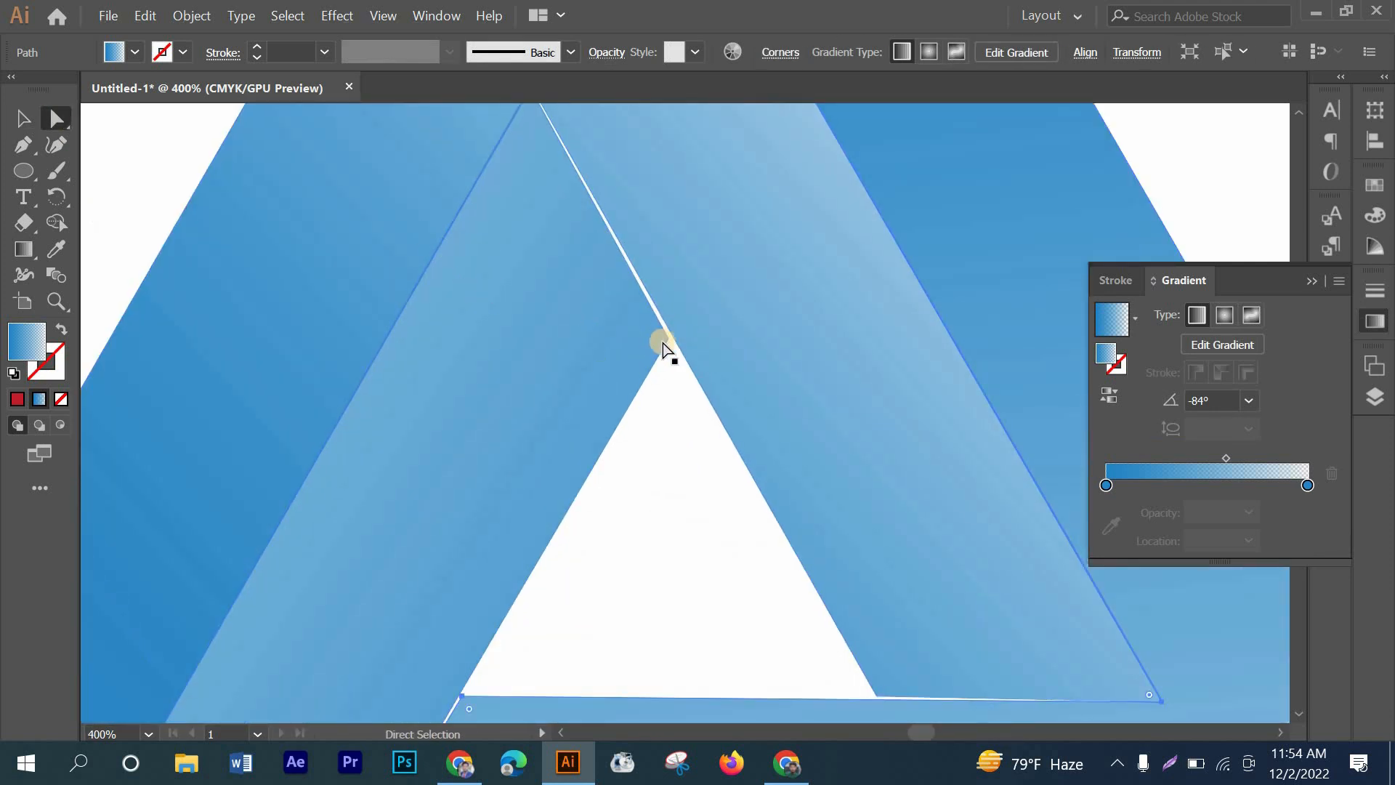
left_click(664, 340)
scroll(668, 344, "up", 2)
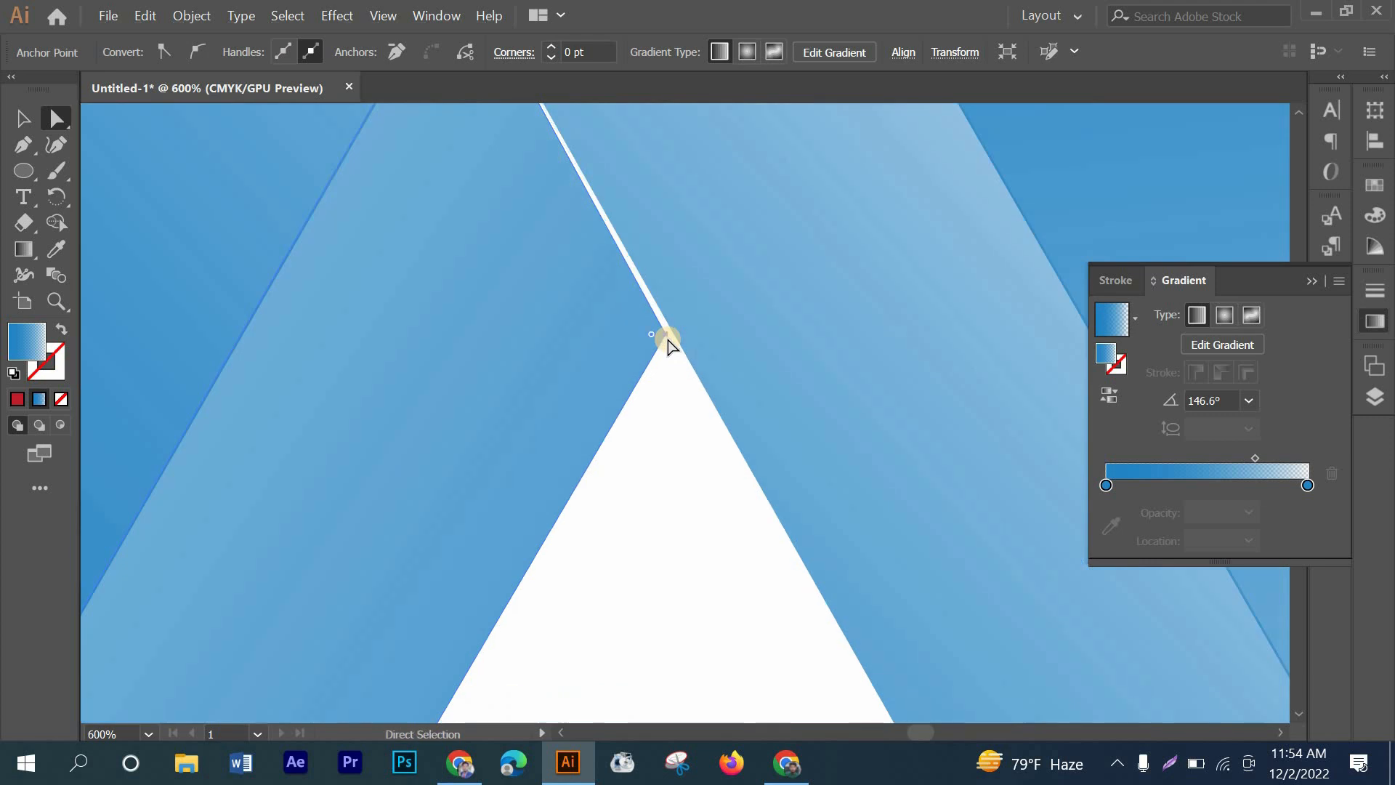
left_click(667, 337)
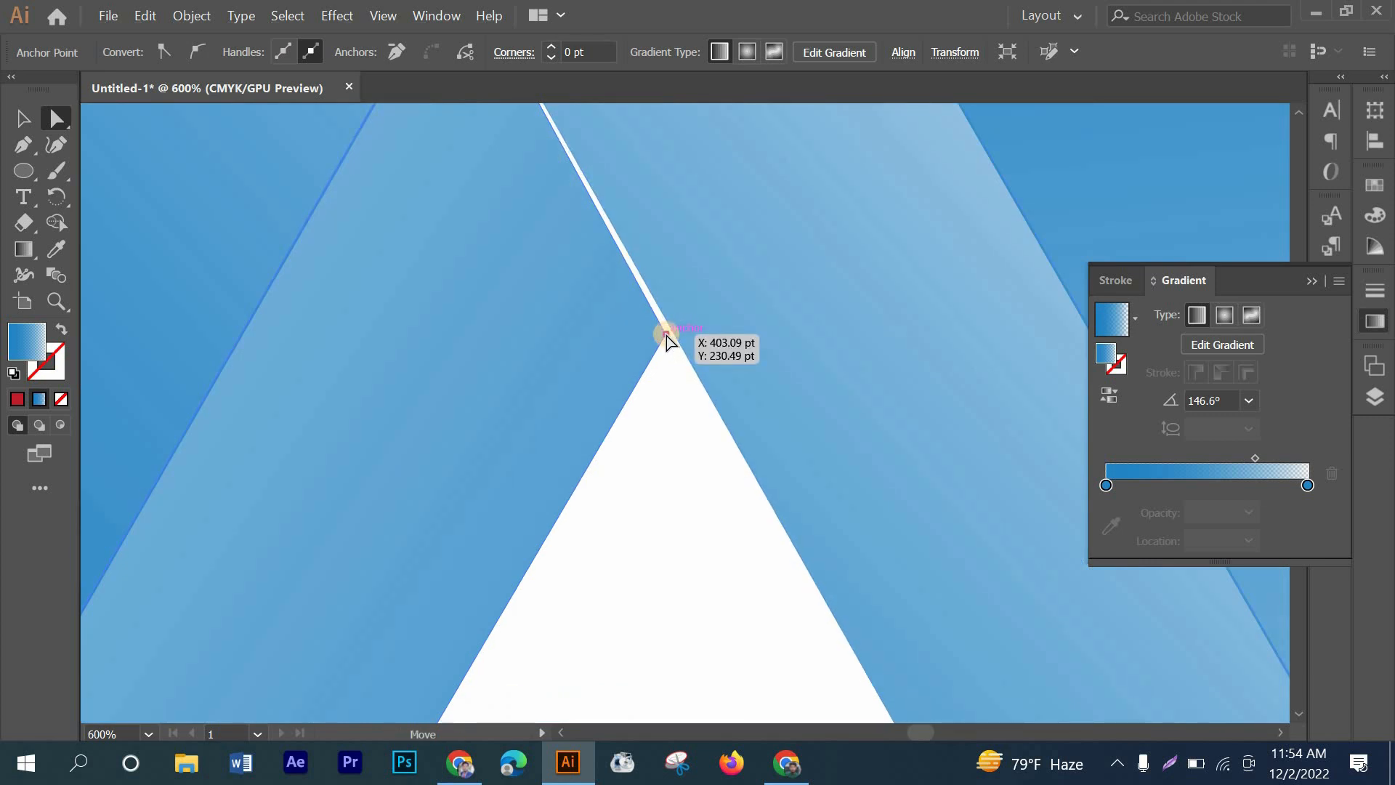
left_click_drag(667, 329, 670, 330)
- Nudge the bottom band's upper tip slightly right to close the remaining sliver along the left band's inner arm
scroll(665, 333, "up", 3)
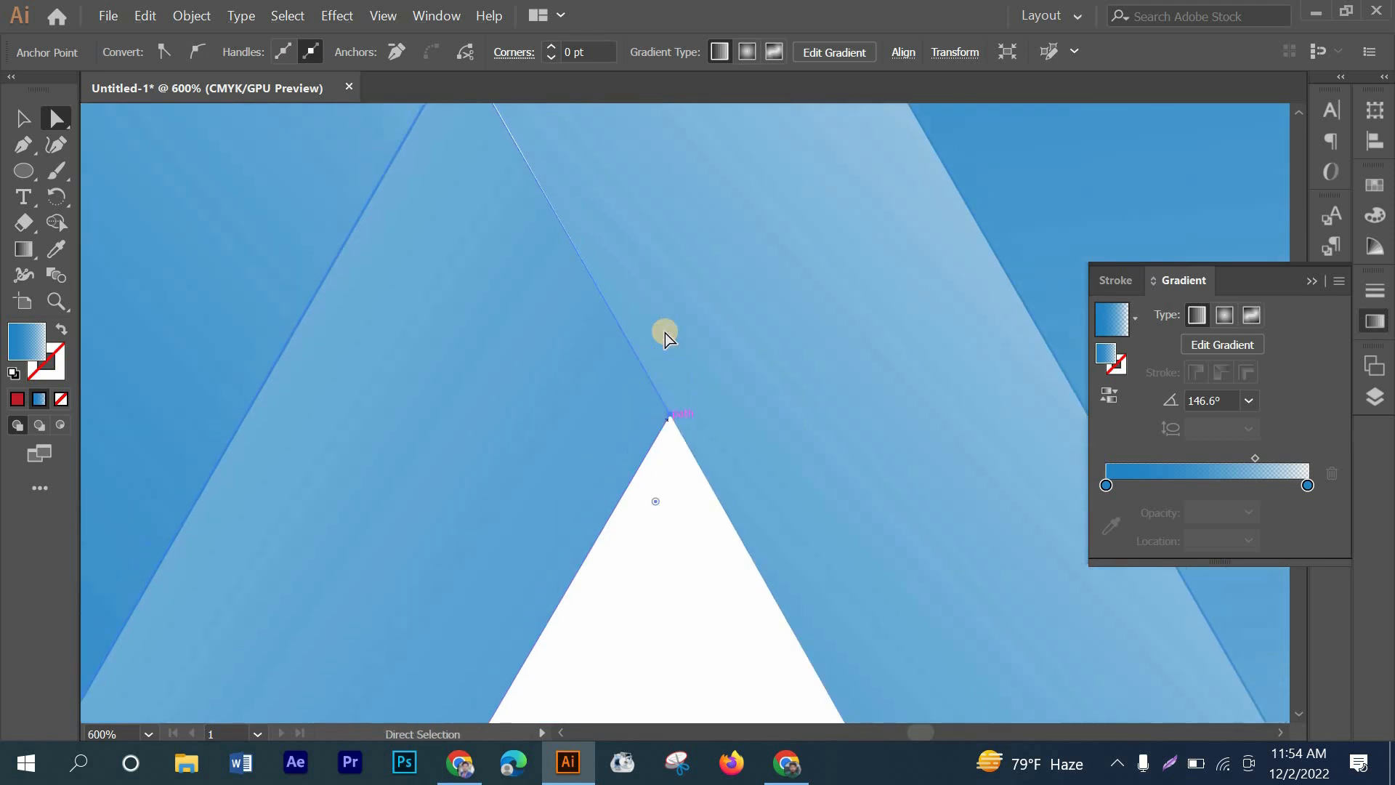
scroll(408, 212, "up", 3)
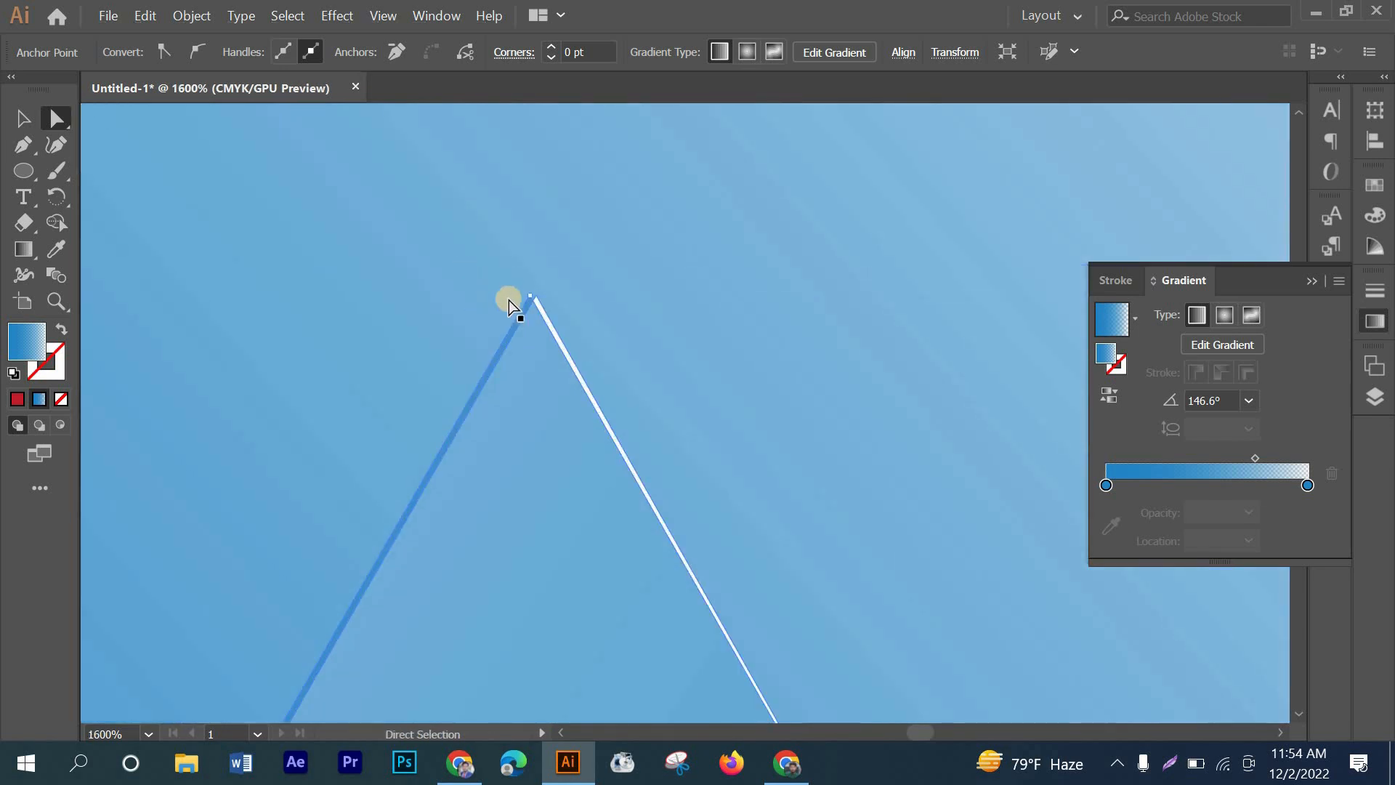
left_click_drag(534, 298, 532, 301)
left_click(526, 311)
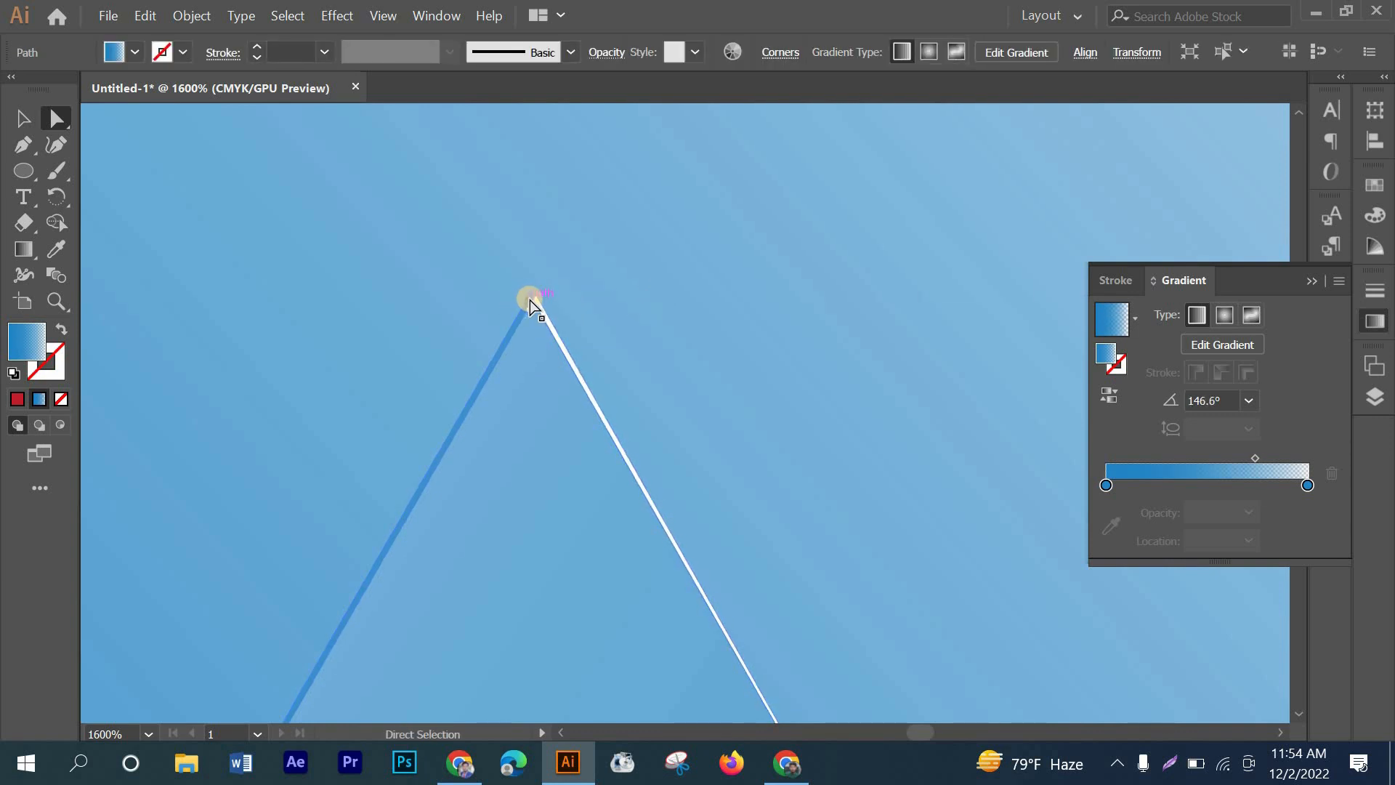
left_click_drag(529, 300, 538, 301)
- Shift the lower end of the left band's inner arm onto the right band, then pull its far corner back up slightly
key("ctrl+0")
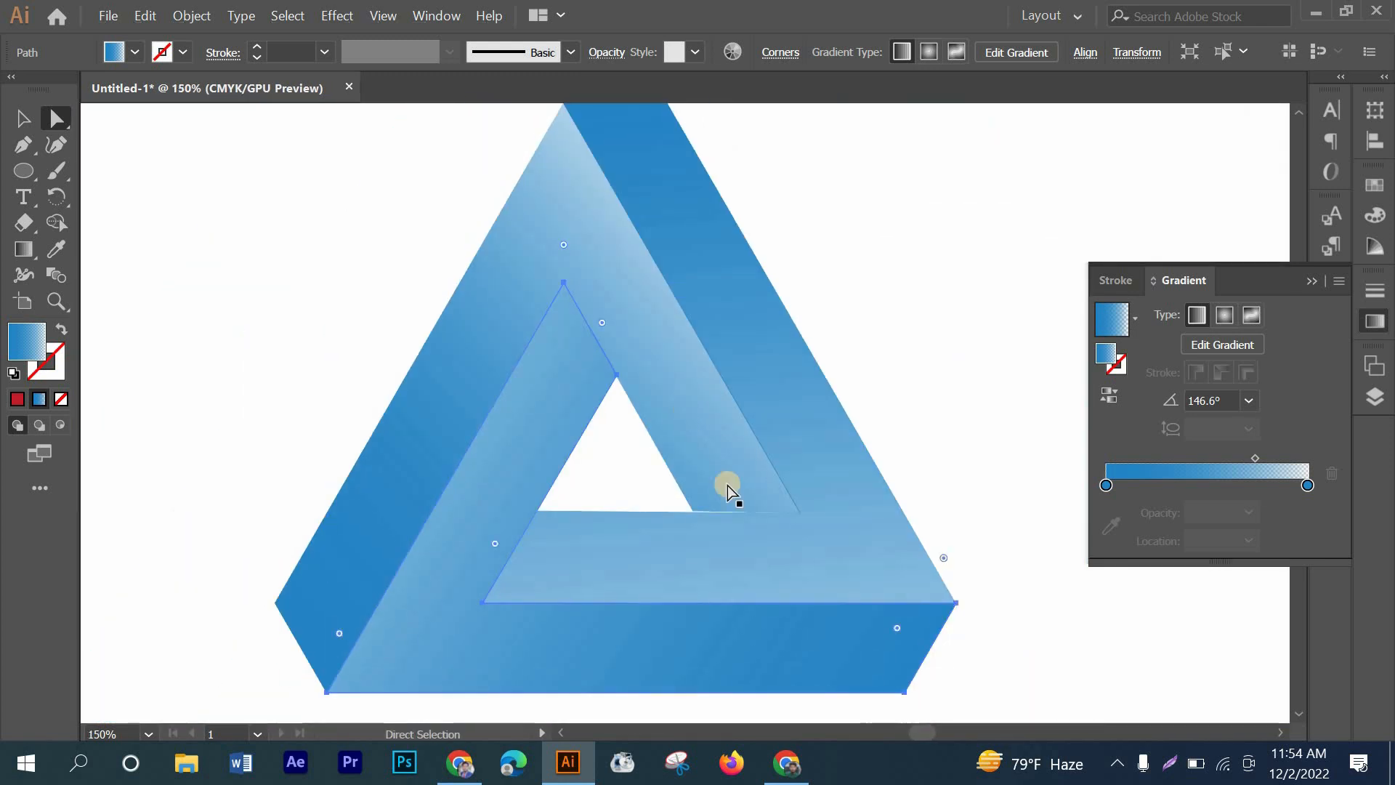
scroll(677, 513, "up", 3)
scroll(779, 540, "up", 3)
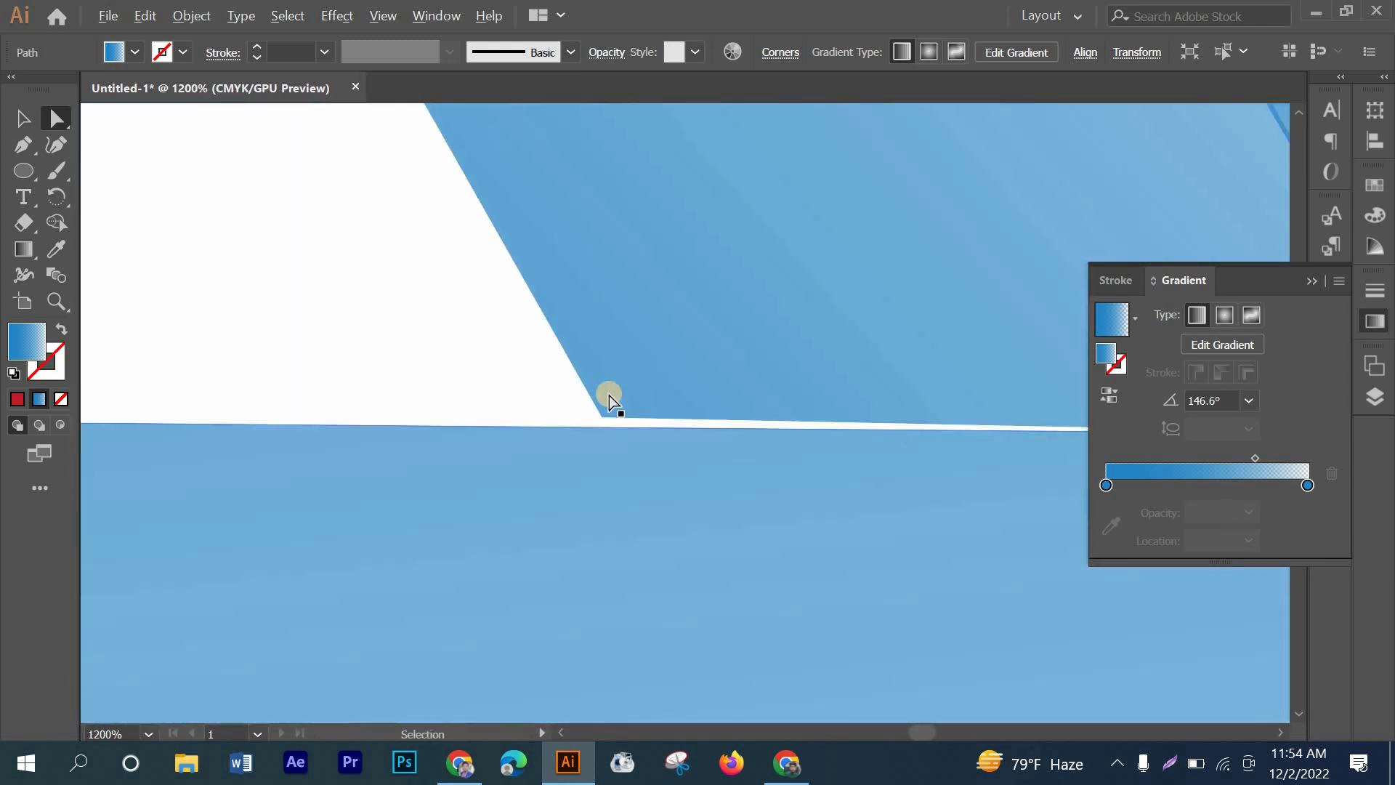
left_click_drag(609, 395, 602, 425)
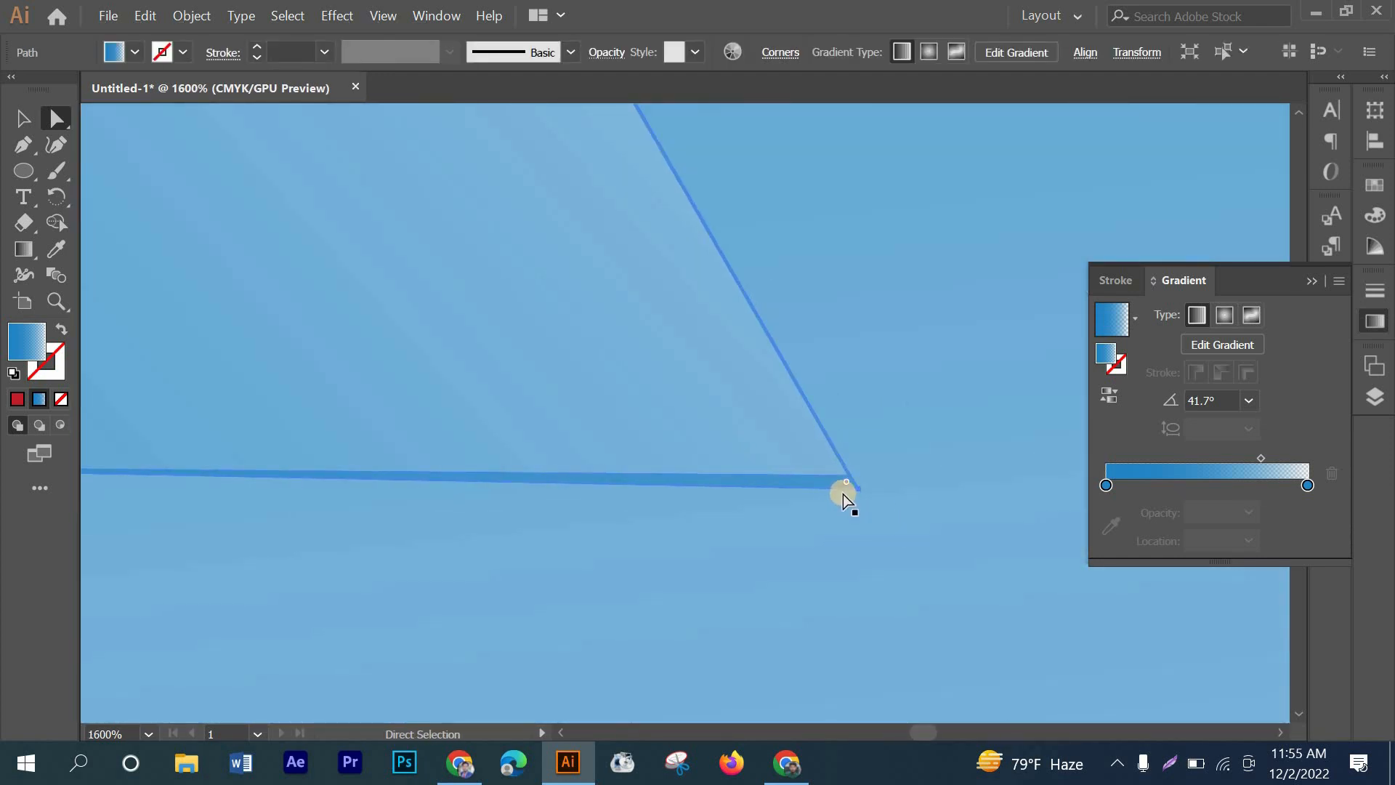
mouse_move(858, 493)
left_mouse_down()
mouse_move(845, 474)
mouse_move(837, 484)
left_mouse_up()
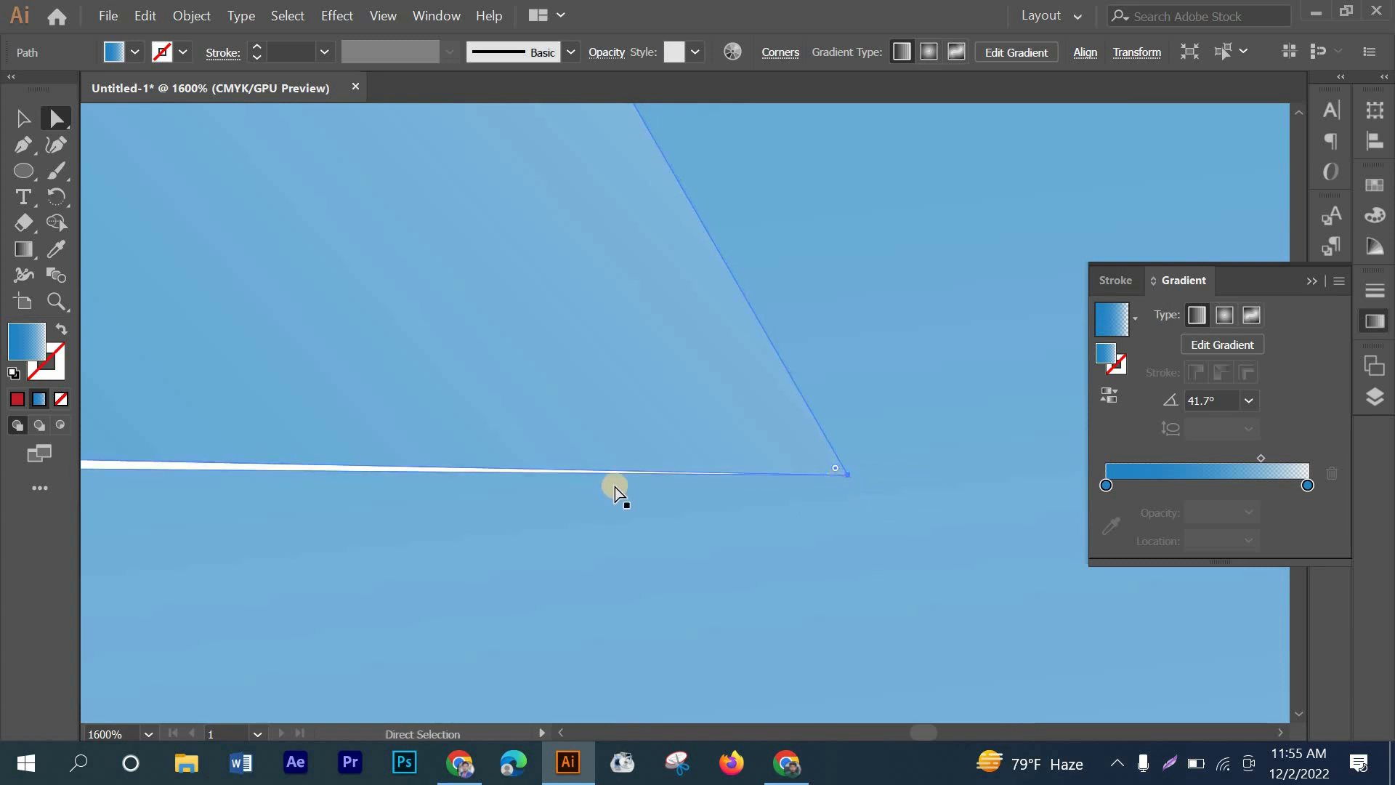
- Lower the left band's corner beside the central opening onto the right band's edge to close the gap
key("ctrl+minus")
scroll(190, 483, "up", 2)
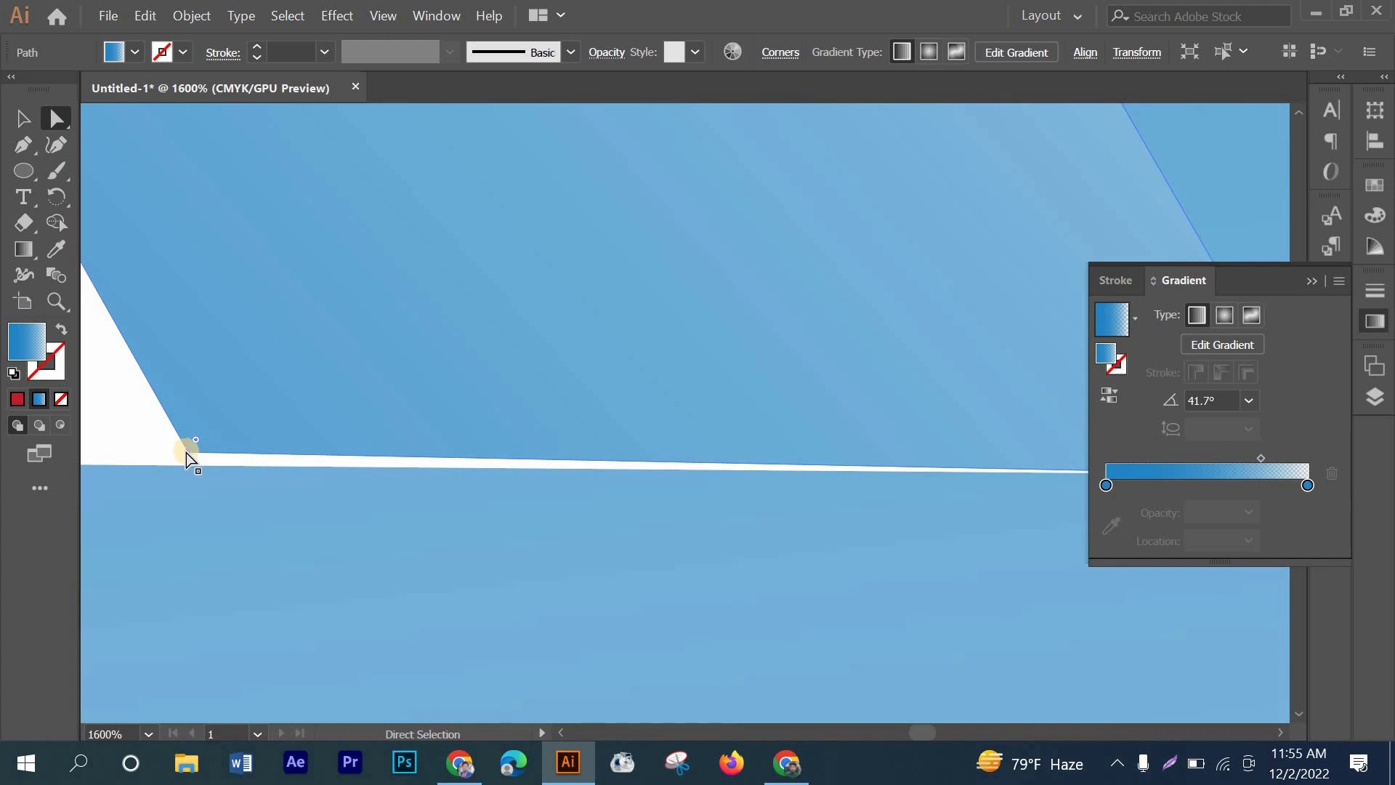
left_click_drag(186, 452, 191, 461)
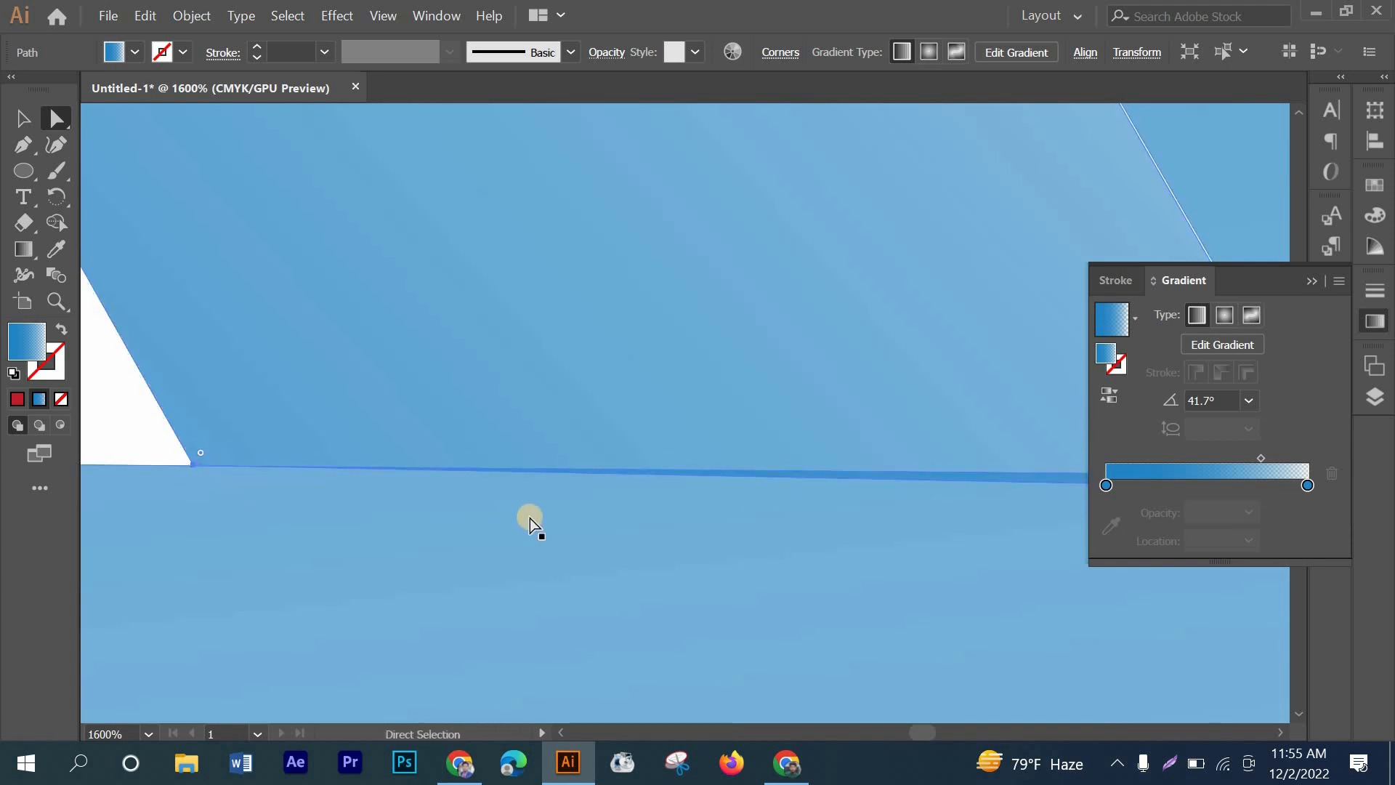
- Raise the far corner of the left band's inner arm to remove the overlap with the right band, then deselect and review the triangle
scroll(529, 512, "down", 1)
scroll(685, 496, "down", 1)
scroll(684, 496, "down", 1)
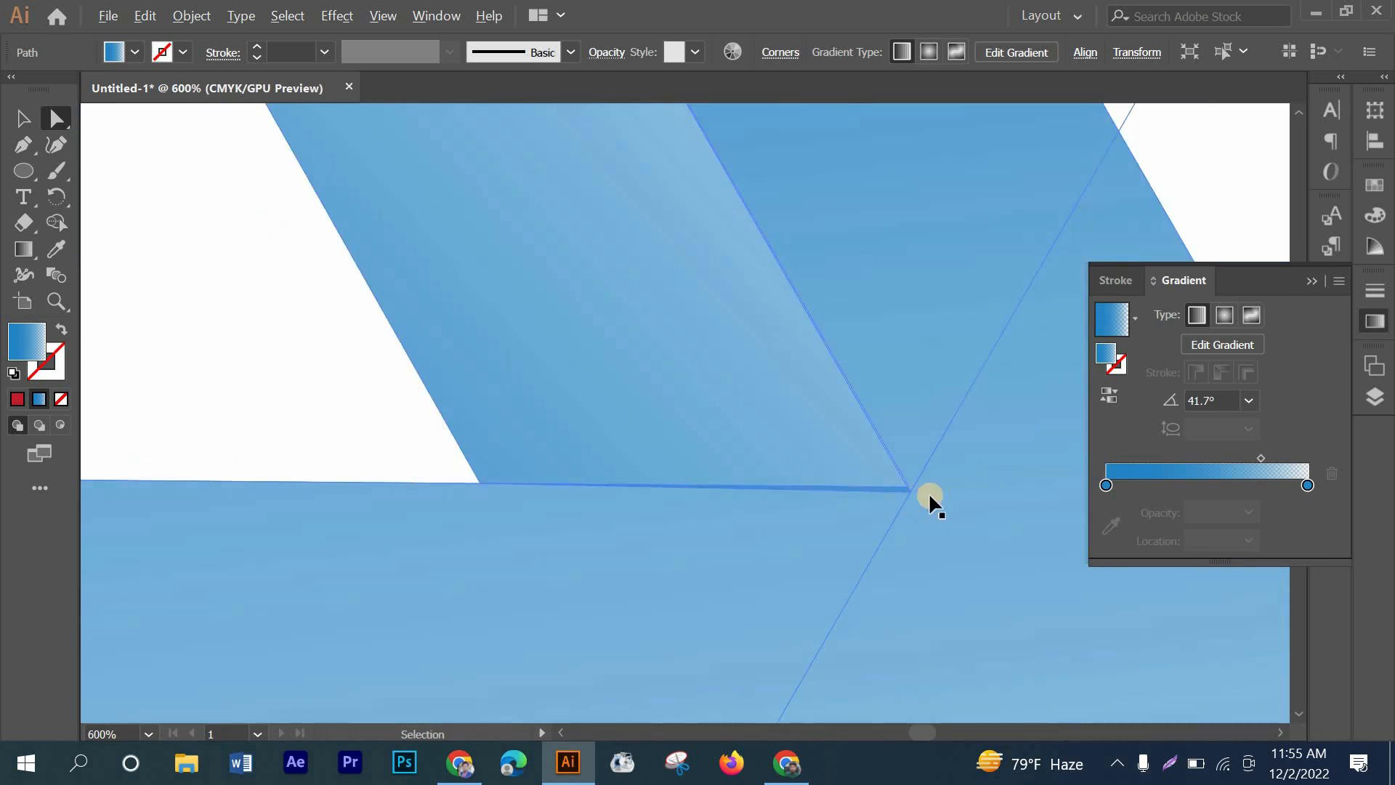
scroll(929, 491, "up", 1)
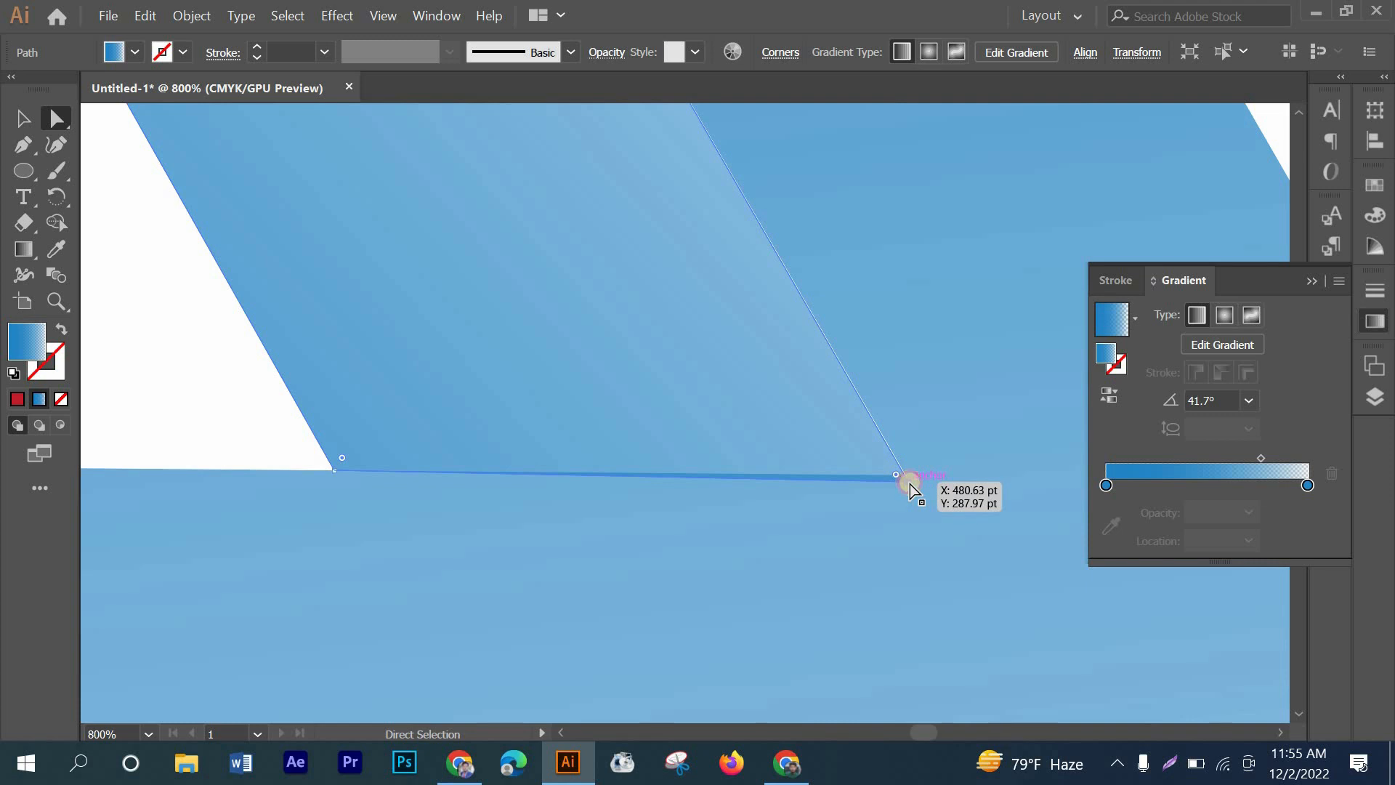
left_click(910, 483)
left_click_drag(906, 478, 904, 476)
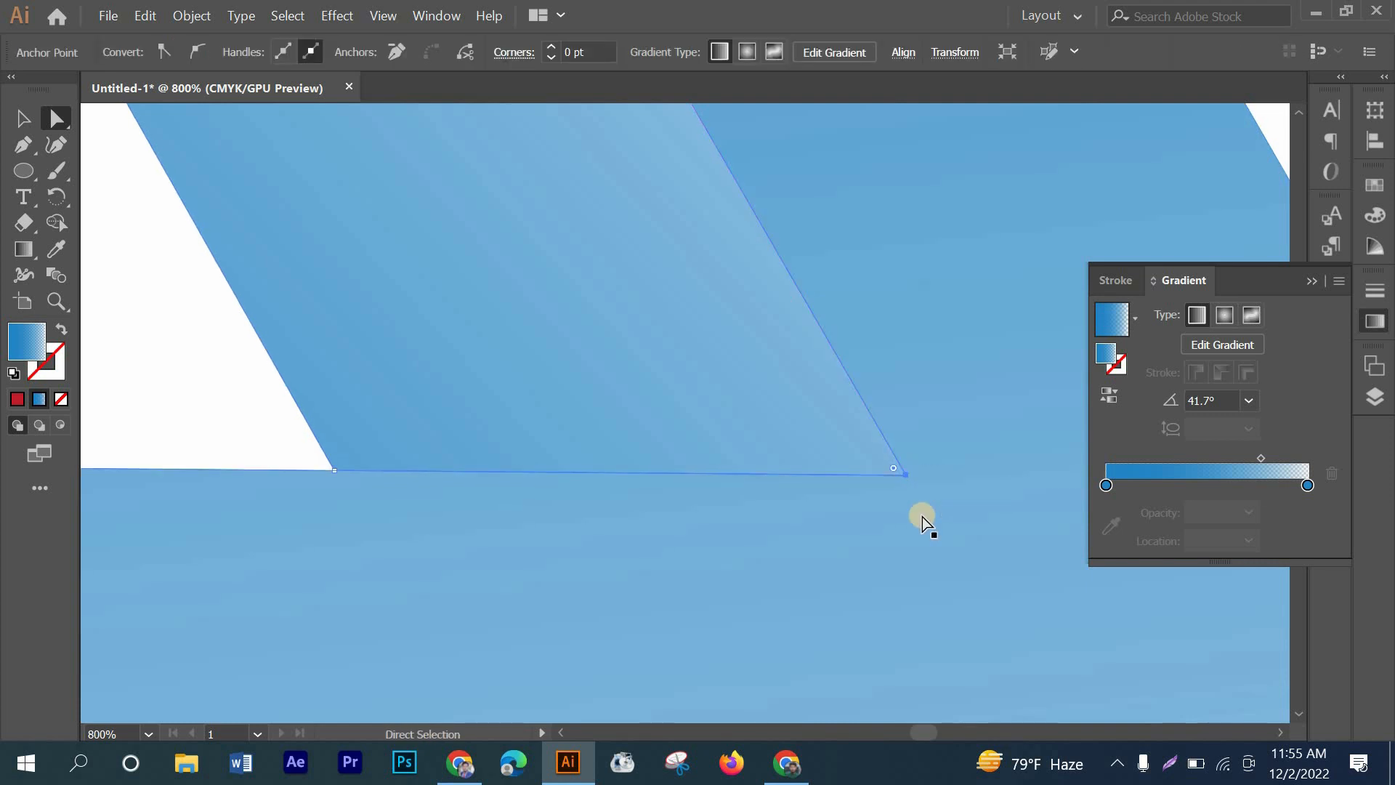
scroll(626, 454, "down", 5)
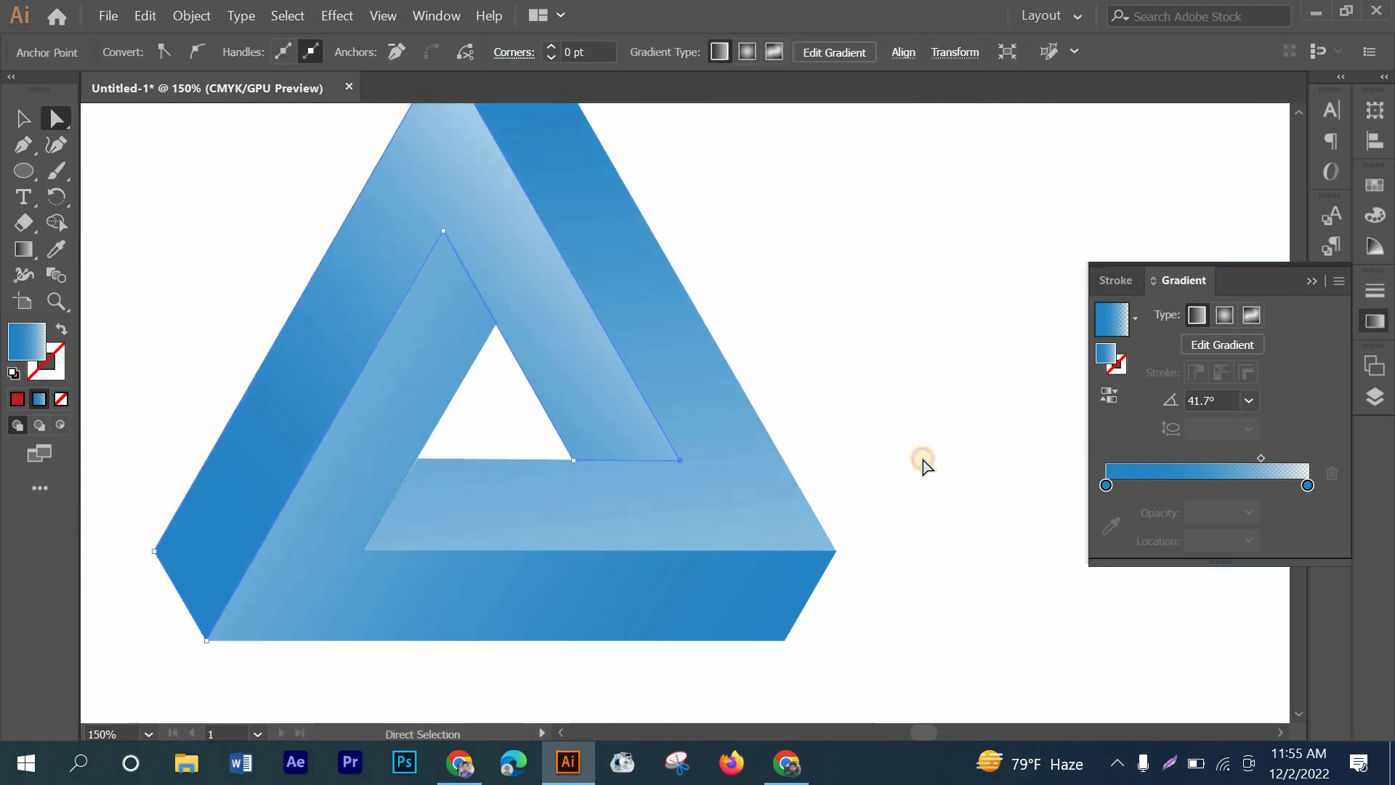
left_click(922, 461)
scroll(897, 397, "down", 1)
scroll(822, 340, "up", 2)
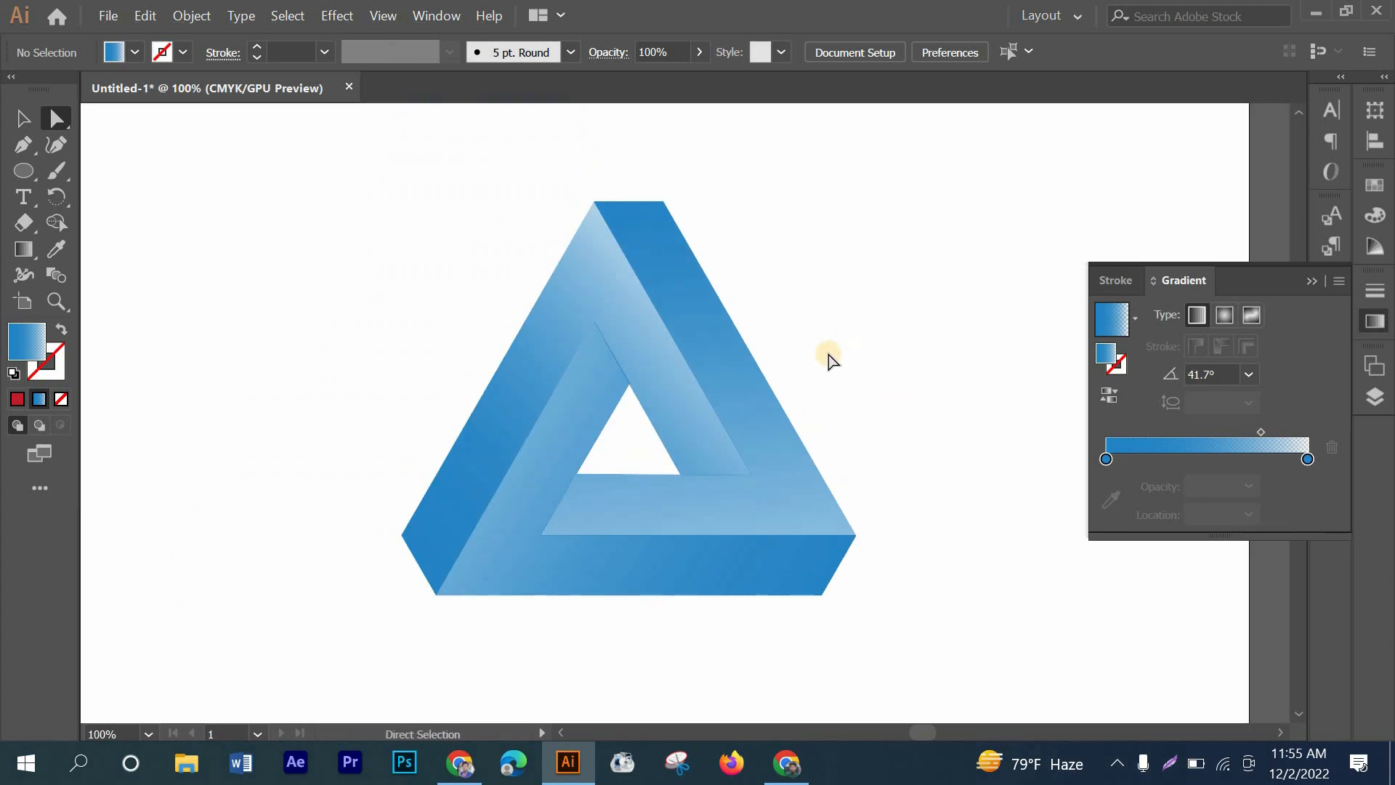
scroll(879, 469, "up", 1)
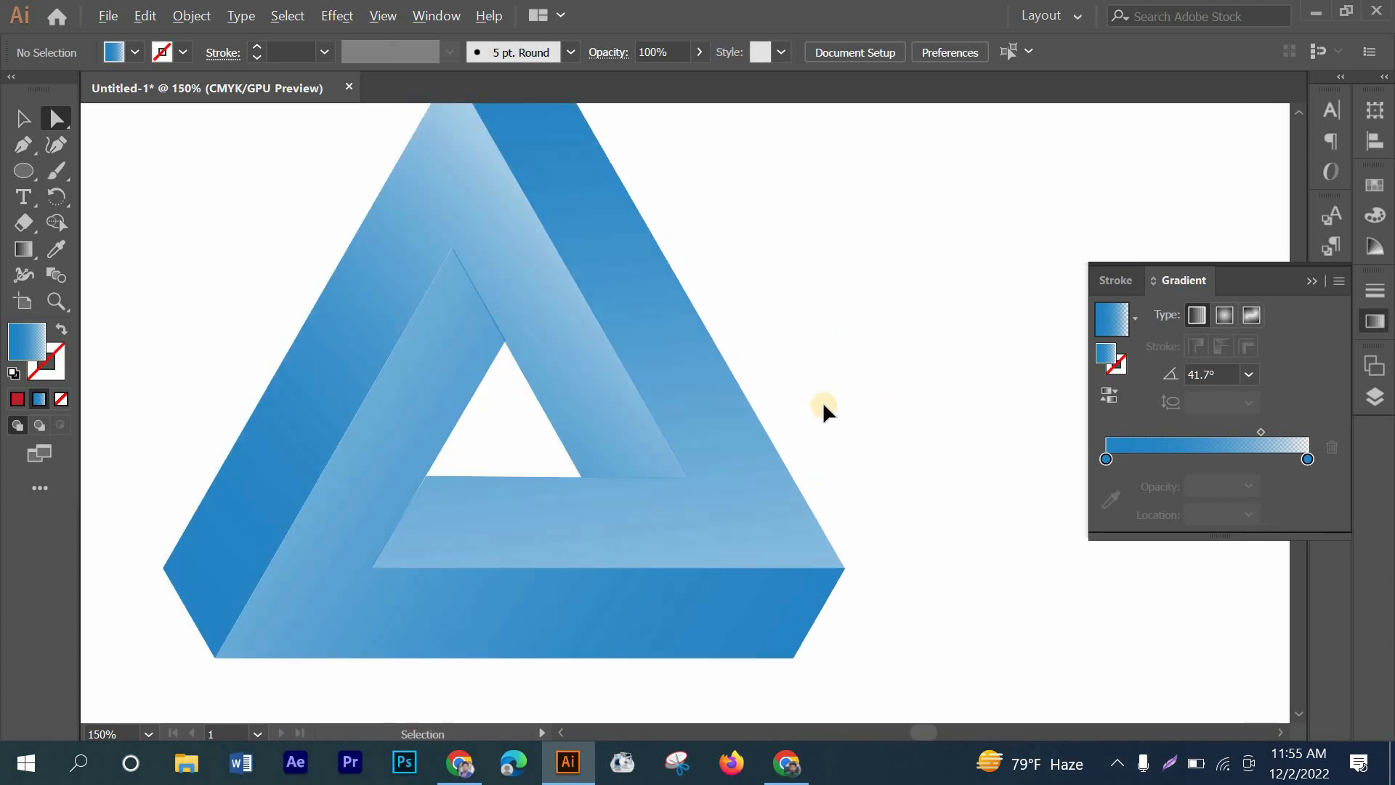
scroll(824, 403, "down", 1)
- Draw a white 1 pt line with no fill along the seam from the triangle's apex to the left band's lower inner corner
left_click(24, 142)
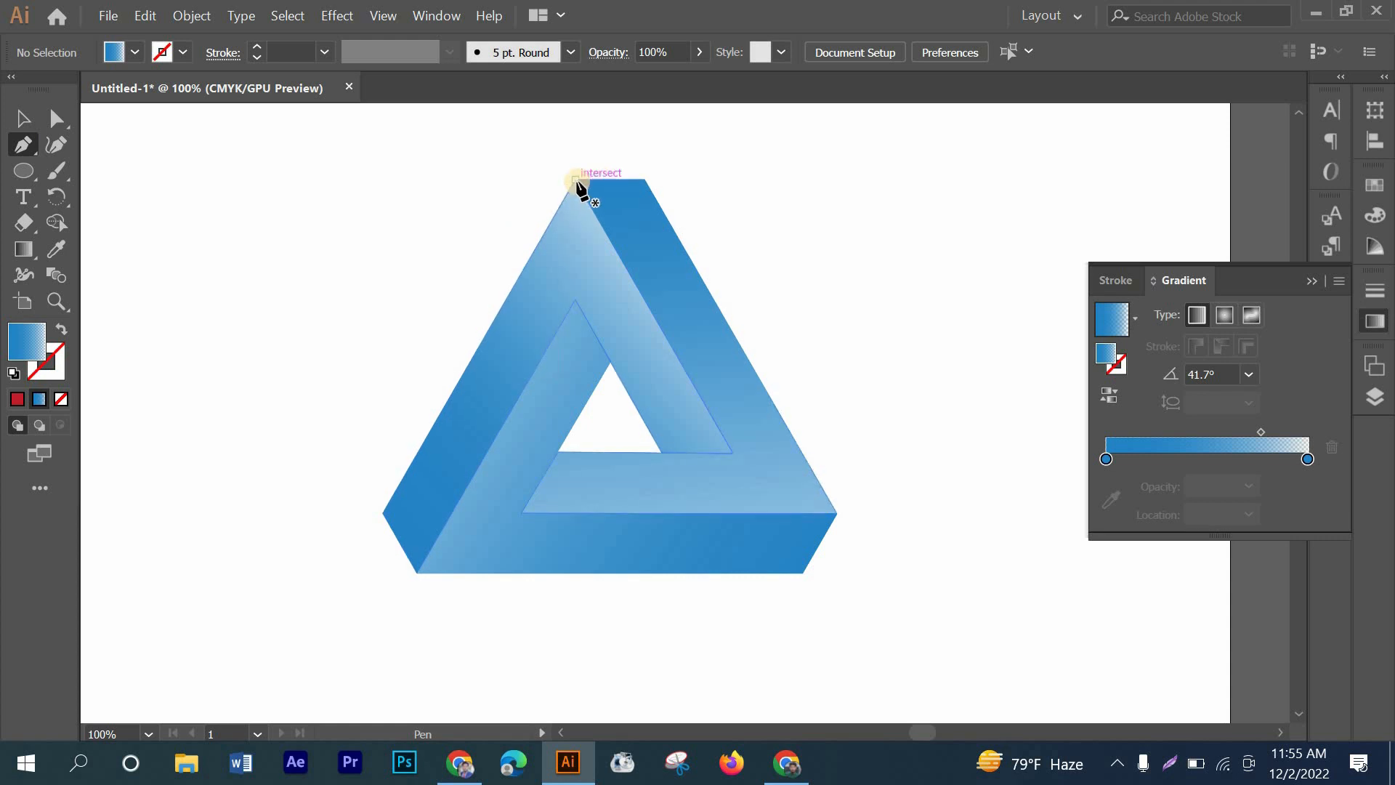
left_click(64, 330)
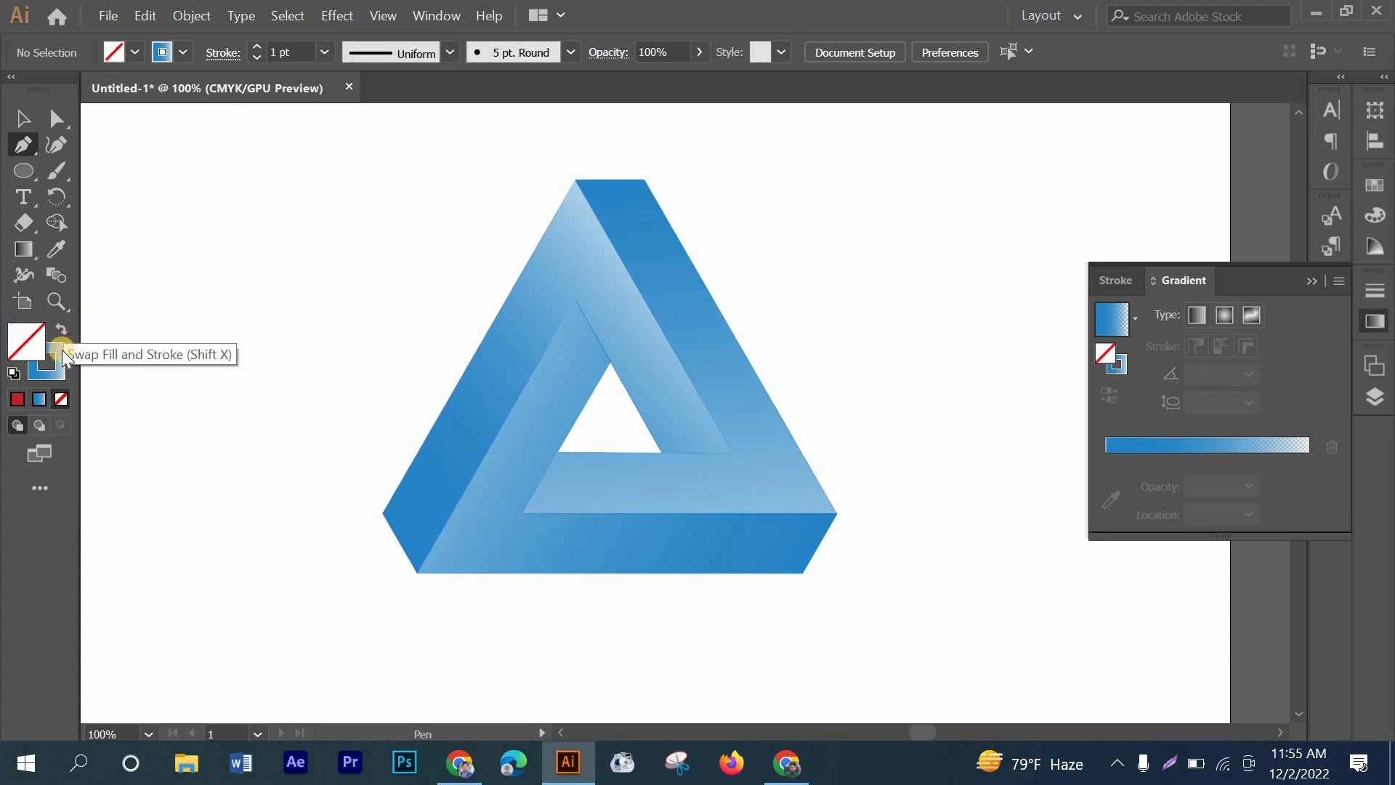
left_click(53, 356)
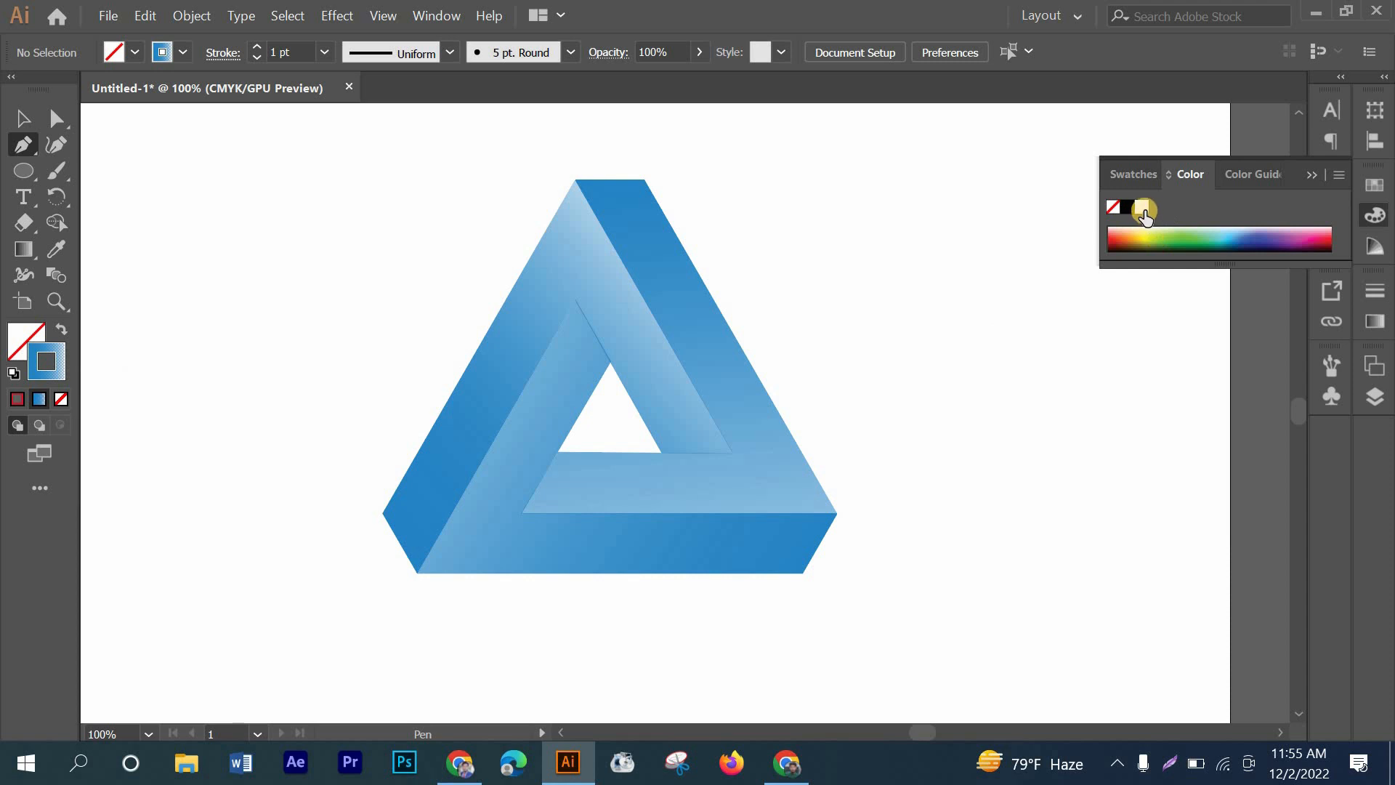
left_click(1142, 209)
left_click(574, 179)
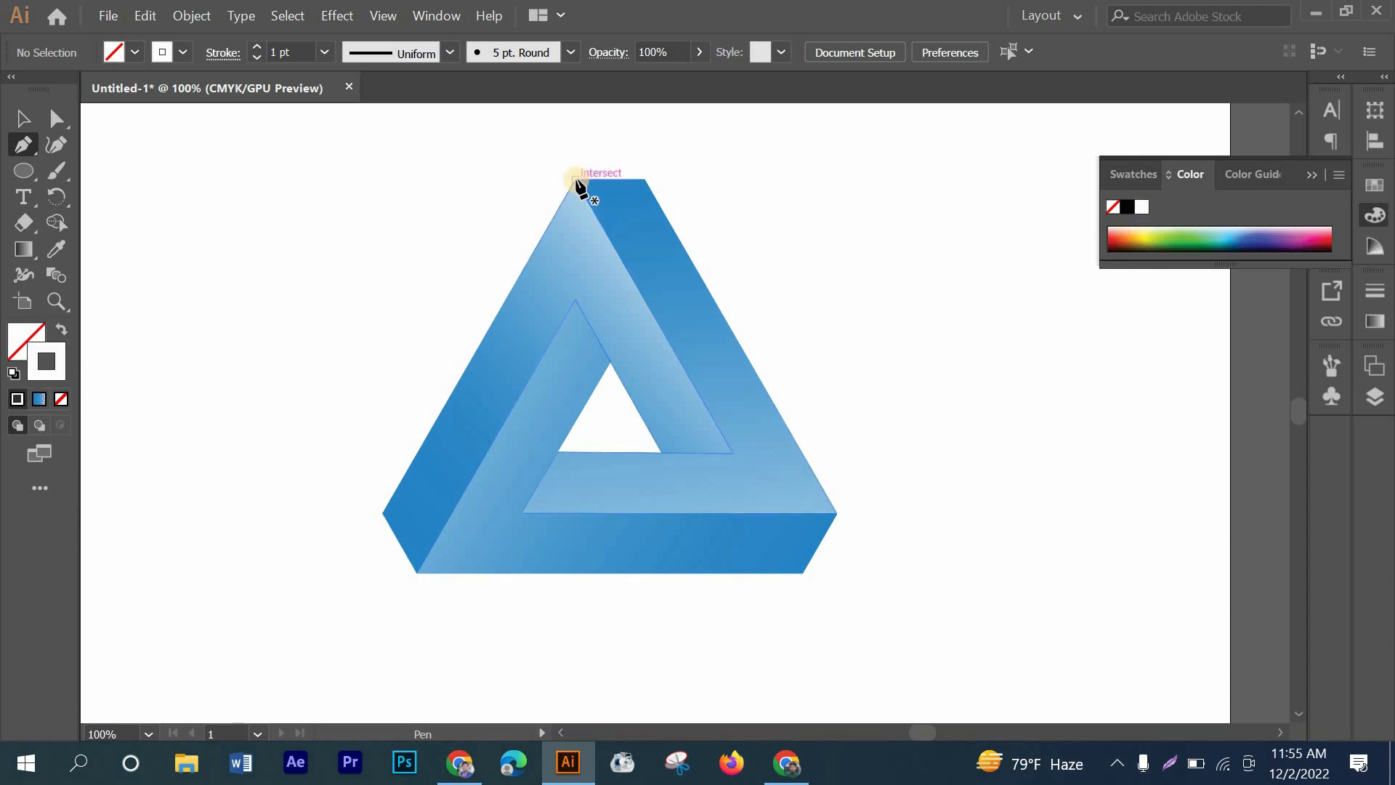
left_click(576, 179)
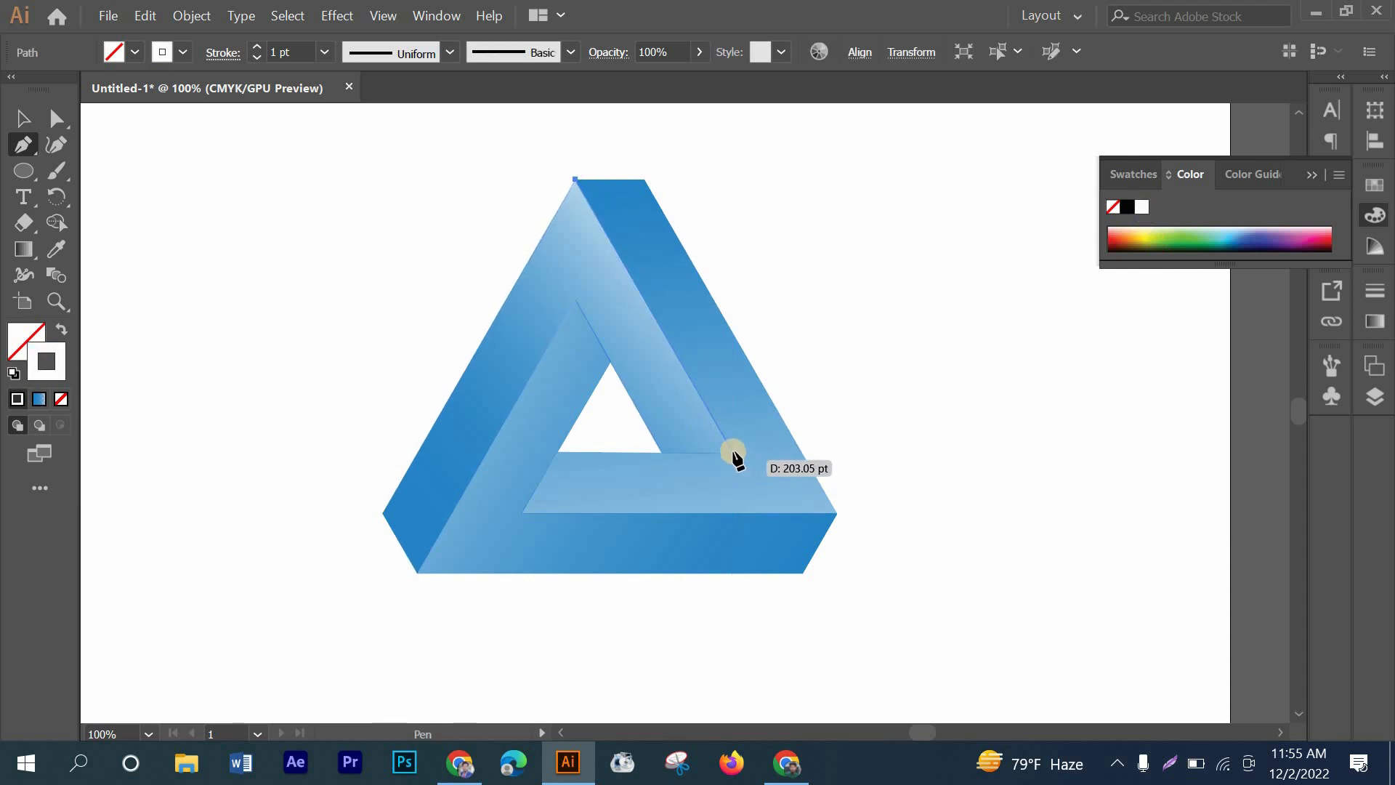
left_click(731, 452)
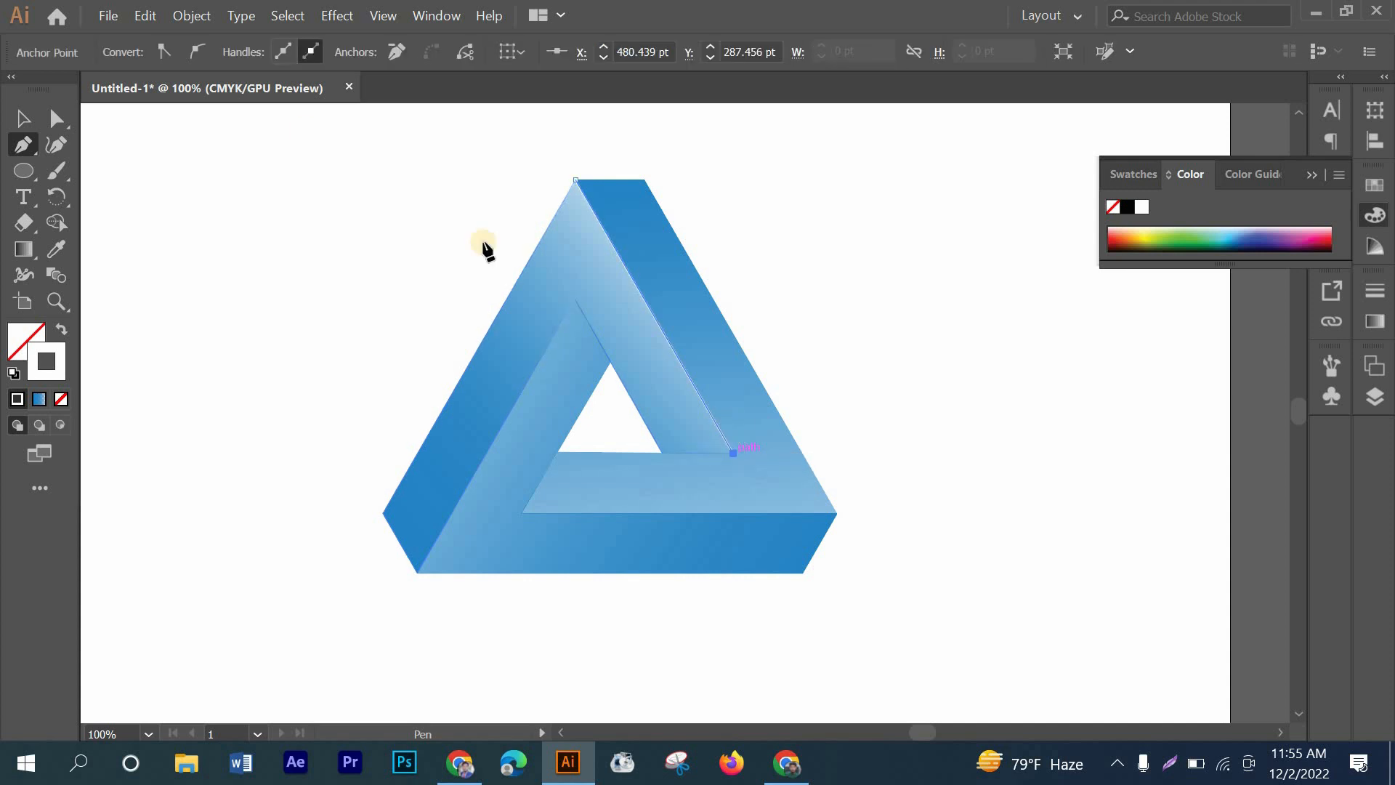
left_click(20, 127)
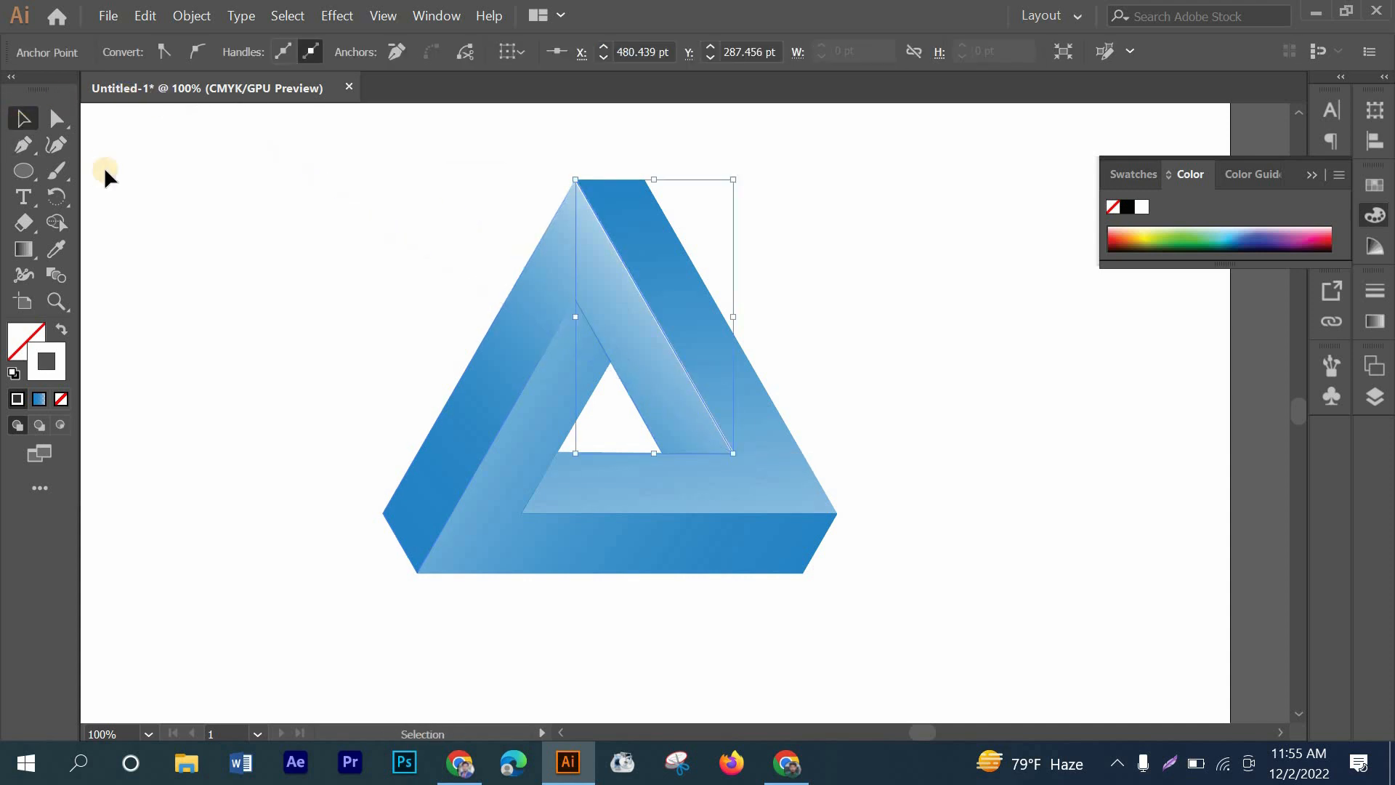
left_click(138, 148)
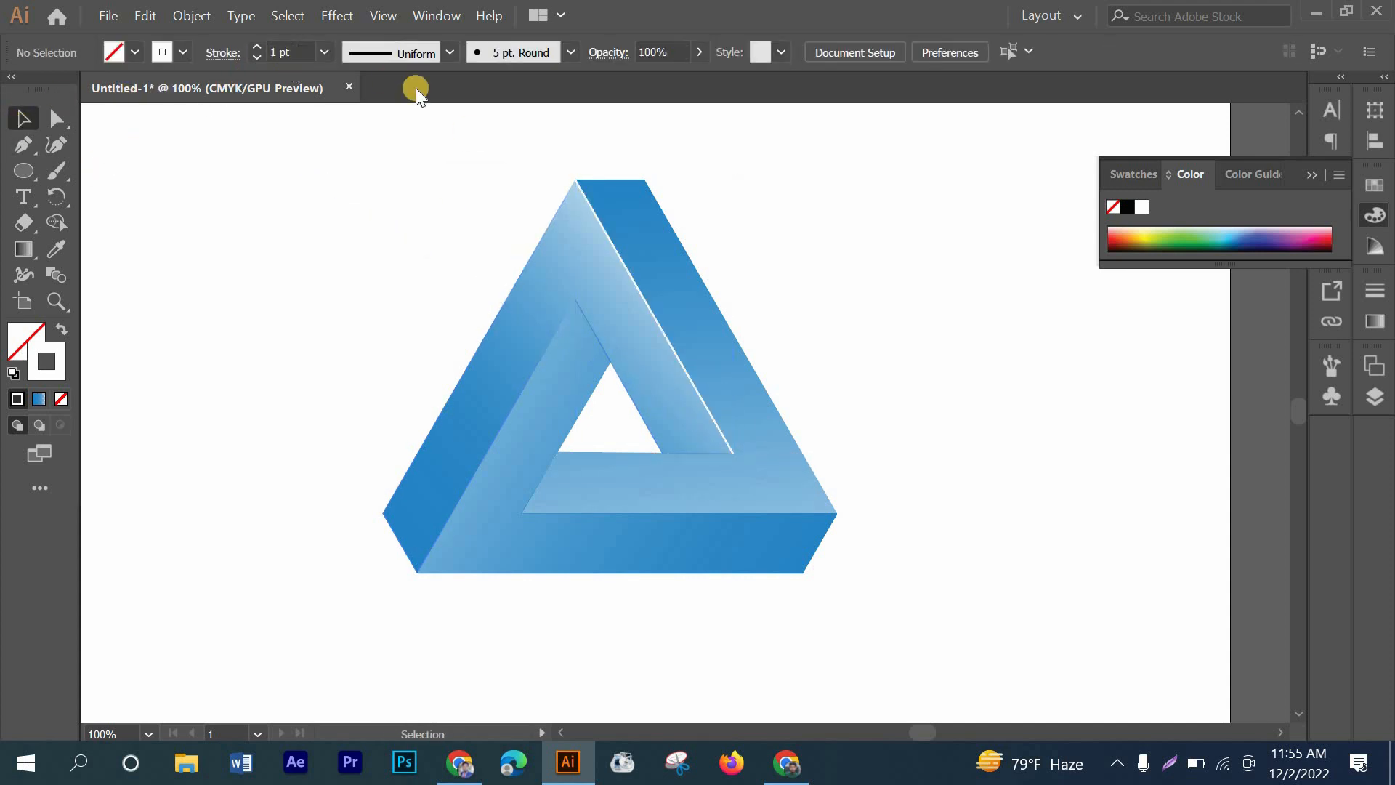
- Set the white seam line's stroke to 2 pt with the lens-shaped width profile tapering at both ends, then deselect it
left_click(625, 269)
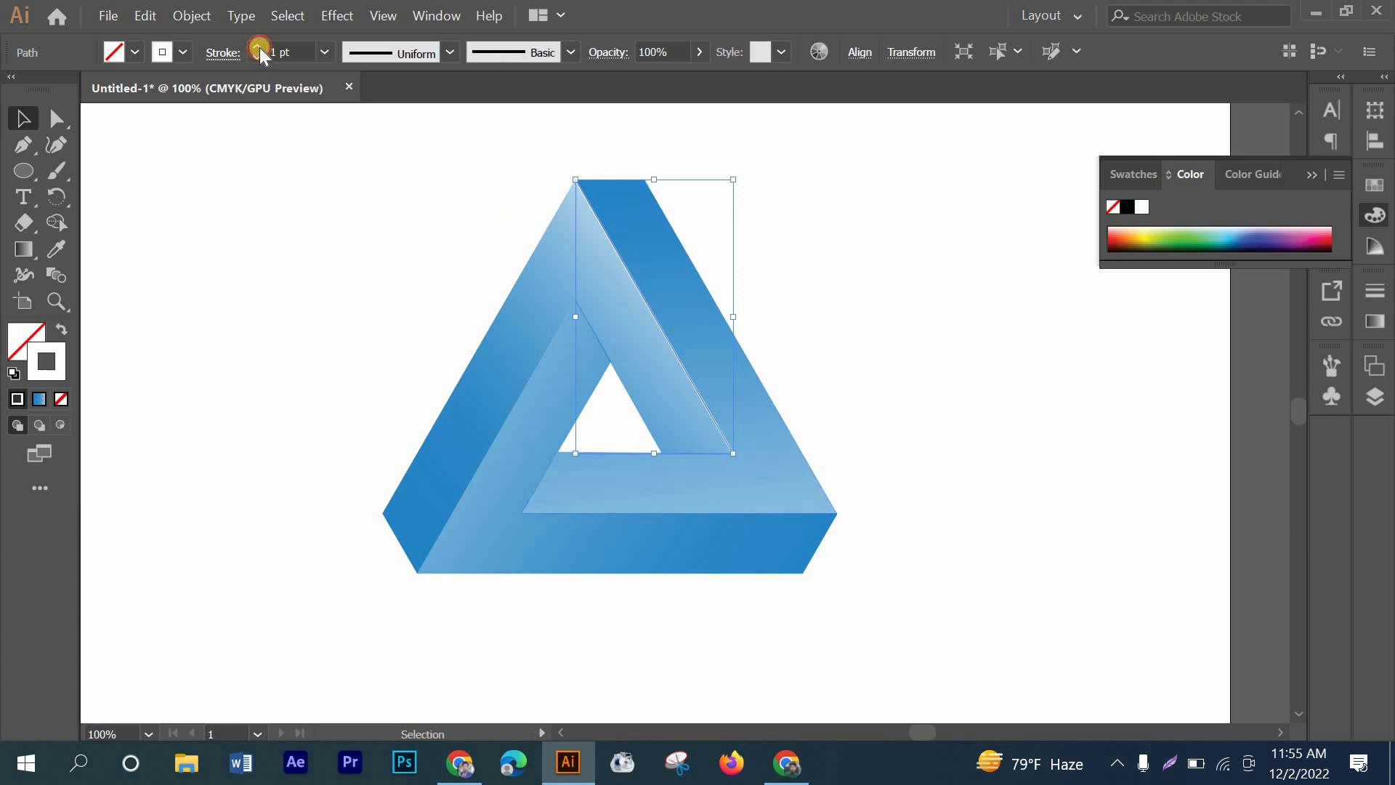
left_click(257, 47)
left_click(376, 53)
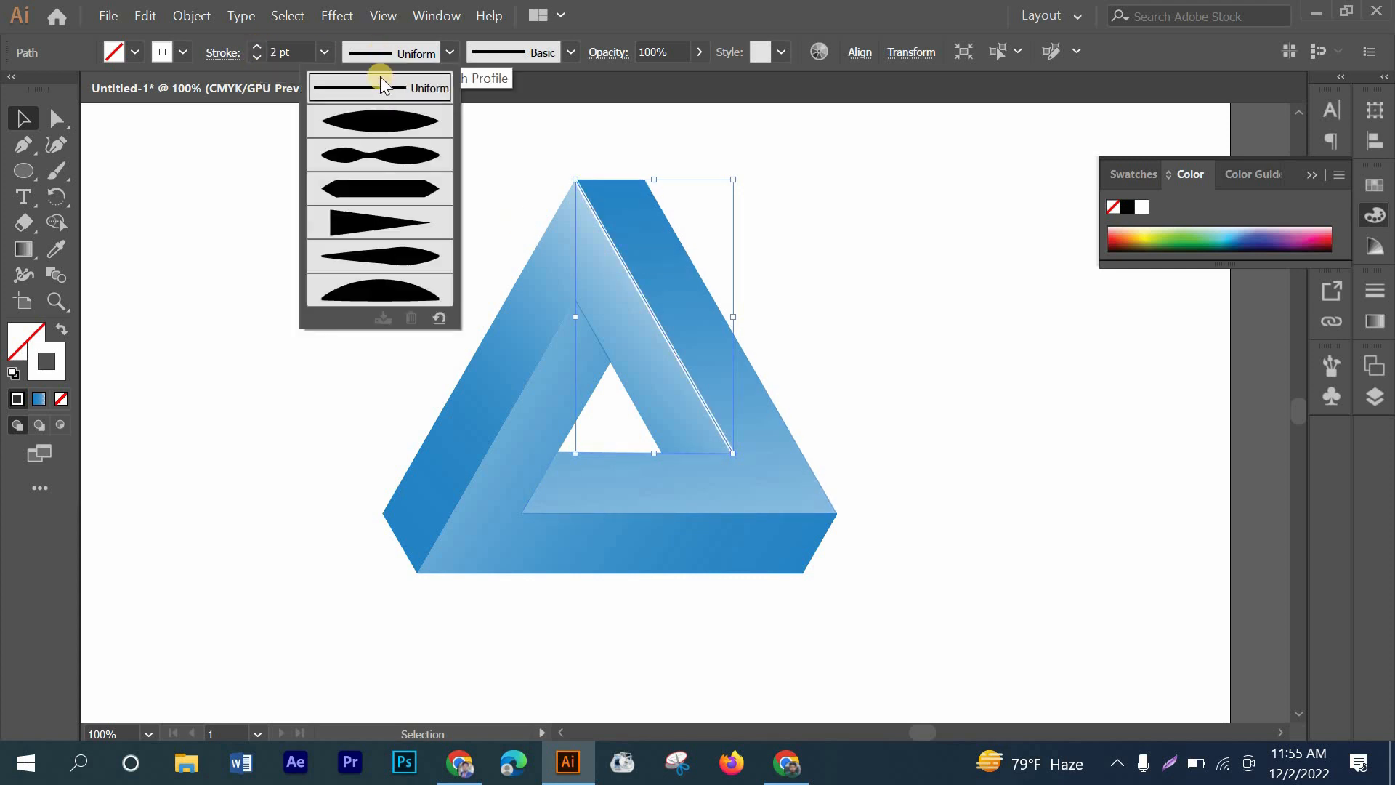
left_click(380, 120)
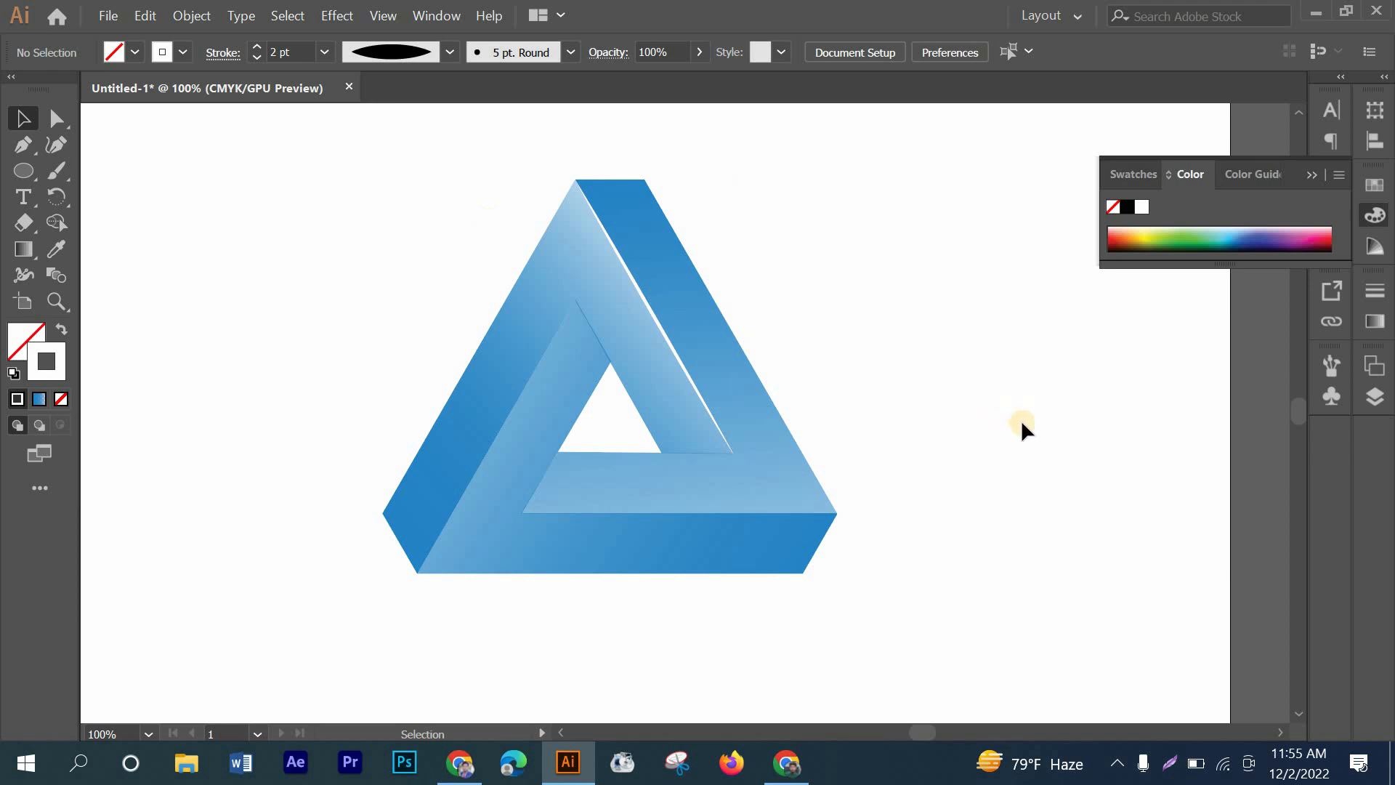
scroll(936, 565, "down", 2)
scroll(933, 587, "up", 2)
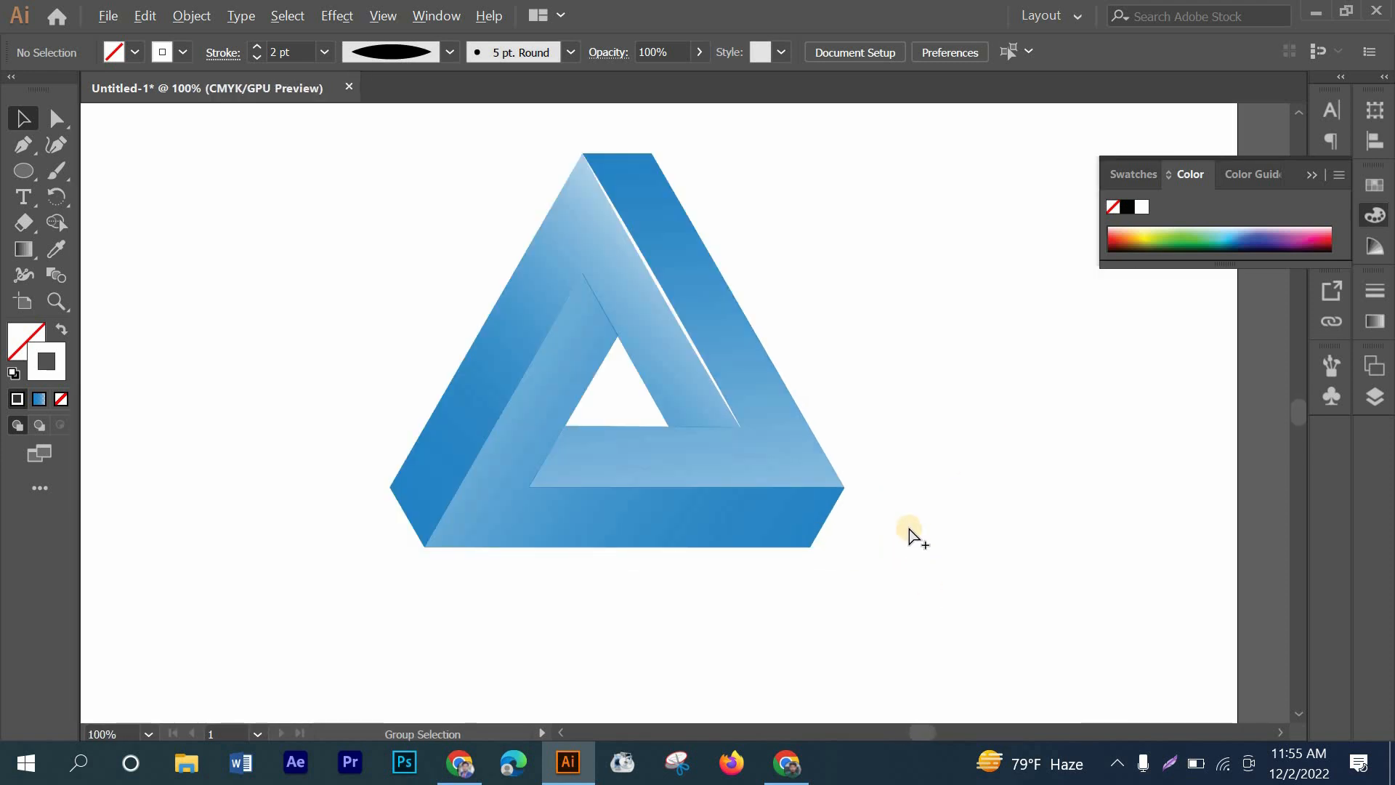
scroll(909, 536, "up", 1)
scroll(909, 536, "down", 1)
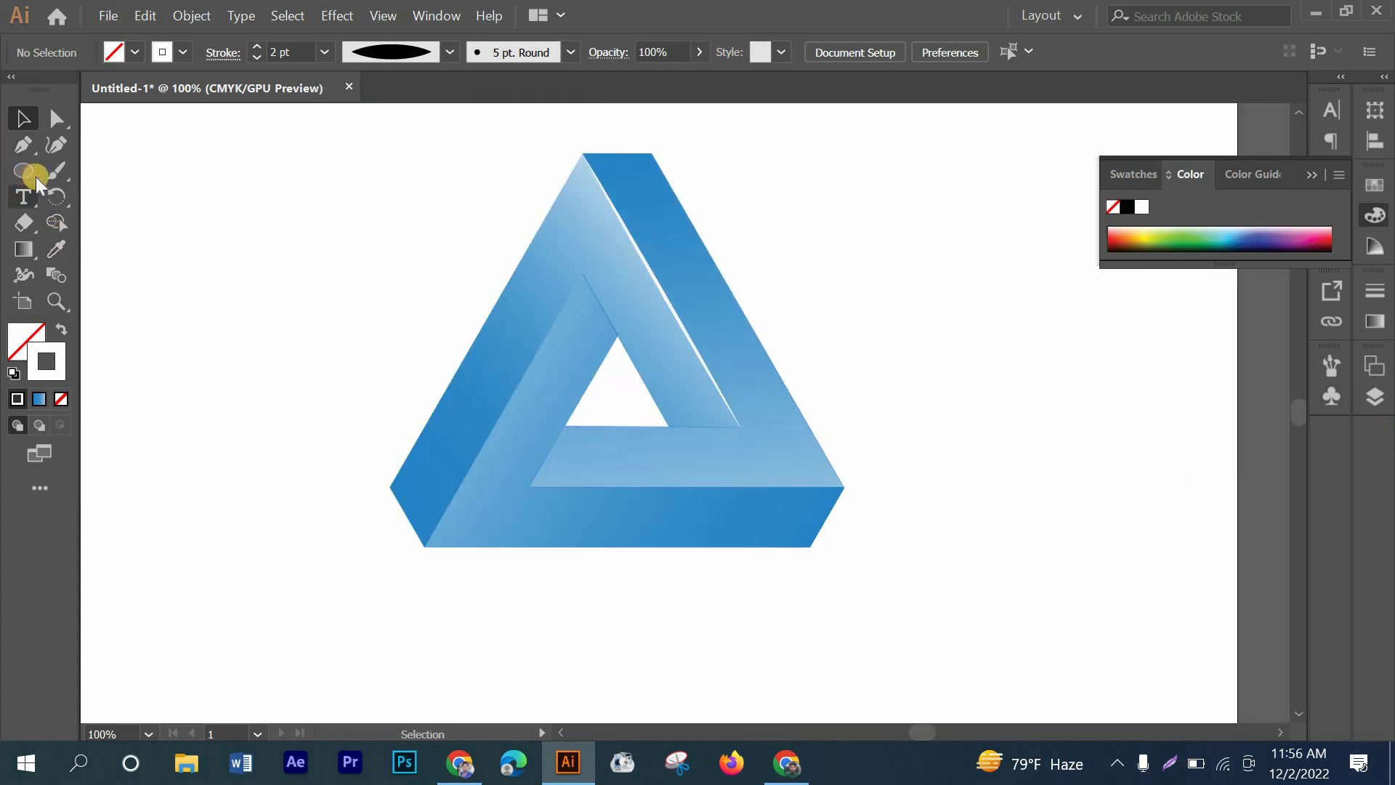
- Draw a second white 1 pt line along the seam from the bottom band's upper tip to its lower-left corner
left_click(19, 148)
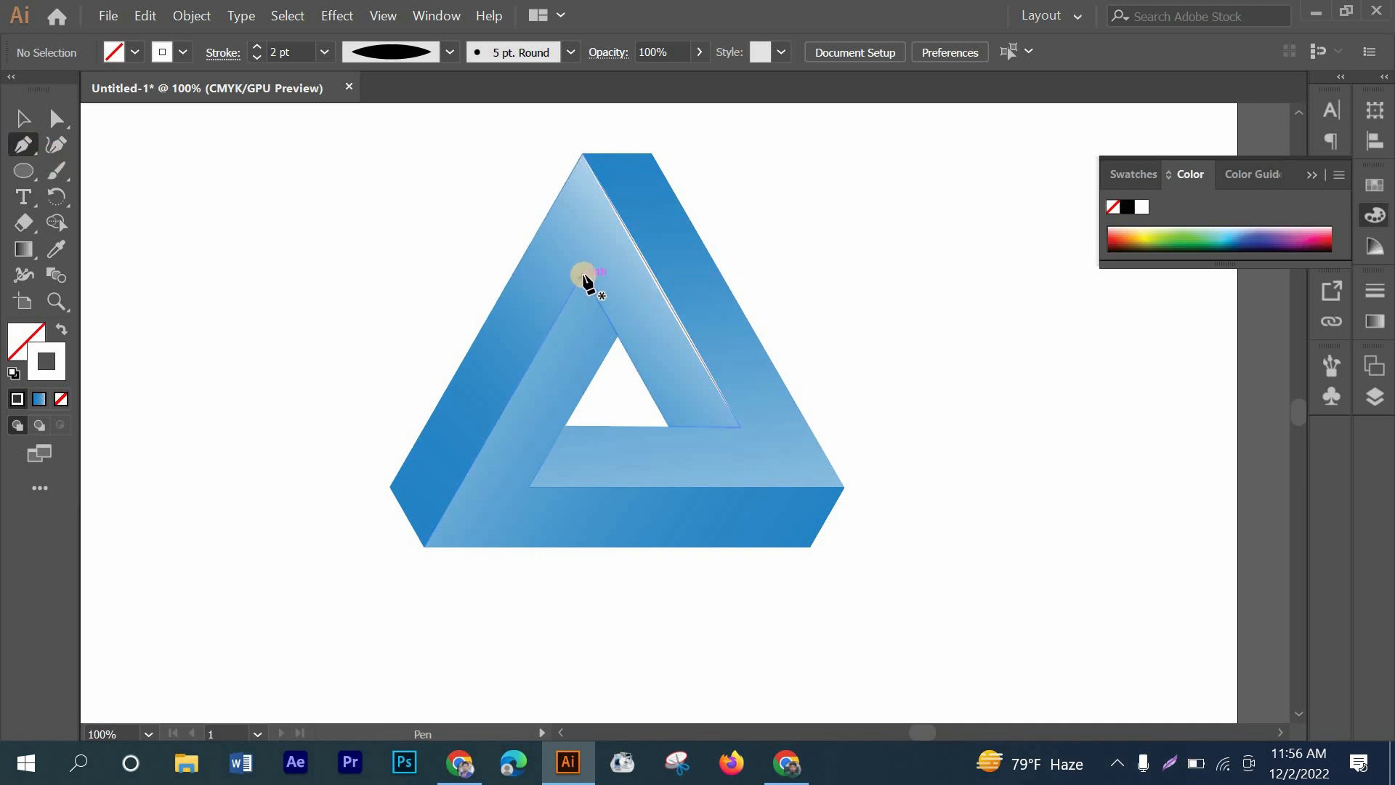
left_click(581, 273)
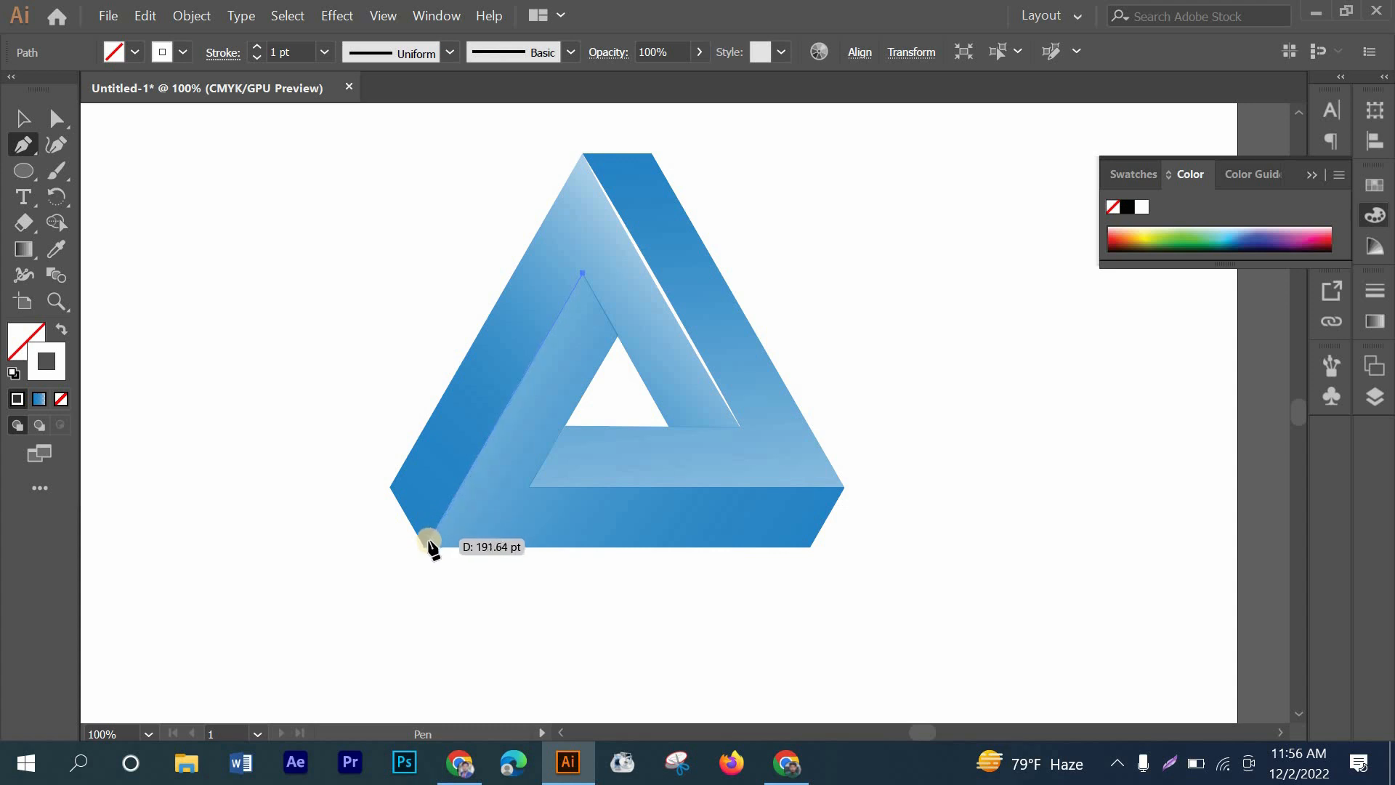
left_click(427, 544)
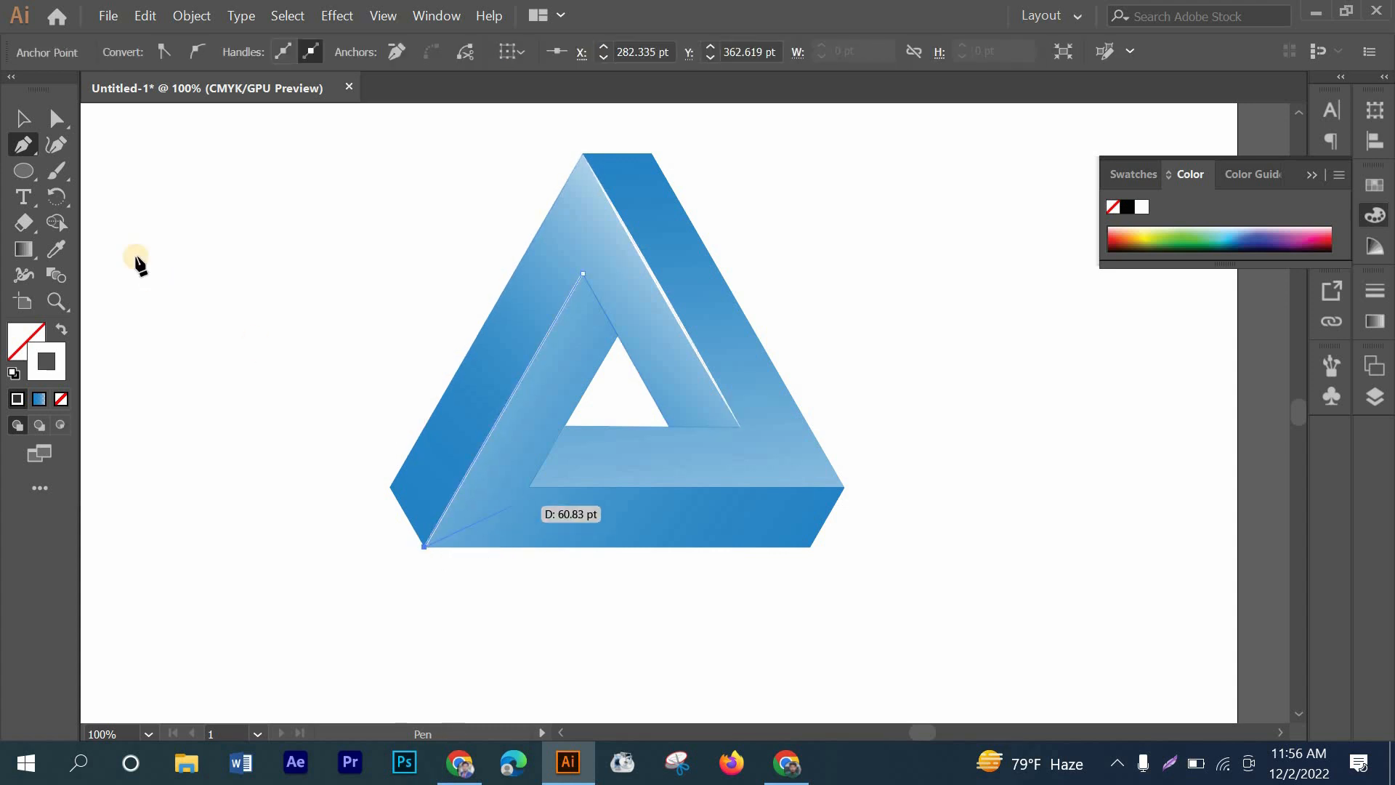
left_click(23, 118)
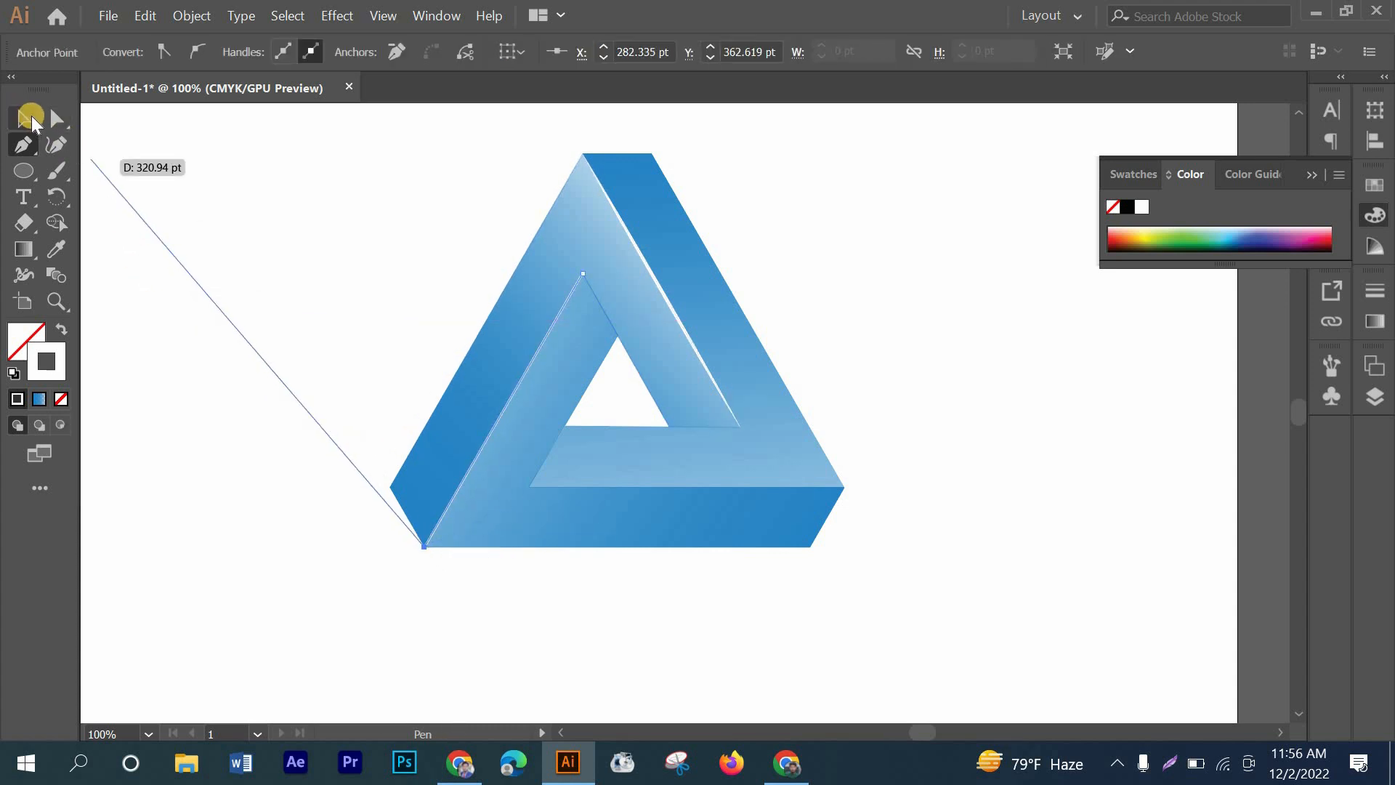
- Apply the lens-shaped width profile tapering at both ends to the second white seam line on the left, then deselect it
left_click(175, 167)
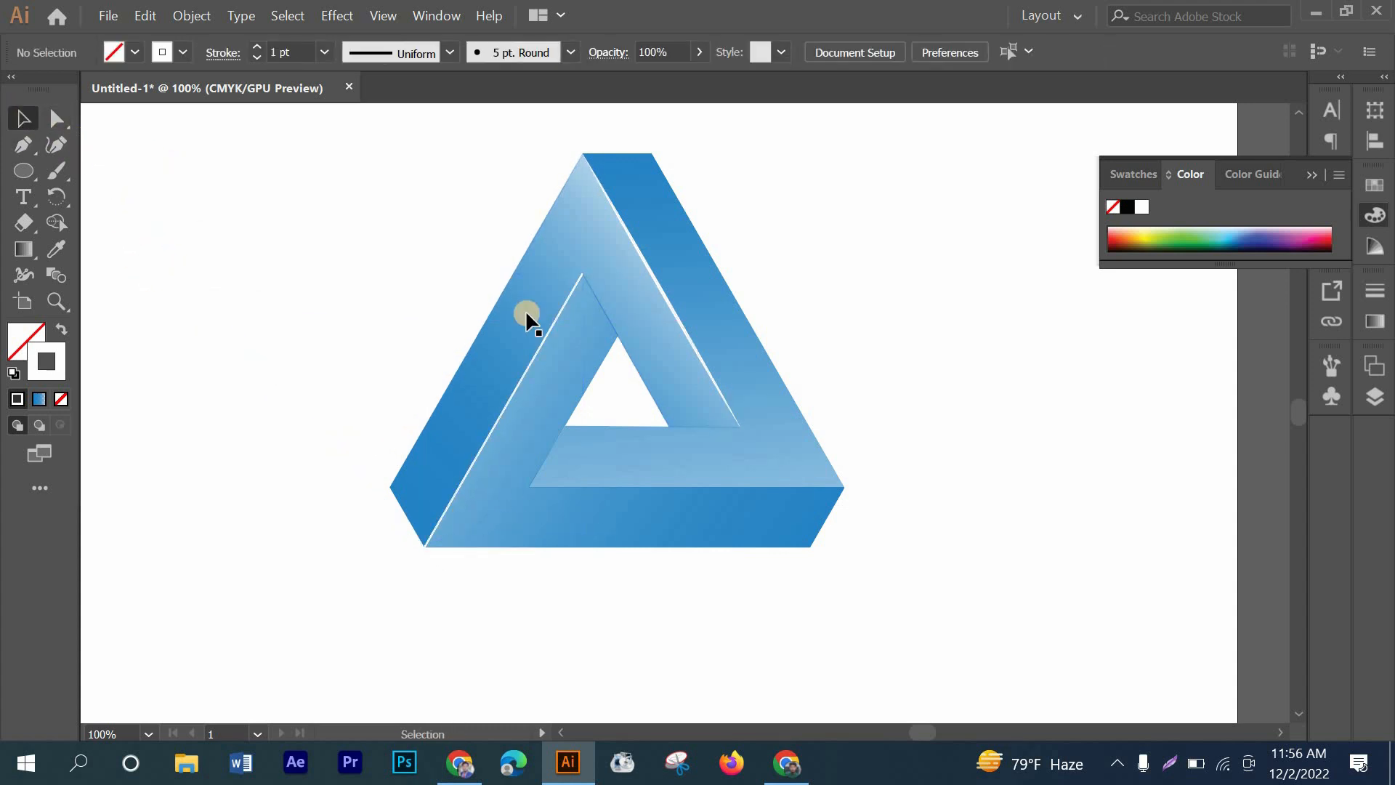
left_click(536, 354)
left_click(415, 58)
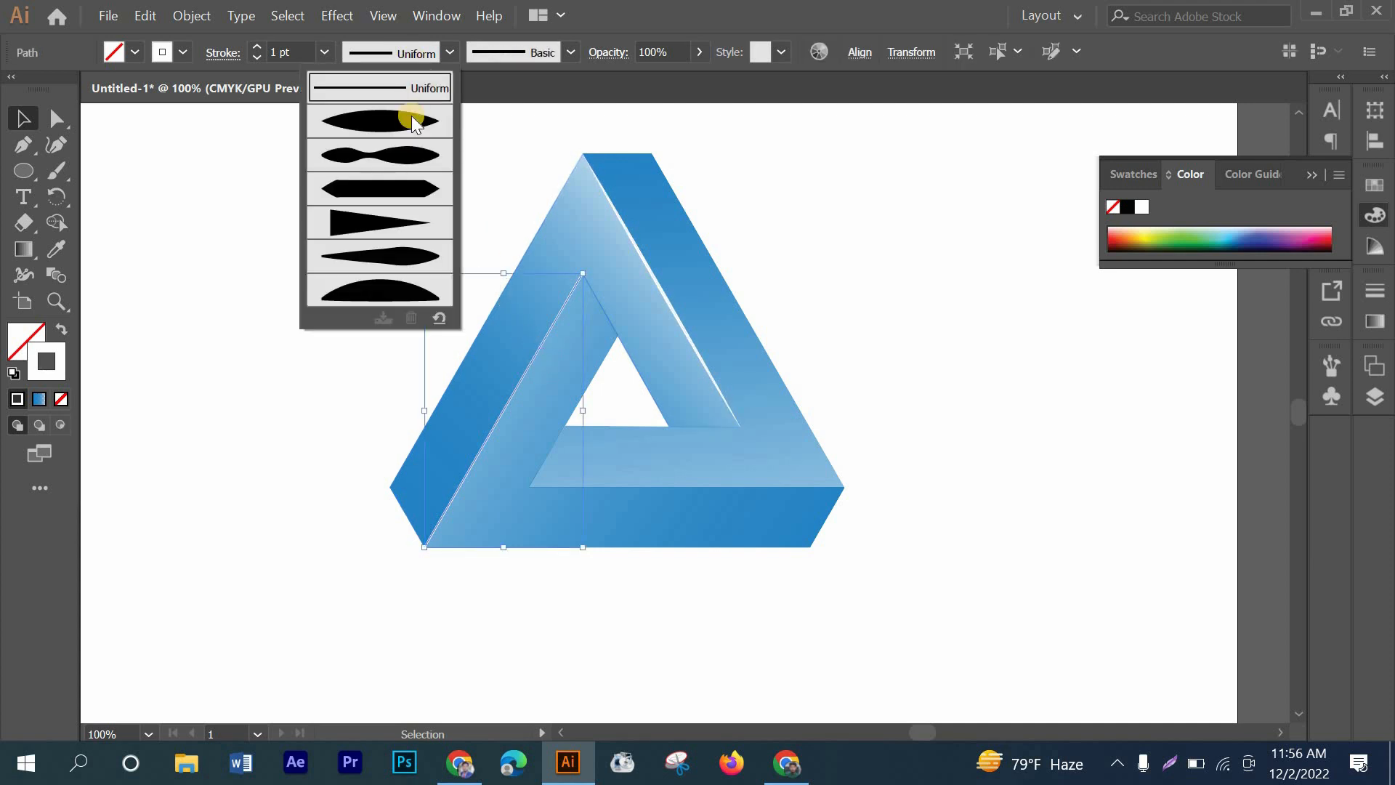
left_click(410, 120)
left_click(309, 275)
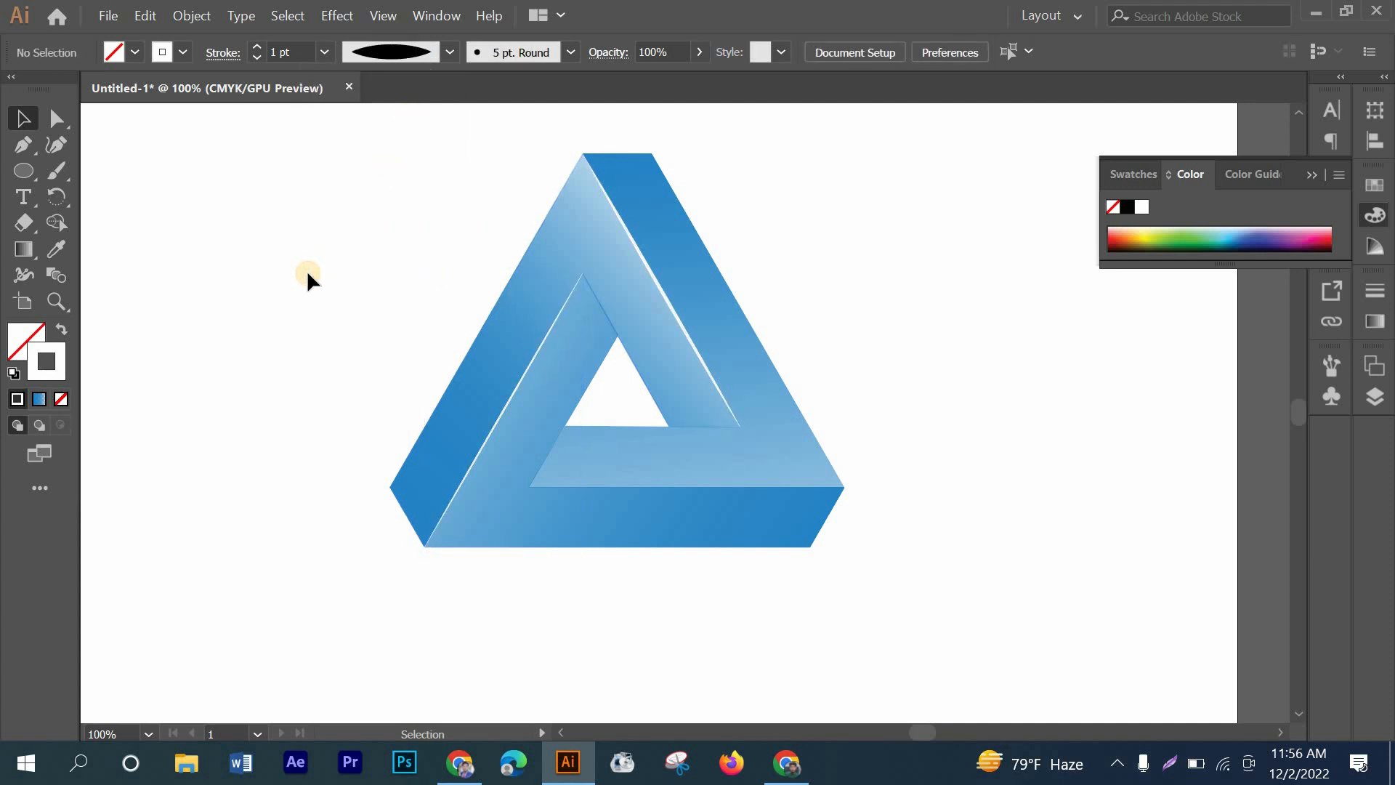
- Draw a third white 1 pt line along the lower seam from its inner left corner to the triangle's far right corner
left_click(24, 146)
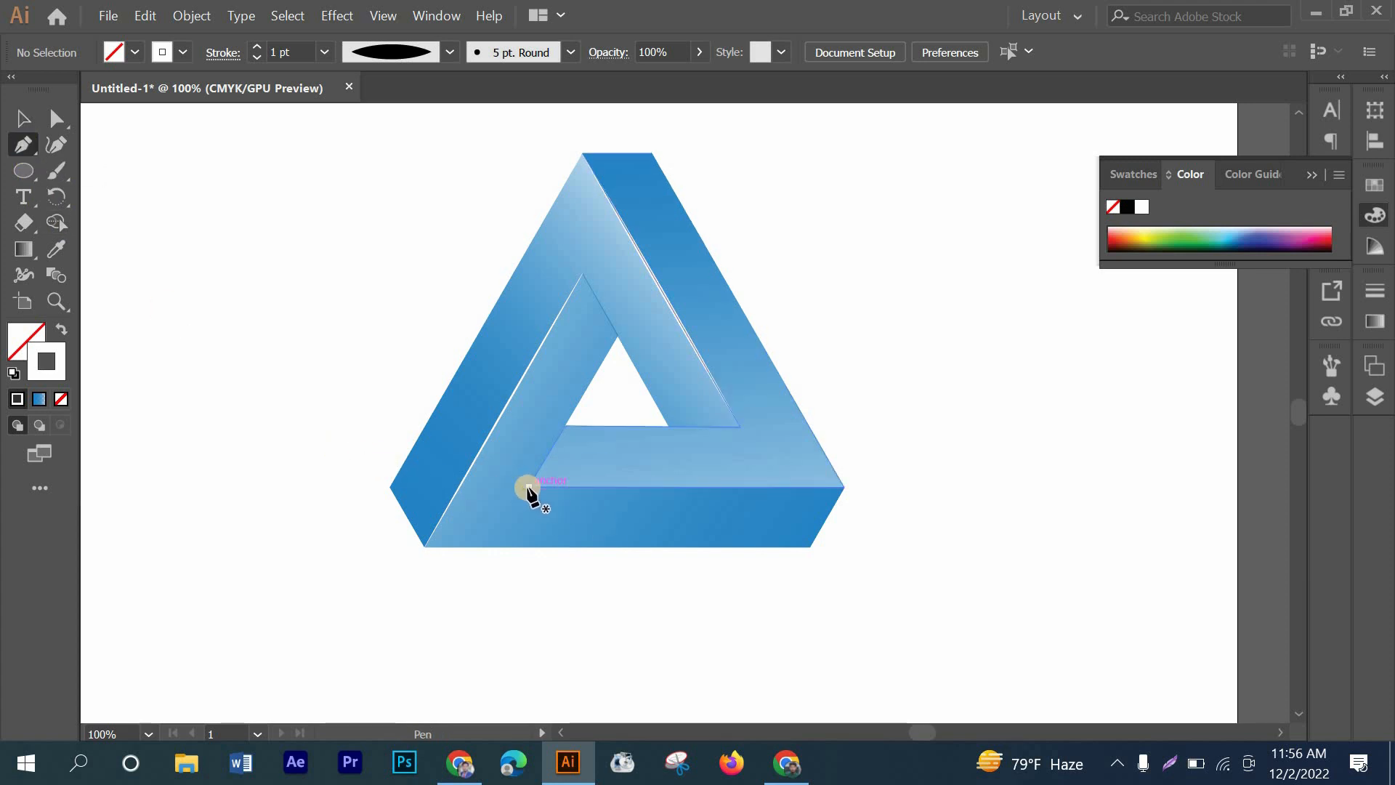
left_click(528, 487)
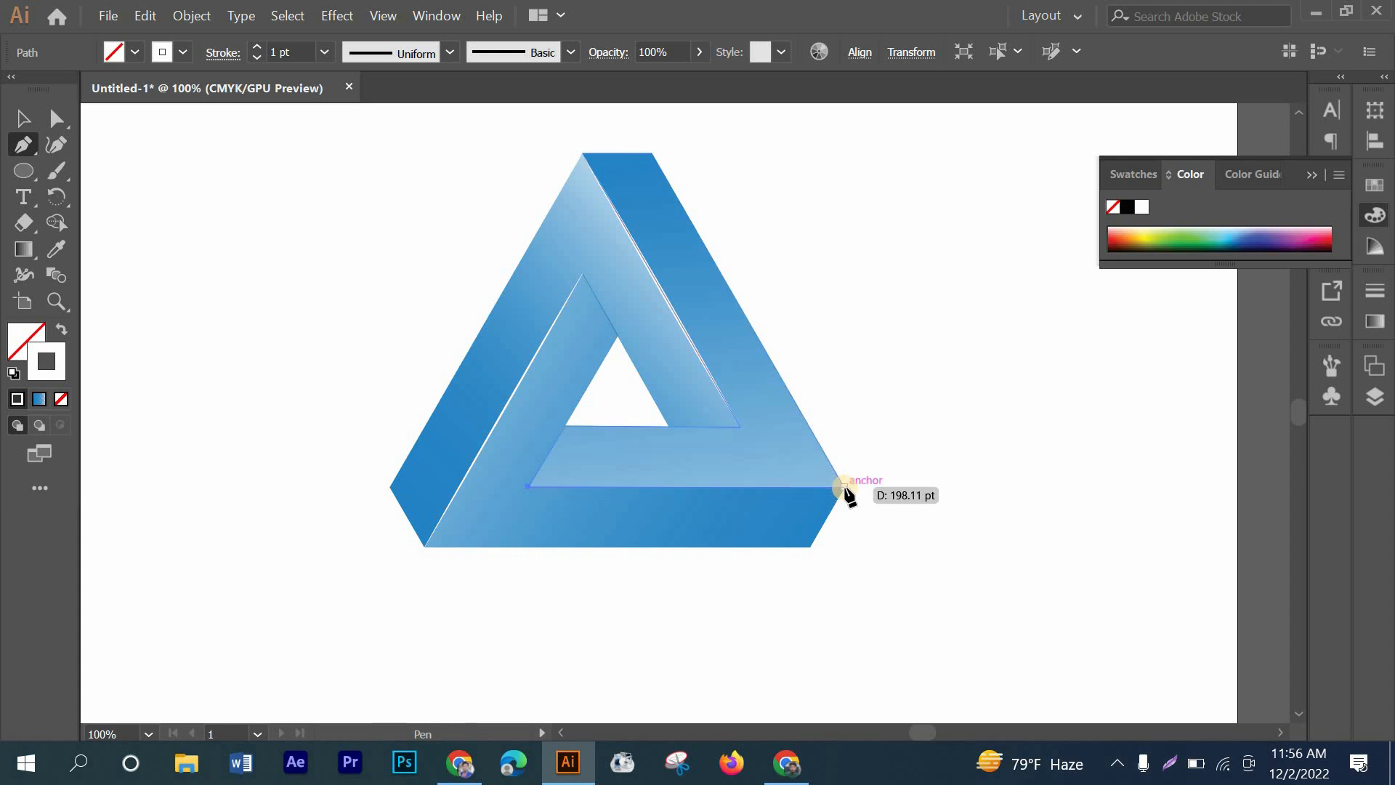
left_click(843, 487)
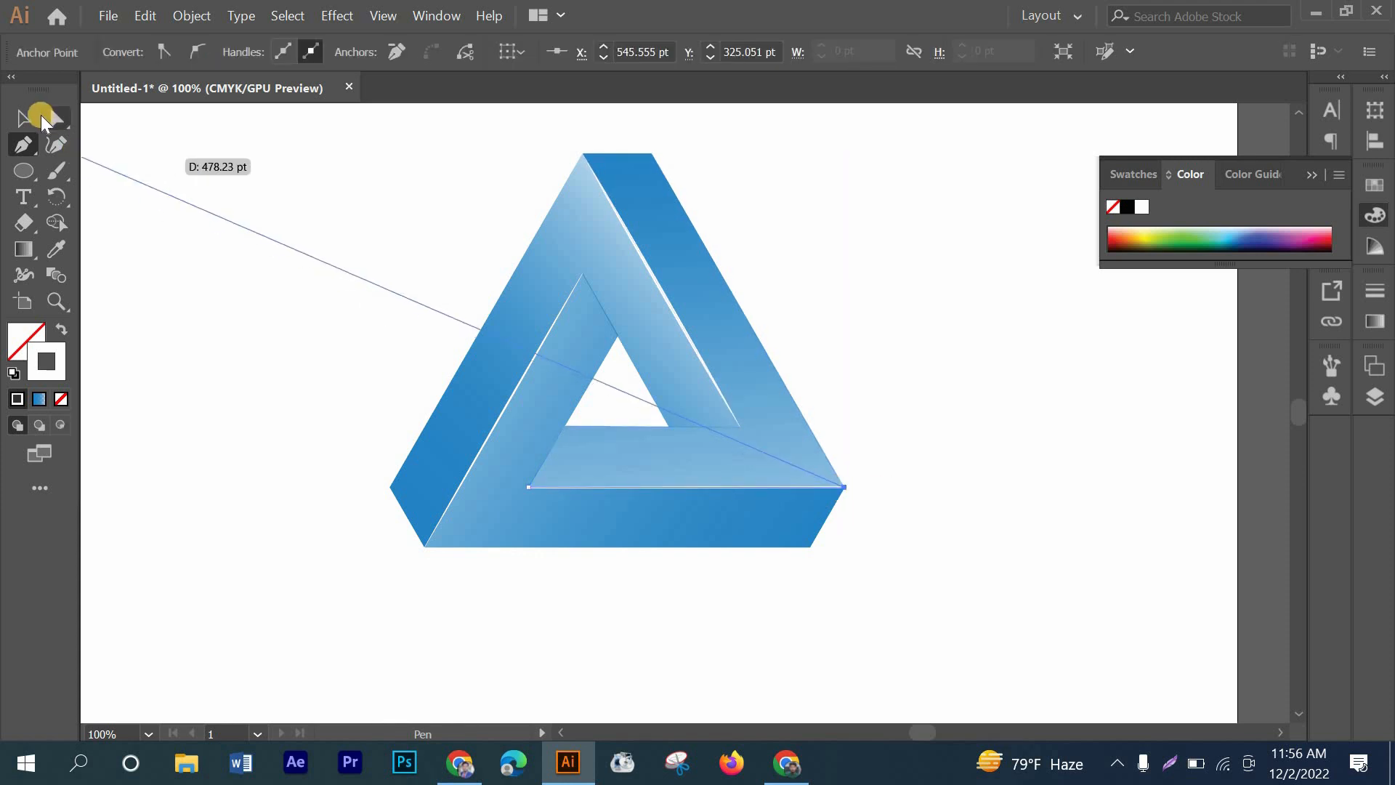
left_click(18, 118)
left_click(296, 249)
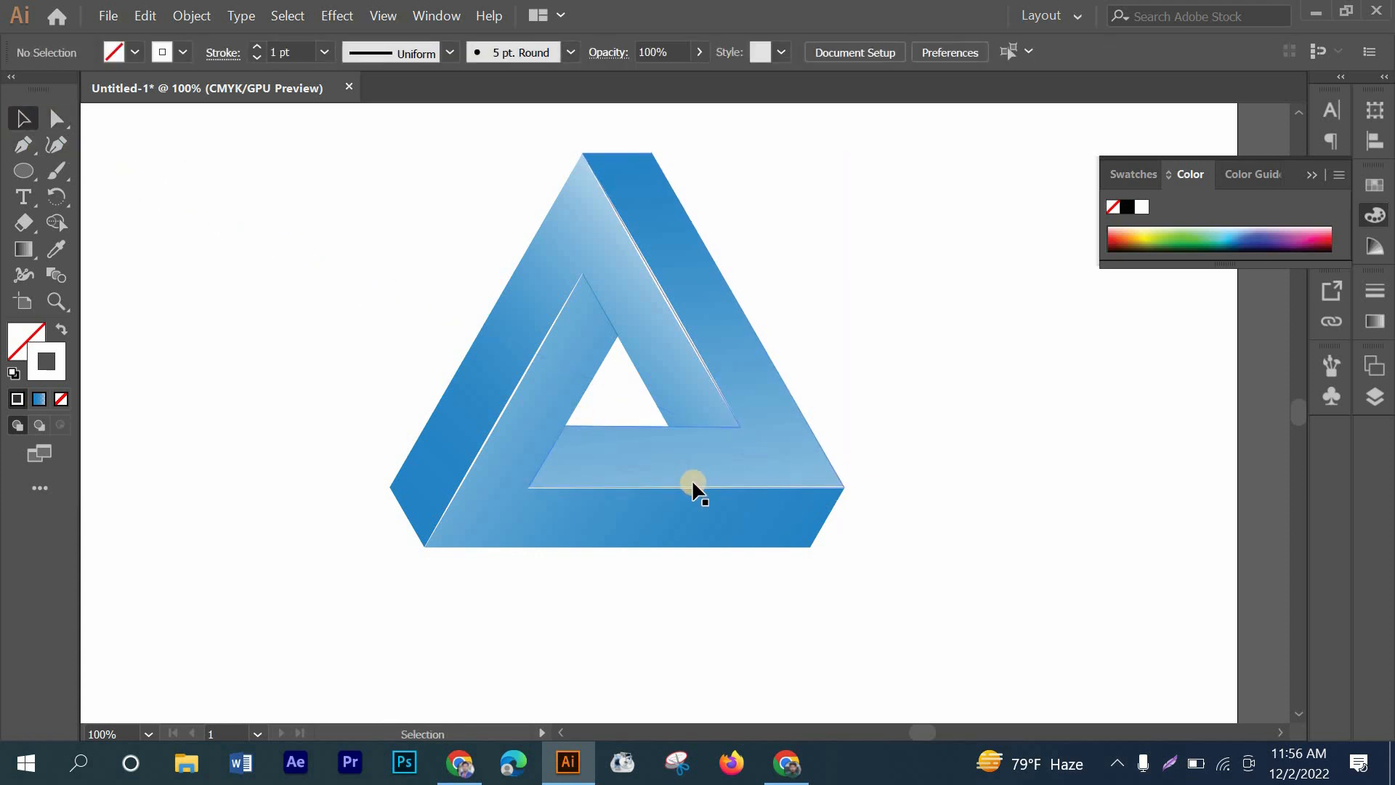
- Apply the lens-shaped width profile to the horizontal white seam line and deselect it
left_click(693, 487)
left_click(334, 295)
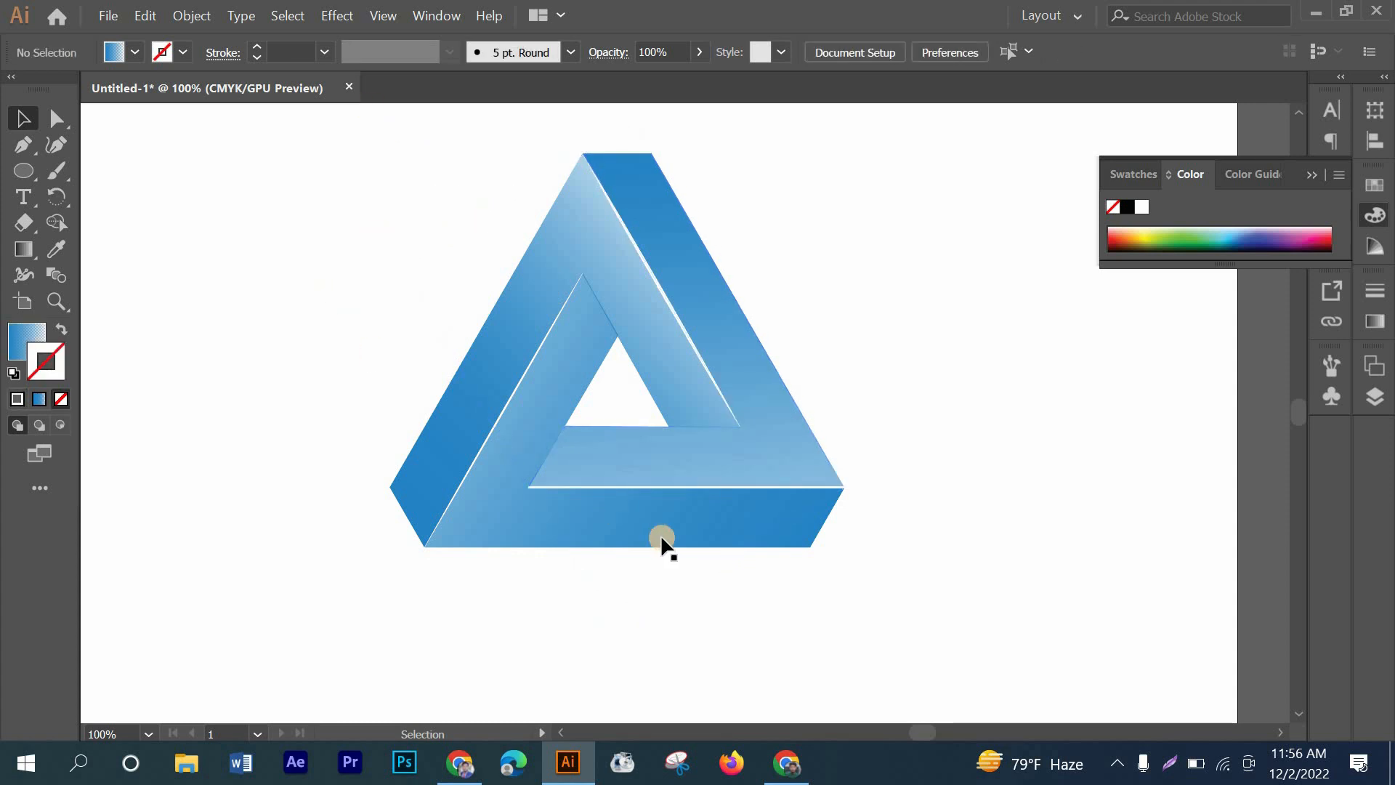
left_click(661, 490)
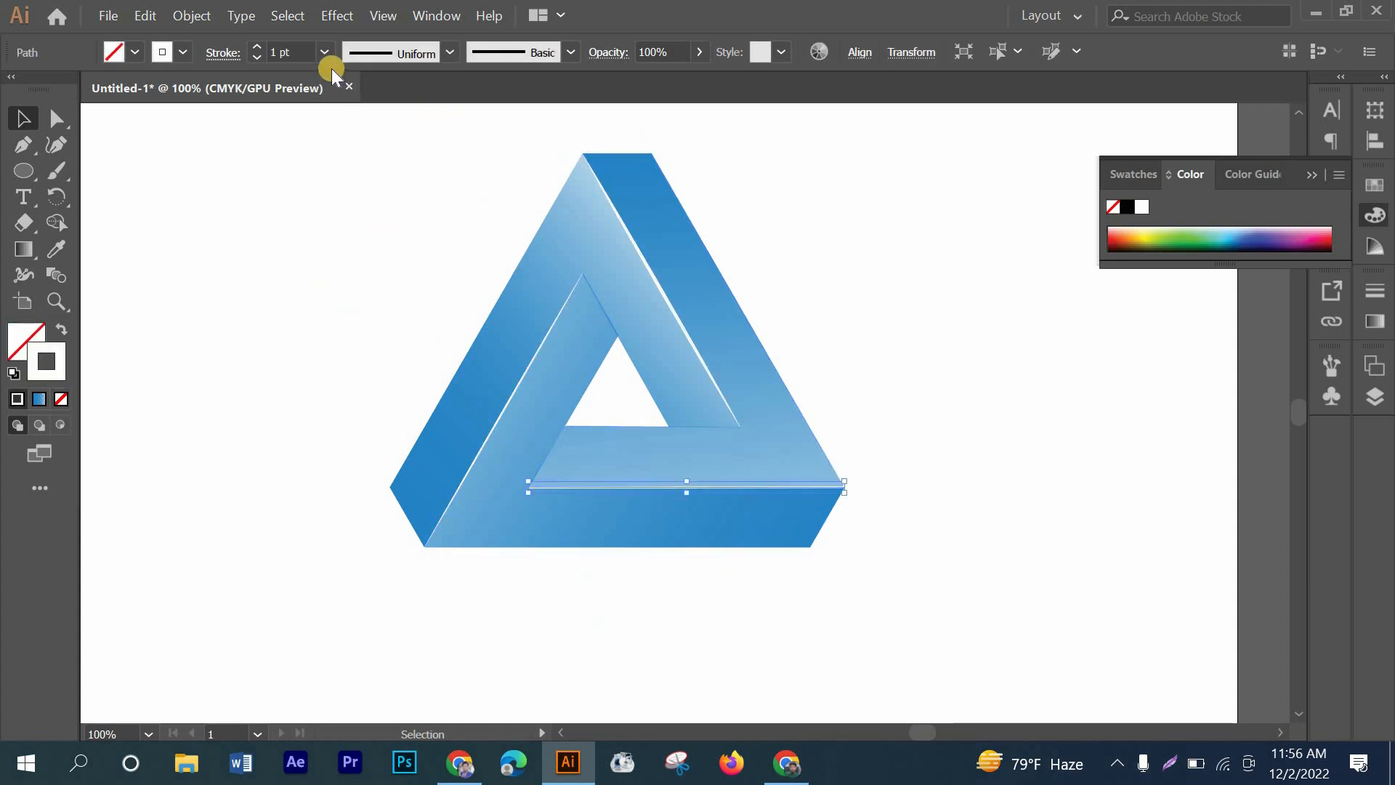
left_click(383, 56)
left_click(380, 120)
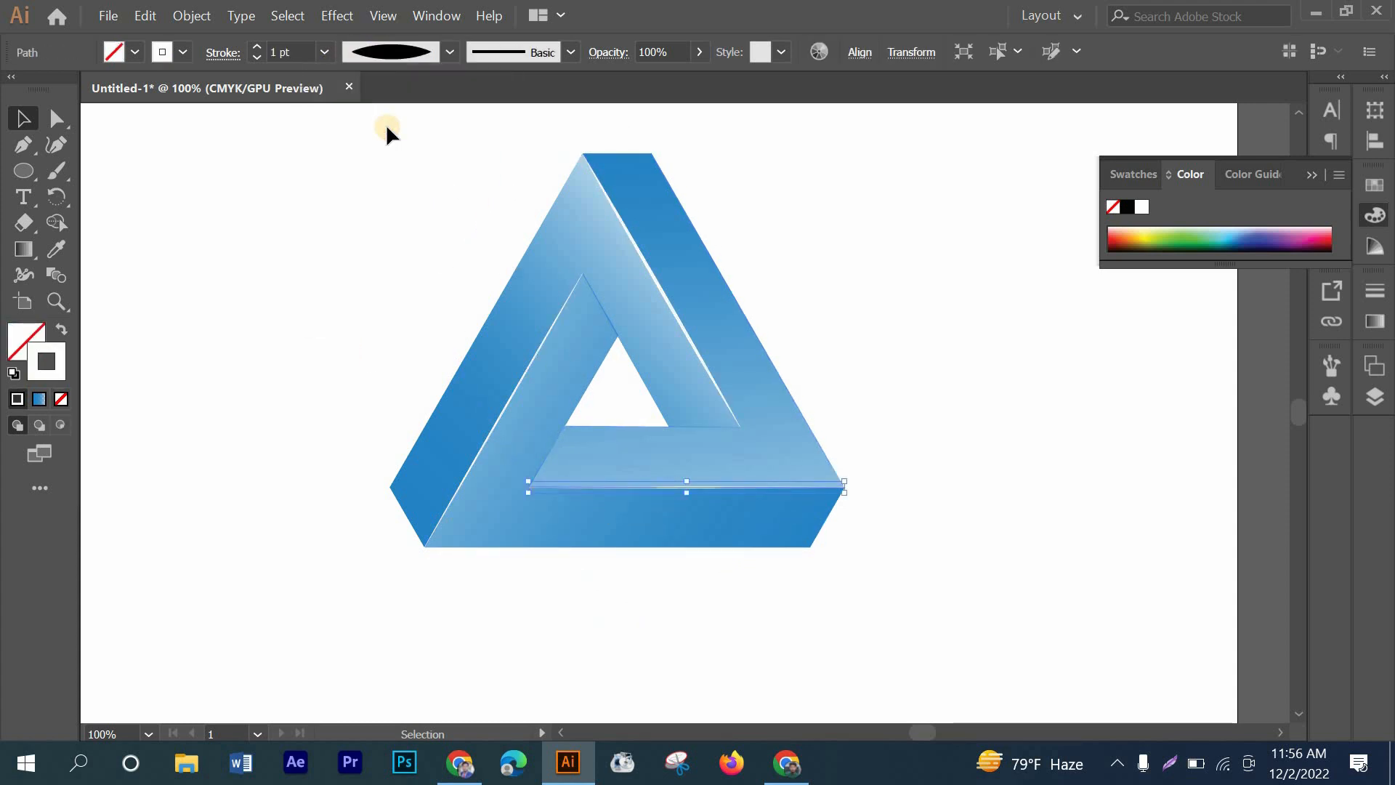
left_click(287, 209)
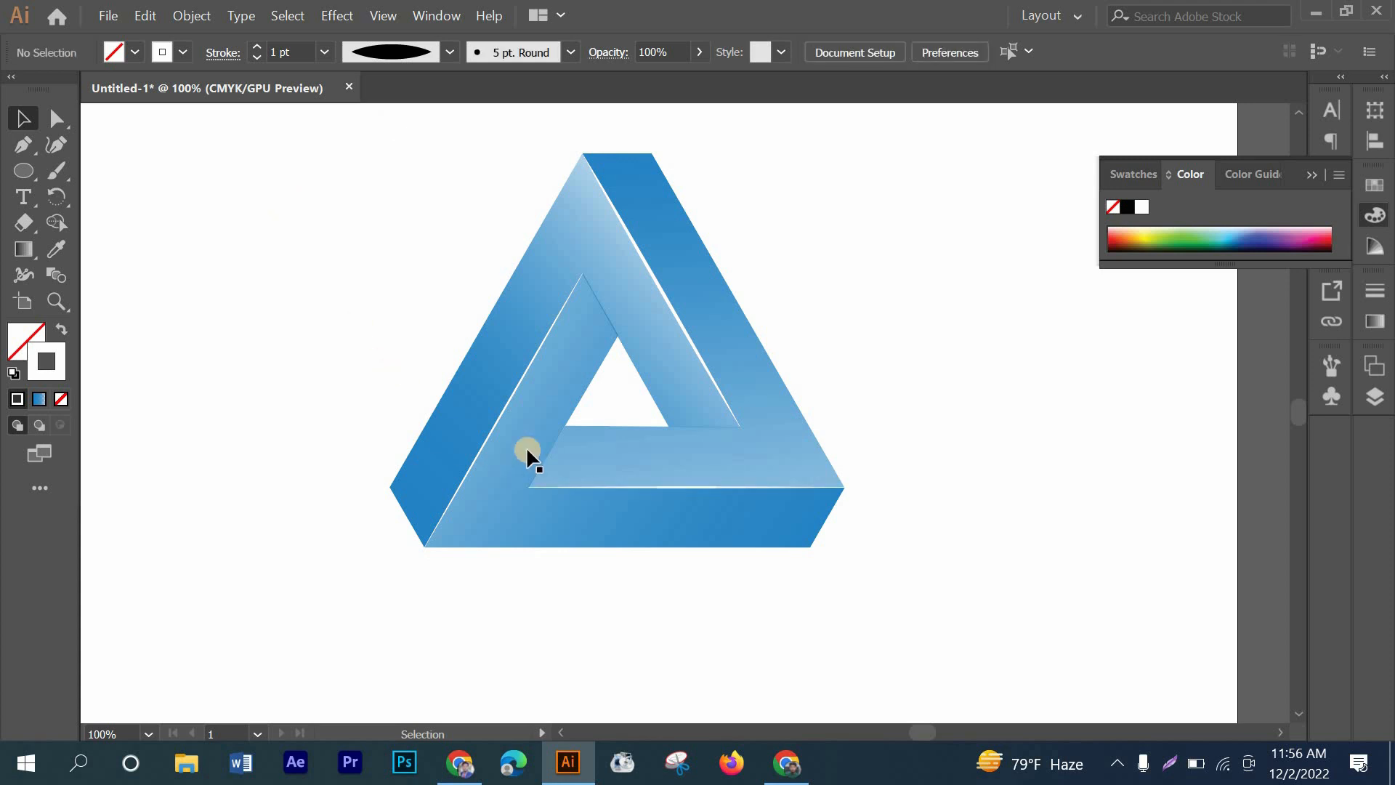
- Set the stroke of the left and horizontal white seam lines to 2 pt to match the right one, then deselect them
left_click(682, 321)
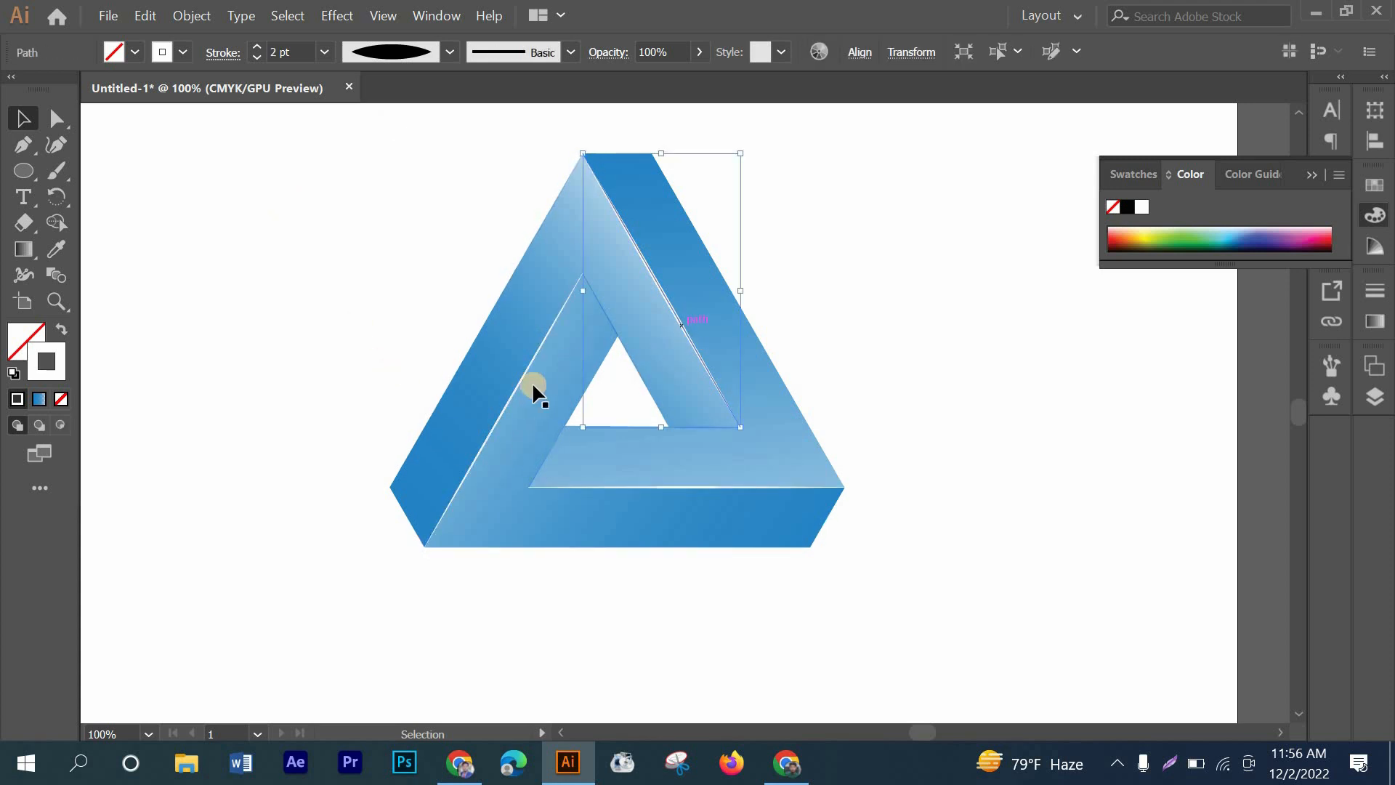
left_click(513, 393)
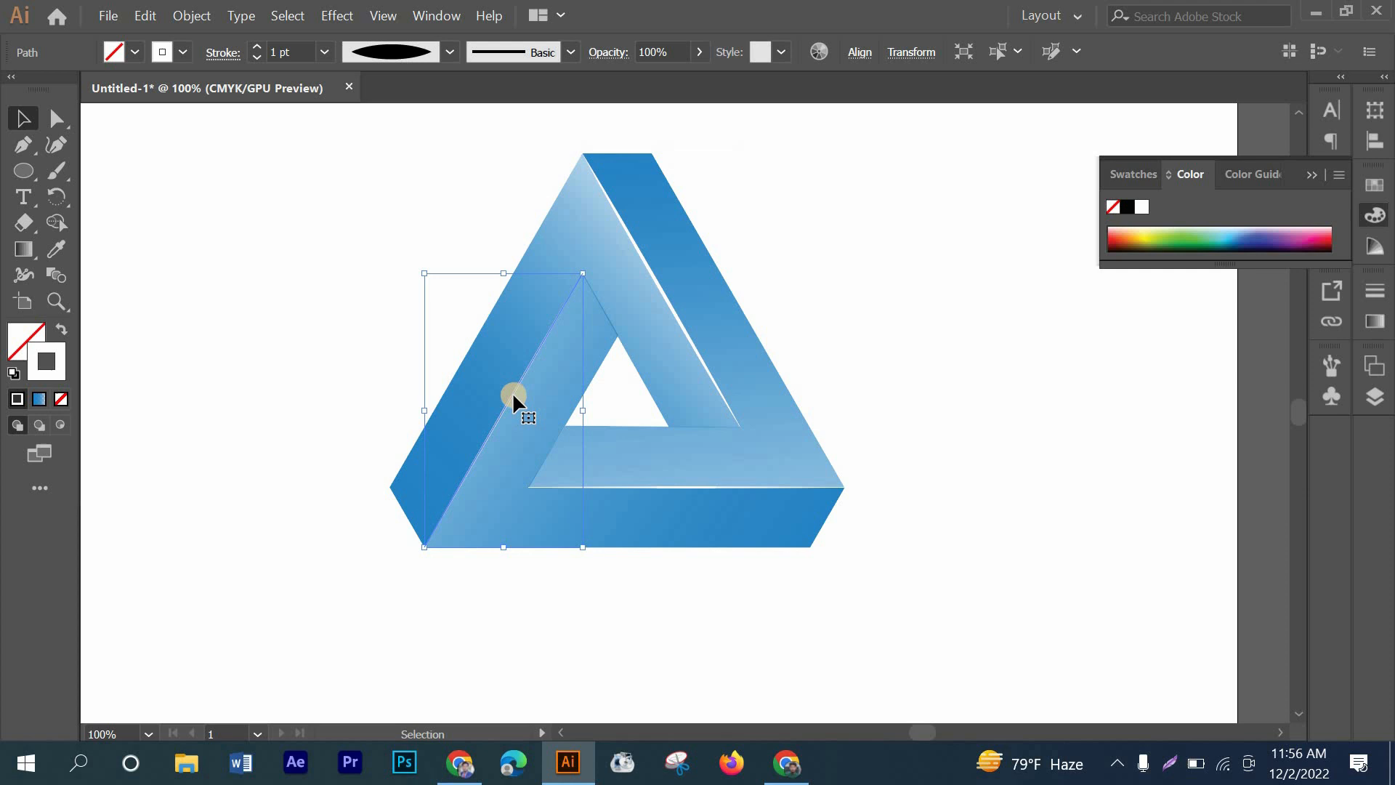
left_click(639, 485, "shift")
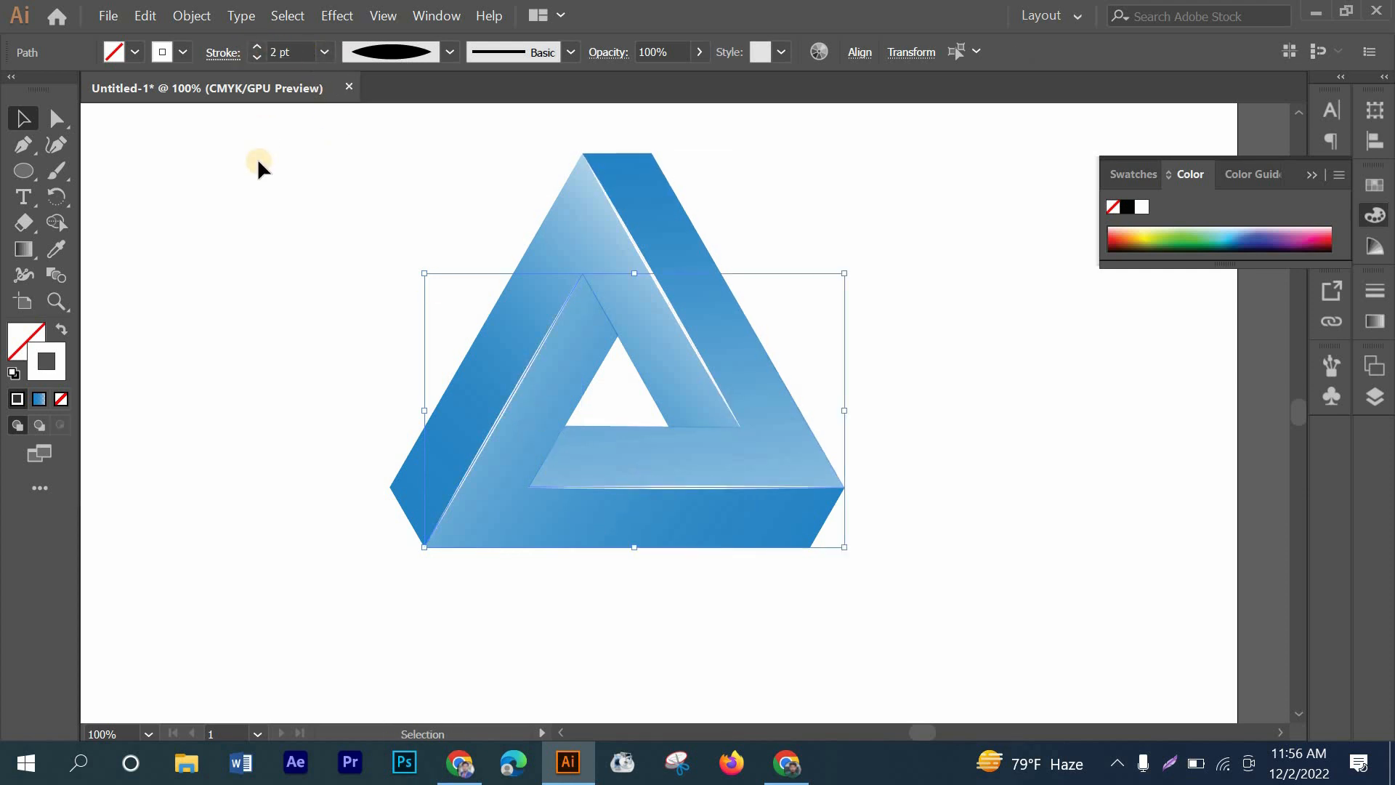
left_click(1120, 536)
scroll(913, 457, "down", 2)
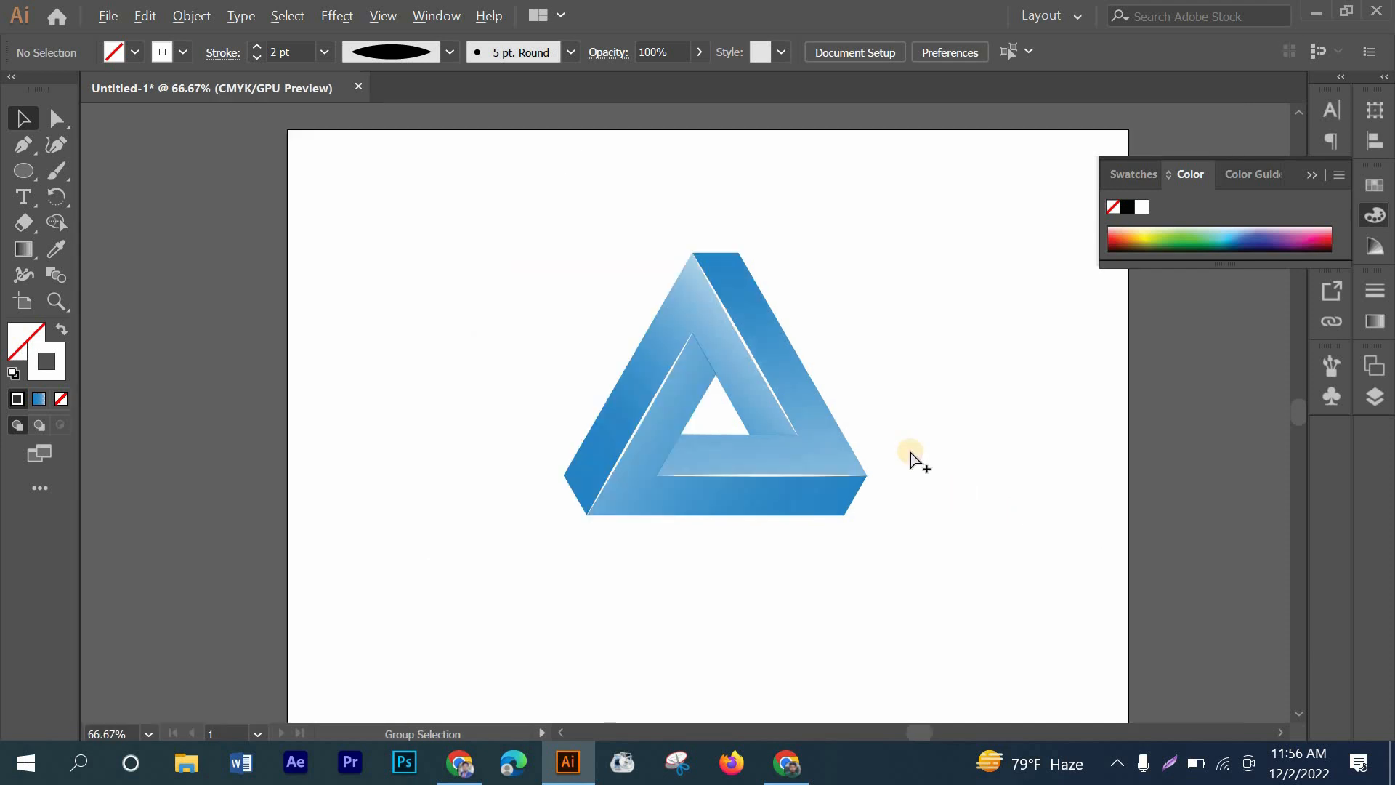
scroll(1049, 501, "up", 1)
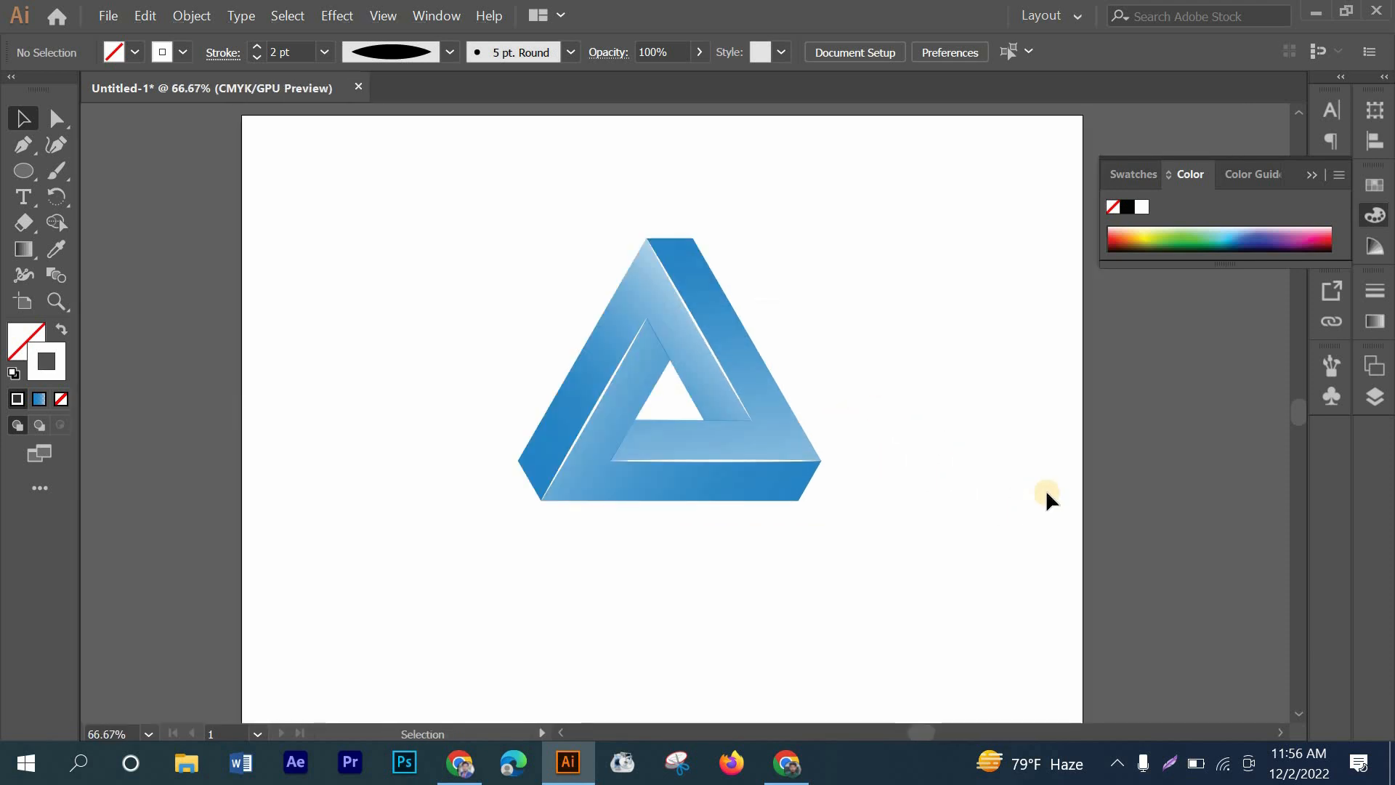
scroll(1049, 502, "down", 1)
scroll(1048, 501, "up", 2)
scroll(1049, 502, "down", 1)
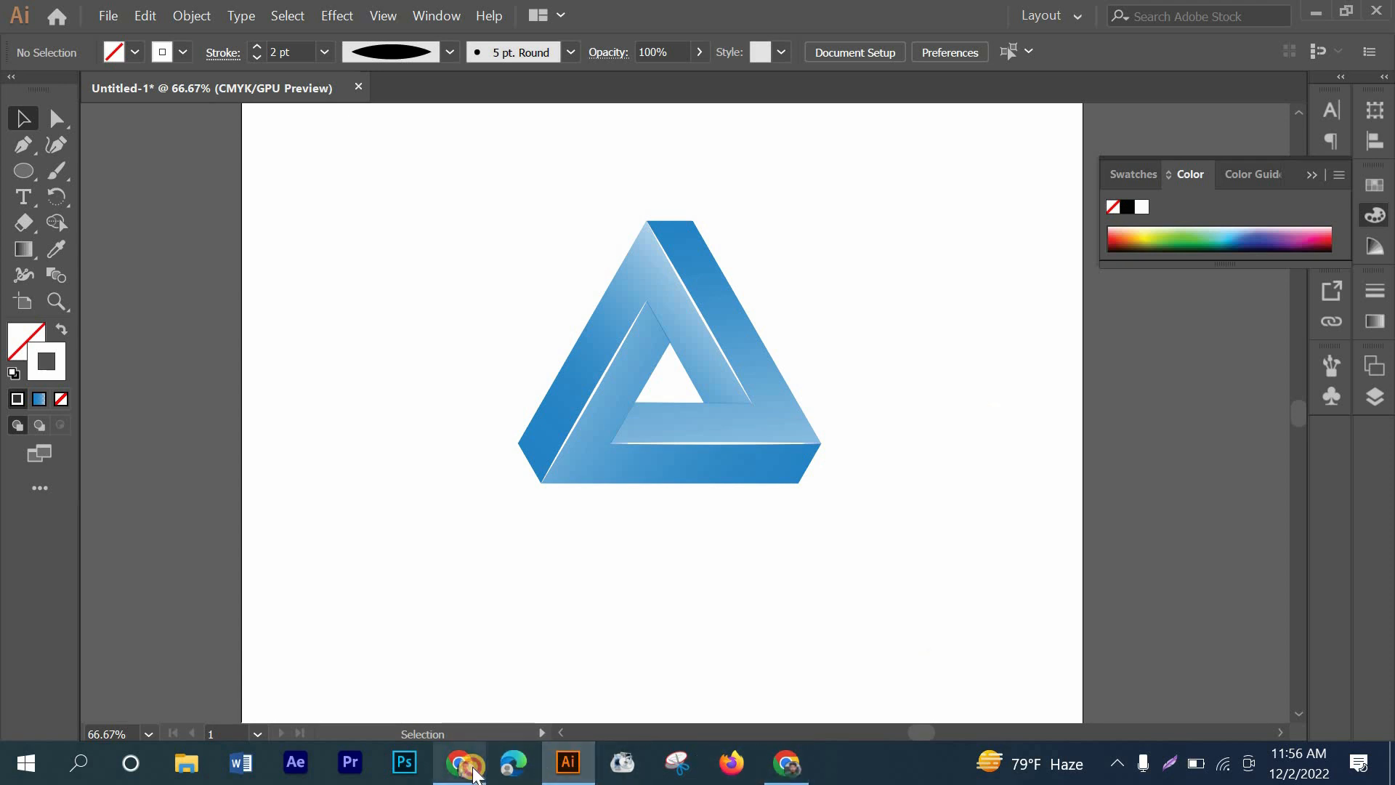
- Switch to Chrome, copy the Freepik grey gradient background image from the search results, and paste it into the Illustrator document
left_click(464, 764)
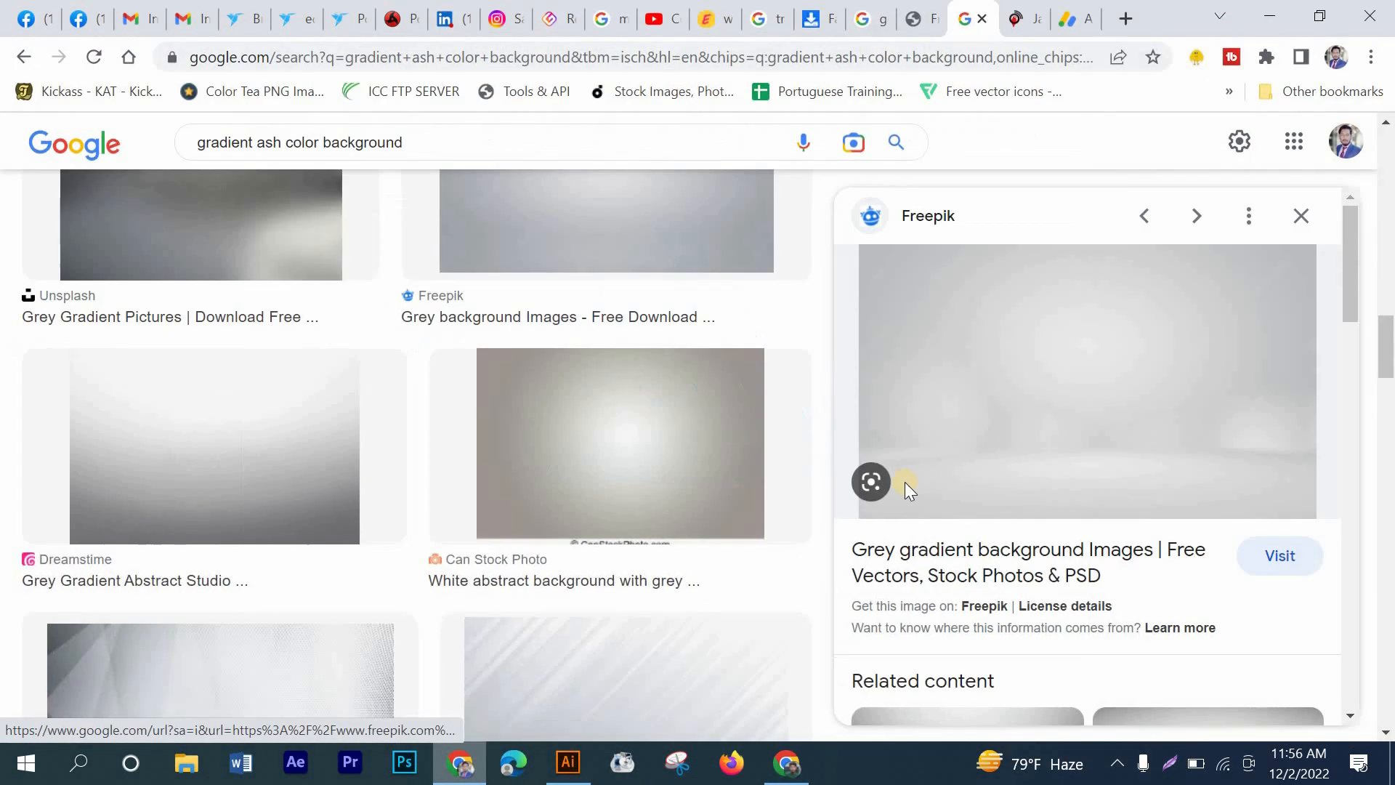
right_click(1052, 335)
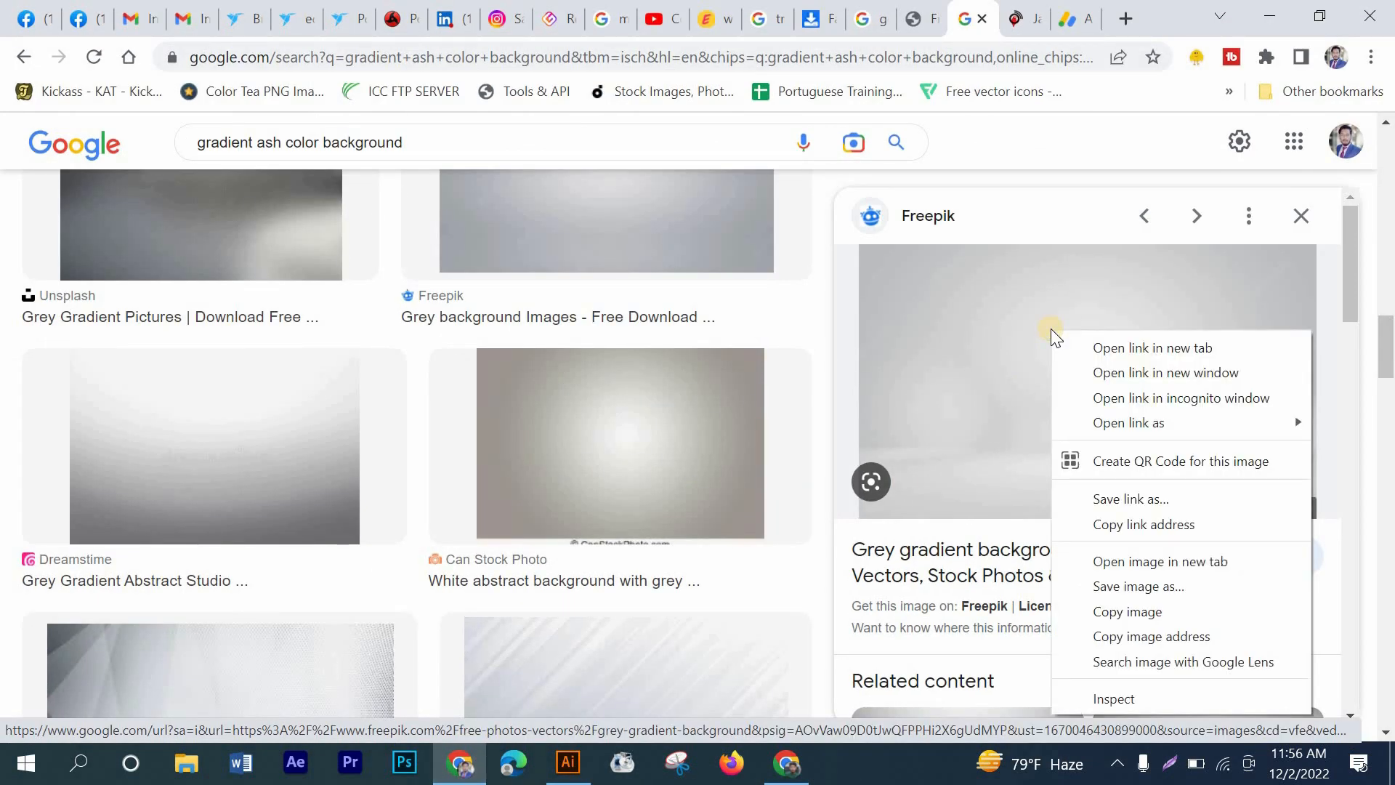
left_click(1124, 611)
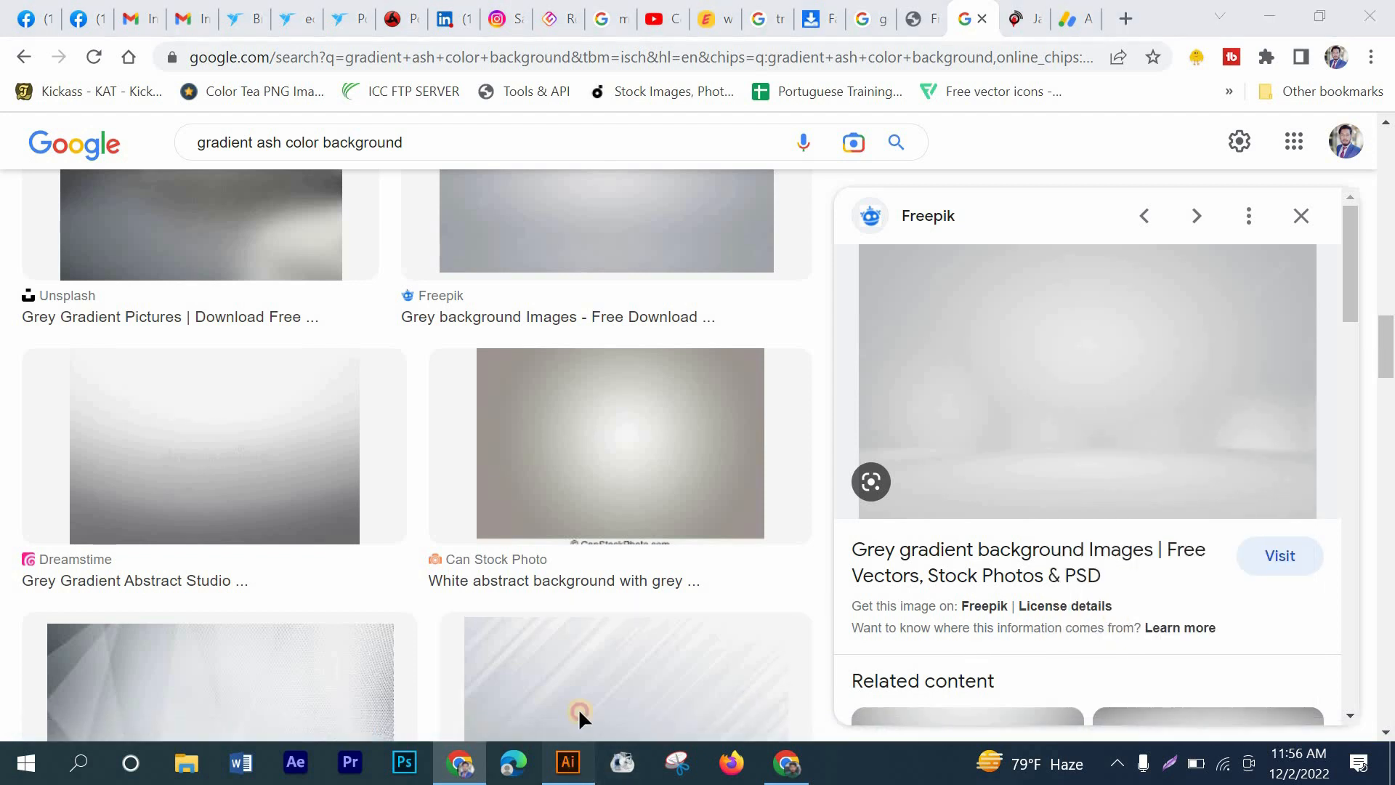
left_click(568, 762)
key("ctrl+v")
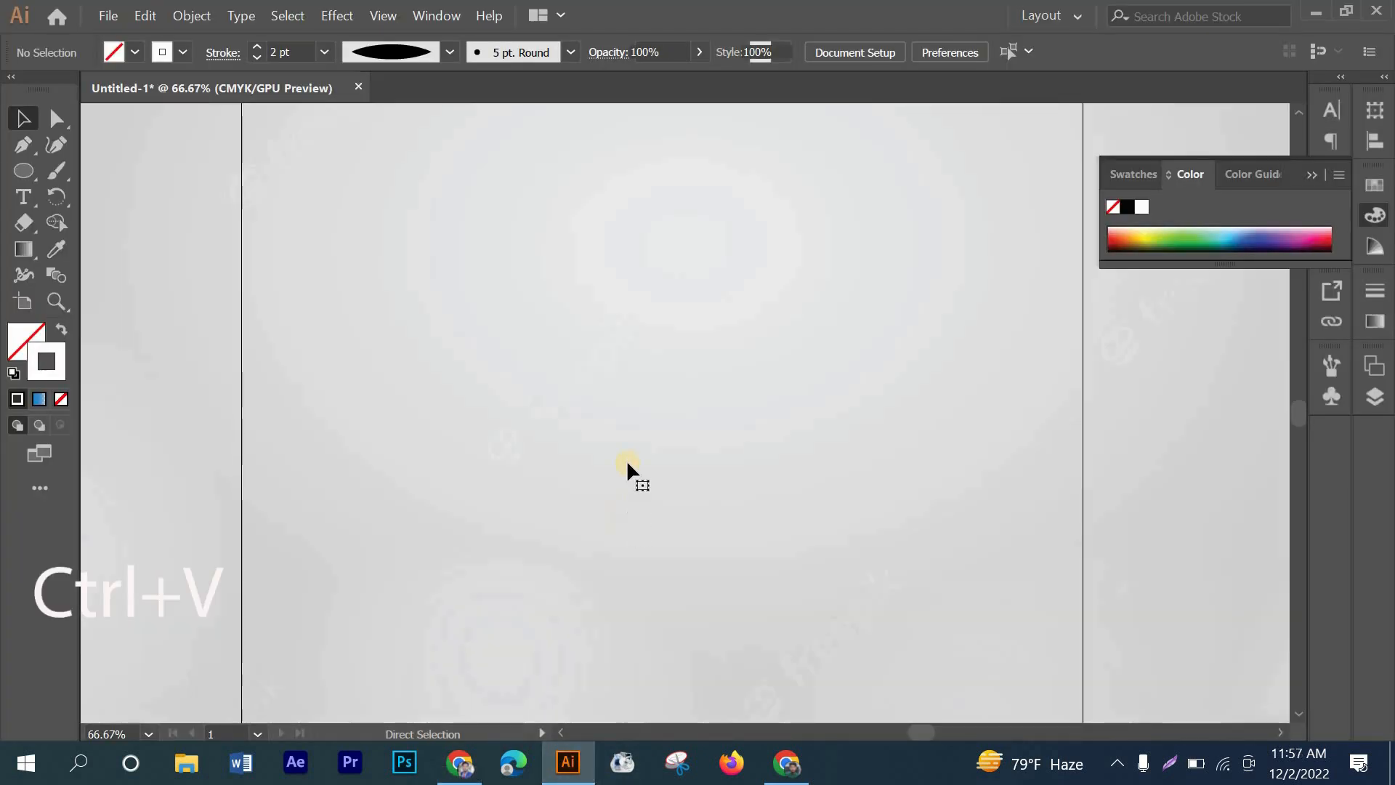
scroll(627, 464, "down", 3)
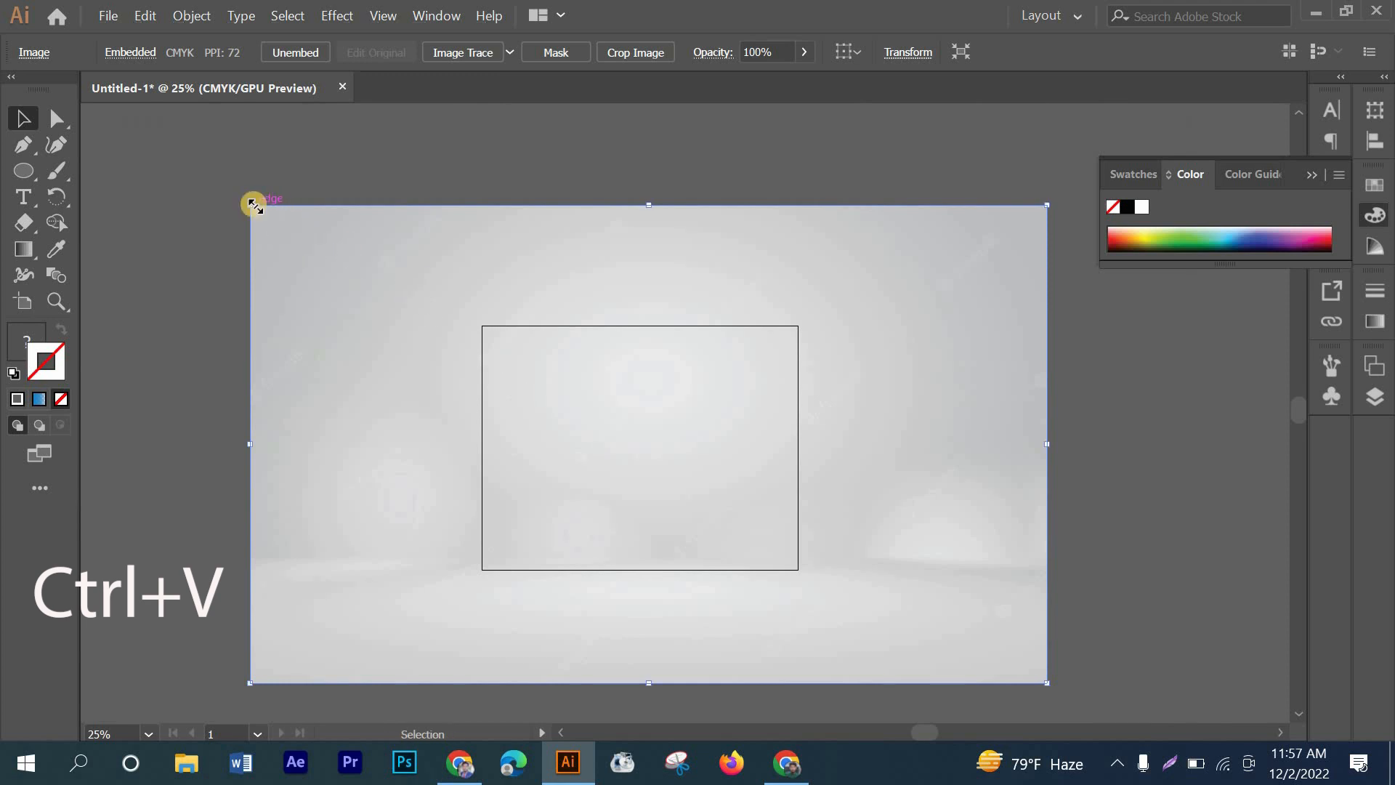
- Scale and position the pasted grey background image so that it exactly covers the artboard
left_click_drag(254, 204, 478, 341)
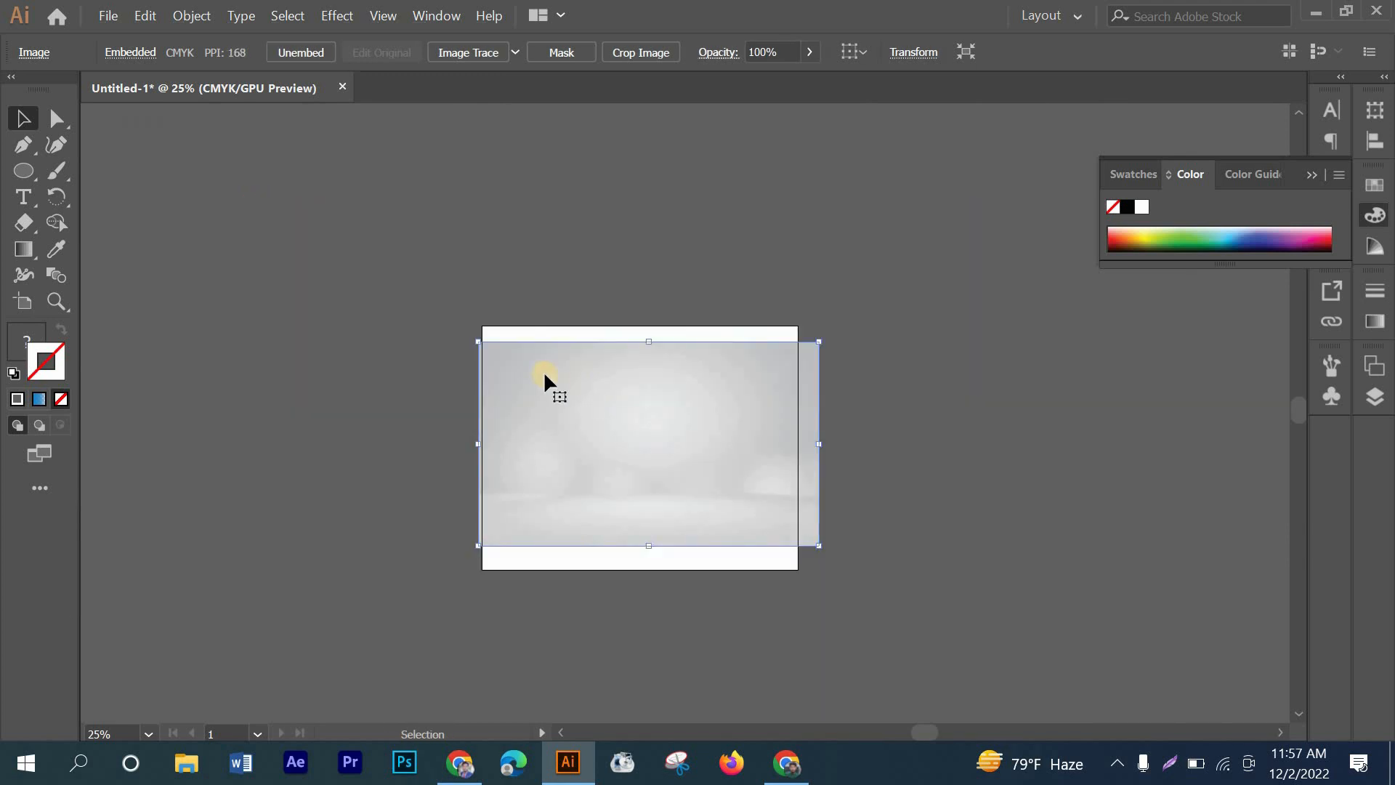
left_click_drag(545, 375, 545, 357)
scroll(545, 358, "up", 2)
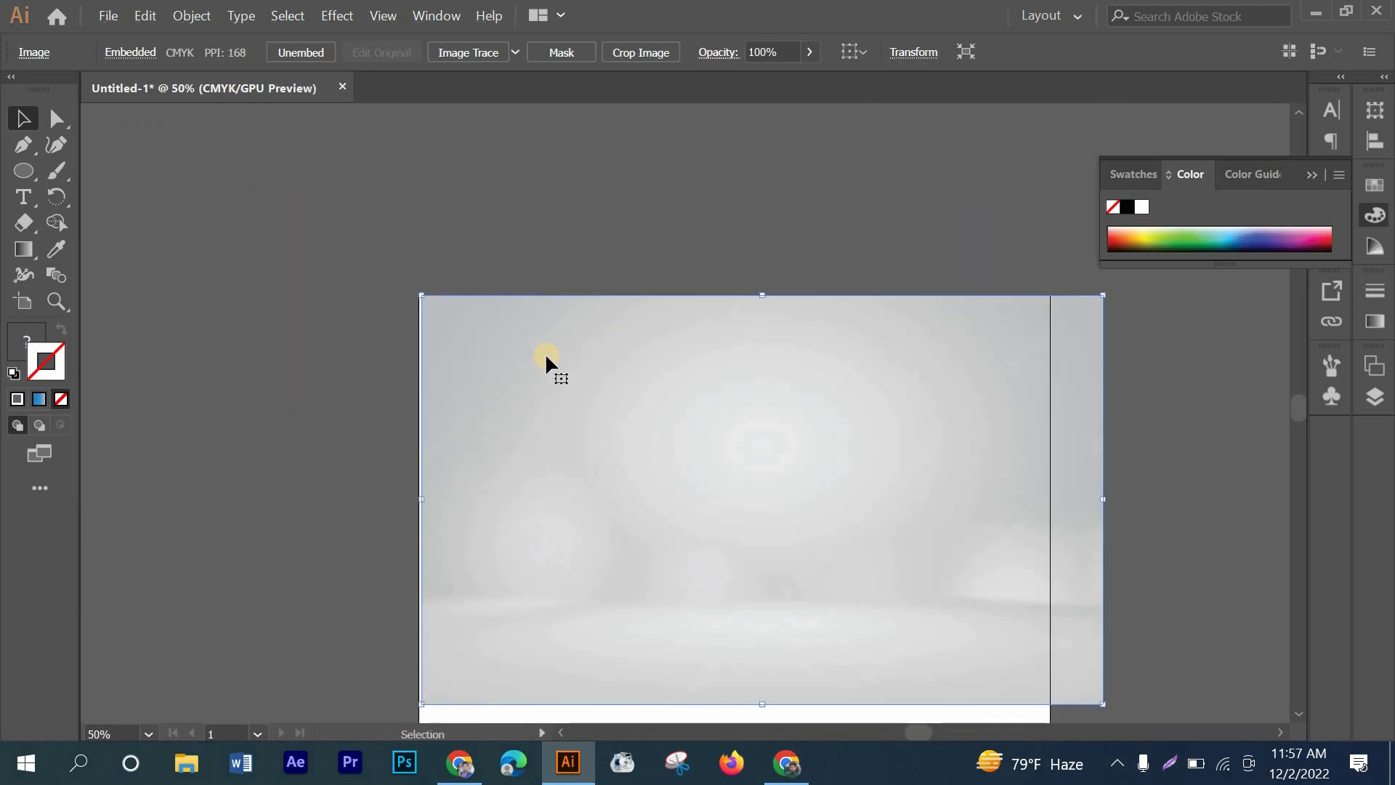
scroll(545, 352, "down", 2)
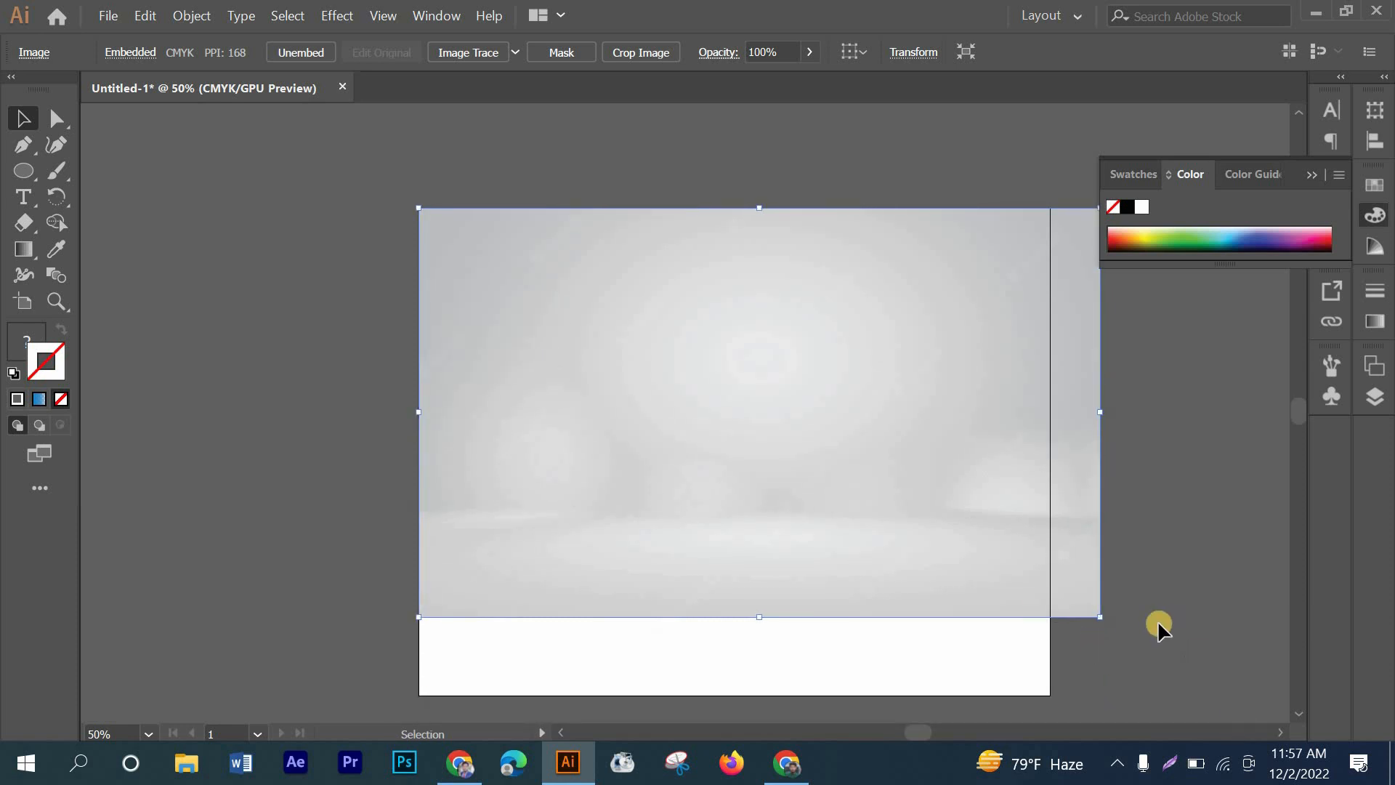
left_click_drag(1100, 616, 1050, 696)
- Send the grey background image to the back, behind the triangle, and deselect it
right_click(784, 355)
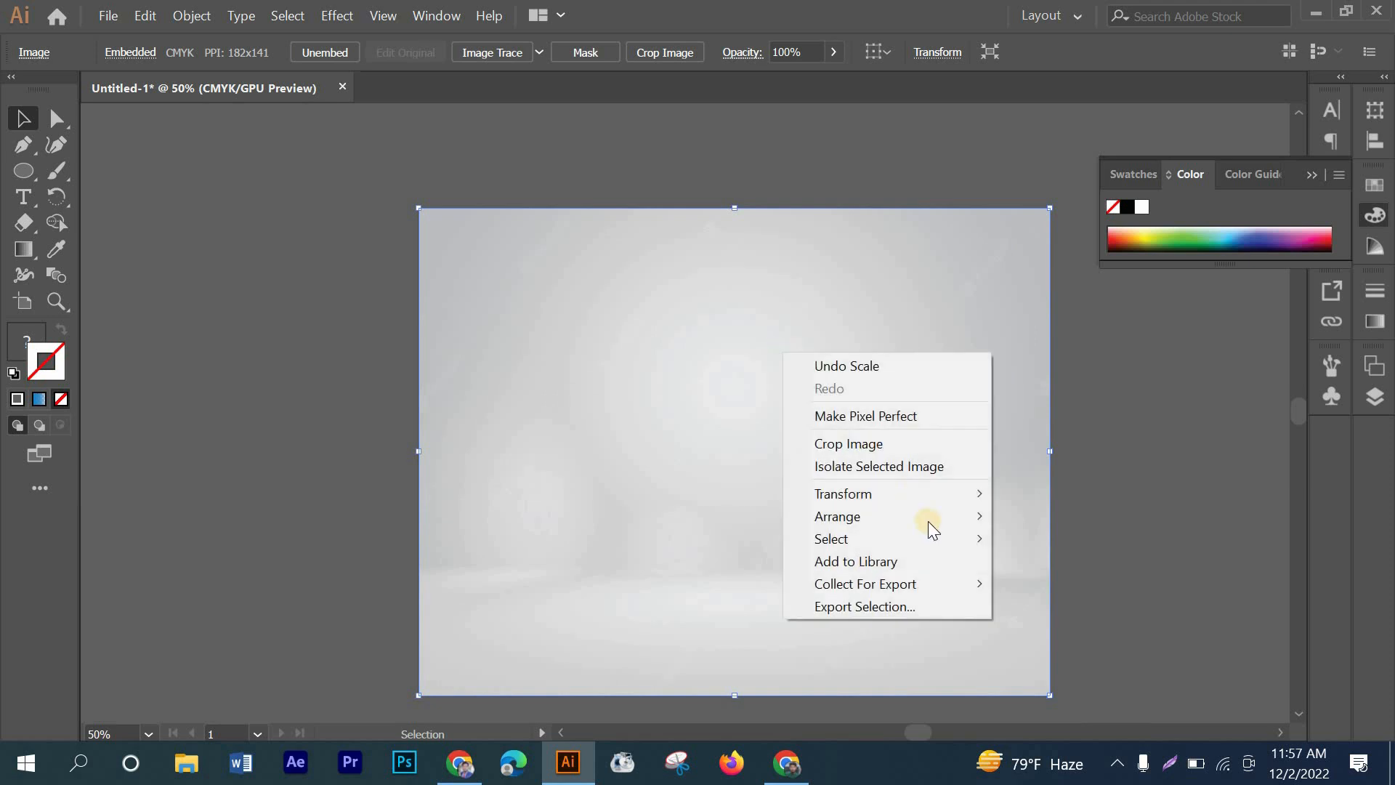
mouse_move(989, 516)
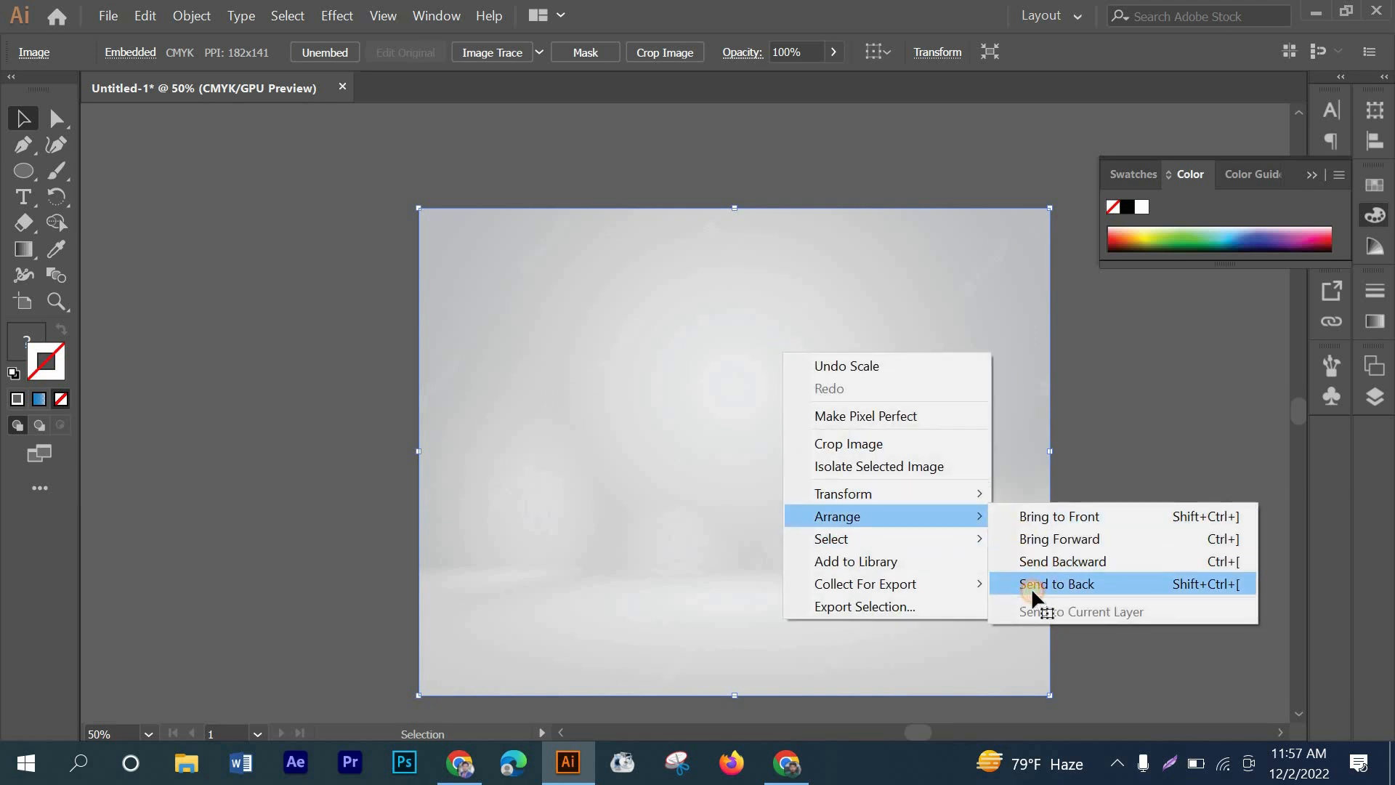
left_click(1031, 586)
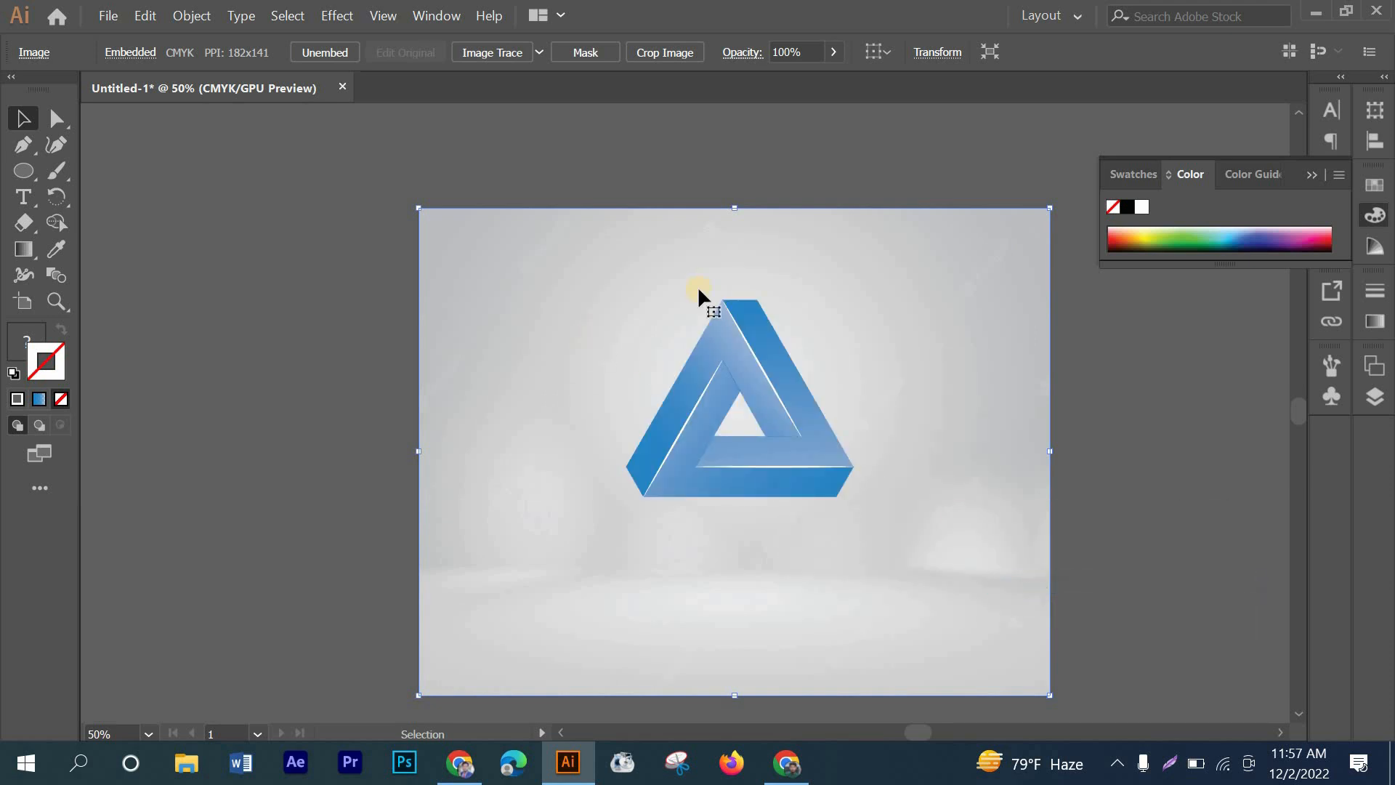
key("ctrl+shift+a")
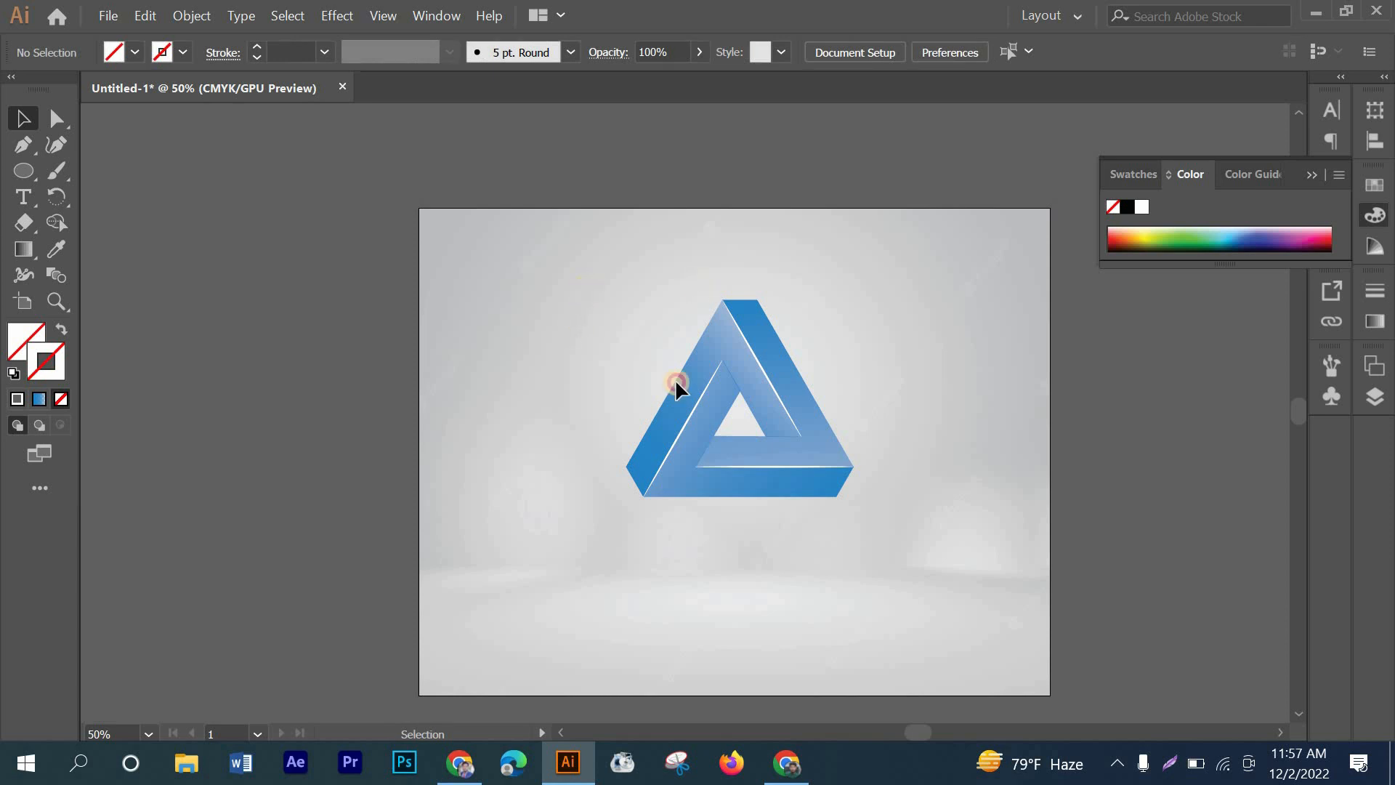
- Group the triangle with its white seam lines, centre it in the artboard's upper half, and enlarge it slightly
left_click_drag(881, 532, 879, 528)
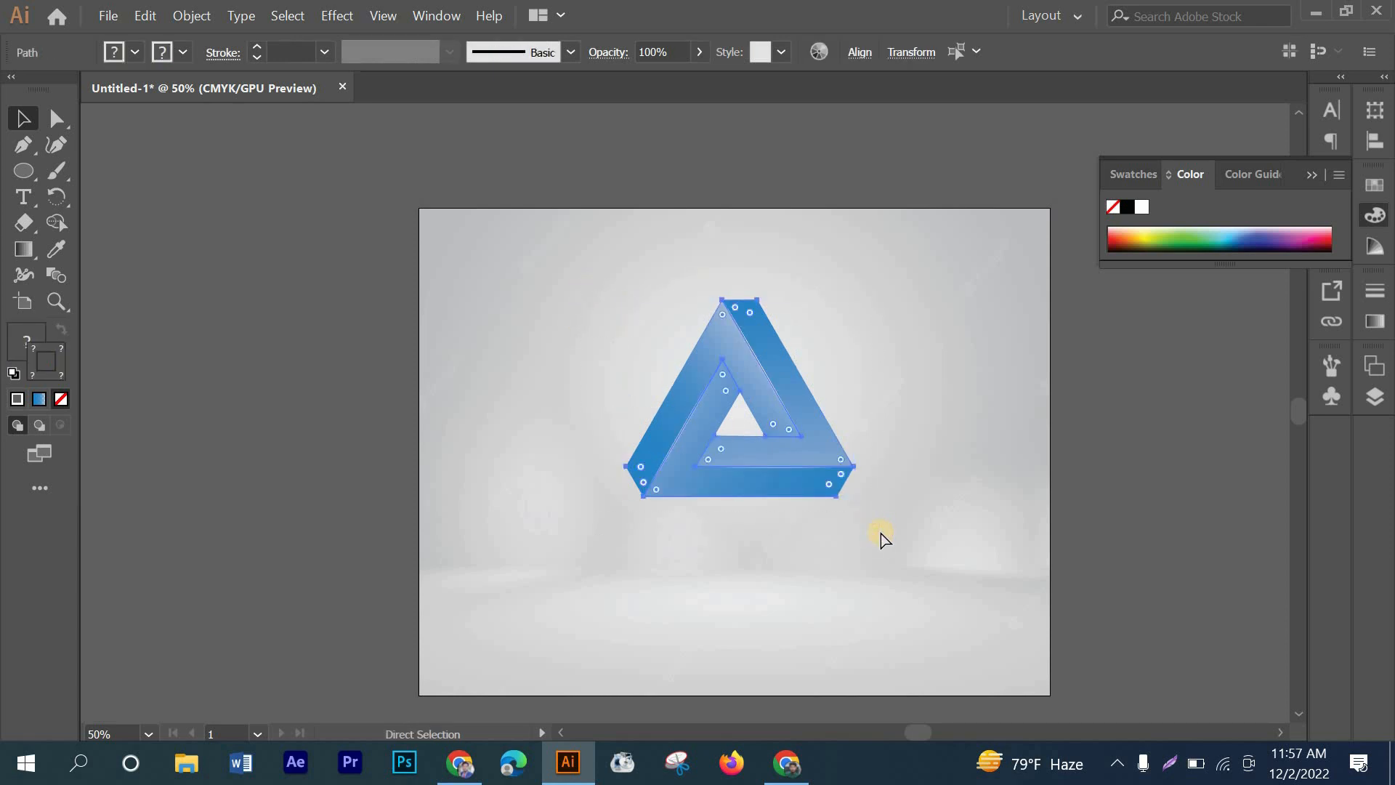
left_click_drag(859, 500, 869, 512)
left_click_drag(823, 457, 810, 425)
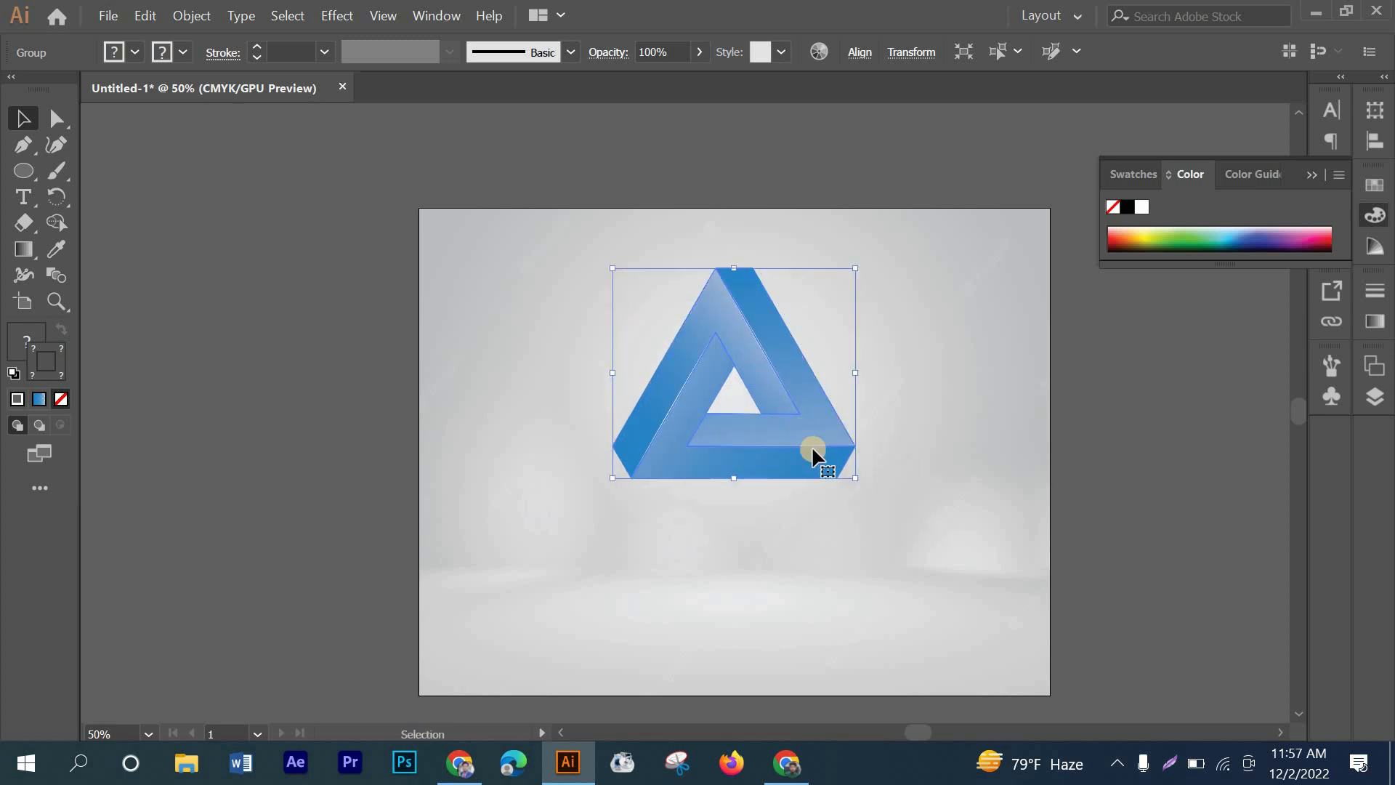
left_click_drag(853, 483, 863, 493)
left_click(908, 517)
scroll(806, 533, "down", 2)
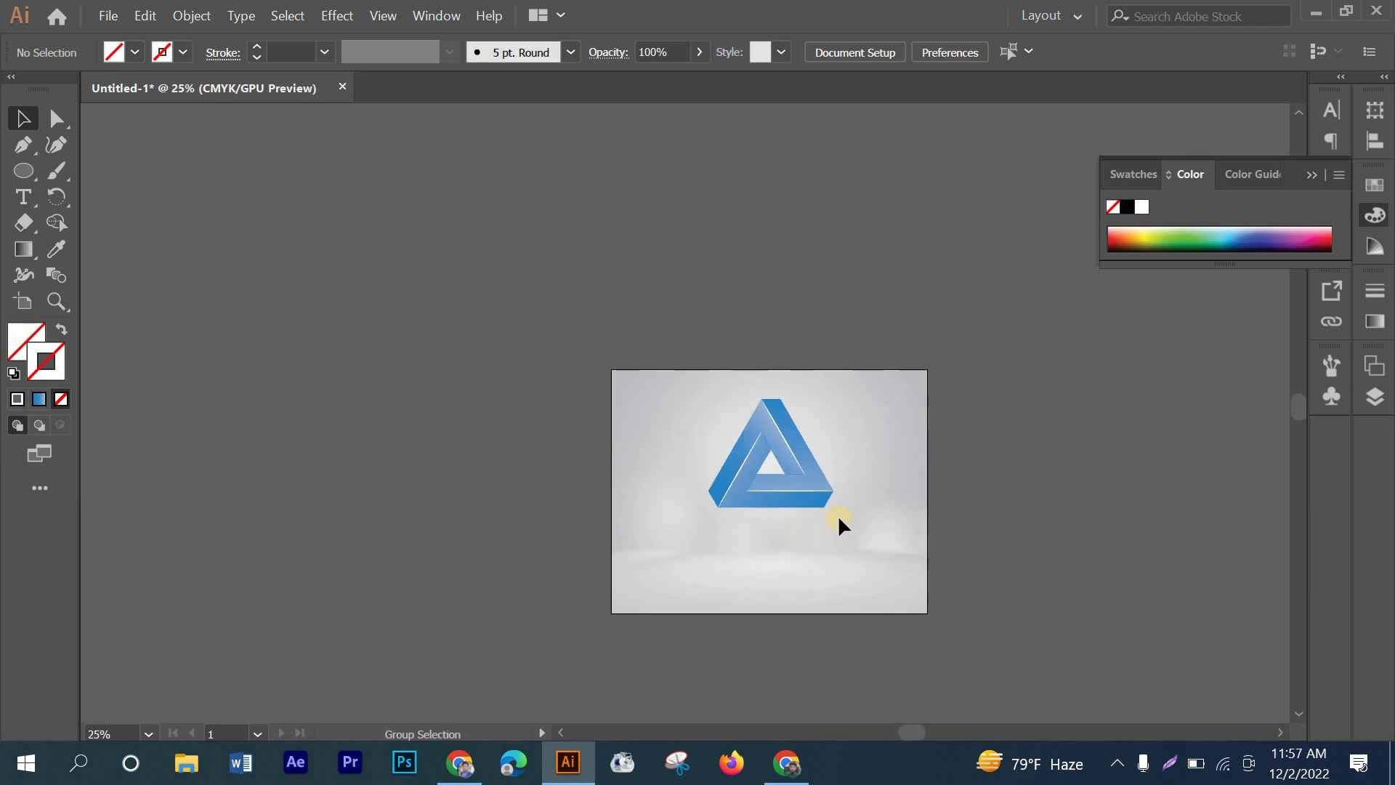
scroll(838, 514, "up", 1)
scroll(830, 452, "up", 2)
scroll(829, 451, "down", 3)
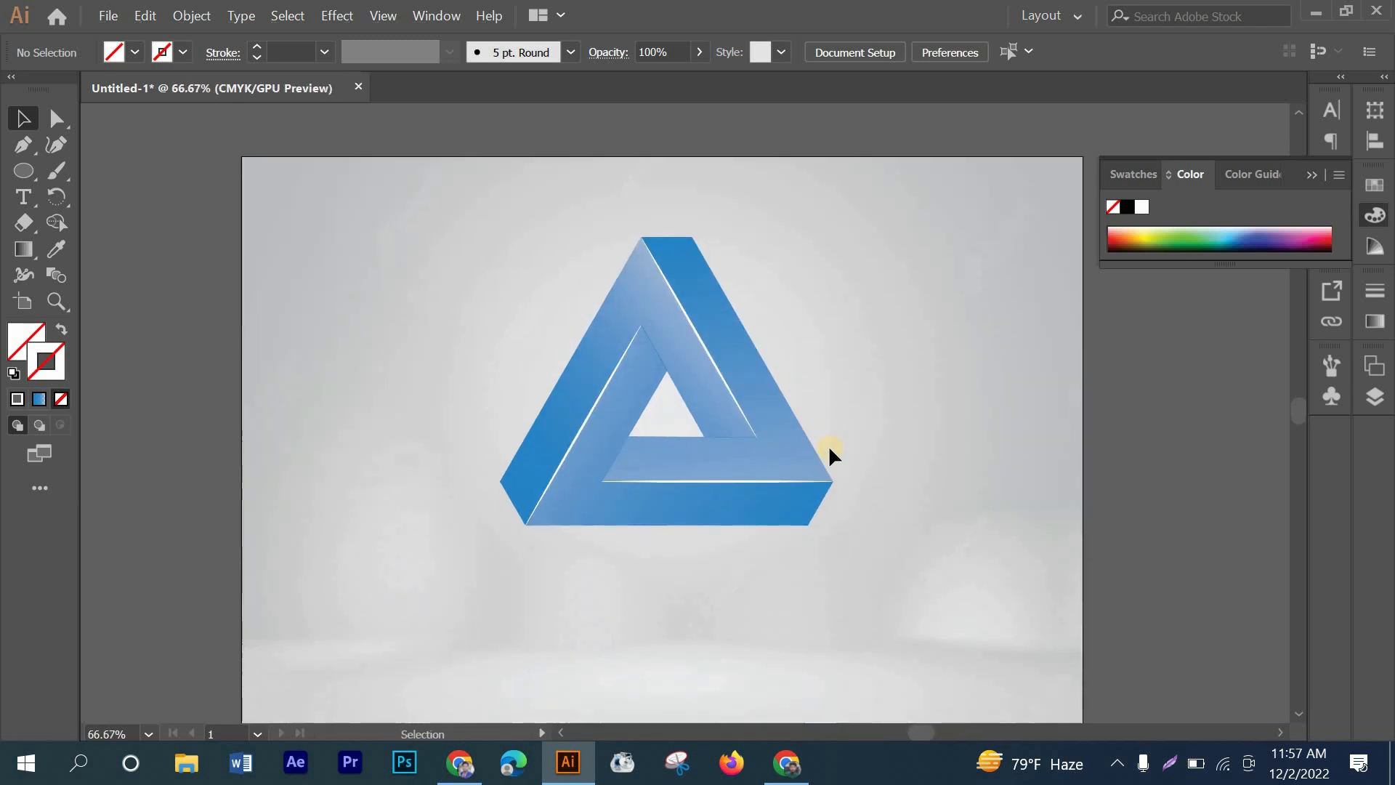
scroll(830, 452, "down", 1)
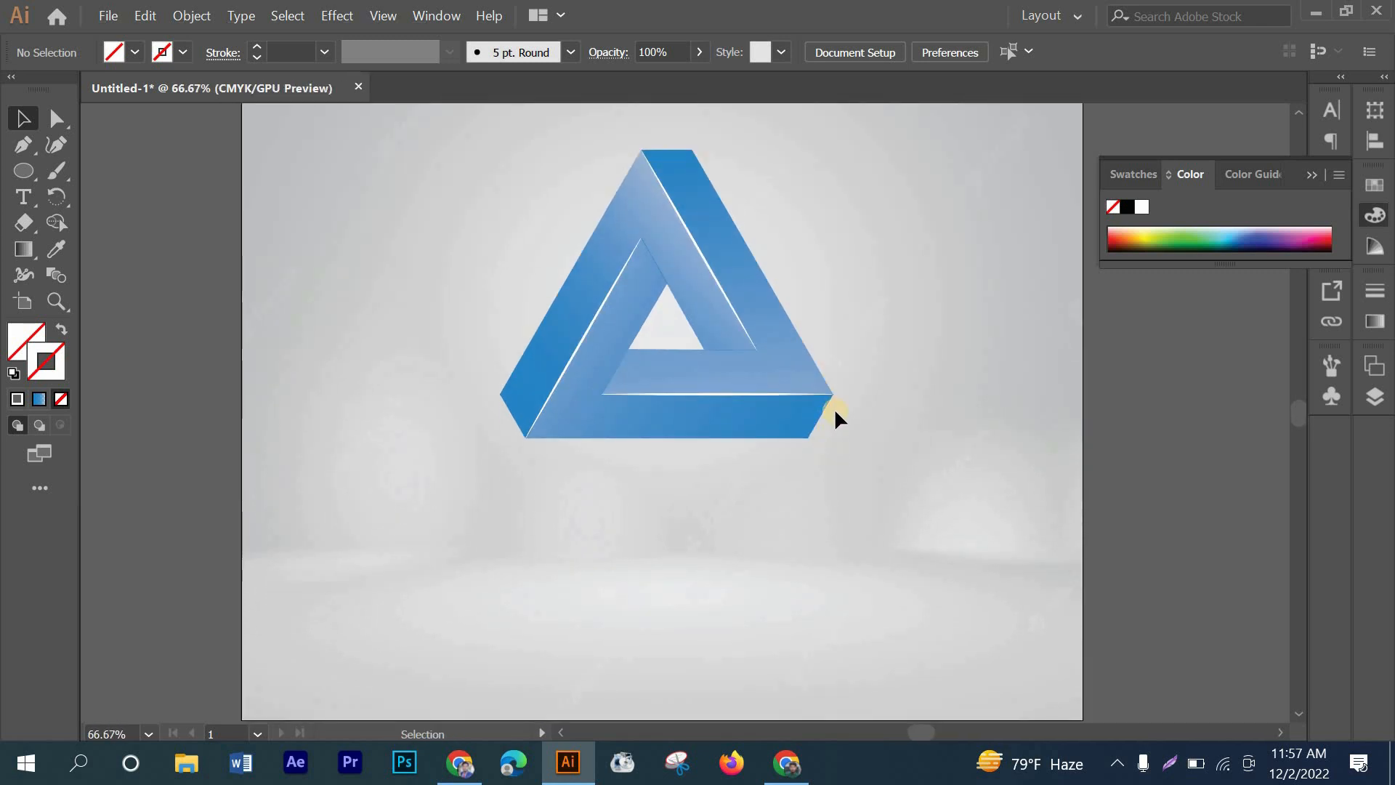
- Try a copy of the triangle group reflected across the vertical axis and moved below the original, and delete that copy
left_click(733, 297)
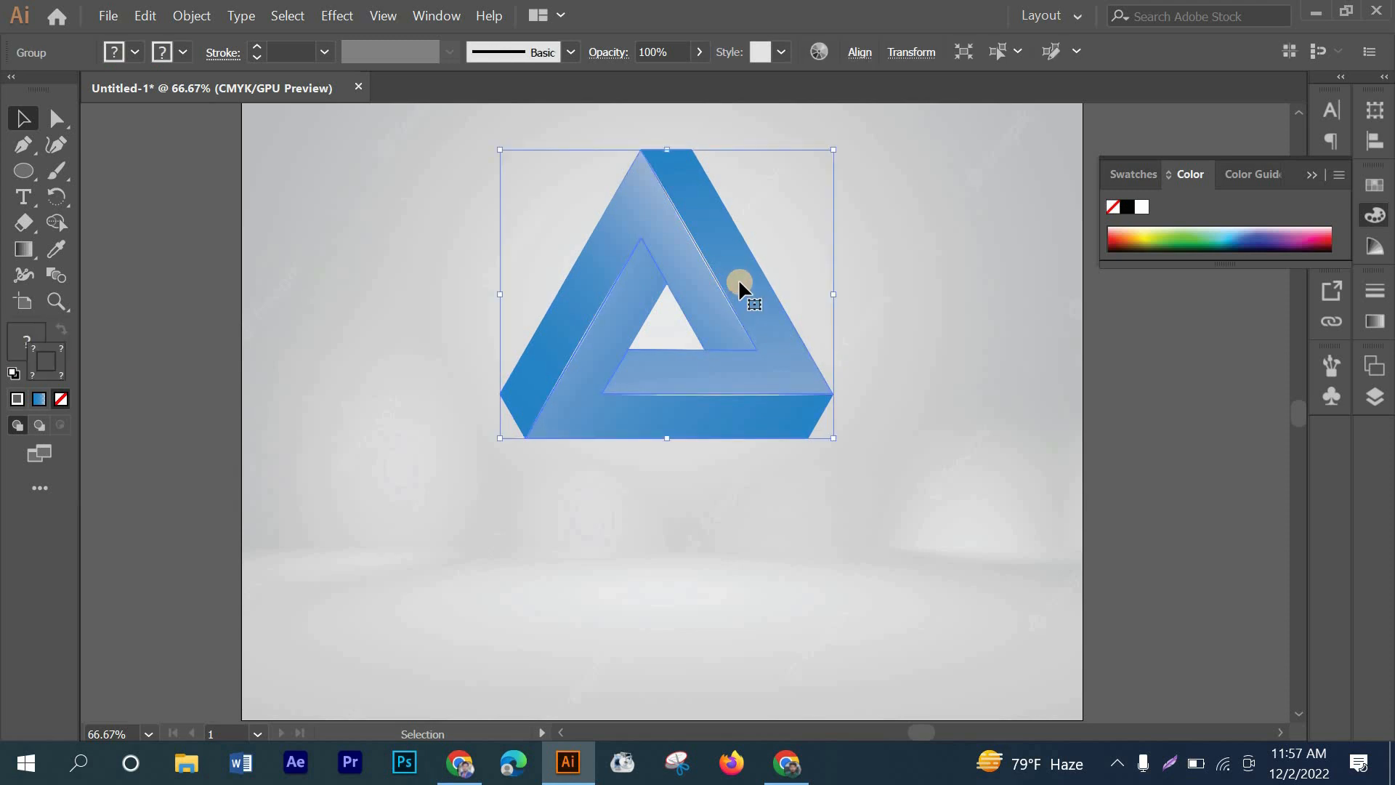
right_click(739, 282)
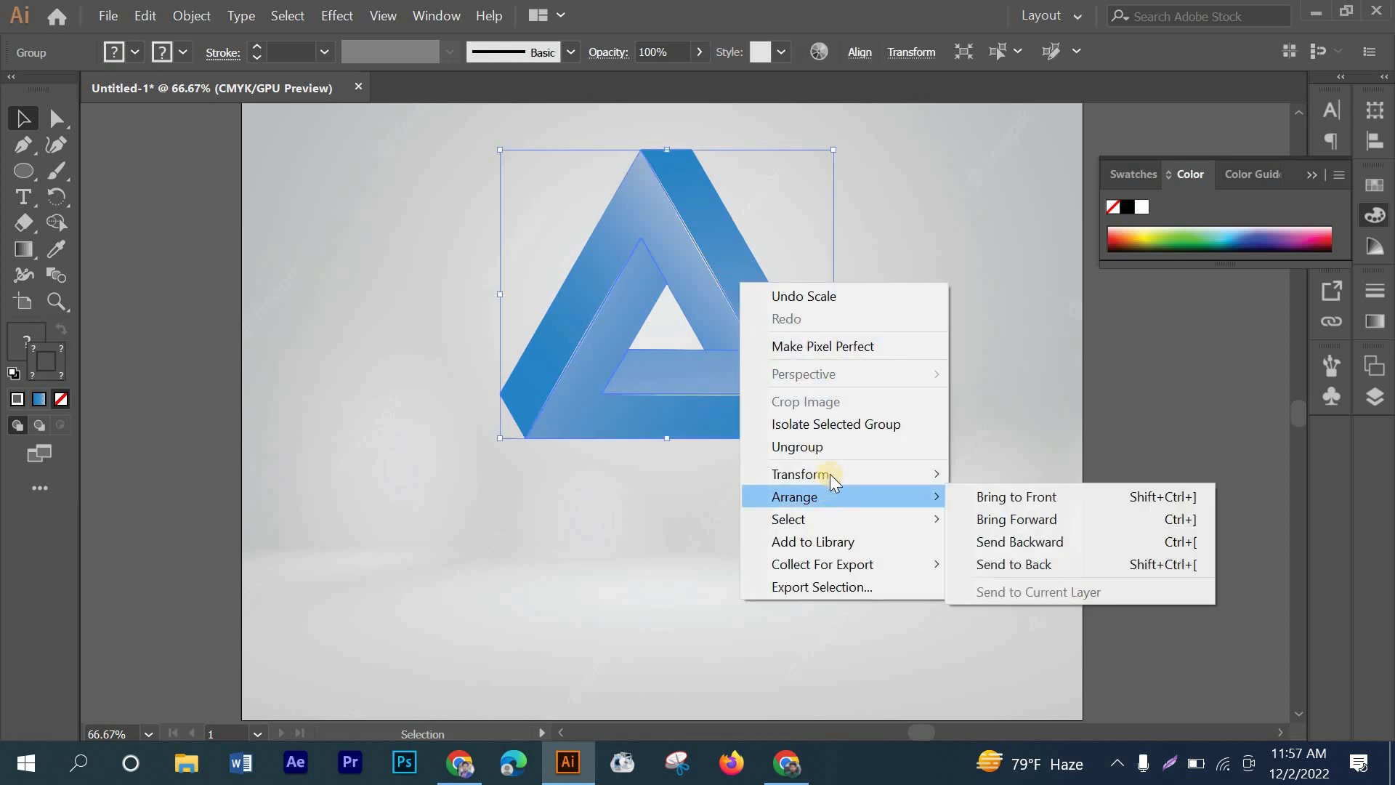
mouse_move(918, 472)
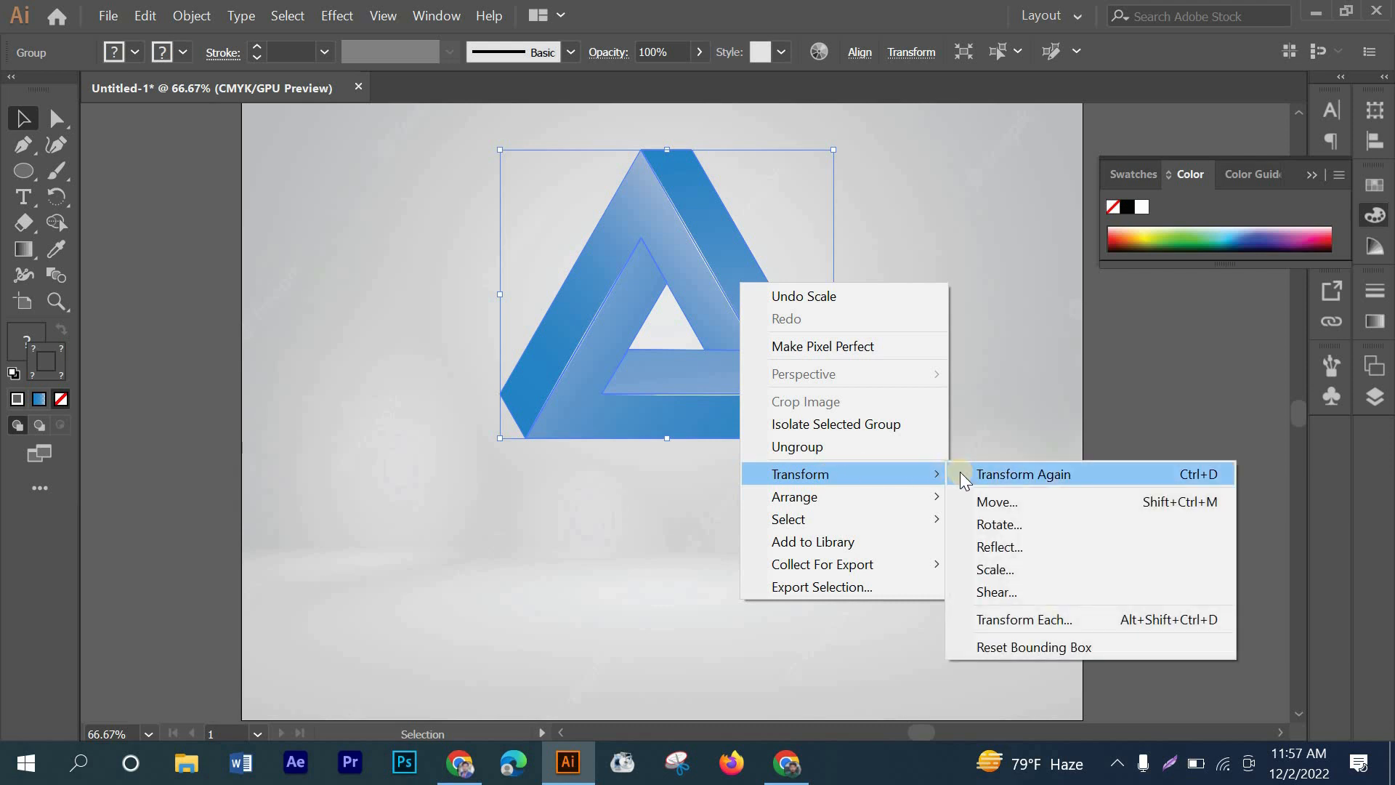
left_click(988, 549)
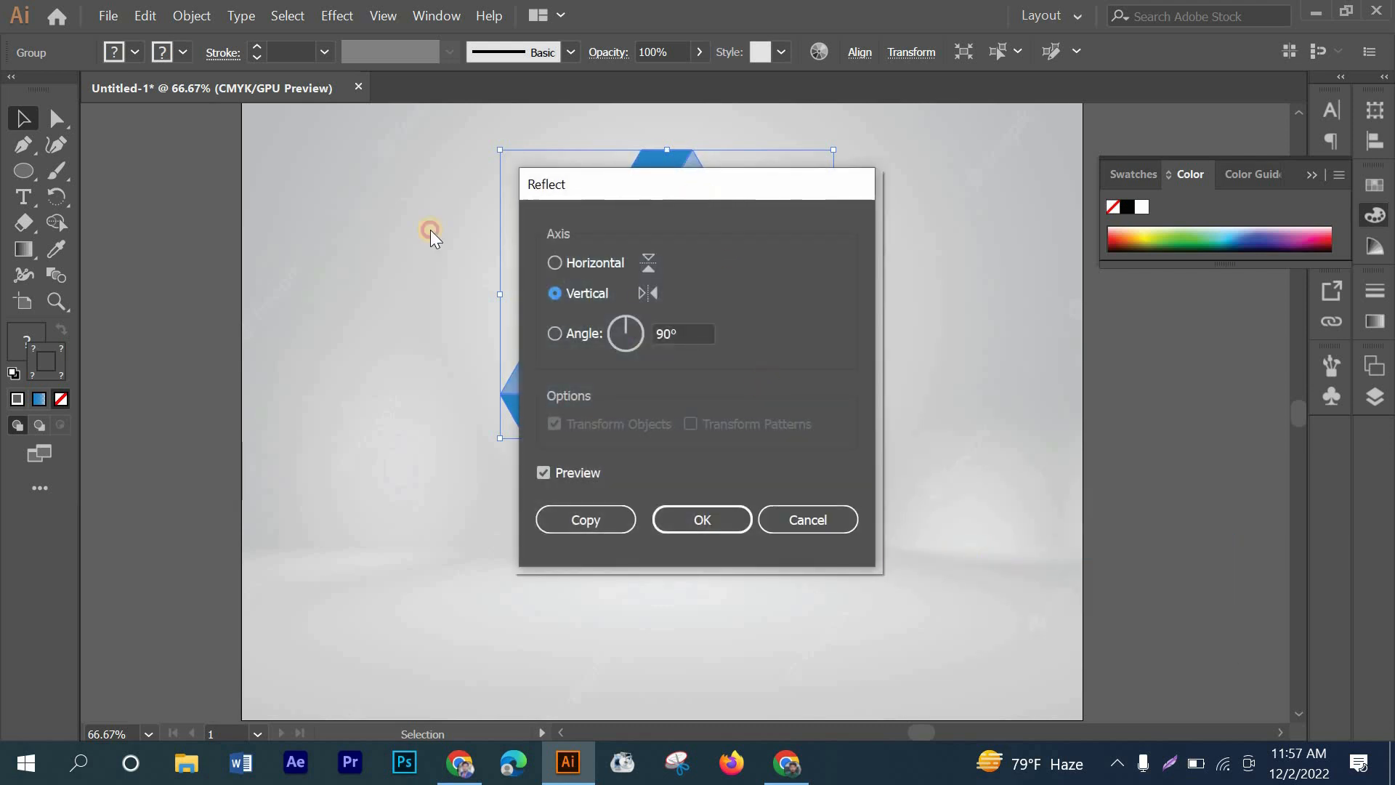
left_click_drag(722, 184, 325, 159)
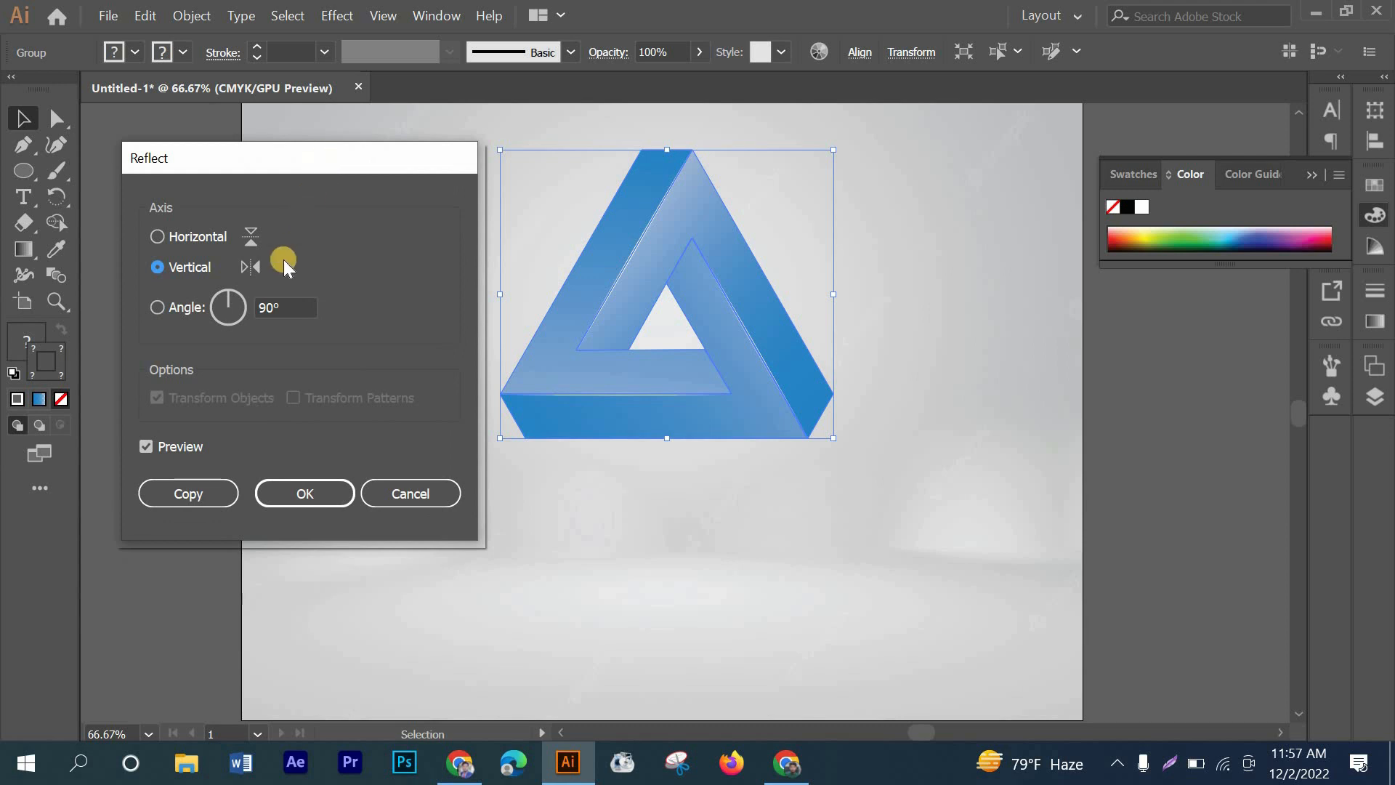
left_click(185, 492)
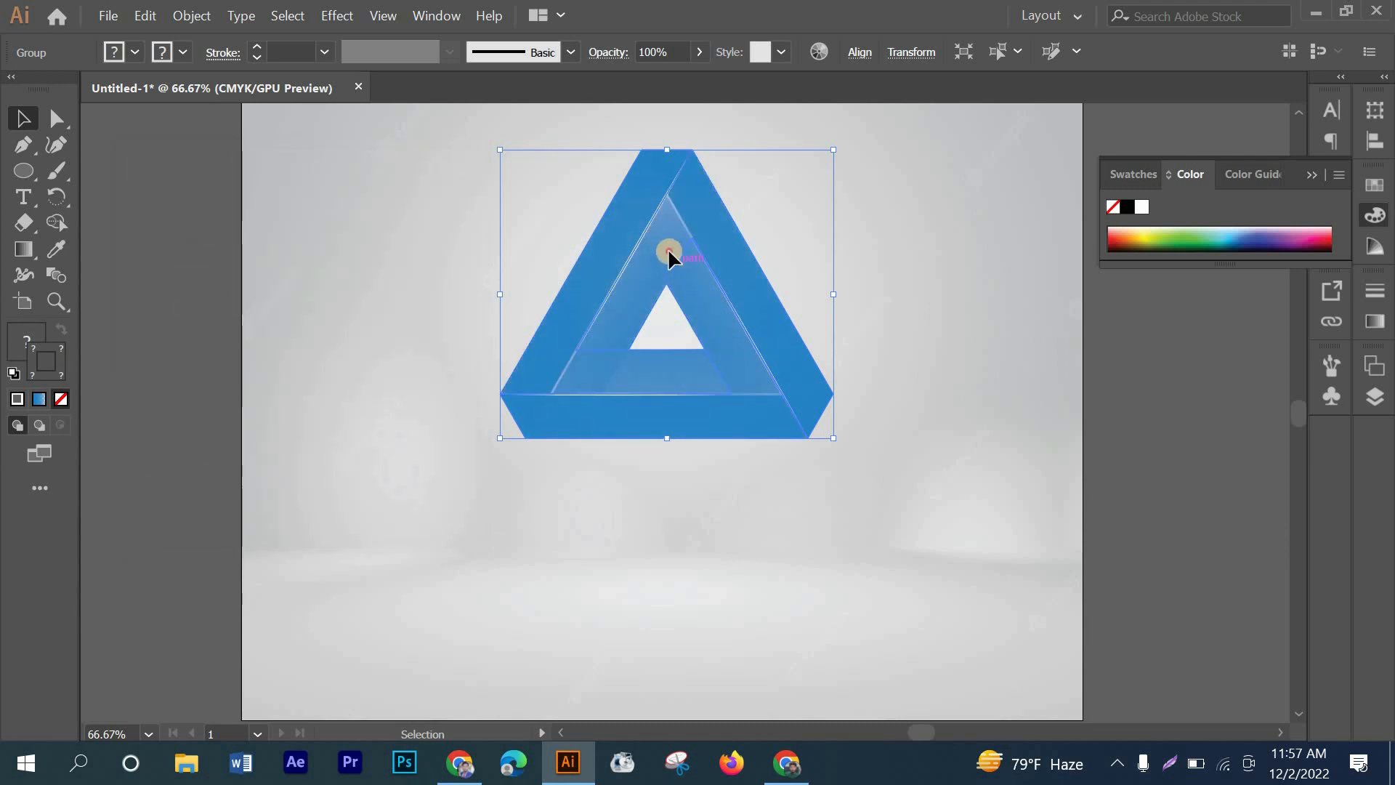
left_click_drag(655, 361, 678, 439)
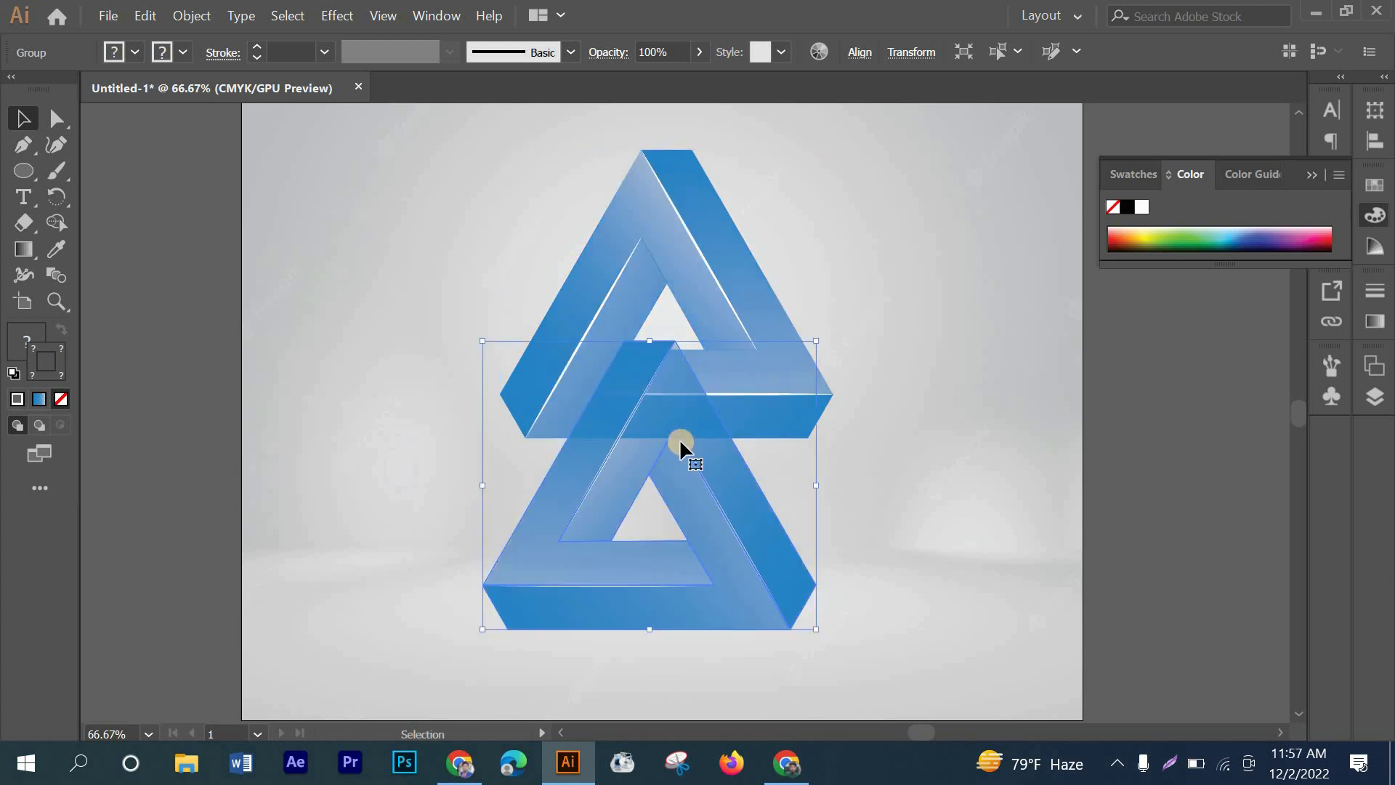
key("Delete")
- Create a copy of the triangle reflected across the horizontal axis and place it directly below the original, base against base
left_click(684, 391)
right_click(686, 393)
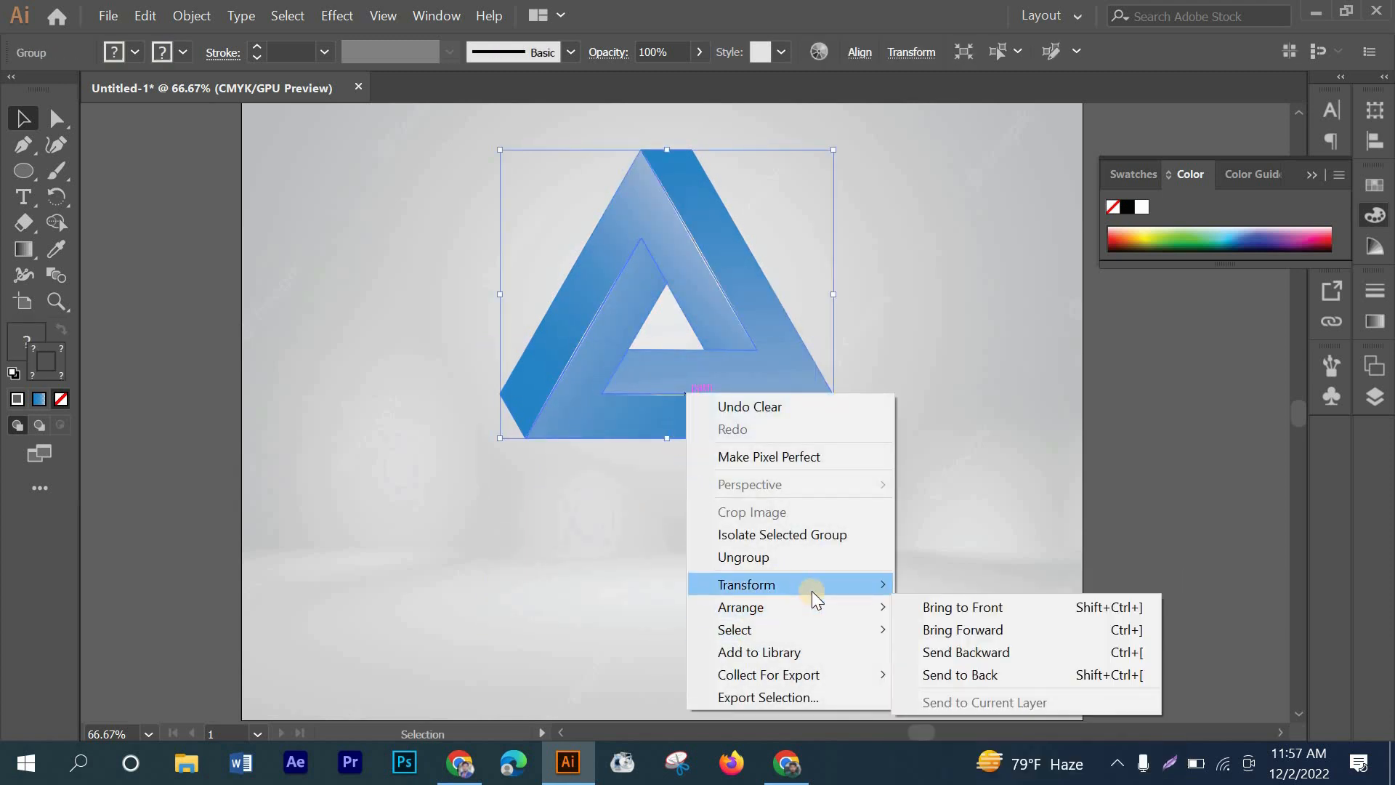
mouse_move(812, 591)
left_click(938, 659)
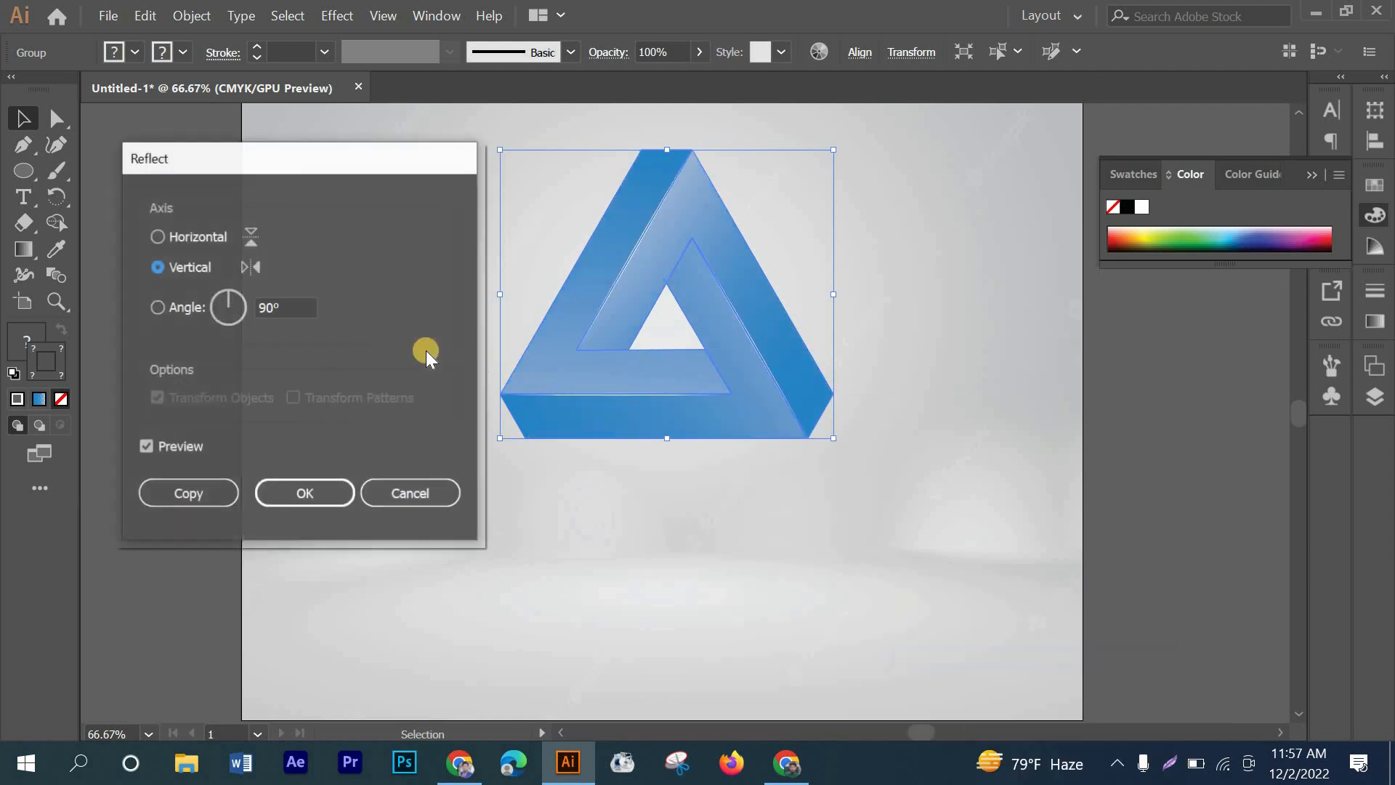
left_click(199, 235)
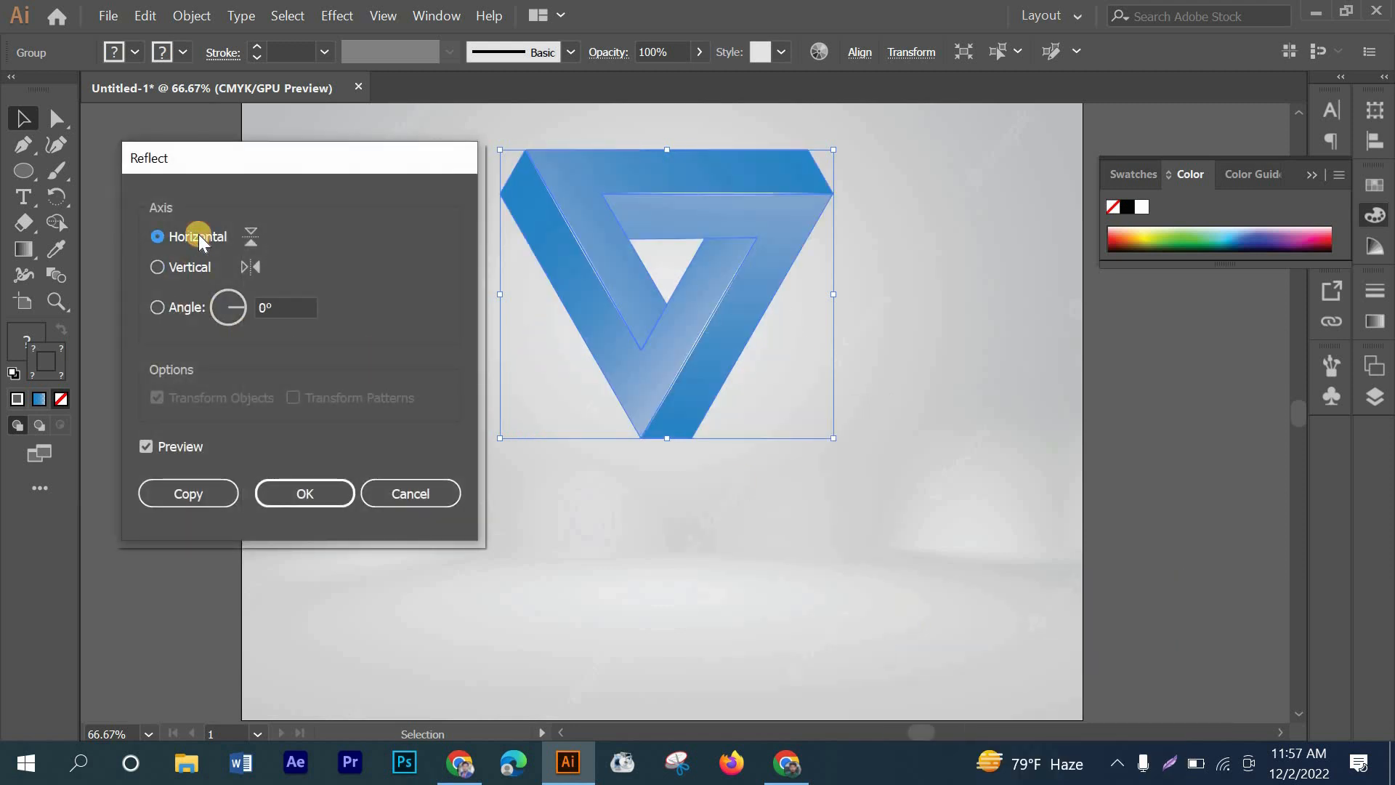
left_click(174, 493)
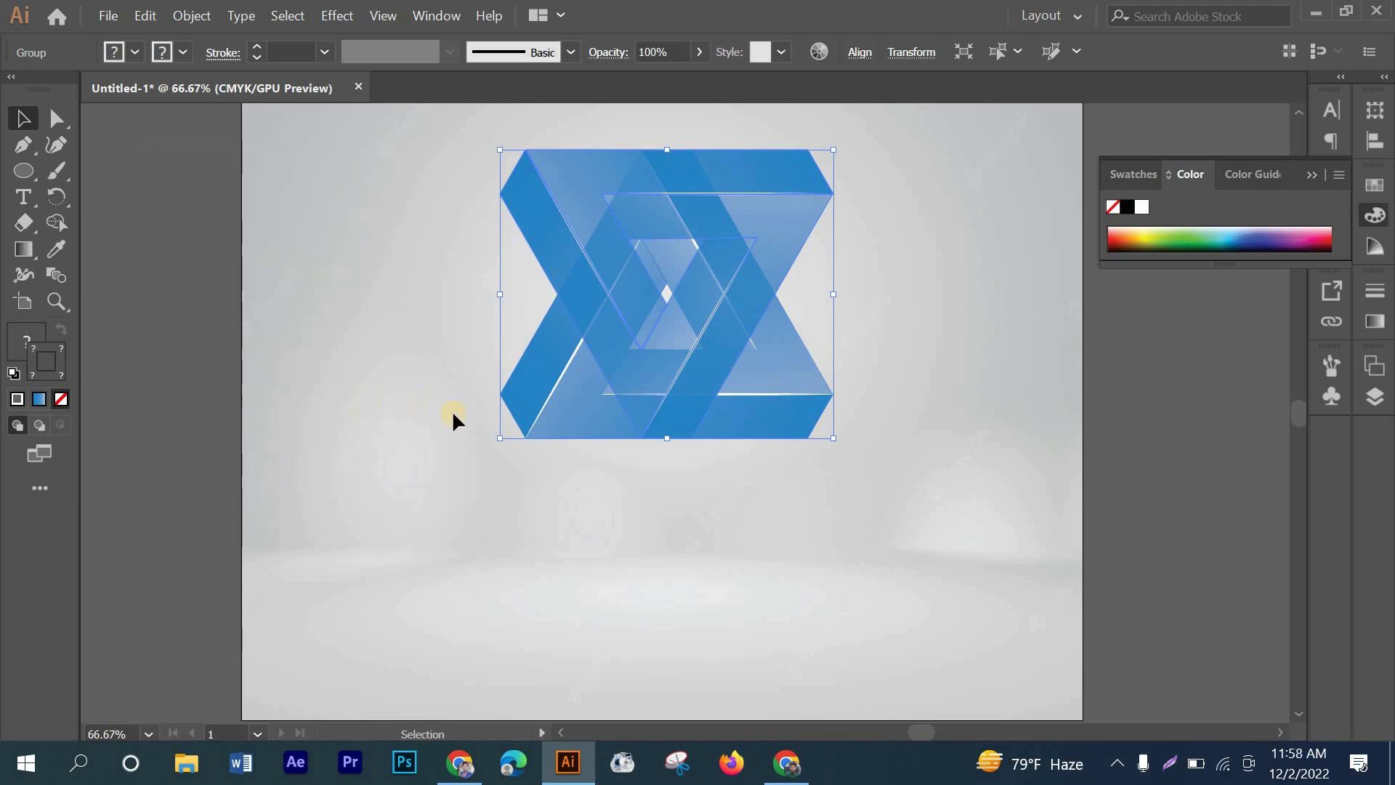
left_click_drag(556, 172, 558, 462)
scroll(558, 459, "down", 3)
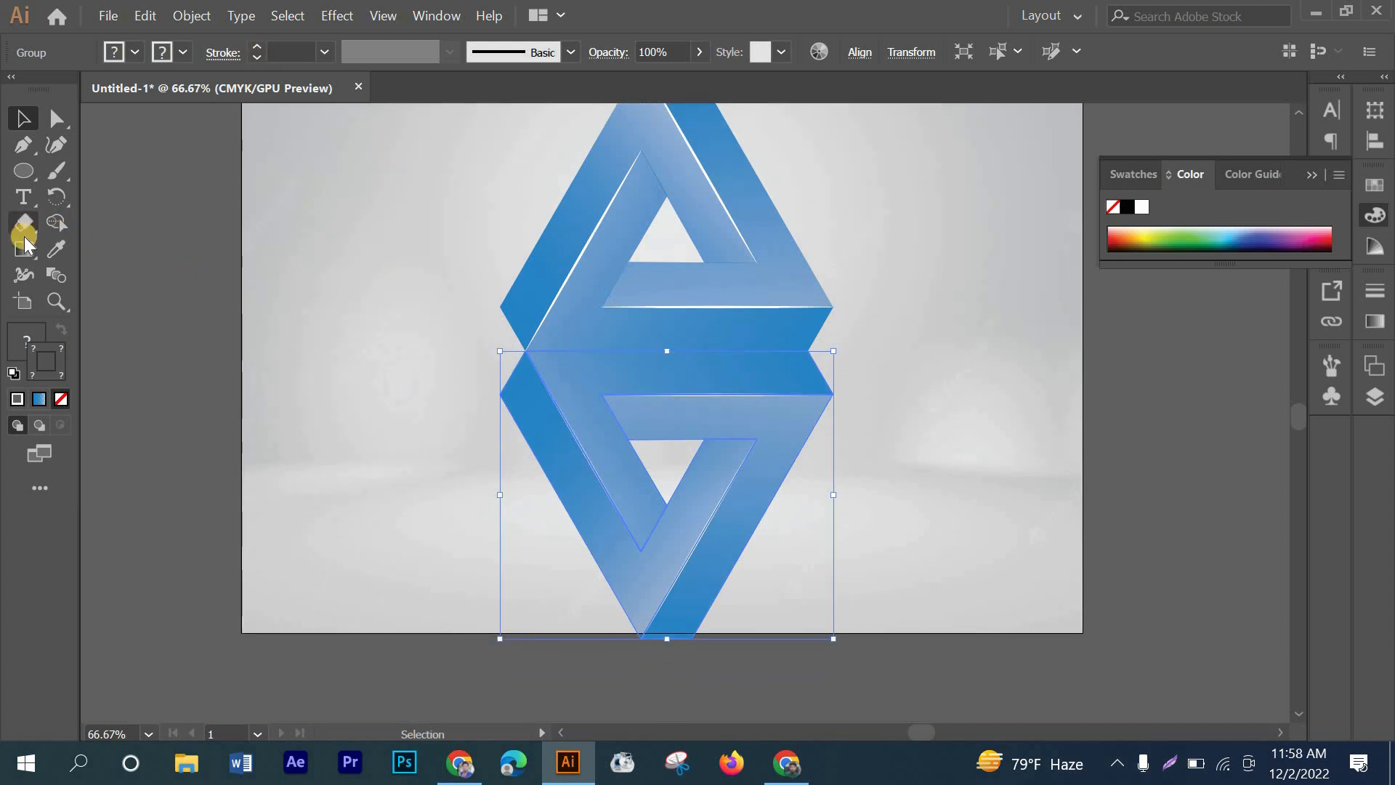
- Draw a rectangle that fully covers the reflected triangle, with its upper edge along the line where the two triangles meet
left_click(26, 171)
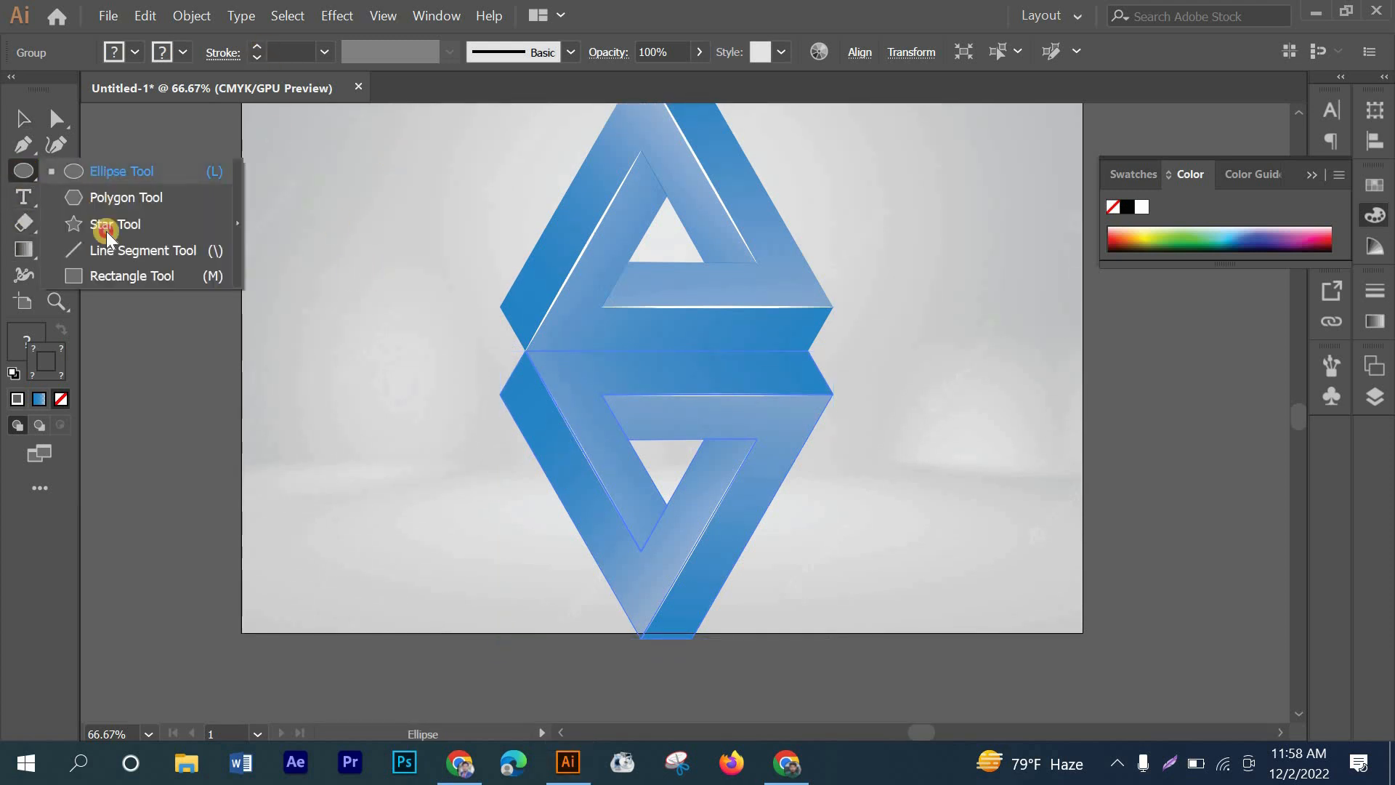
left_click(109, 276)
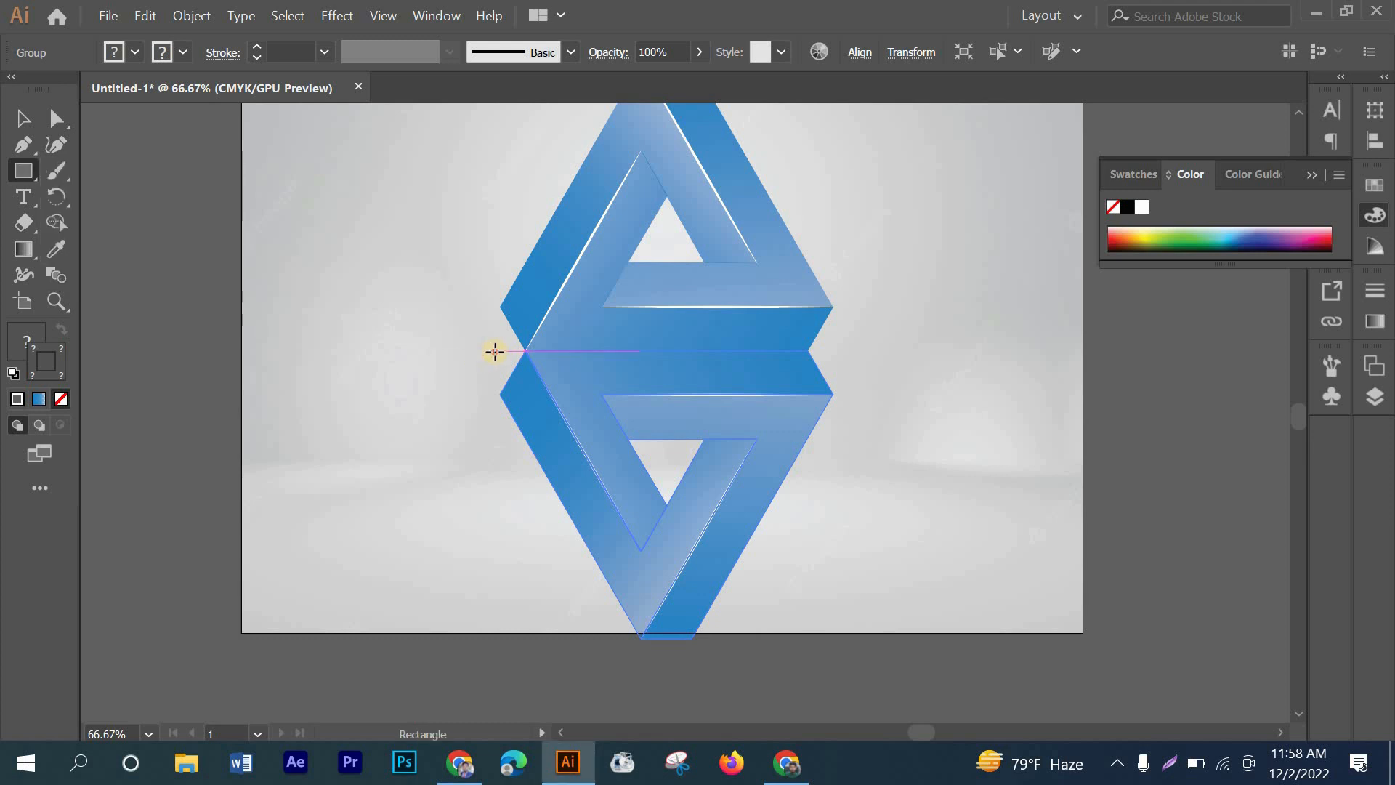
left_click_drag(495, 352, 848, 656)
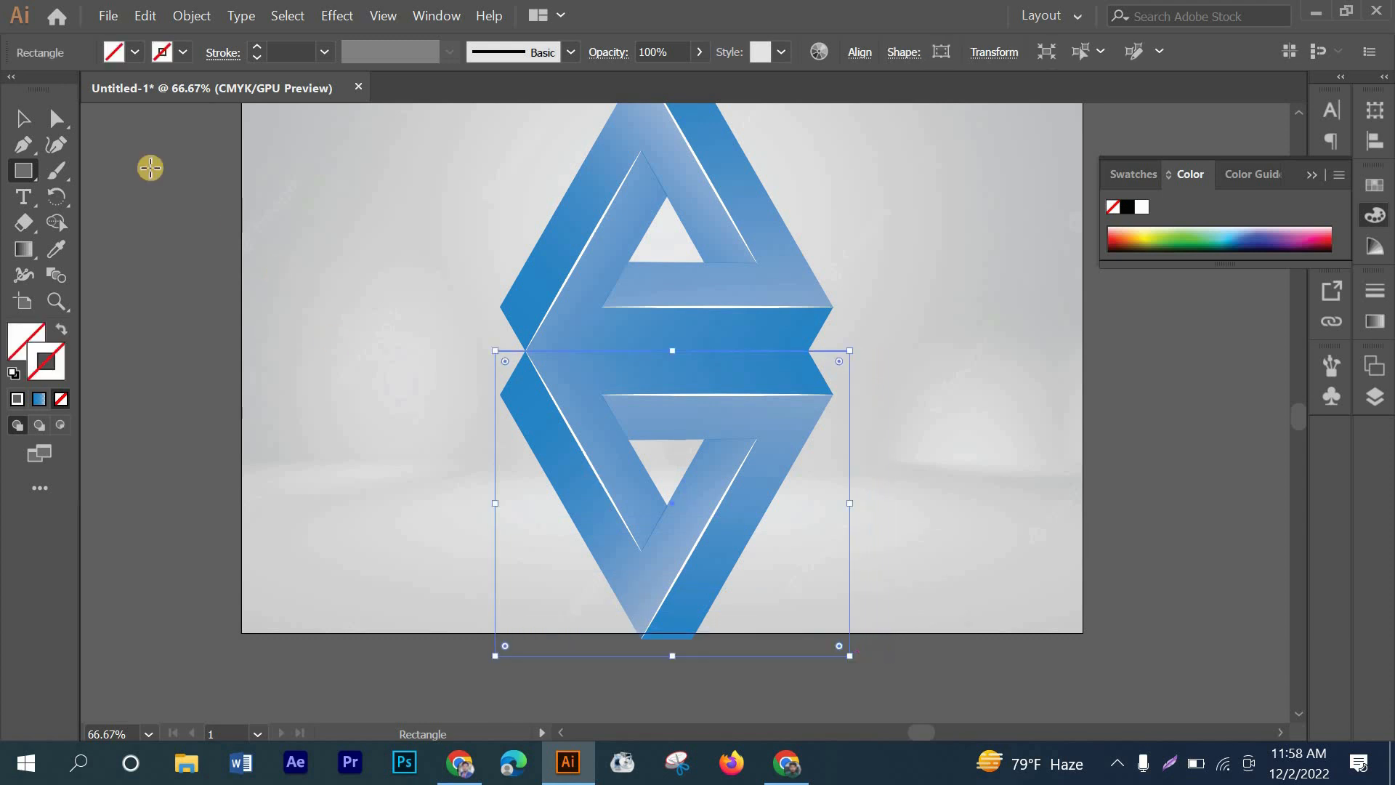
left_click(18, 117)
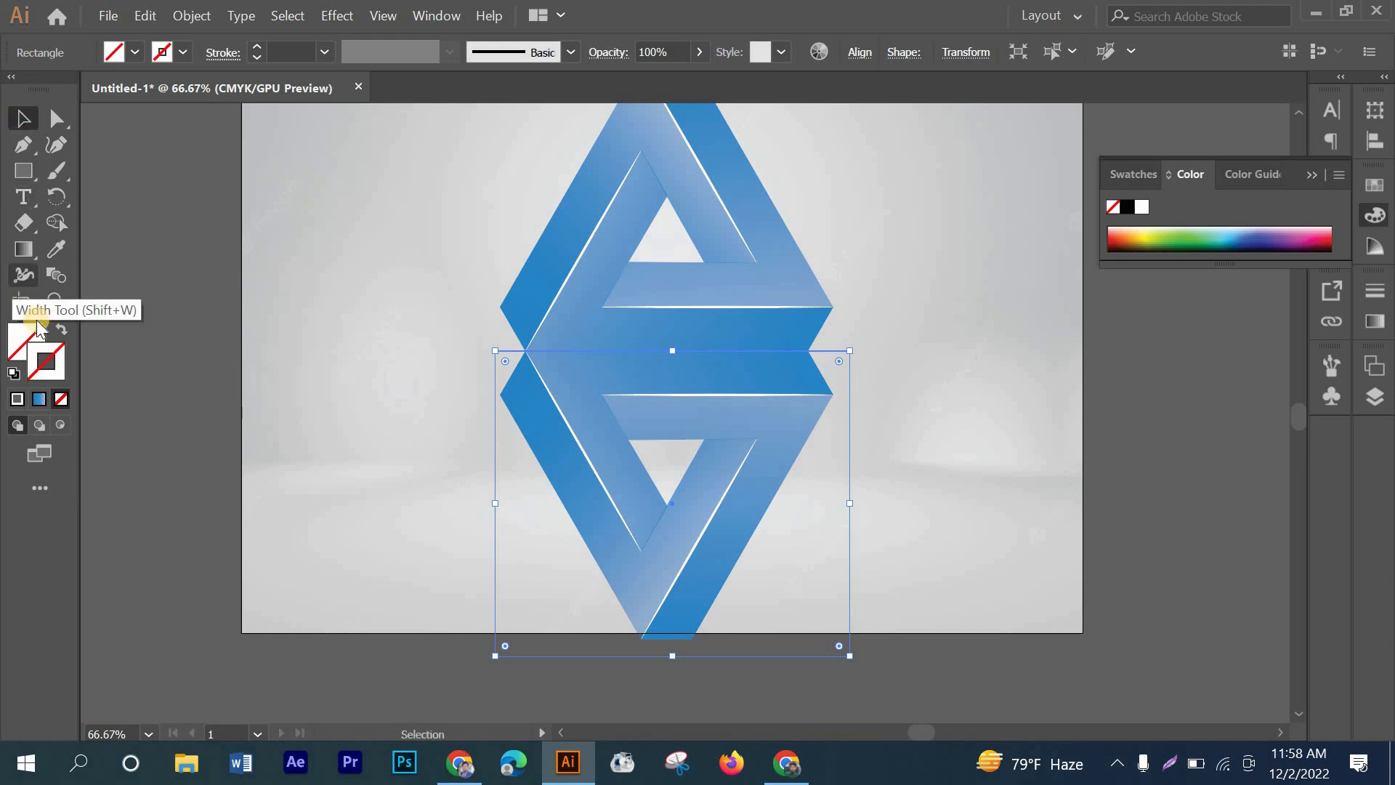
- Fill the rectangle over the reflected triangle with the White, Black gradient preset
left_click(22, 335)
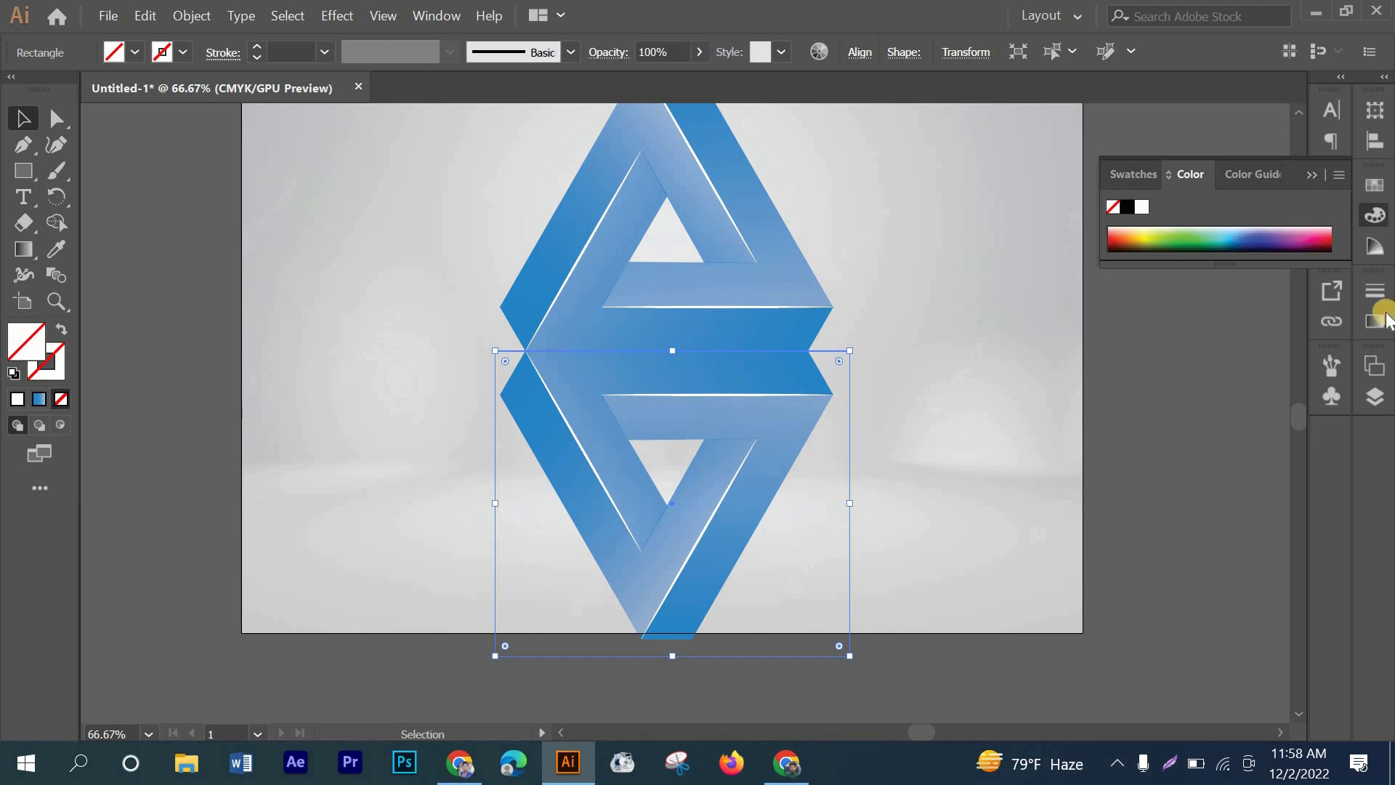
left_click(1380, 319)
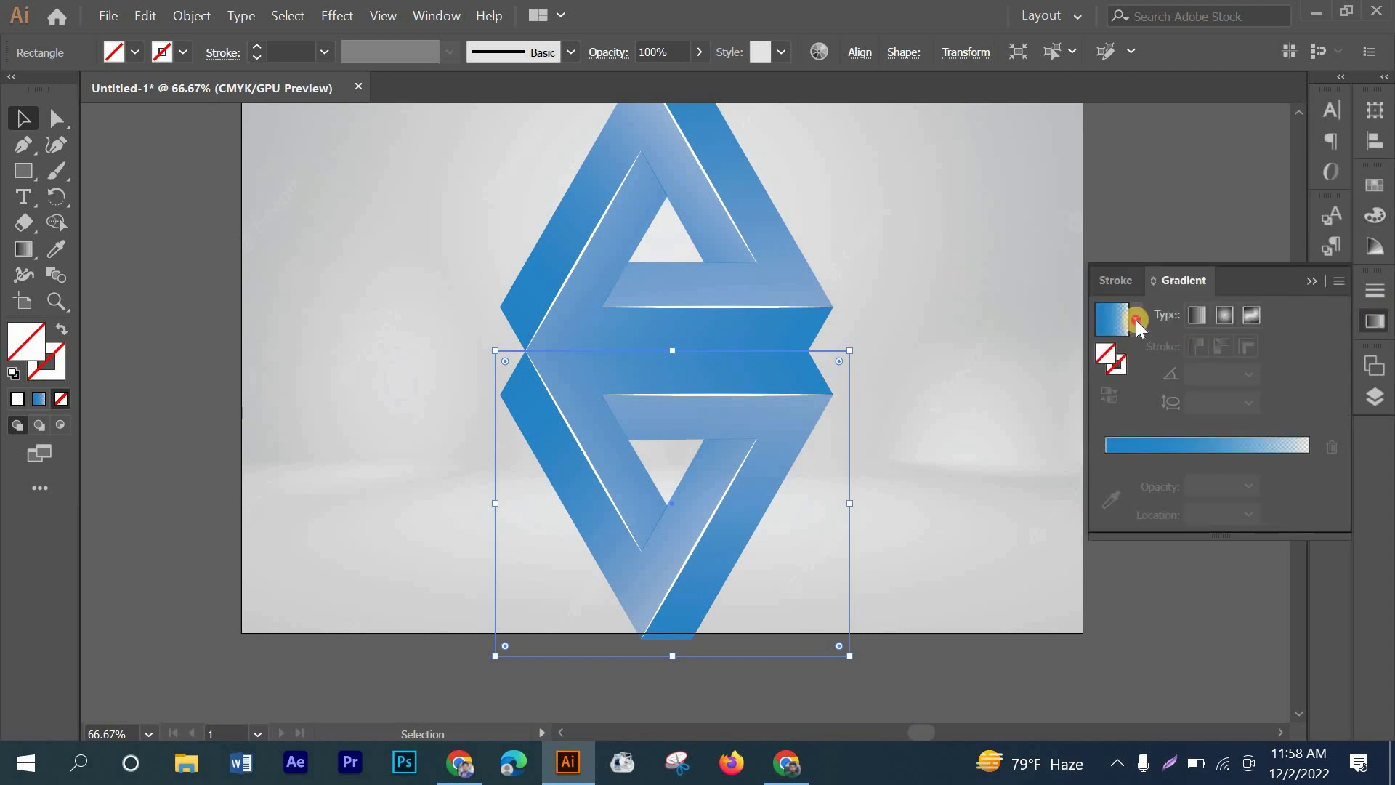
left_click(1135, 318)
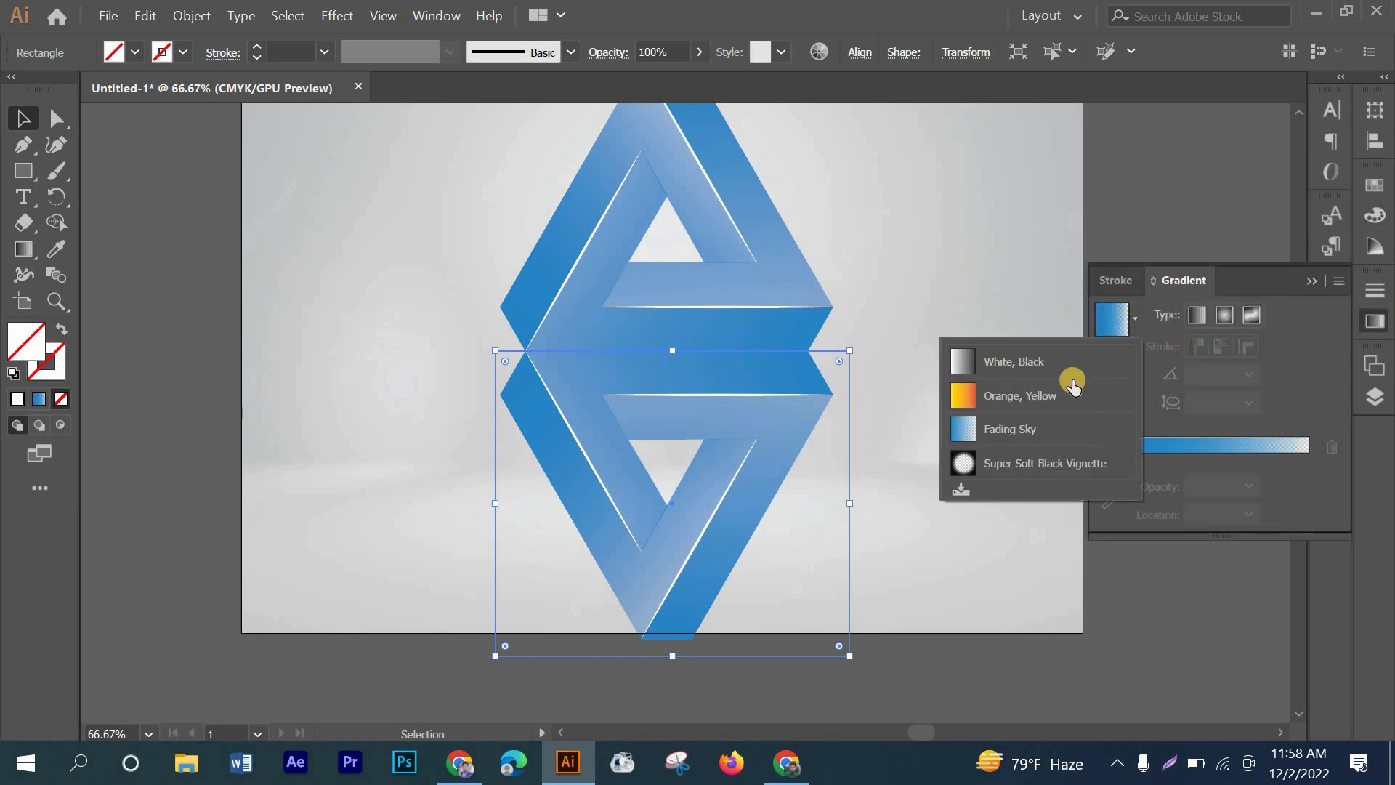
left_click(1027, 363)
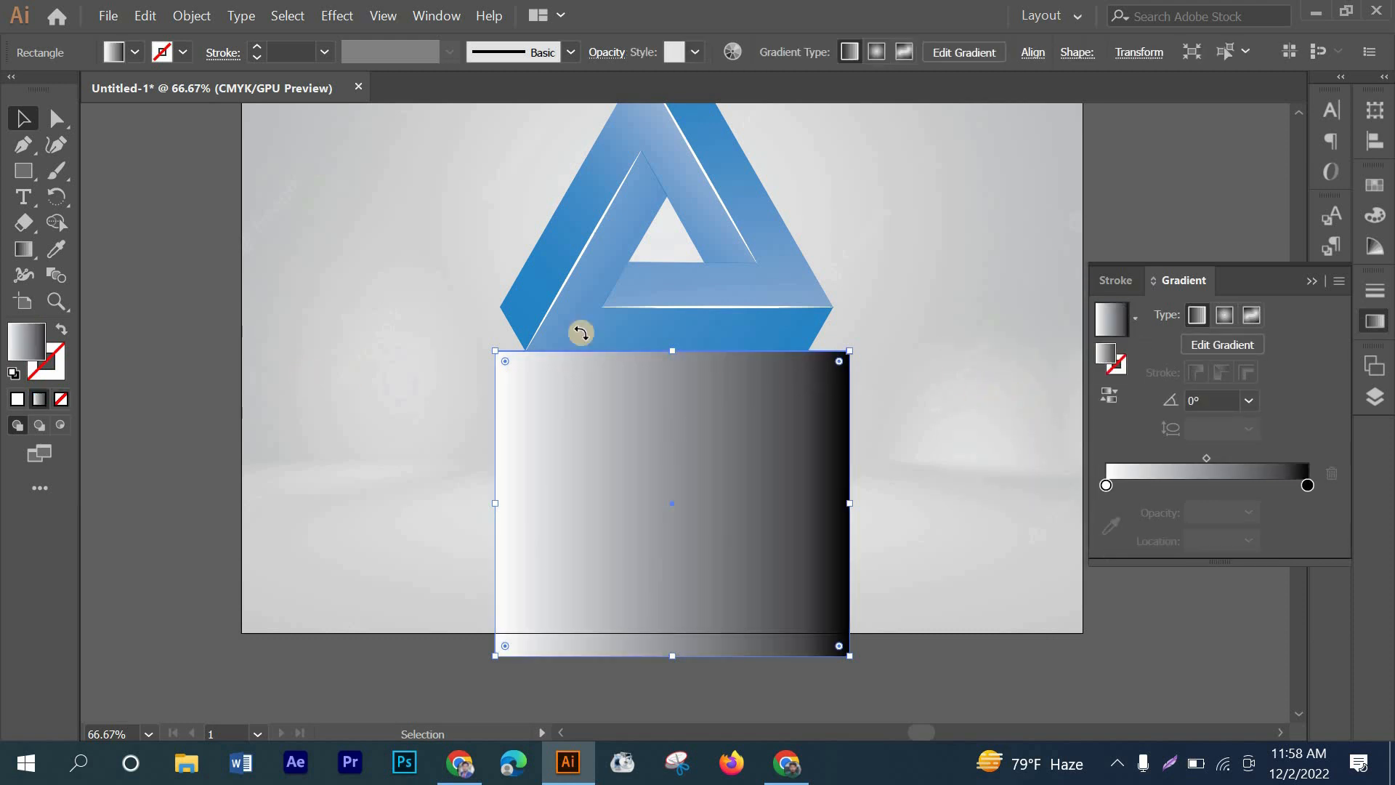
- Run the rectangle's gradient downward from white to black at about -90°, and shift its midpoint towards the white end
left_click(24, 248)
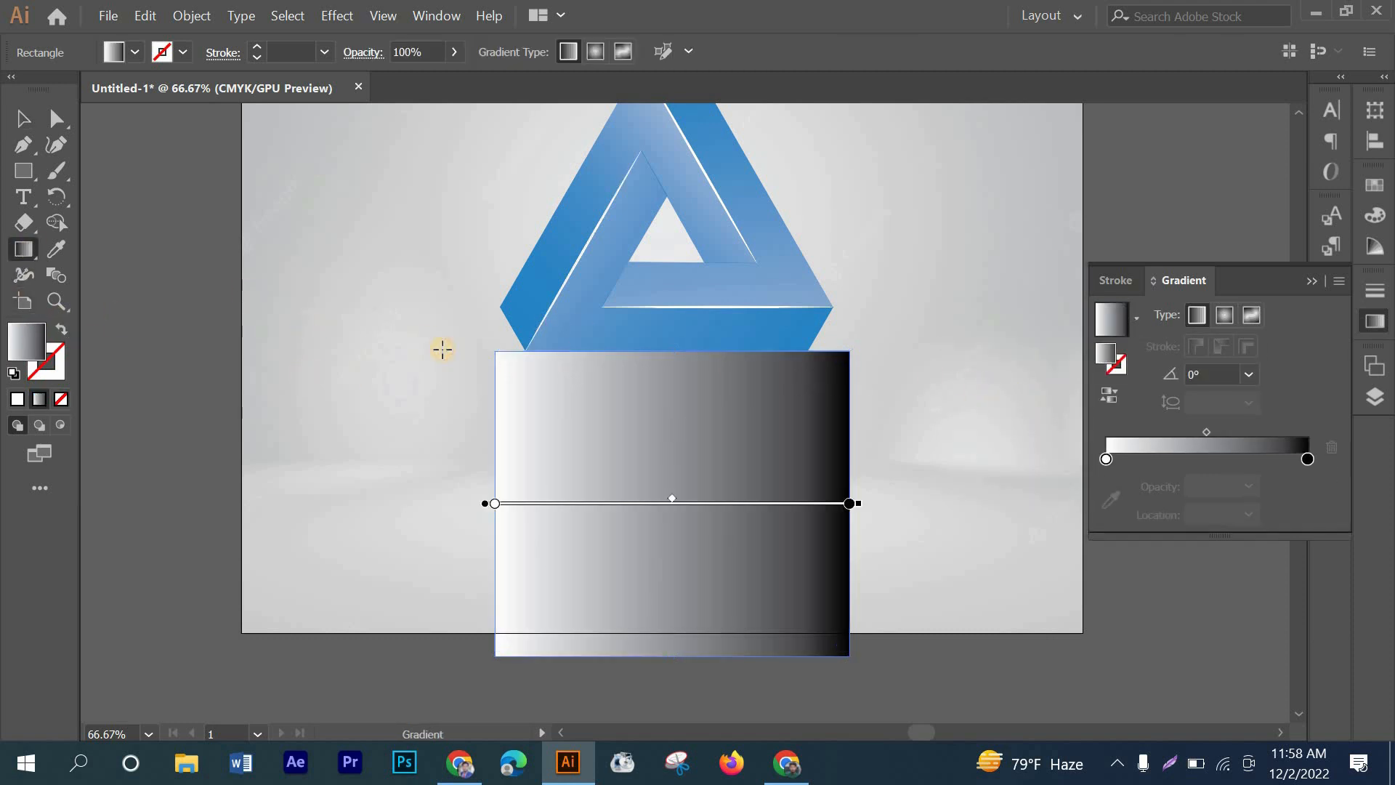
left_click_drag(653, 326, 676, 536)
left_click_drag(686, 688, 683, 228)
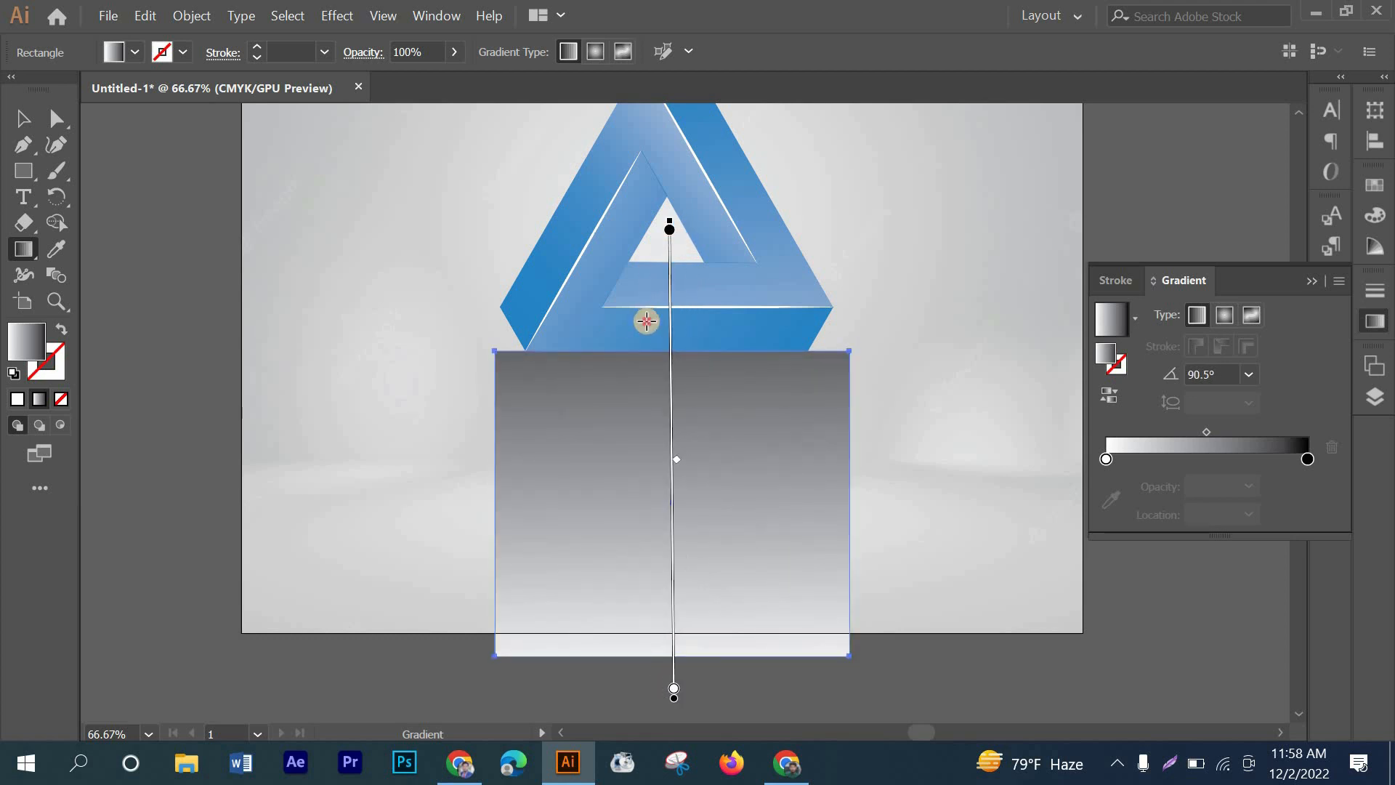
mouse_move(646, 321)
left_mouse_down()
mouse_move(644, 779)
mouse_move(638, 703)
mouse_move(671, 703)
left_mouse_up()
mouse_move(667, 514)
left_mouse_down()
mouse_move(662, 356)
mouse_move(675, 340)
mouse_move(675, 368)
left_mouse_up()
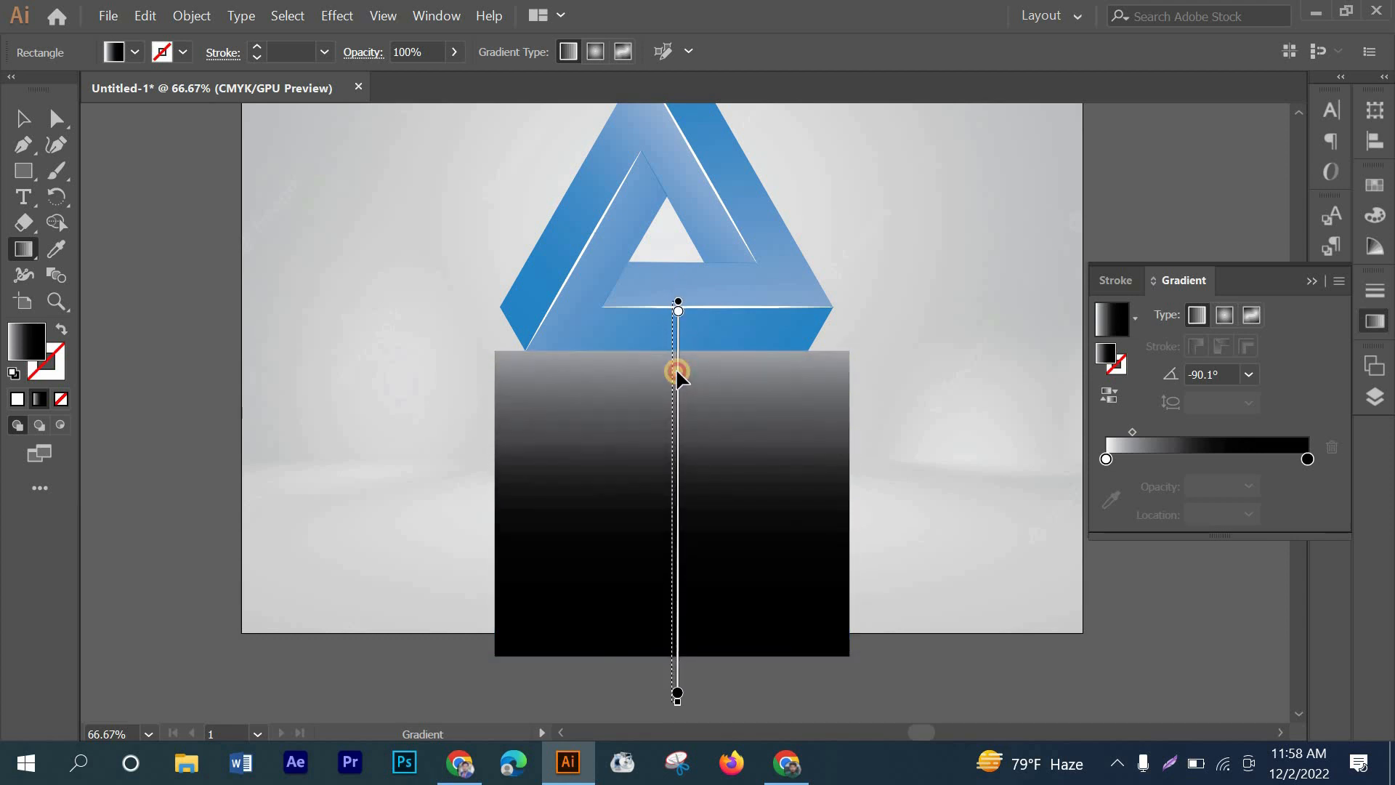
left_click(24, 118)
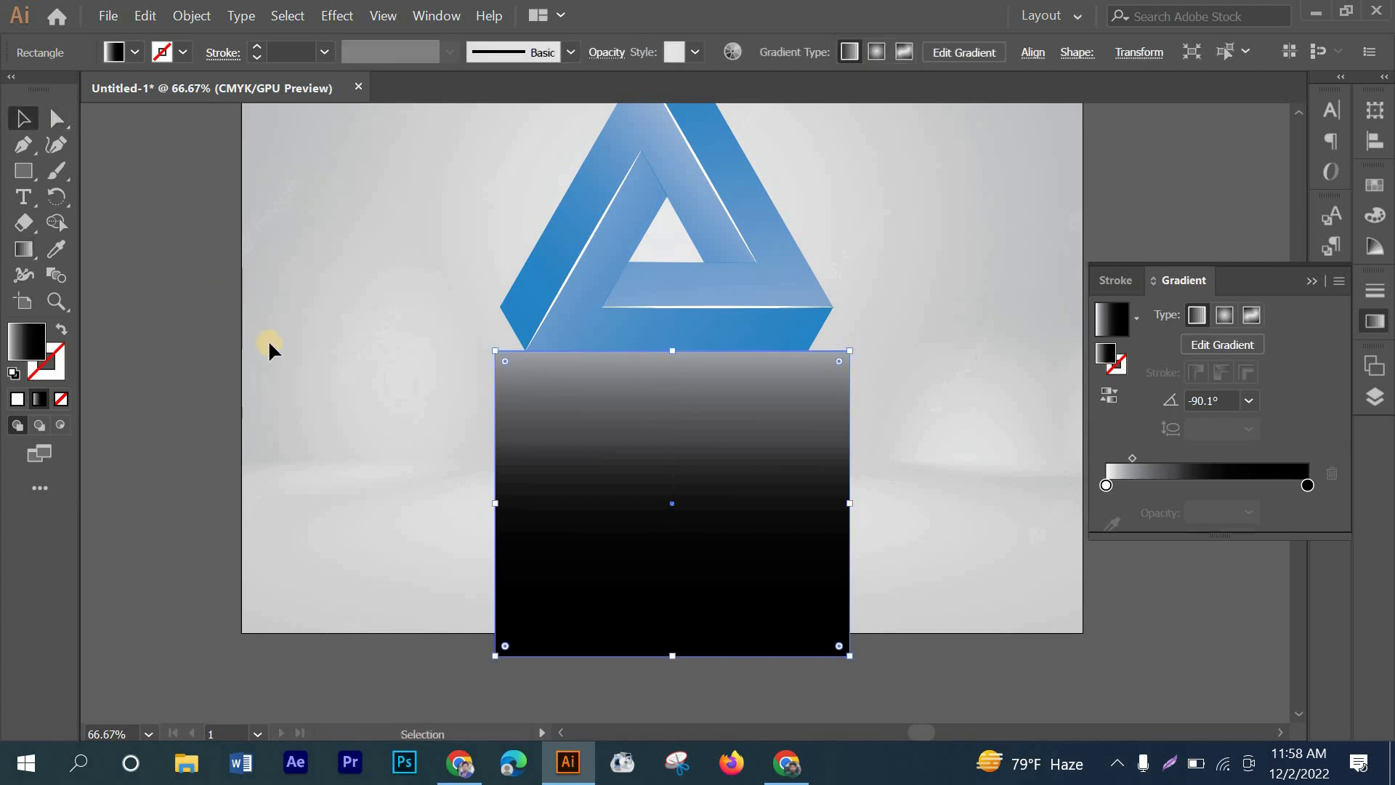
- Select the gradient rectangle together with the reflected triangle, make an opacity mask from them, and deselect
left_click_drag(521, 541, 532, 556)
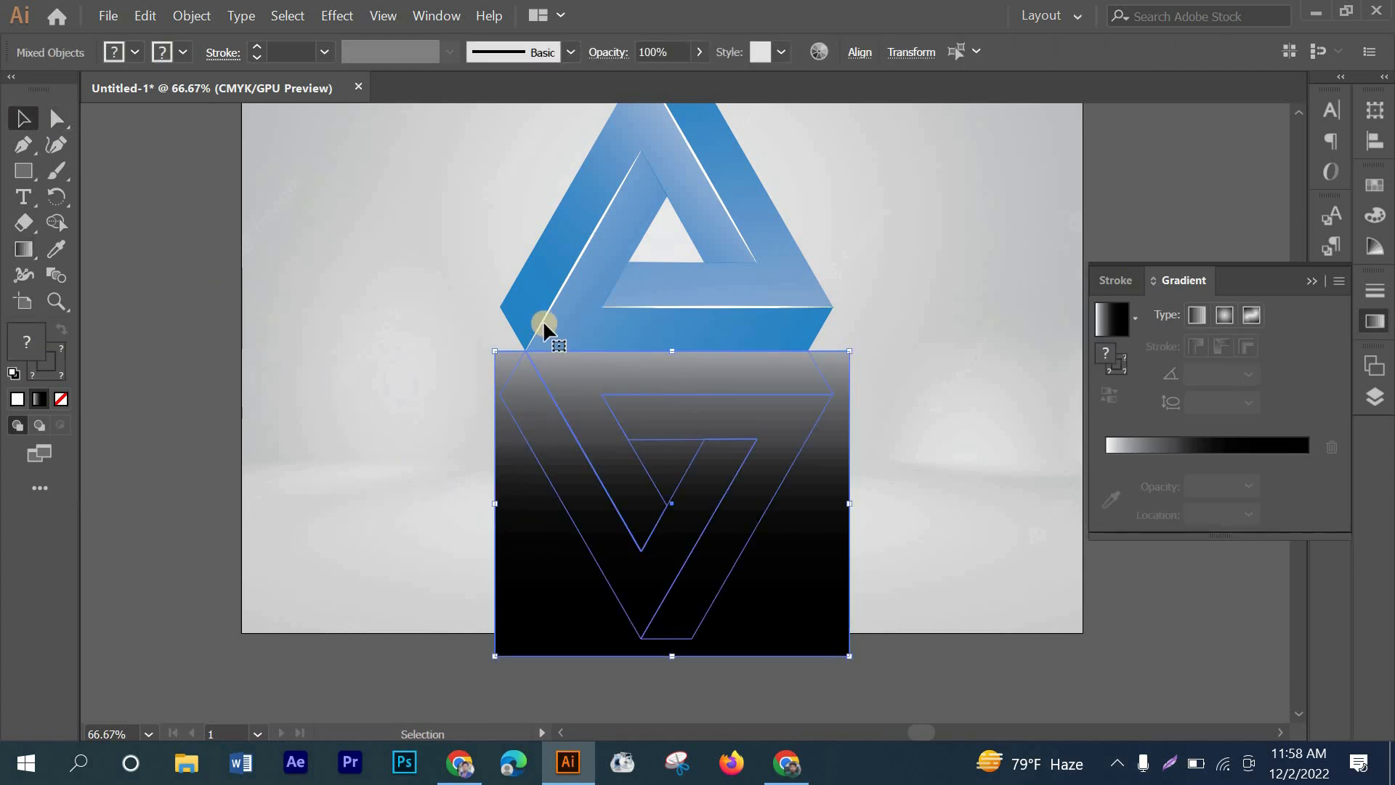
left_click(603, 57)
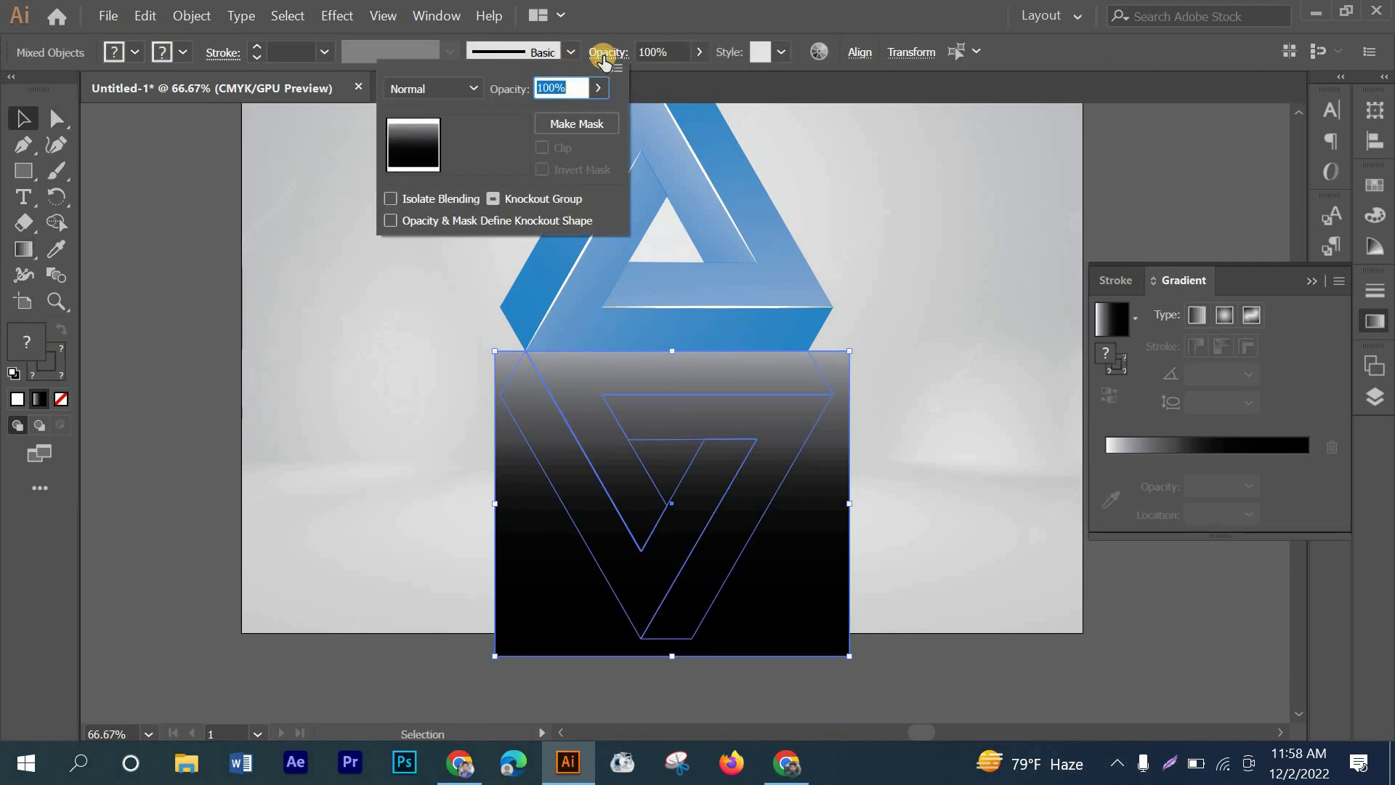
left_click(581, 123)
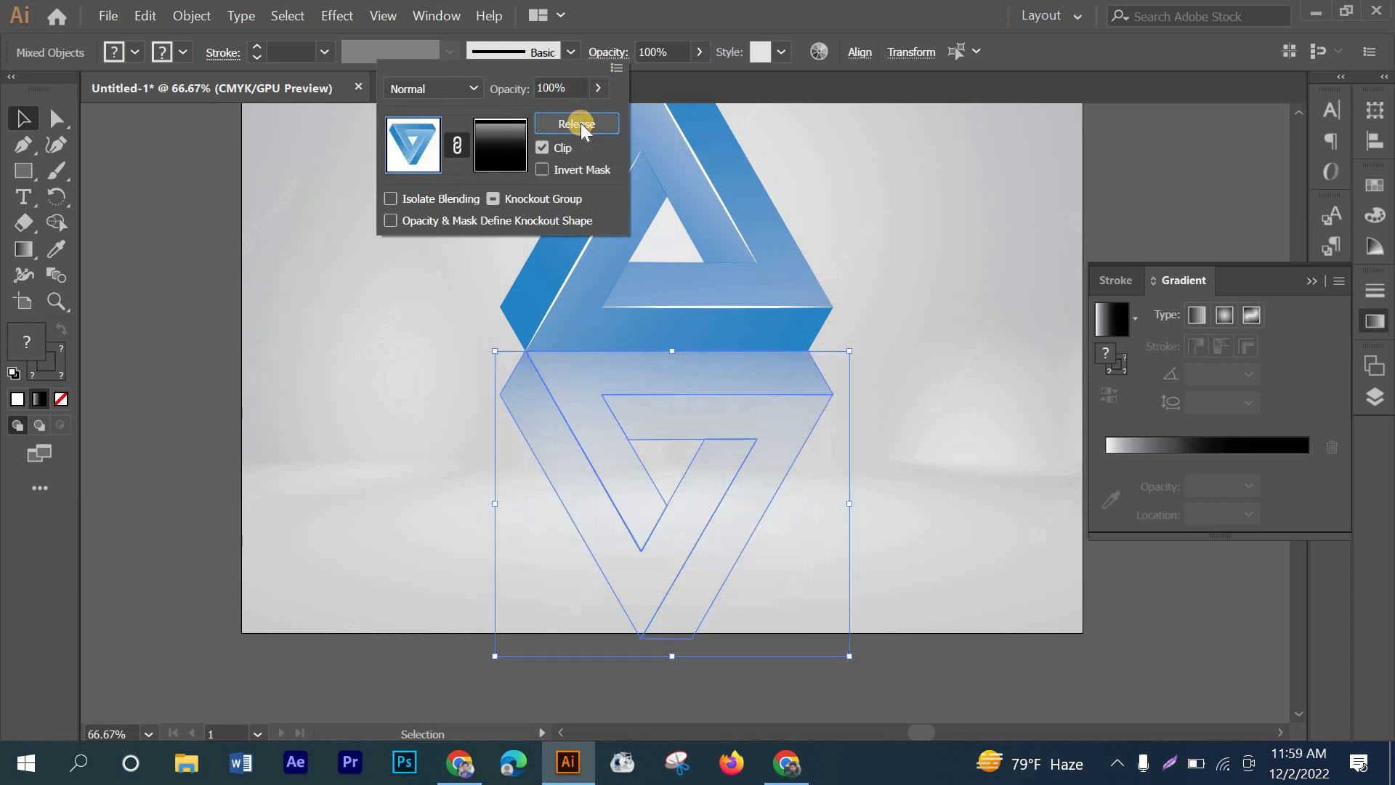
left_click(188, 358)
left_click(187, 356)
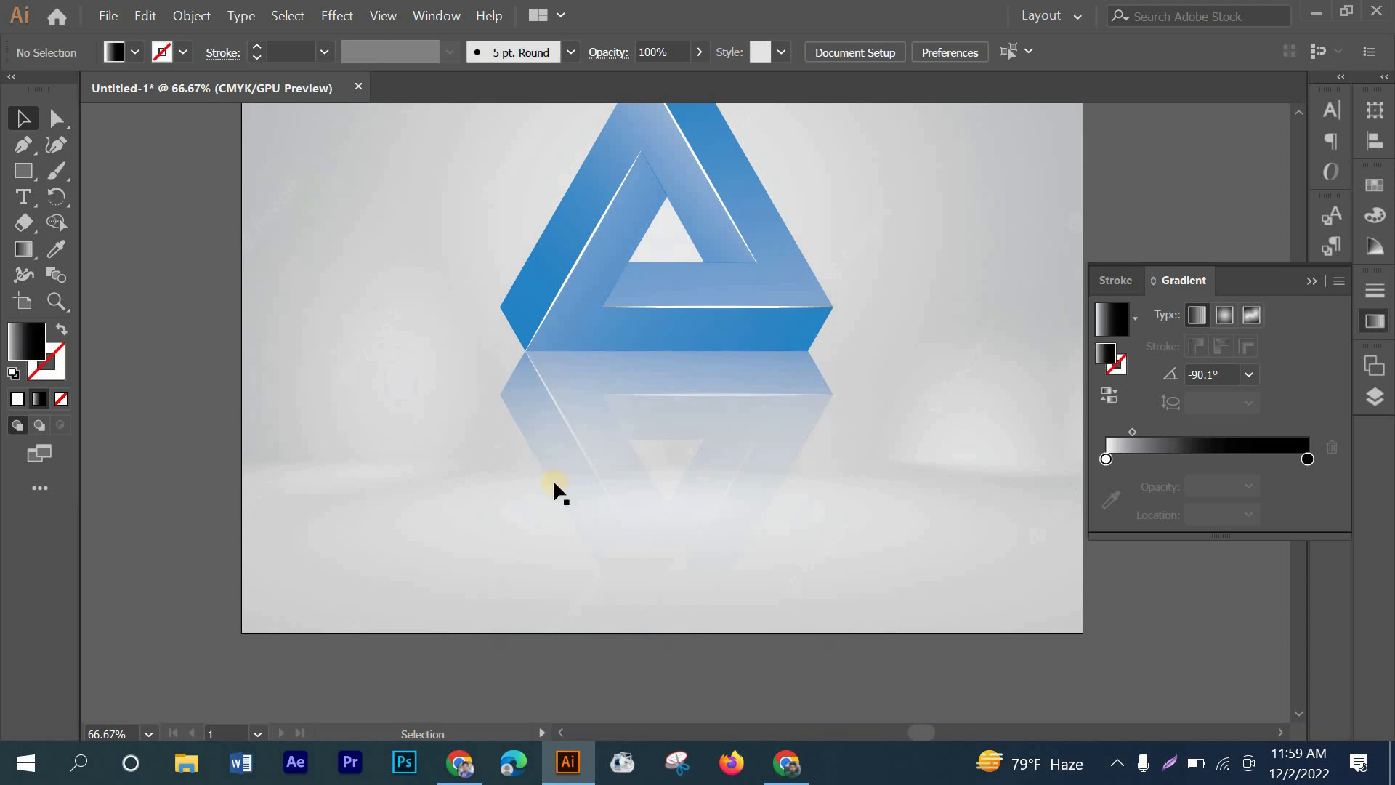
- Nudge the faded reflection down six increments to leave a small gap beneath the original triangle, and deselect it
scroll(730, 497, "down", 2)
scroll(948, 527, "up", 1)
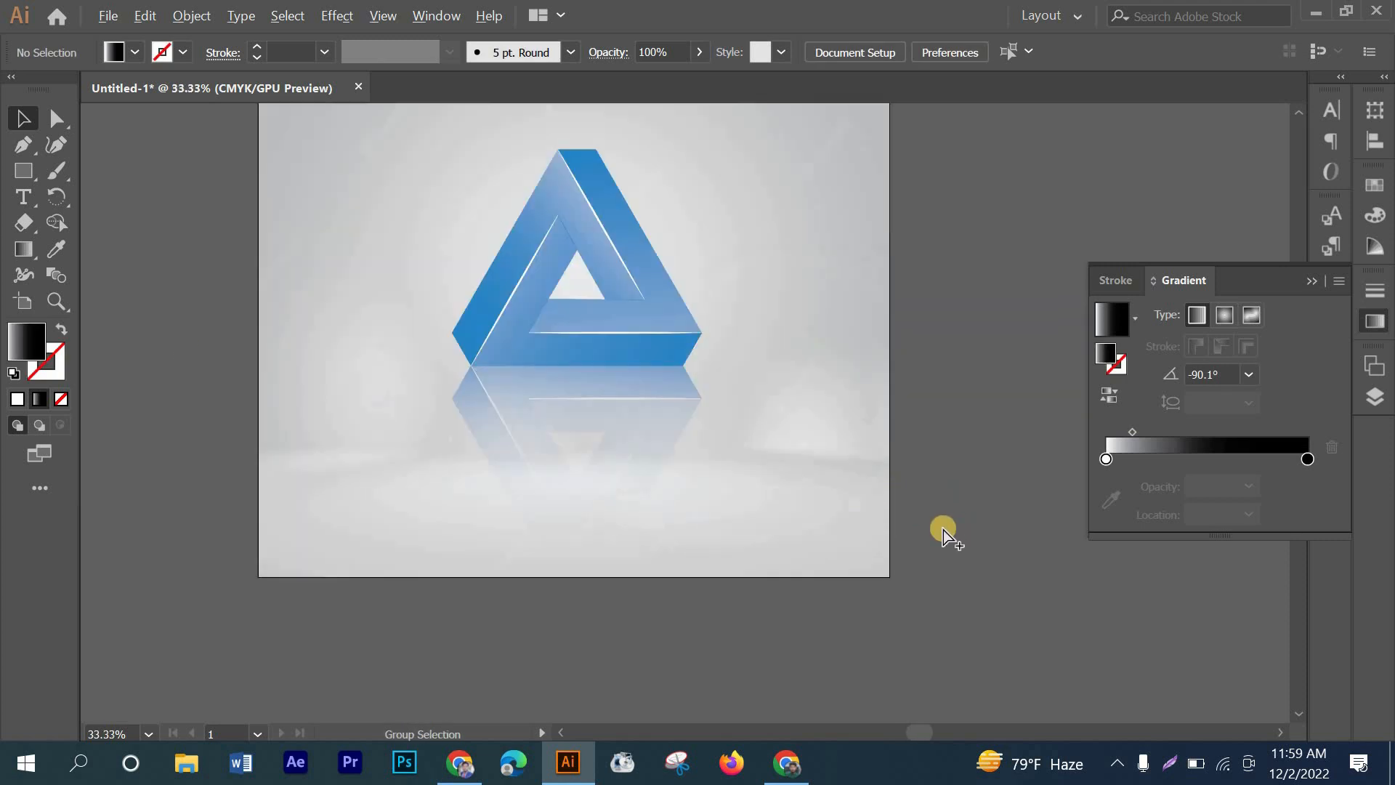
left_click(612, 451)
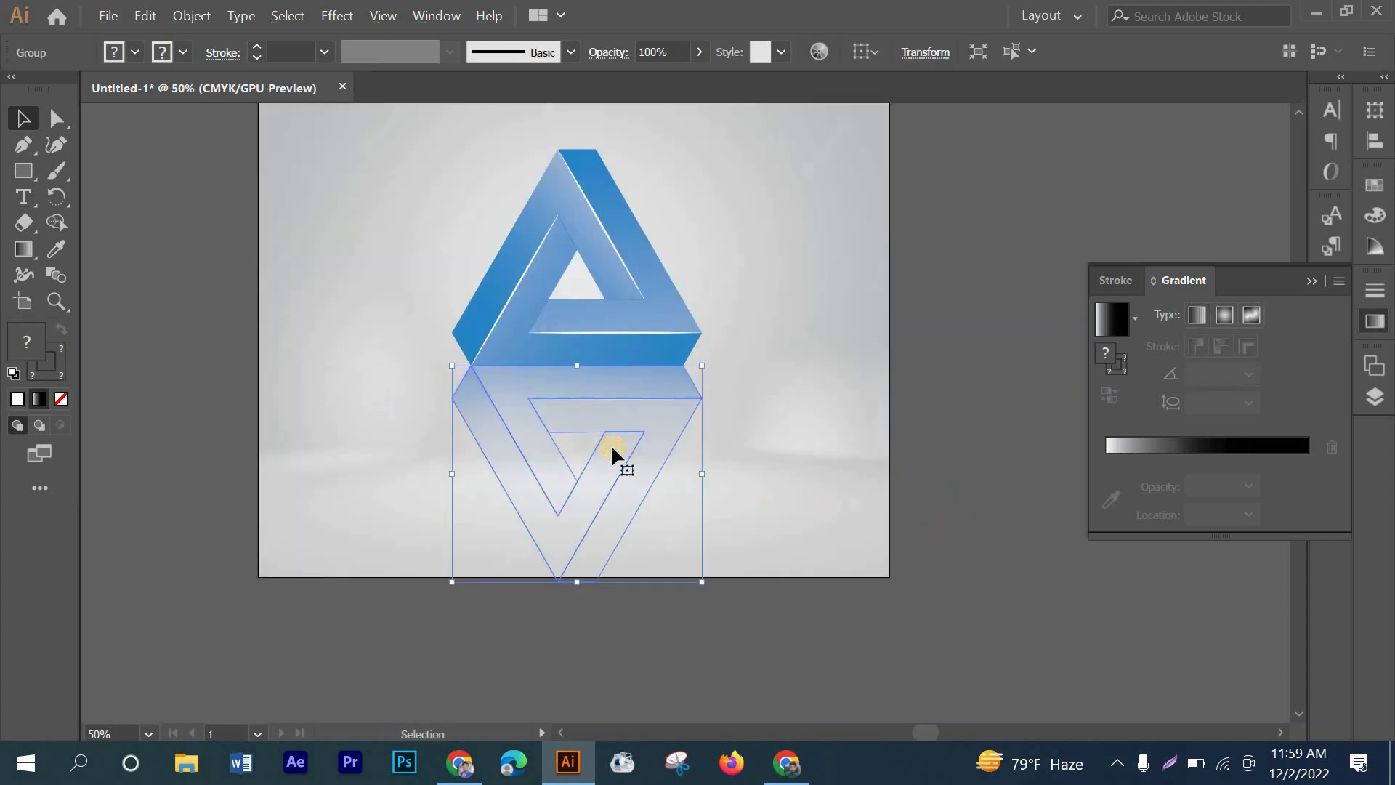
key("Down")
key("Down")
key("Down")
key("Down")
key("Down")
key("Down")
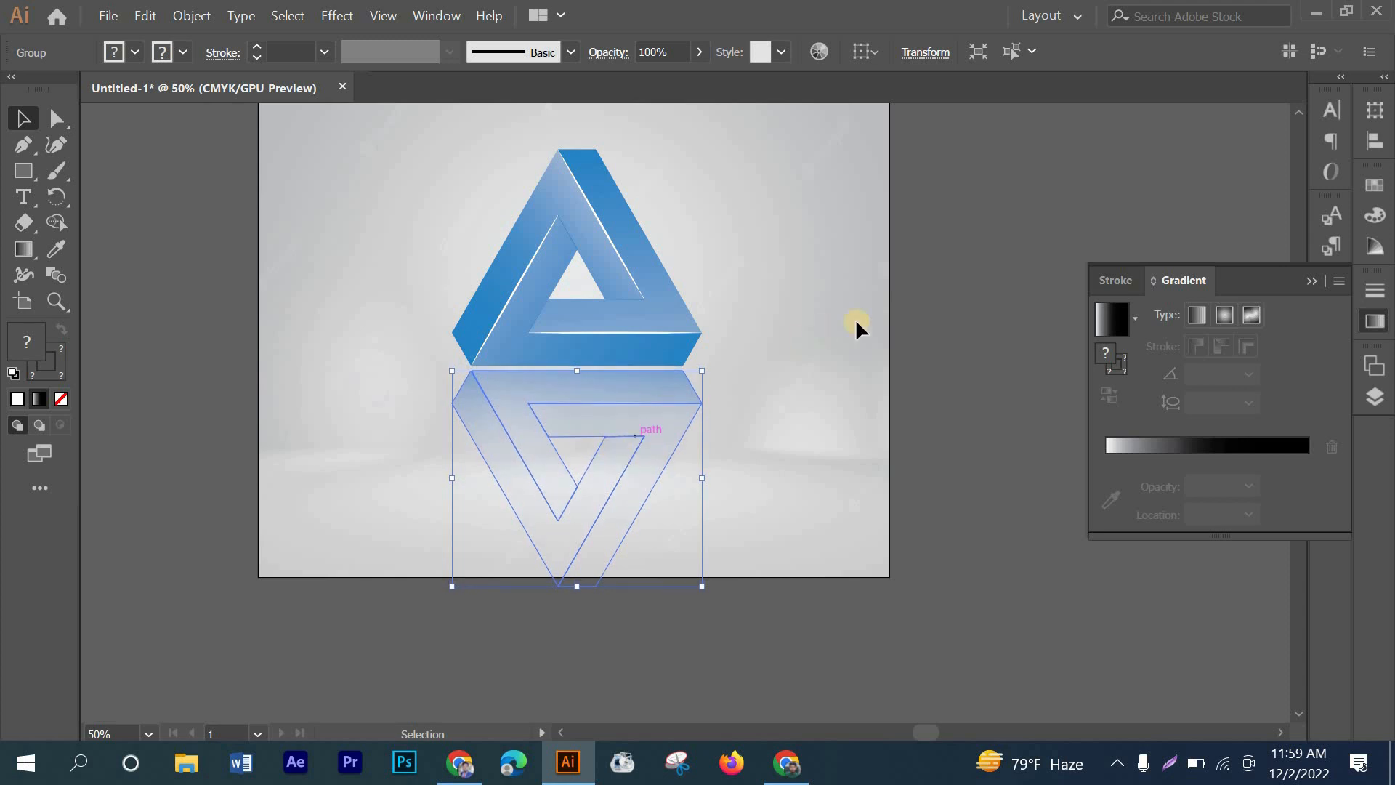
left_click(630, 420)
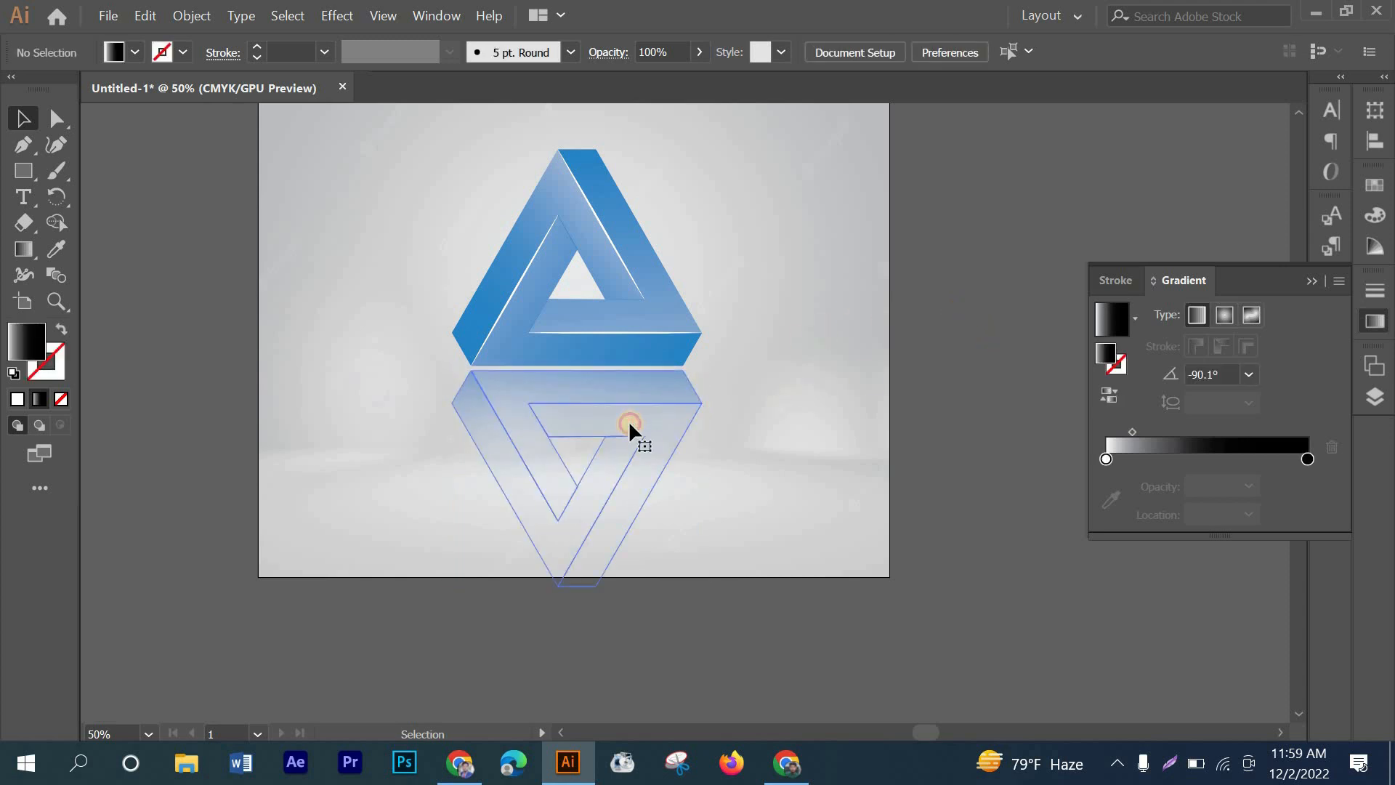
- Release the opacity mask from the triangle's reflection and select only the black-and-white gradient rectangle
left_click(611, 52)
left_click(501, 154)
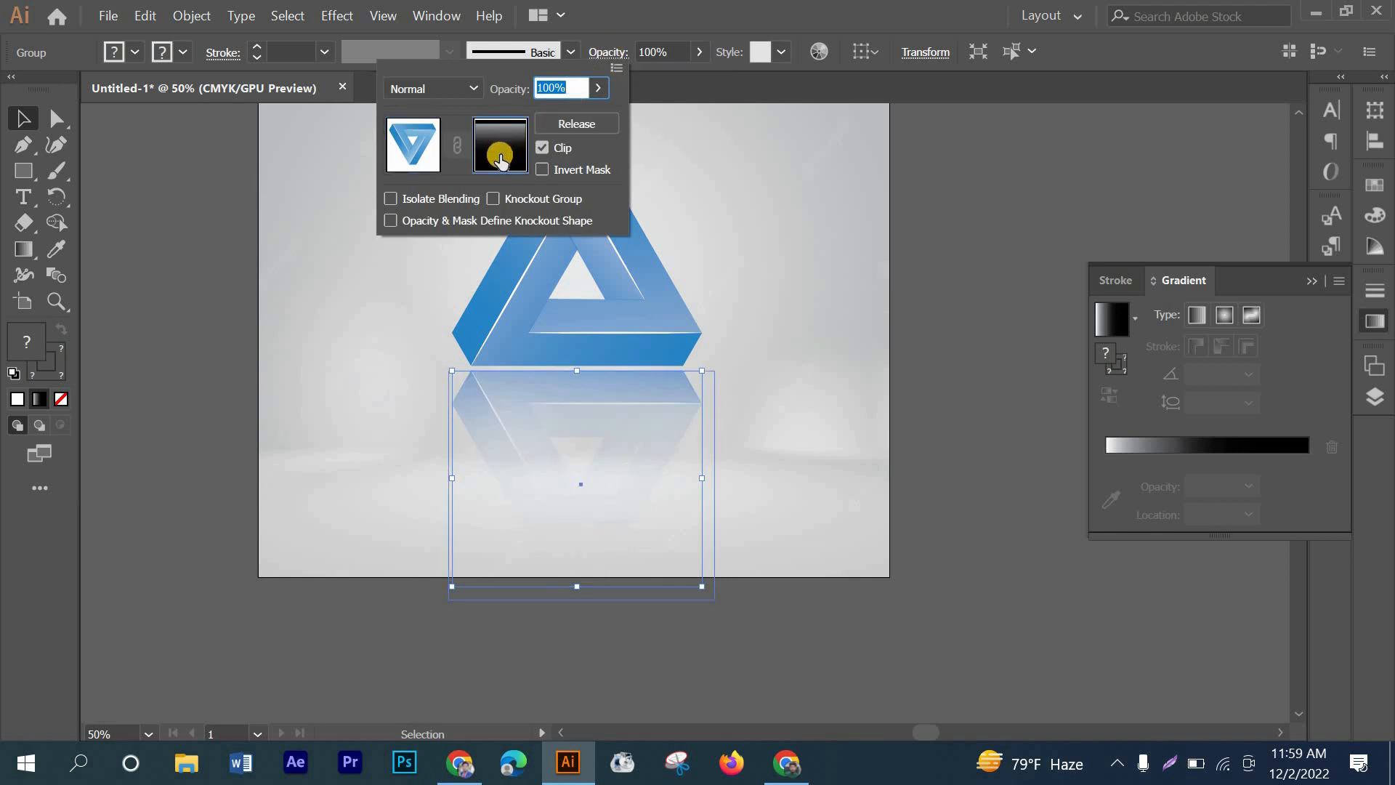
left_click(410, 148)
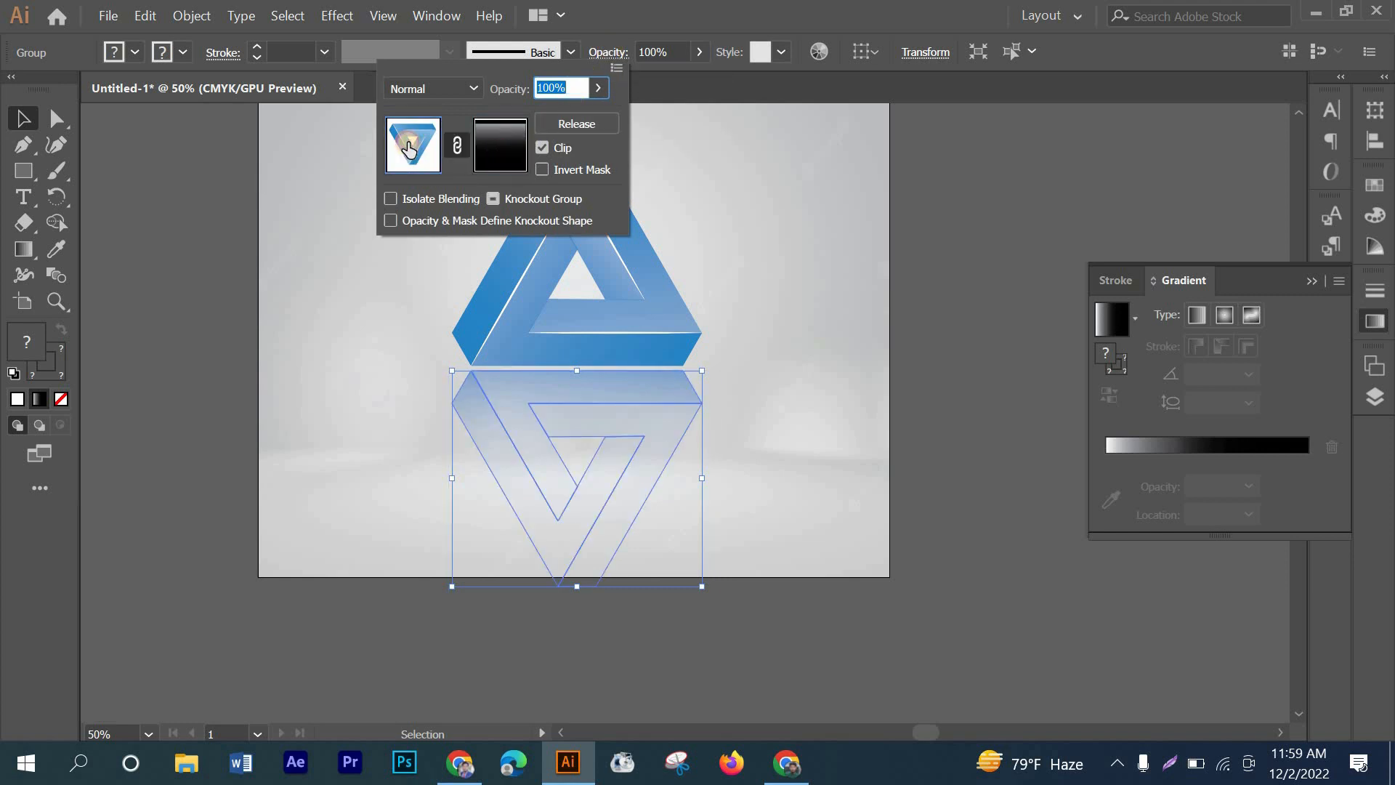
left_click(520, 145)
left_click(576, 124)
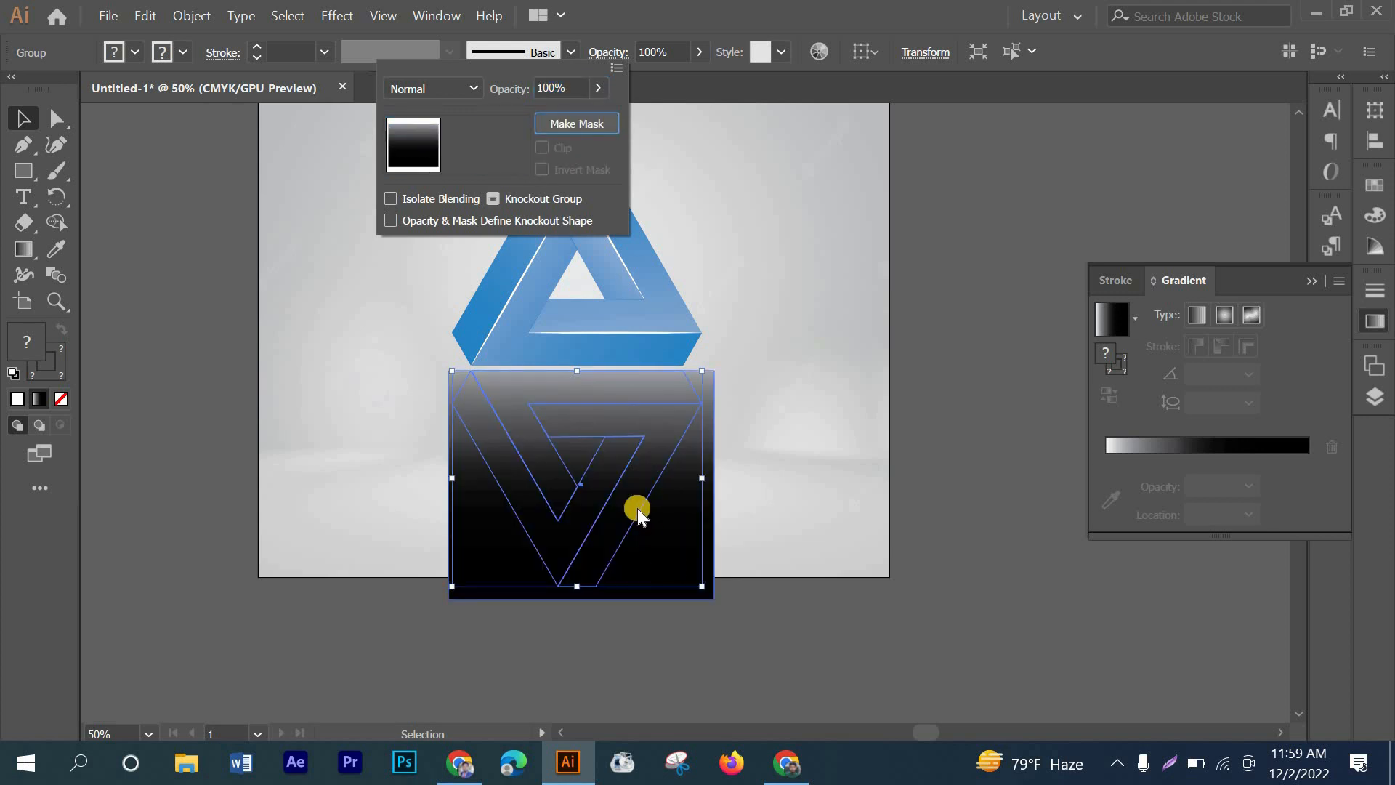
left_click(690, 553, "shift")
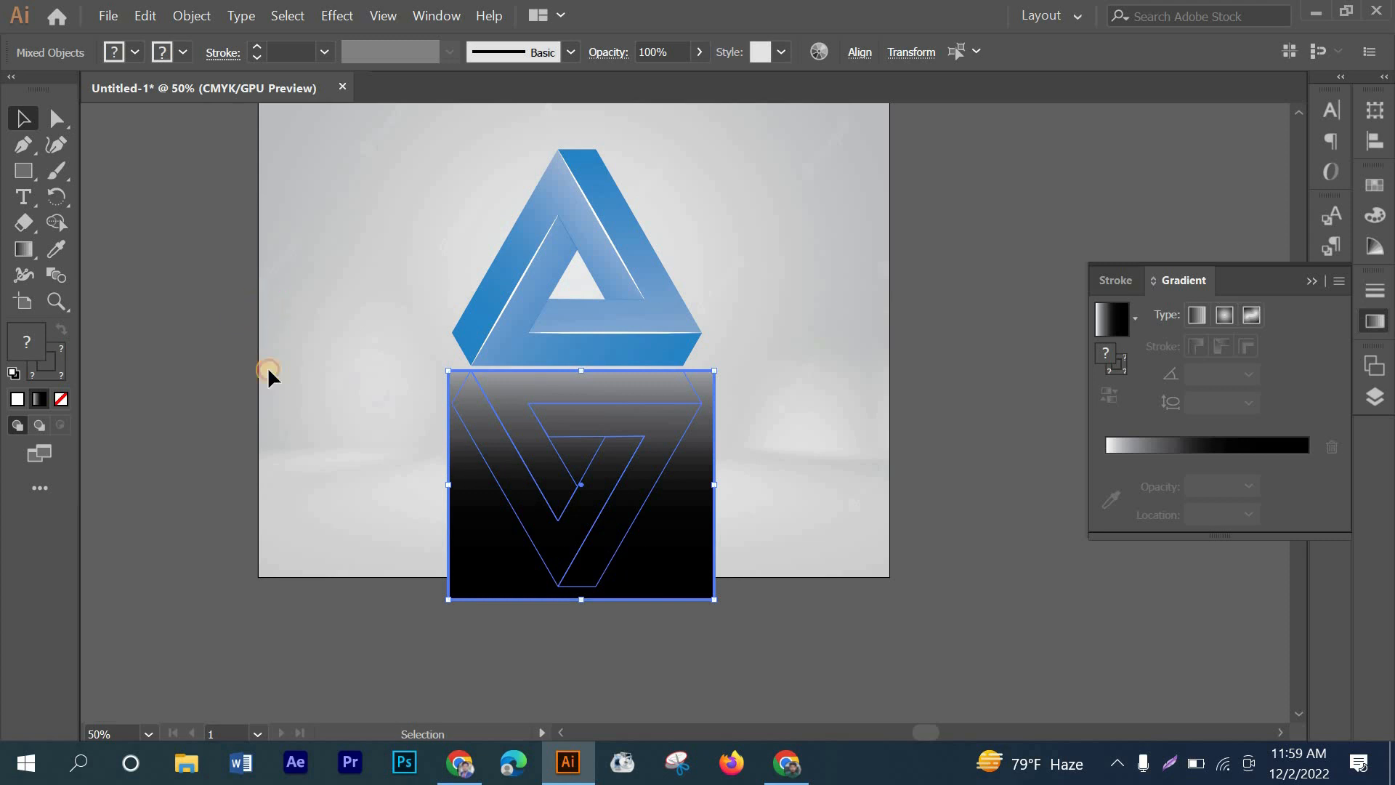
left_click(473, 513)
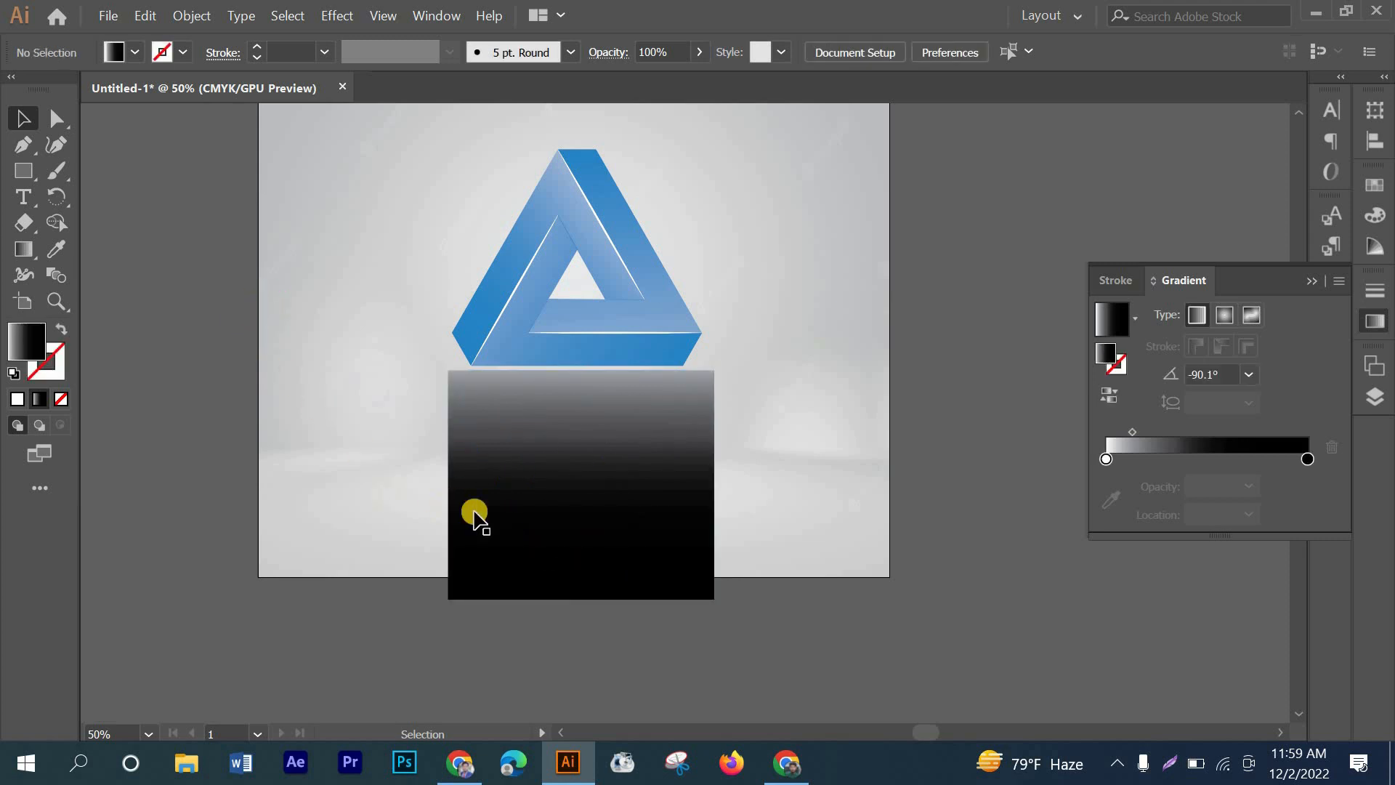
- Shift the rectangle's whole linear gradient upward with the Gradient tool so its upper part becomes darker
left_click(25, 249)
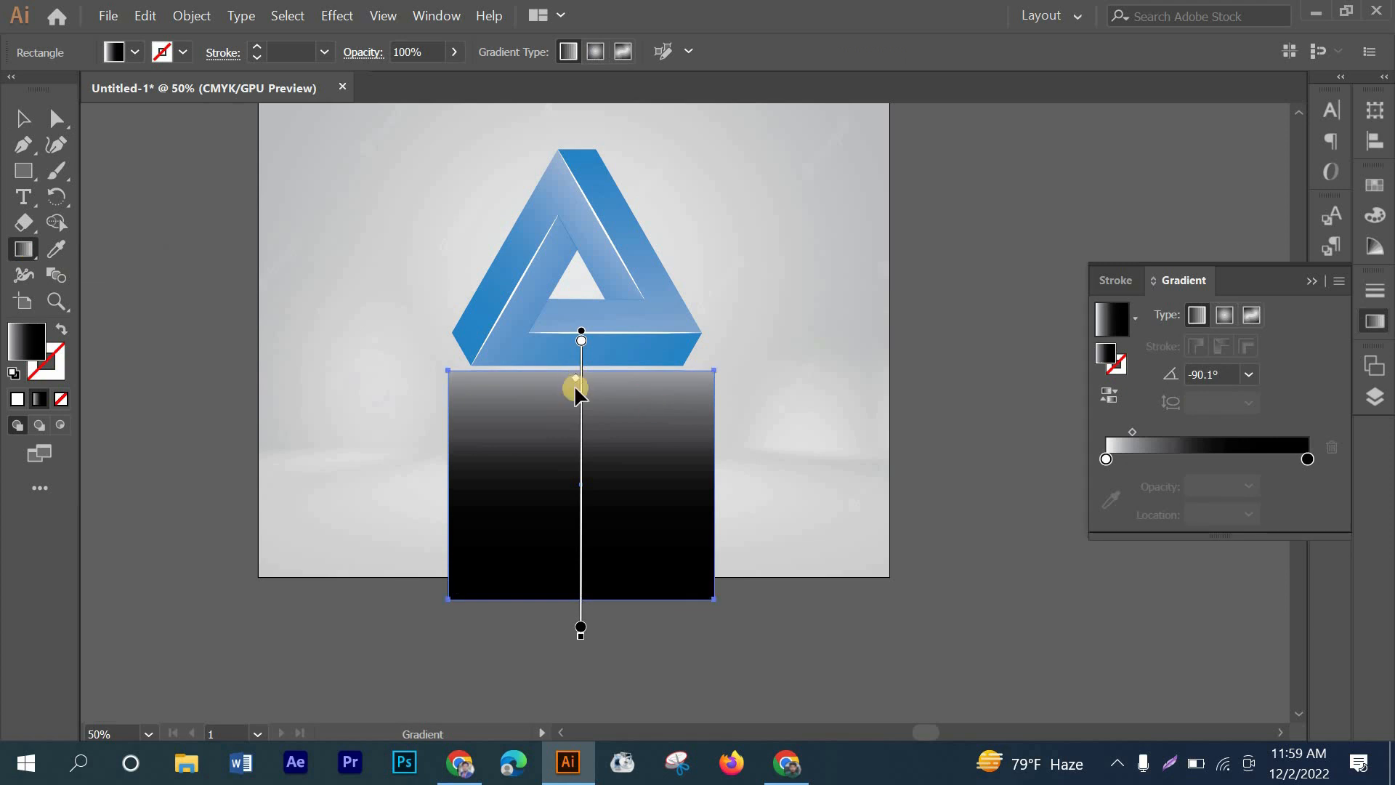
left_click_drag(581, 473, 589, 429)
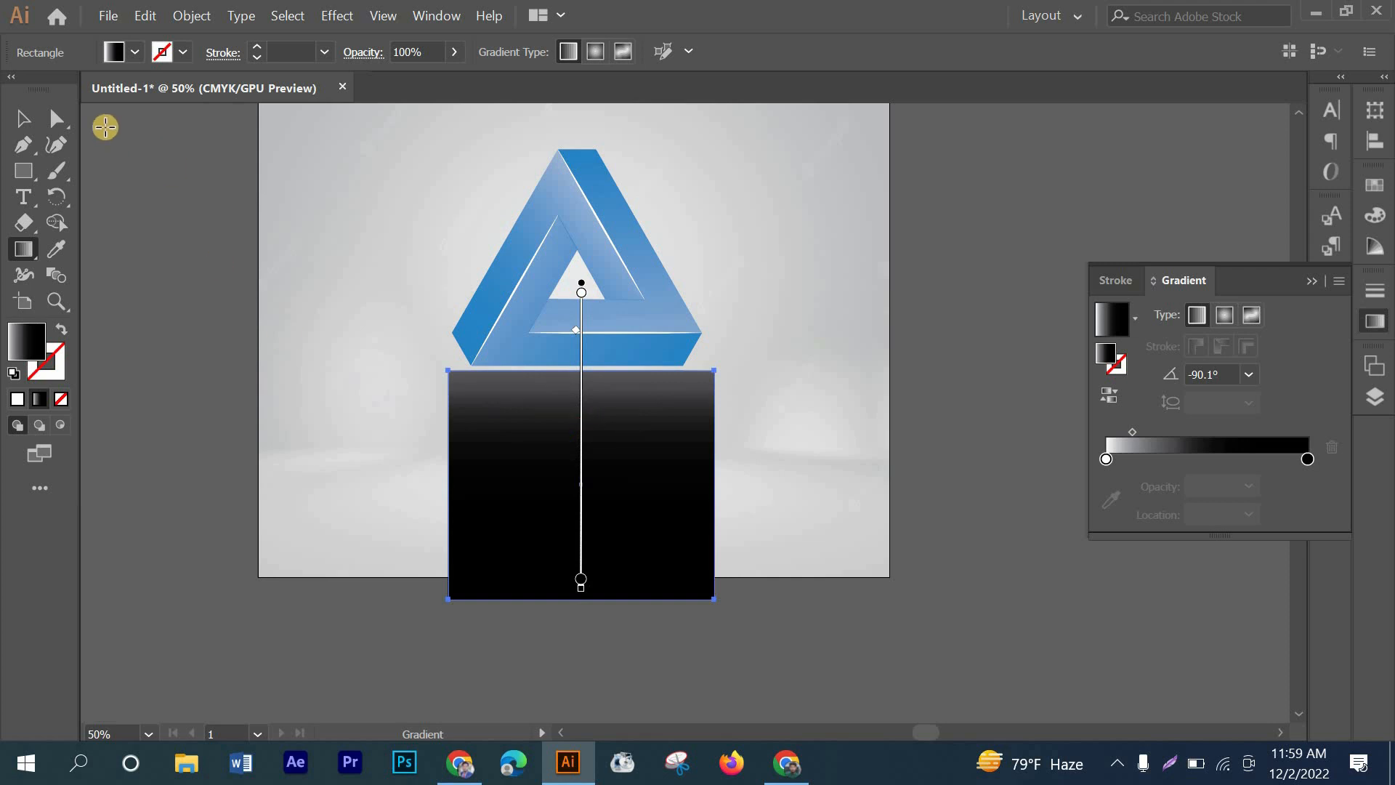
- Select the gradient rectangle together with the reflected triangle, make an opacity mask from them again, and deselect
left_click(22, 118)
left_click_drag(366, 470, 525, 542)
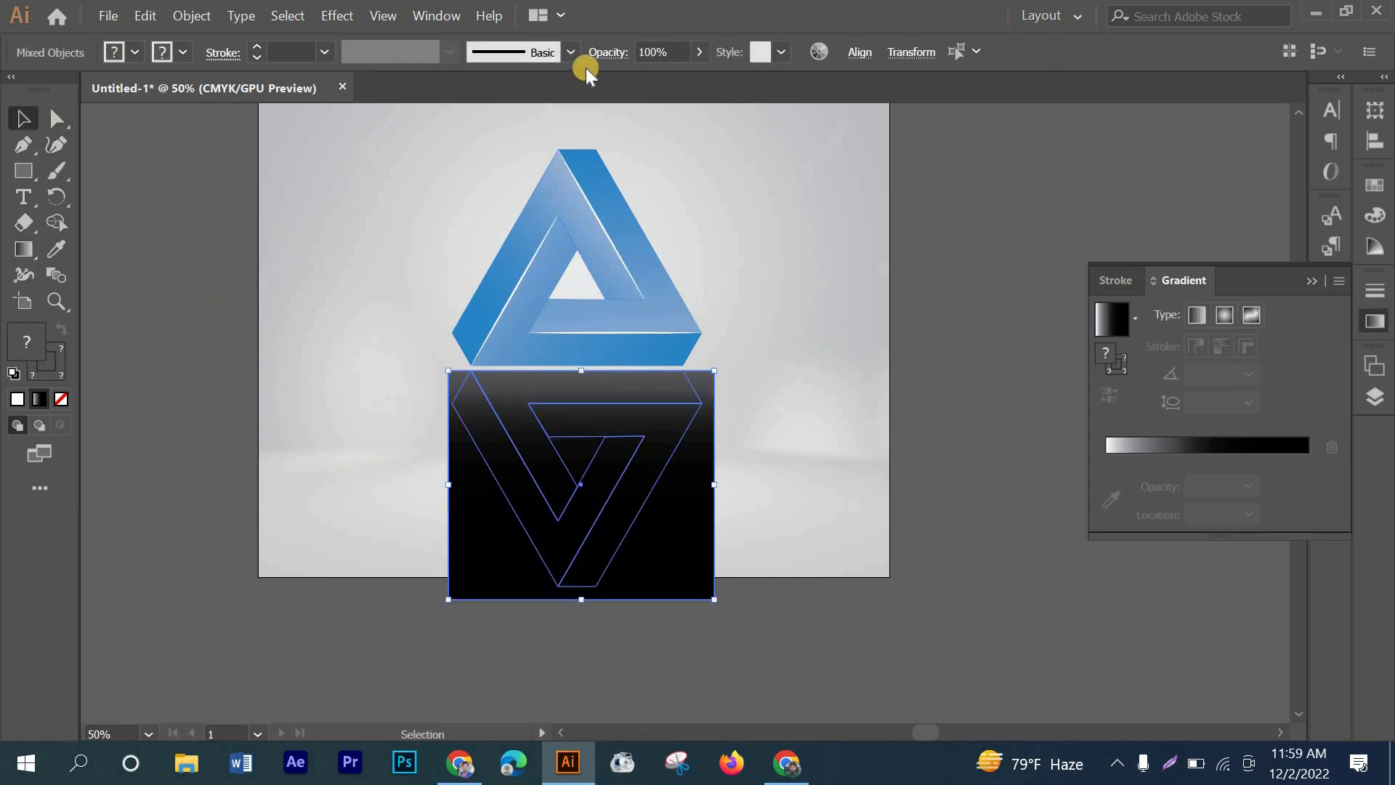
left_click(604, 53)
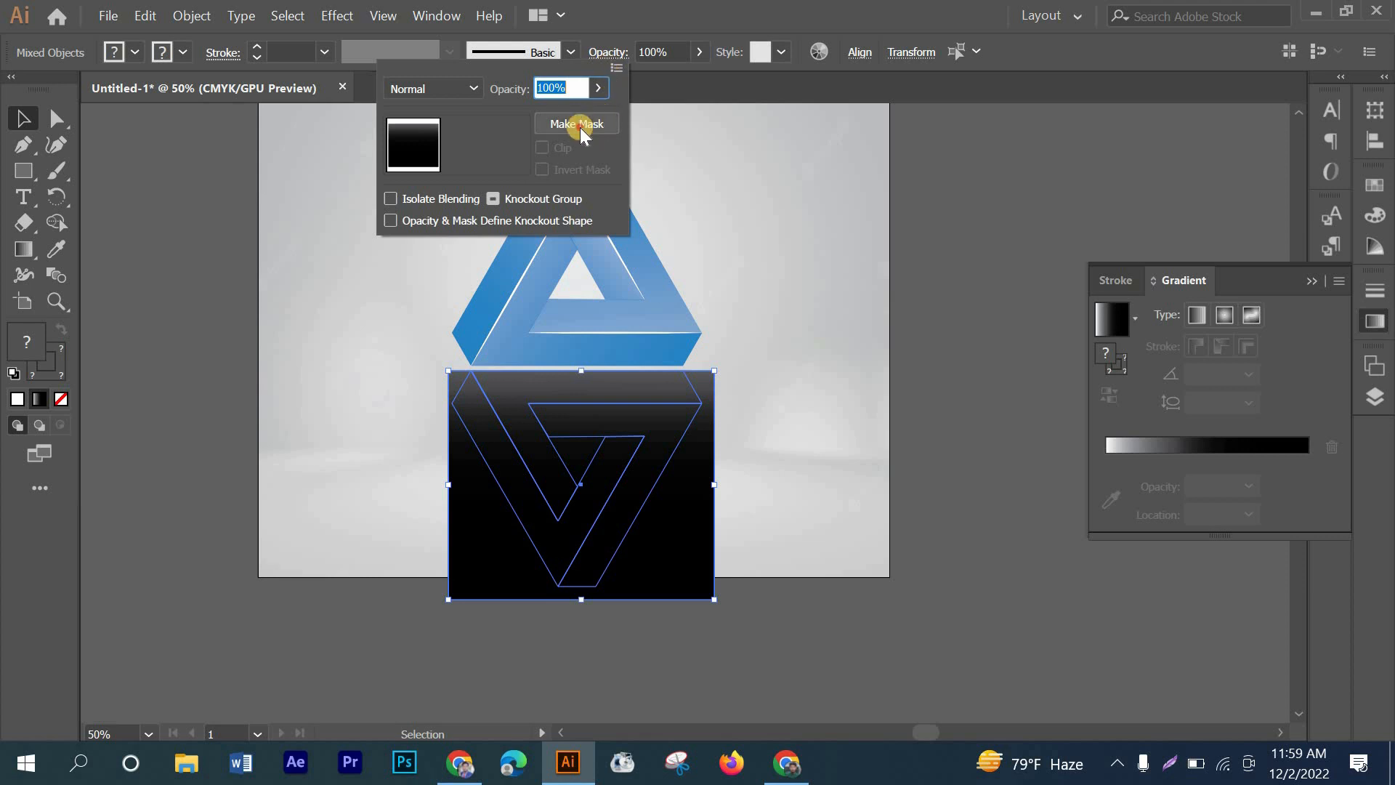
left_click(576, 124)
left_click(988, 393)
left_click(992, 392)
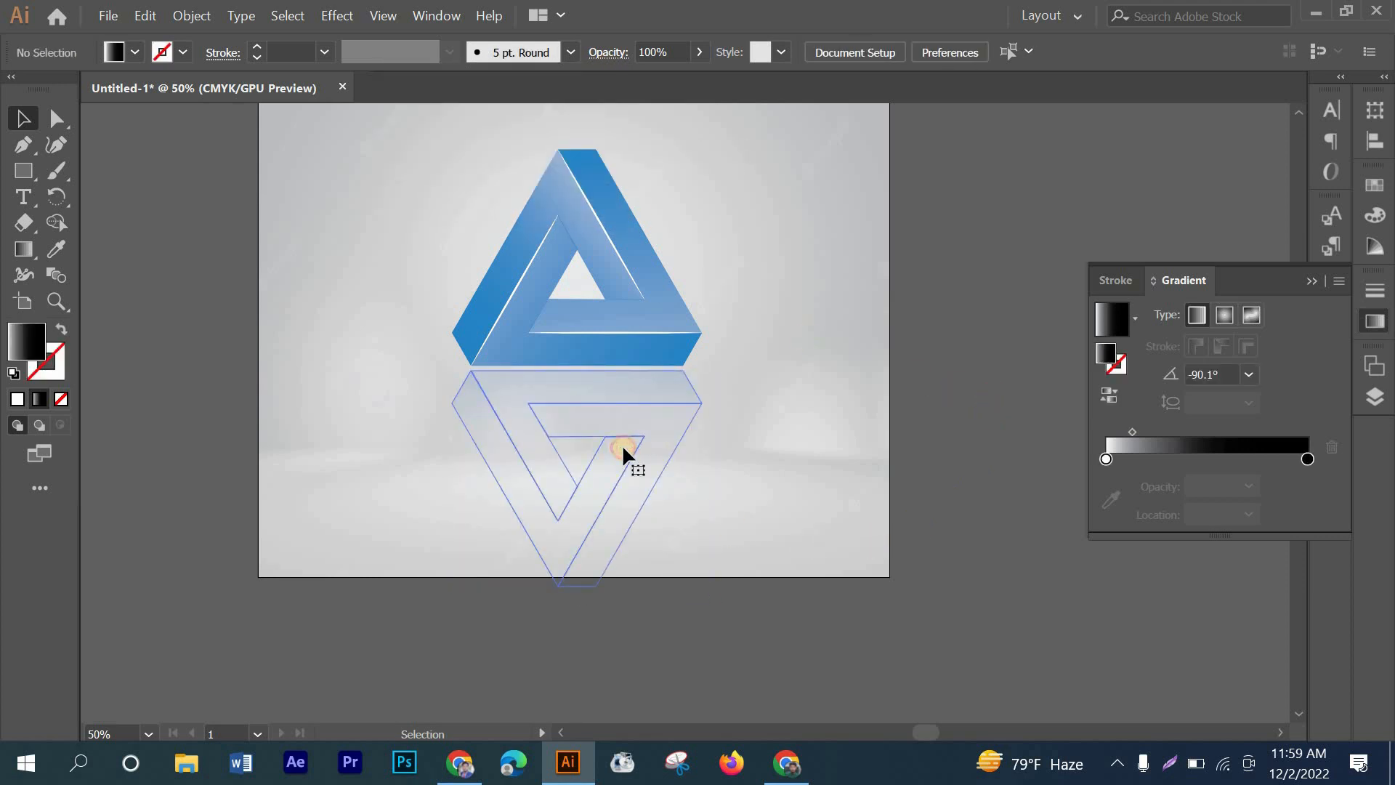
- Nudge the masked reflection up four increments towards the base of the original triangle, and deselect it
left_click(623, 449)
key("Up")
key("Up")
key("Up")
key("Up")
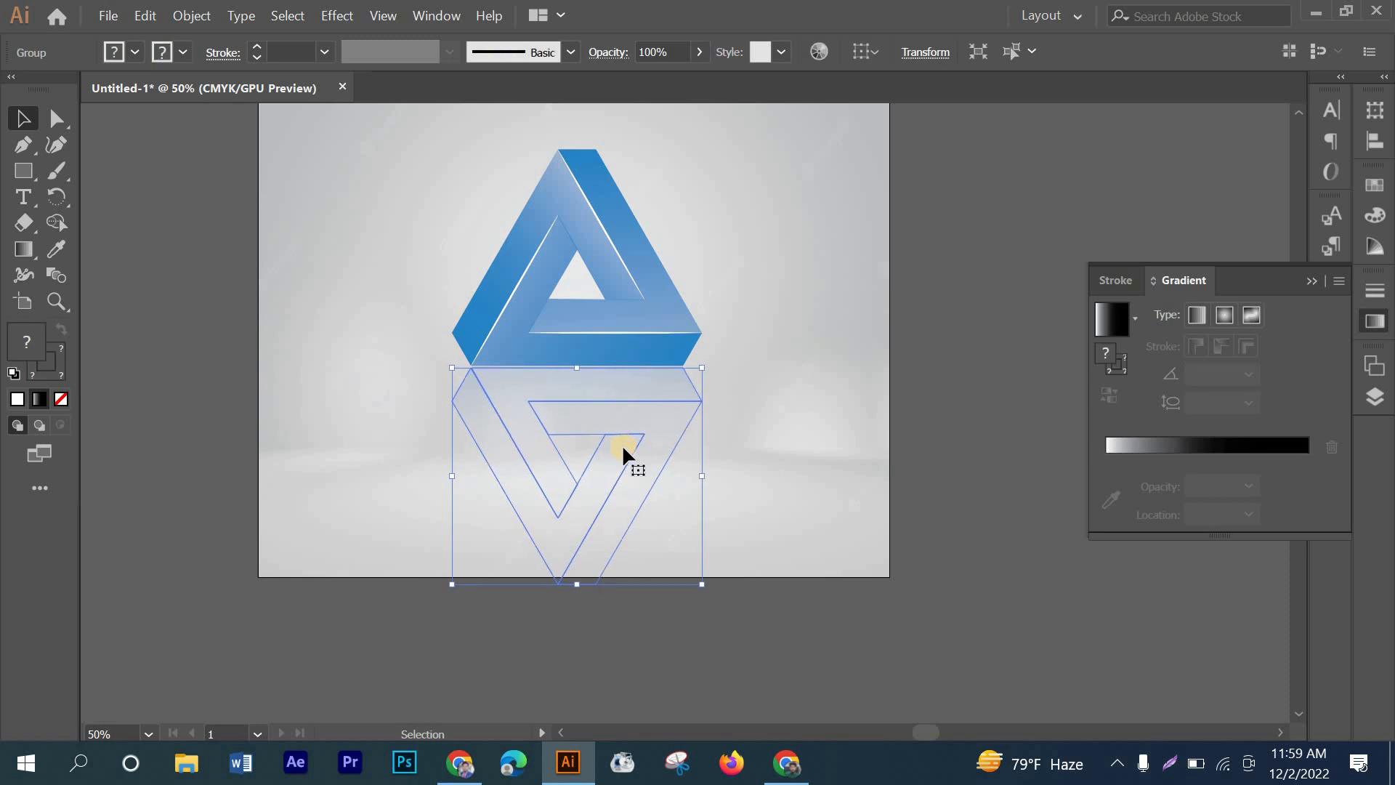
left_click(807, 297)
- Release the reflection's opacity mask once more and select the gradient rectangle by itself
scroll(808, 298, "down", 2)
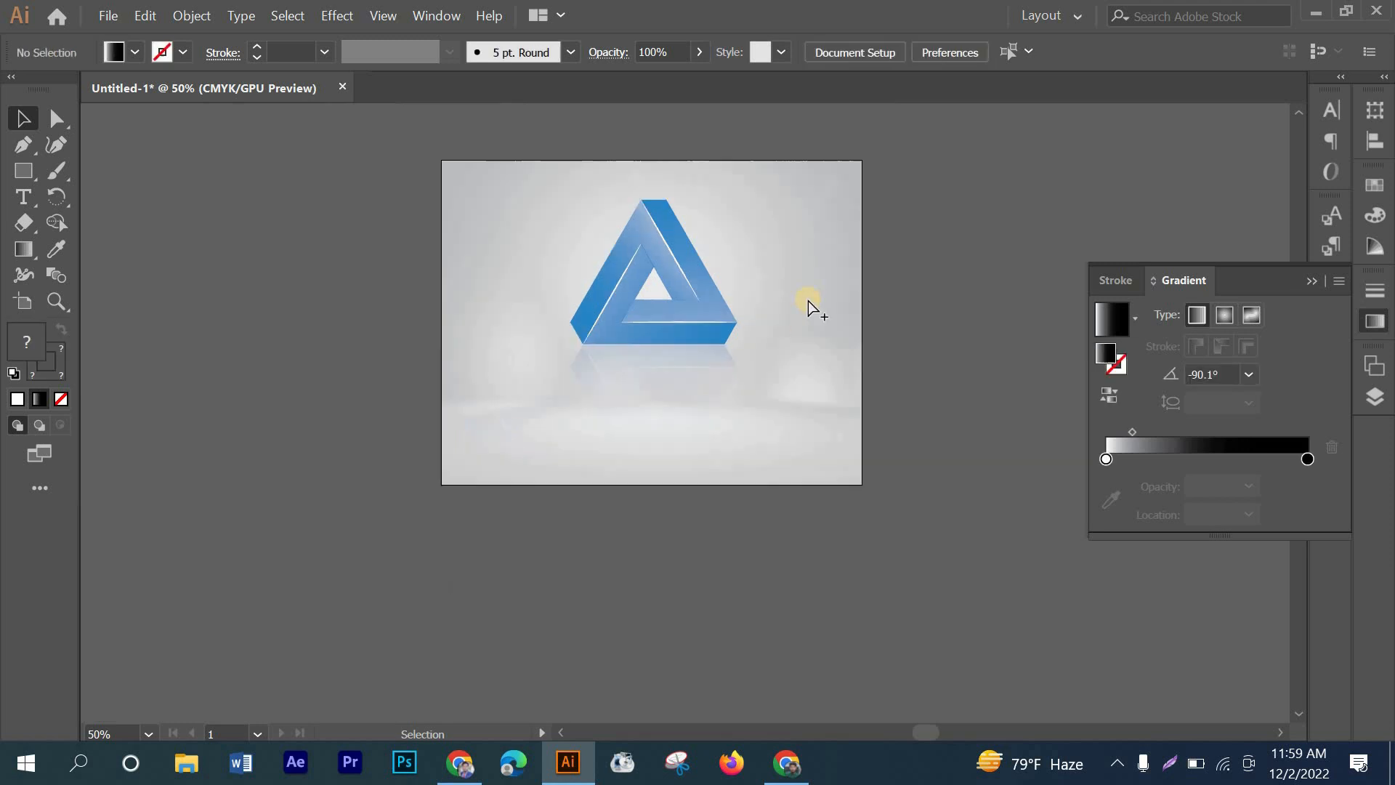
scroll(795, 222, "up", 2)
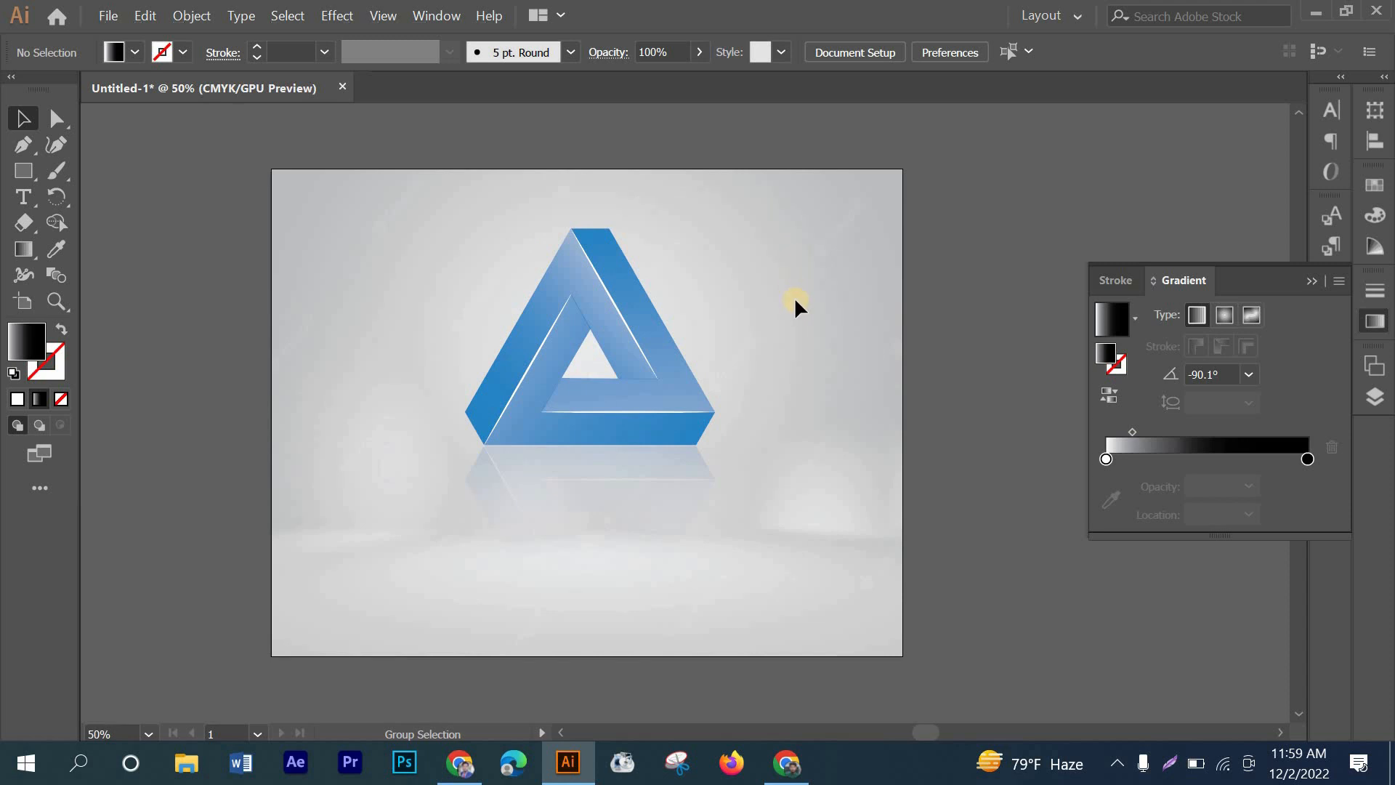
scroll(795, 297, "down", 1)
key("alt")
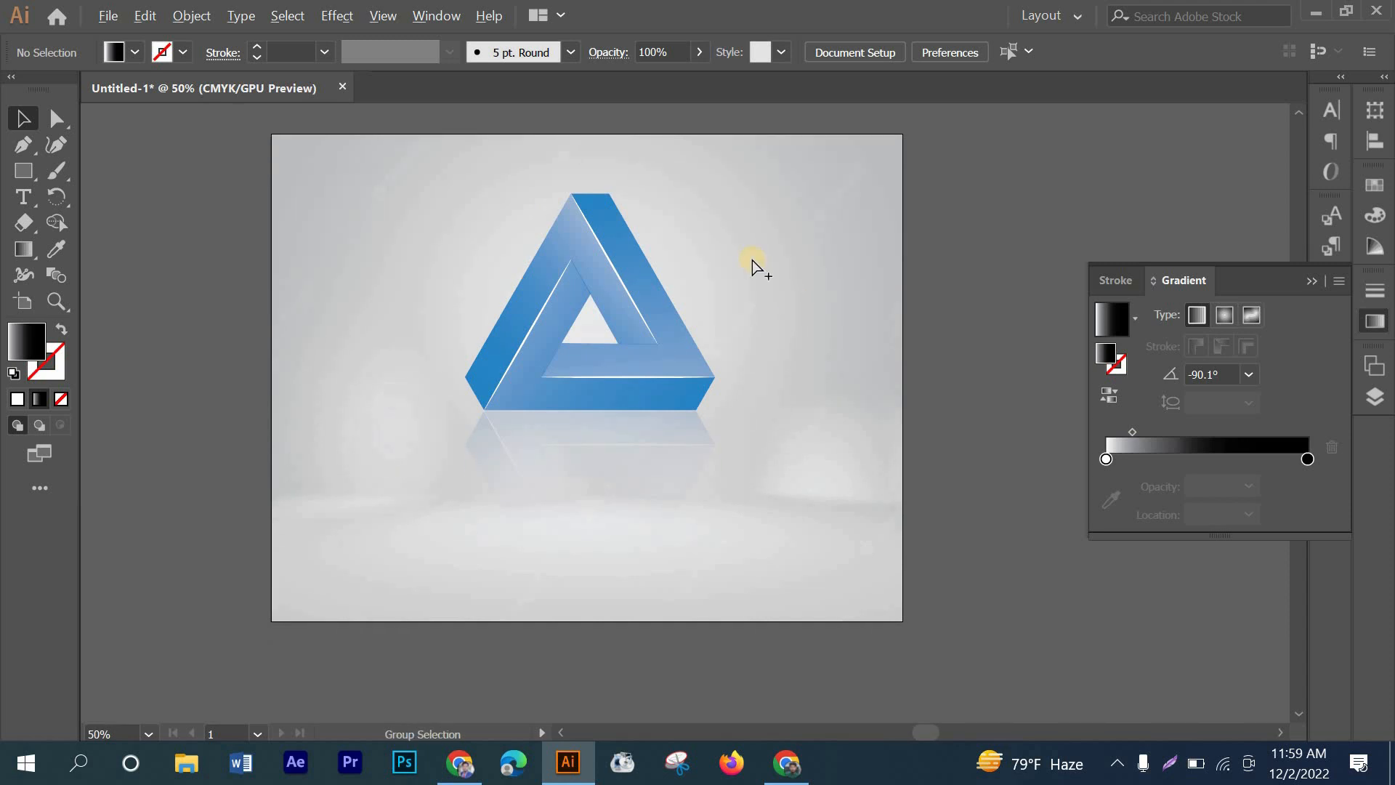
scroll(752, 262, "up", 1)
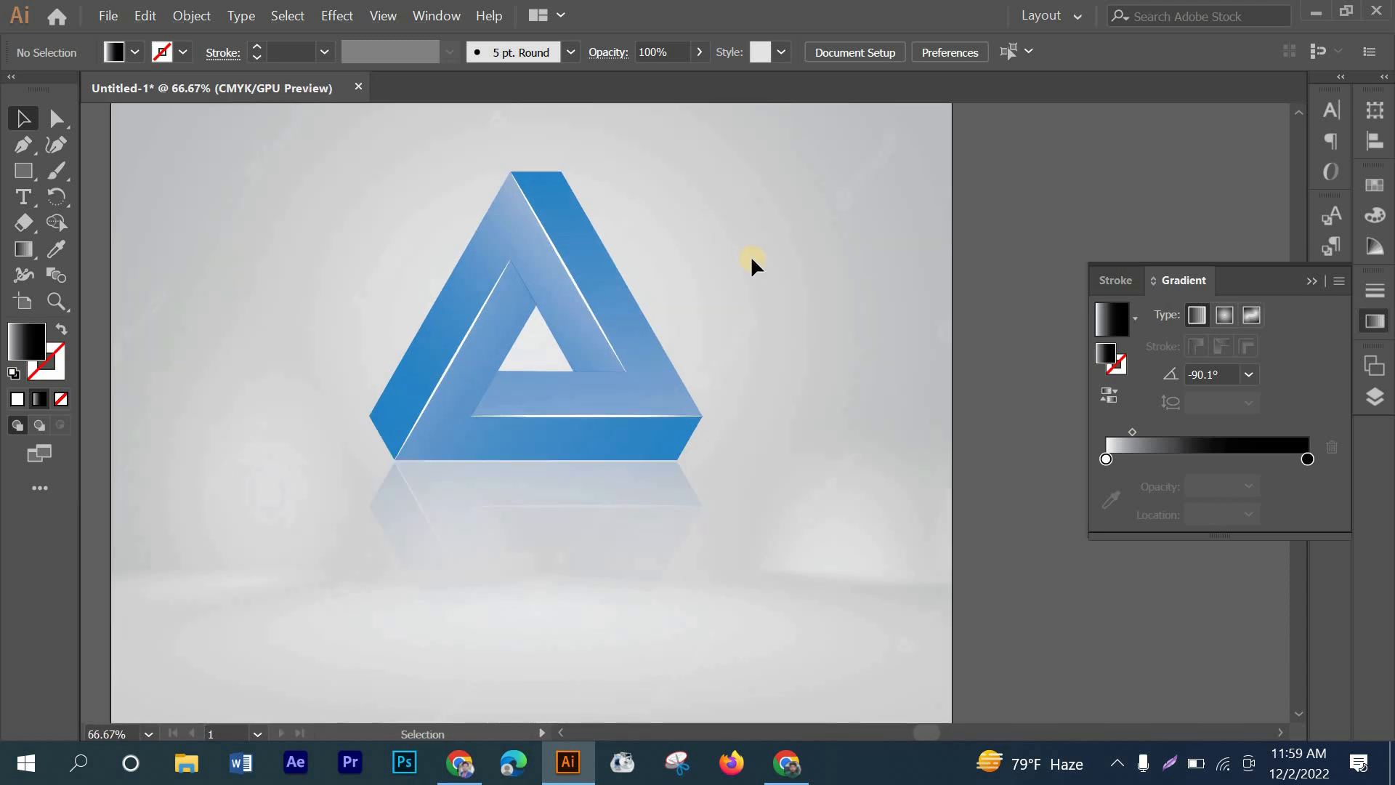
scroll(752, 255, "down", 1)
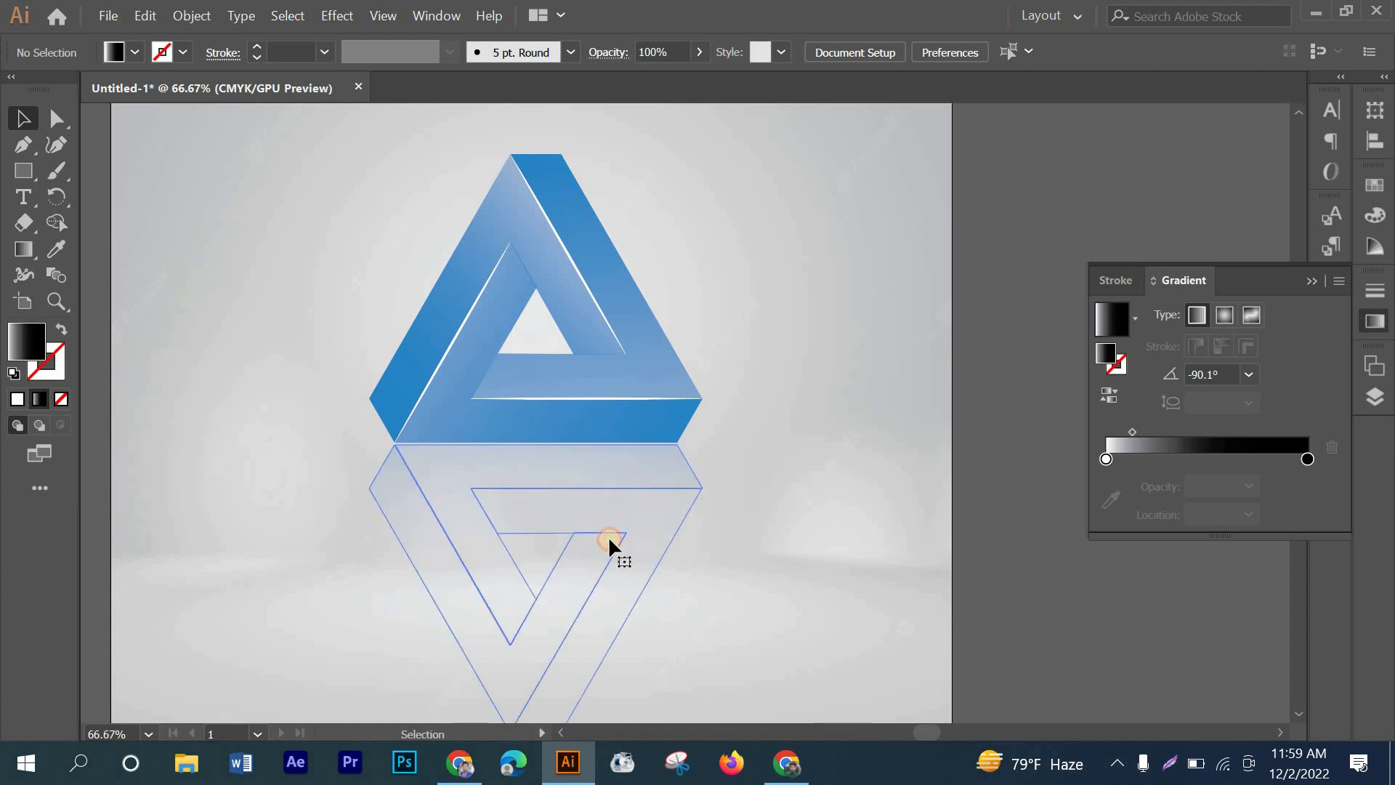
left_click(608, 535)
left_click(594, 53)
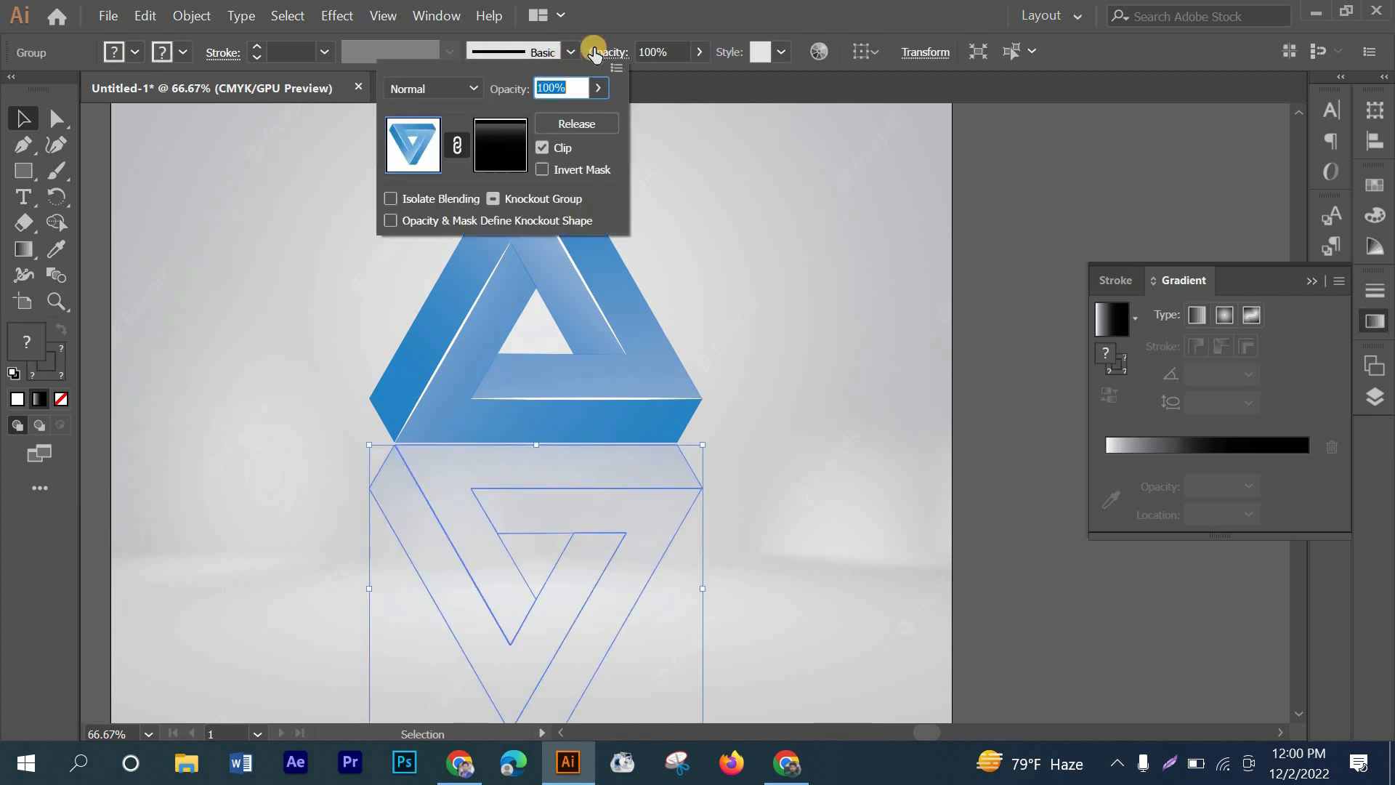
left_click(579, 122)
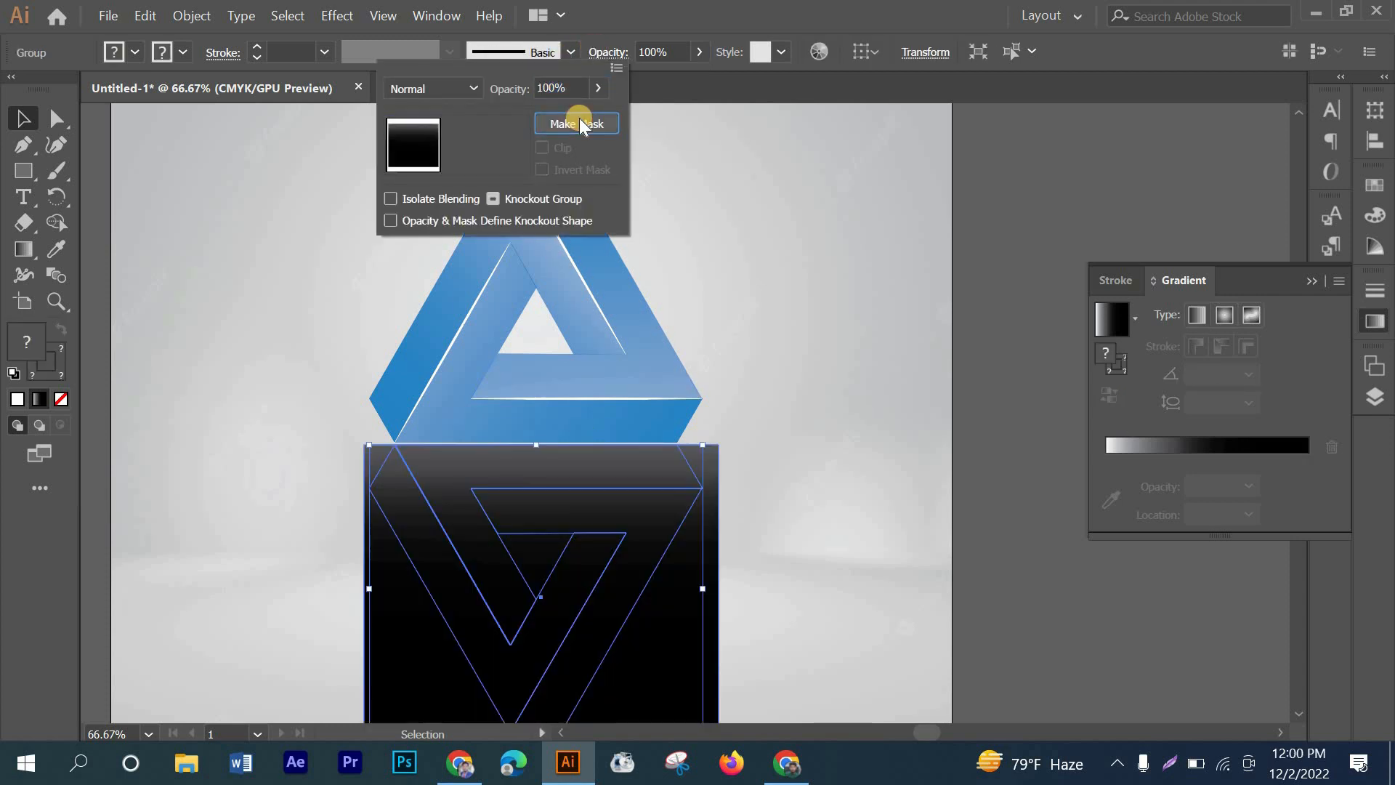
left_click(324, 413)
left_click(386, 621)
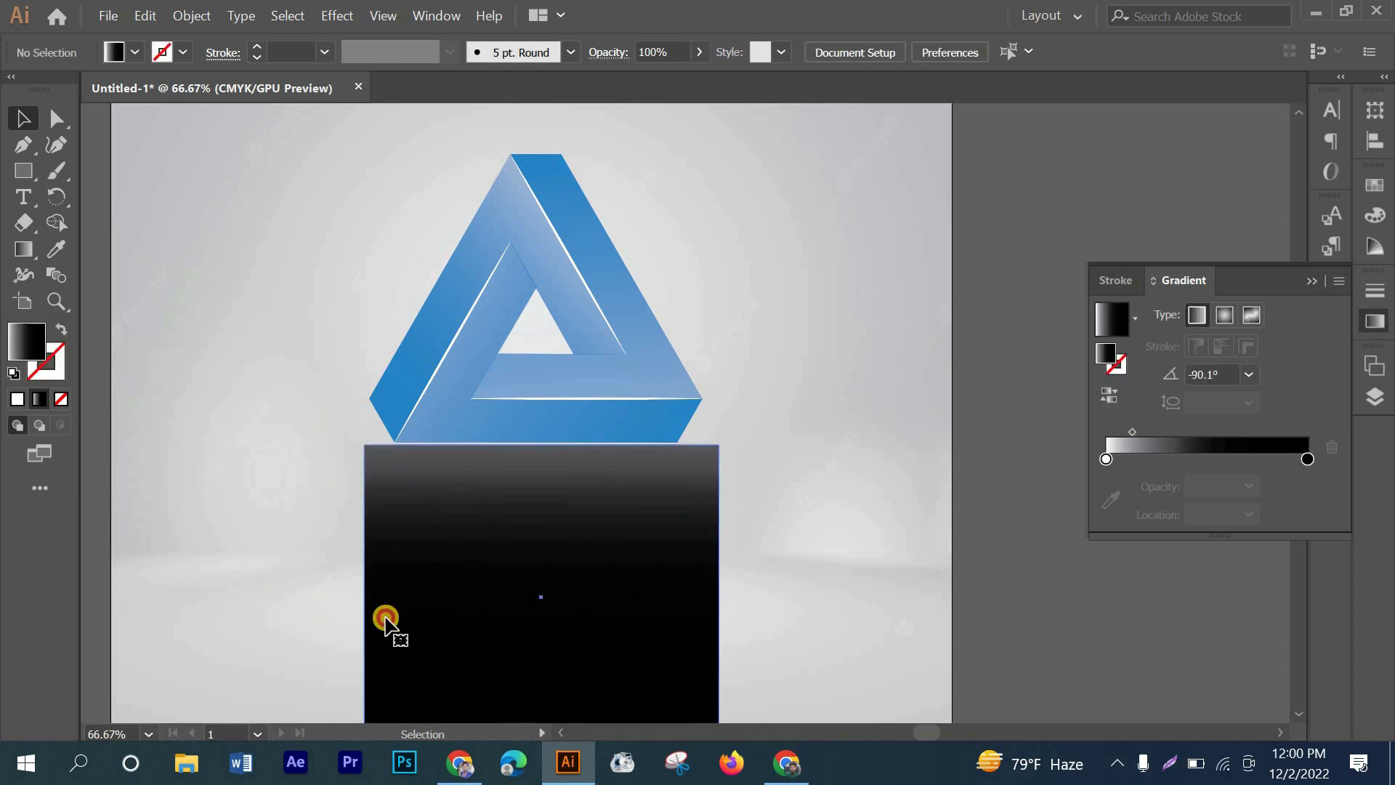
- Move the midpoint of the rectangle's gradient down towards the black end to lighten its upper part
left_click(23, 249)
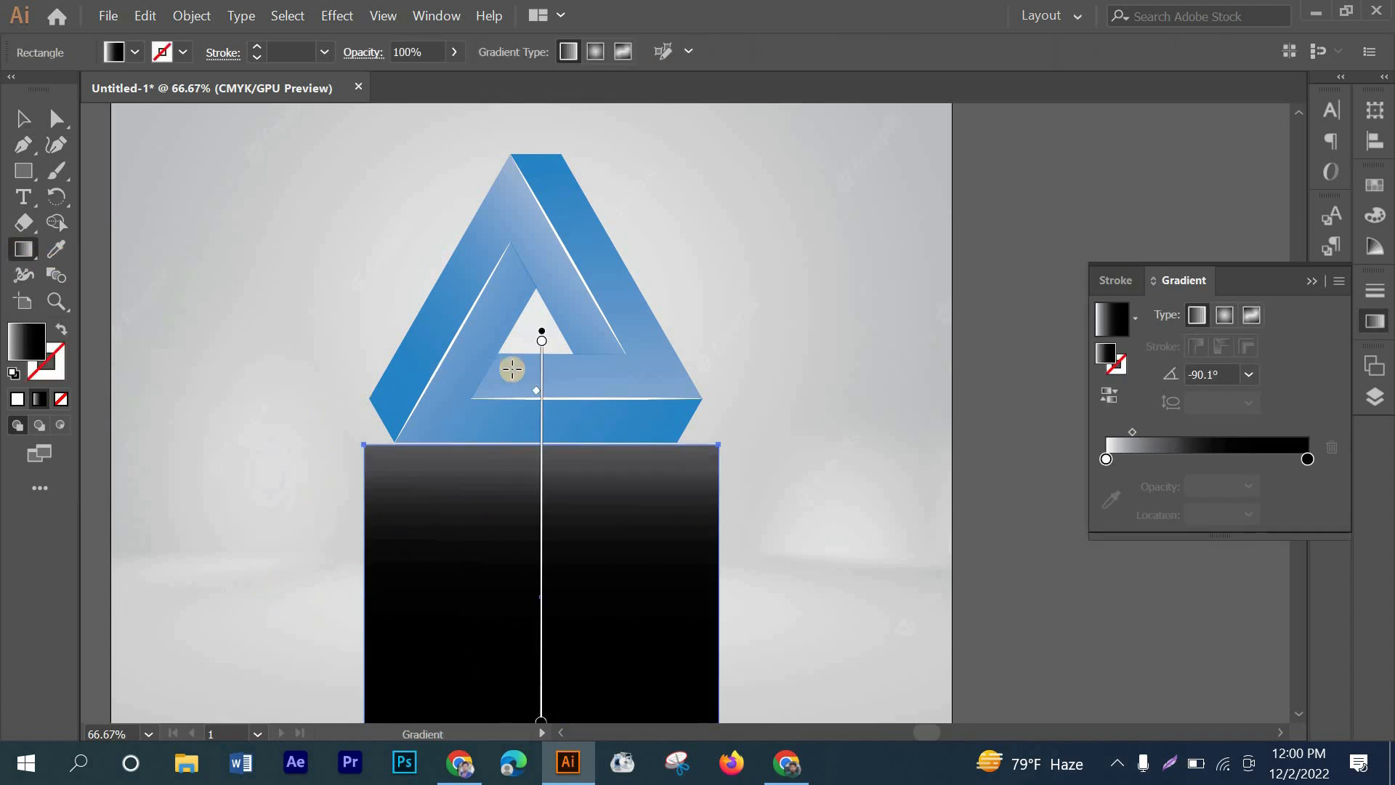
left_click_drag(539, 396, 539, 440)
left_click(23, 118)
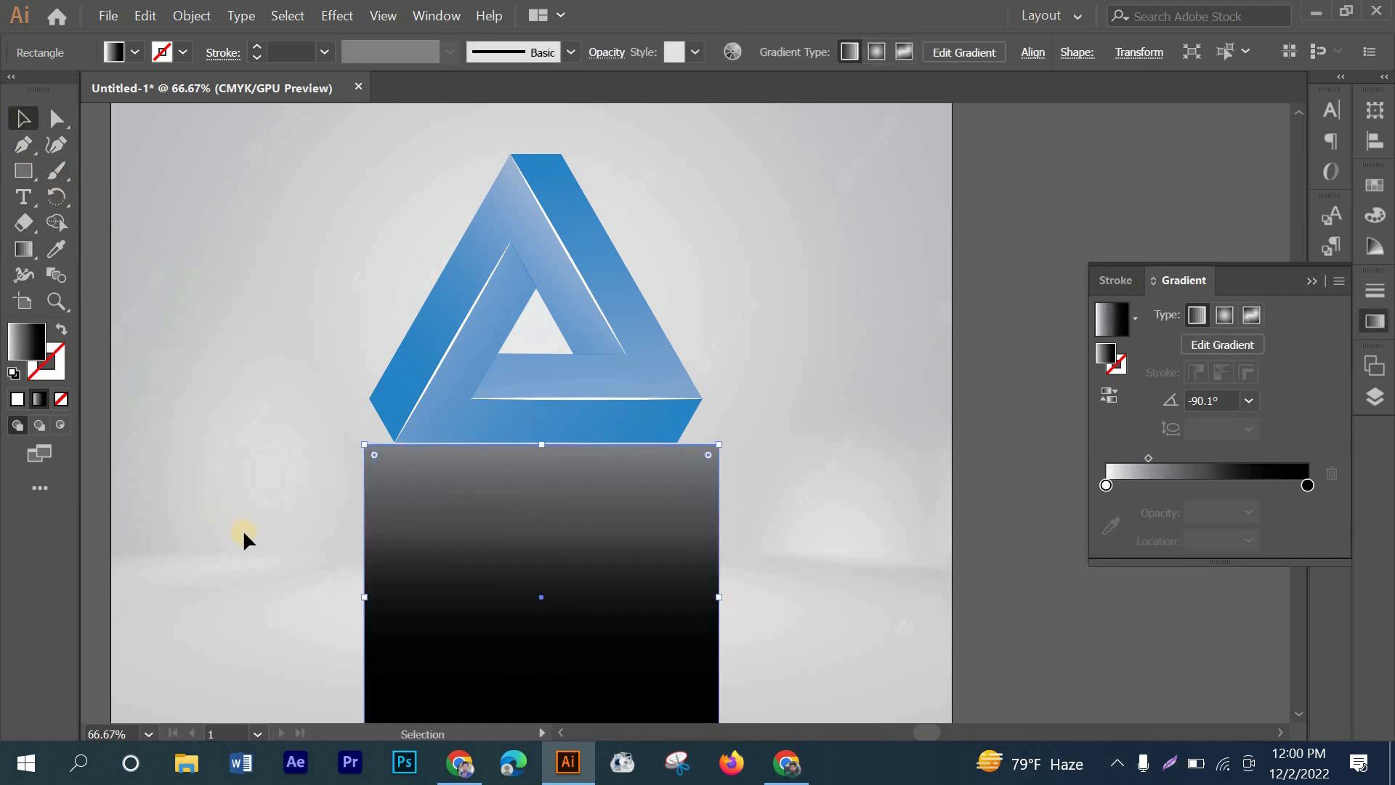
- Mask the reflected triangle with the adjusted gradient rectangle as an opacity mask, and clear the selection
key("ctrl+a")
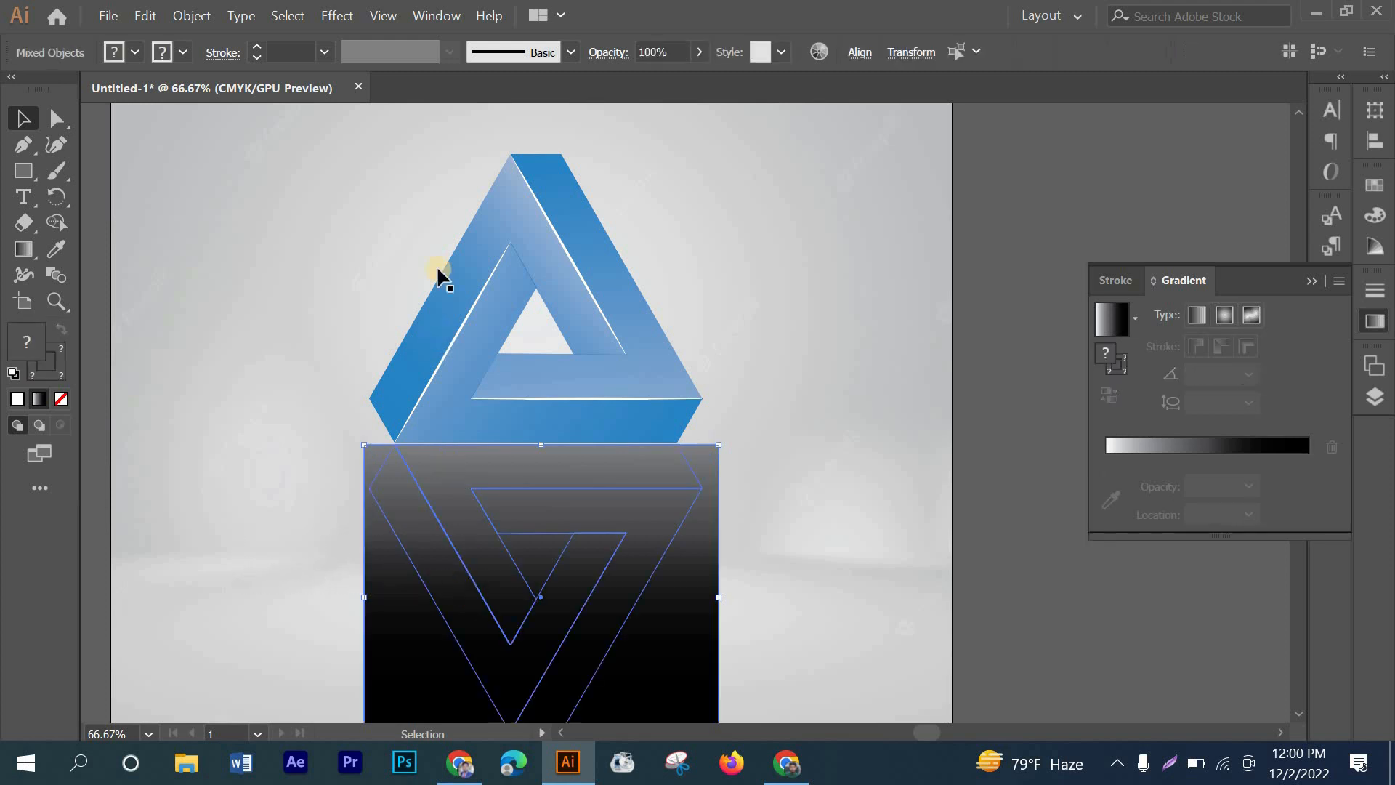
left_click(609, 52)
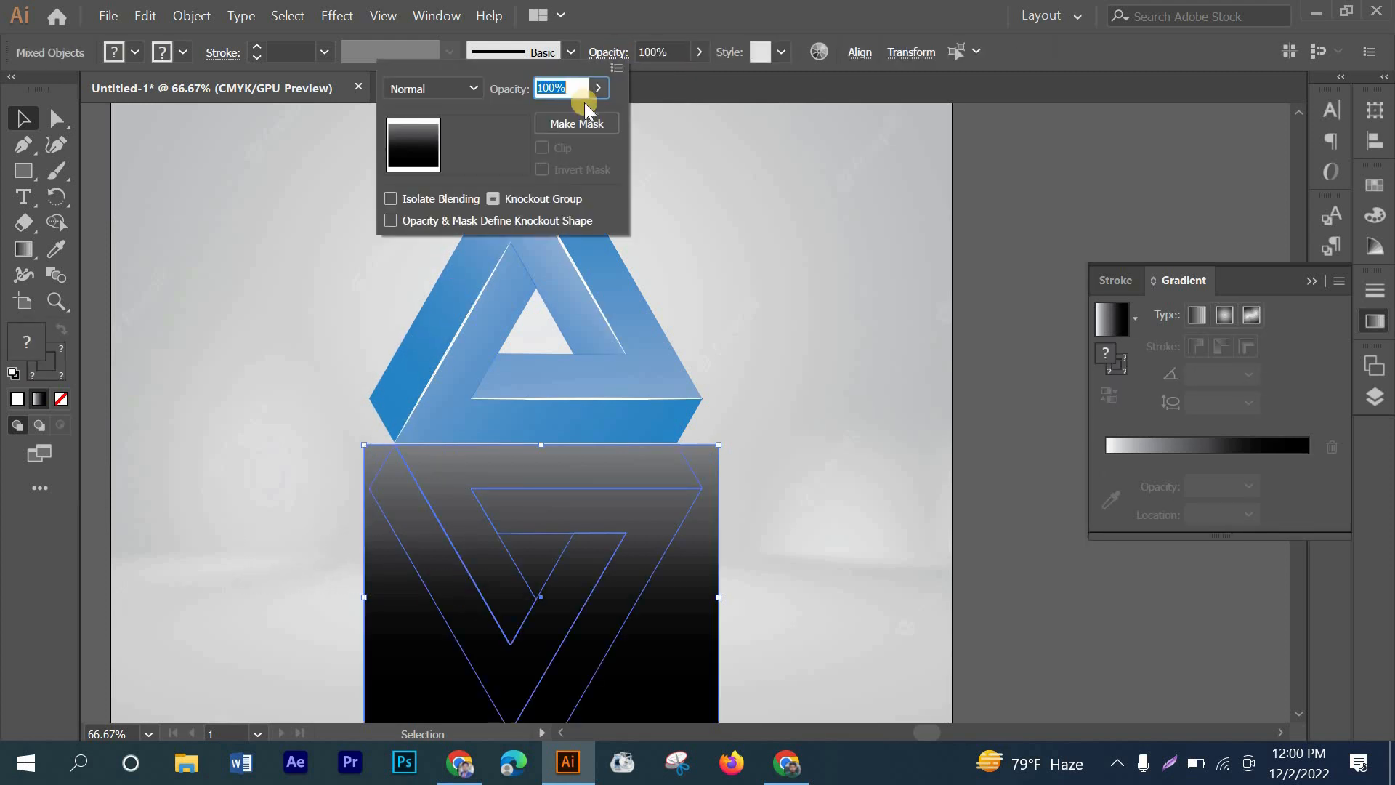
left_click(576, 124)
key("Escape")
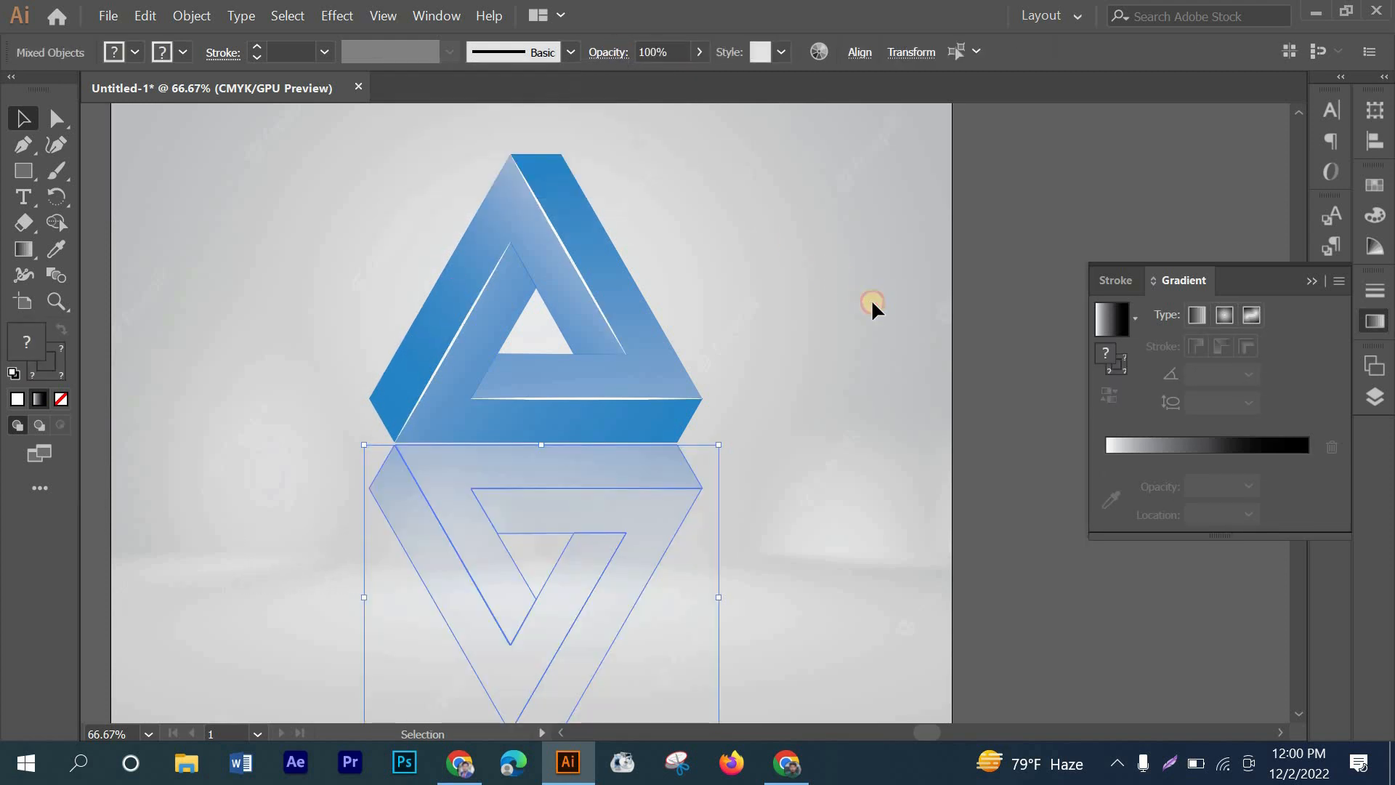
left_click(906, 465)
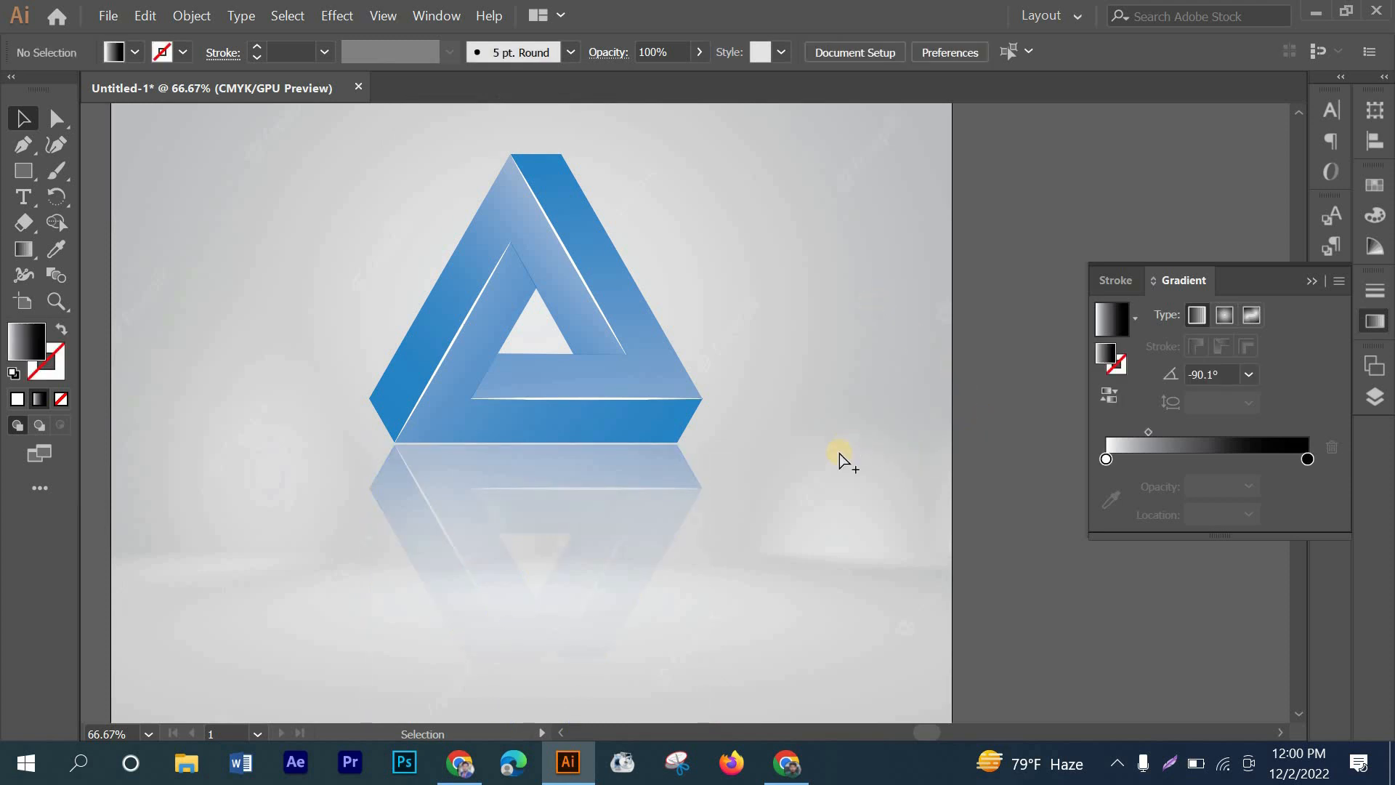
- Nudge the faded reflection one increment down and one increment to the right, and deselect it
scroll(839, 453, "down", 2)
scroll(839, 453, "up", 1)
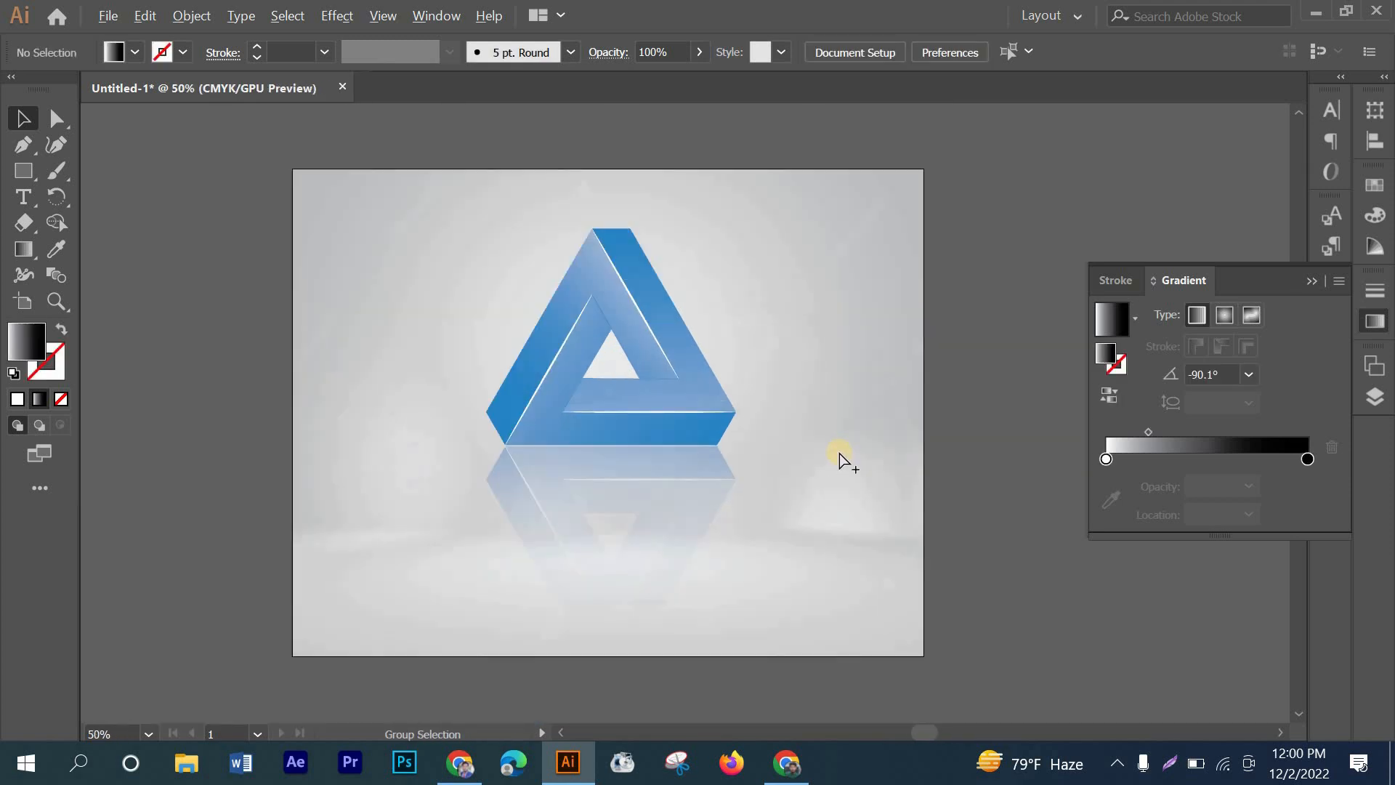
left_click(713, 477)
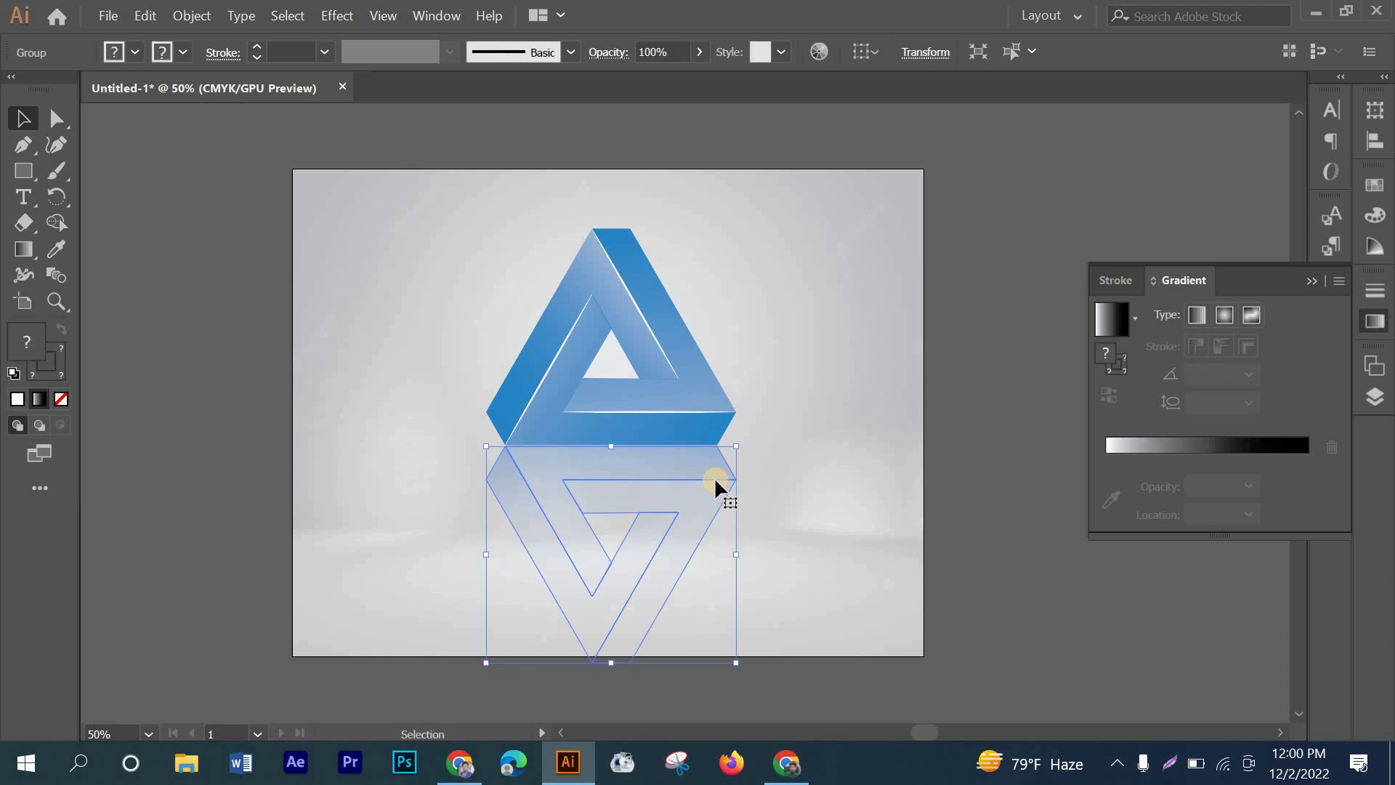
key("Down")
key("Right")
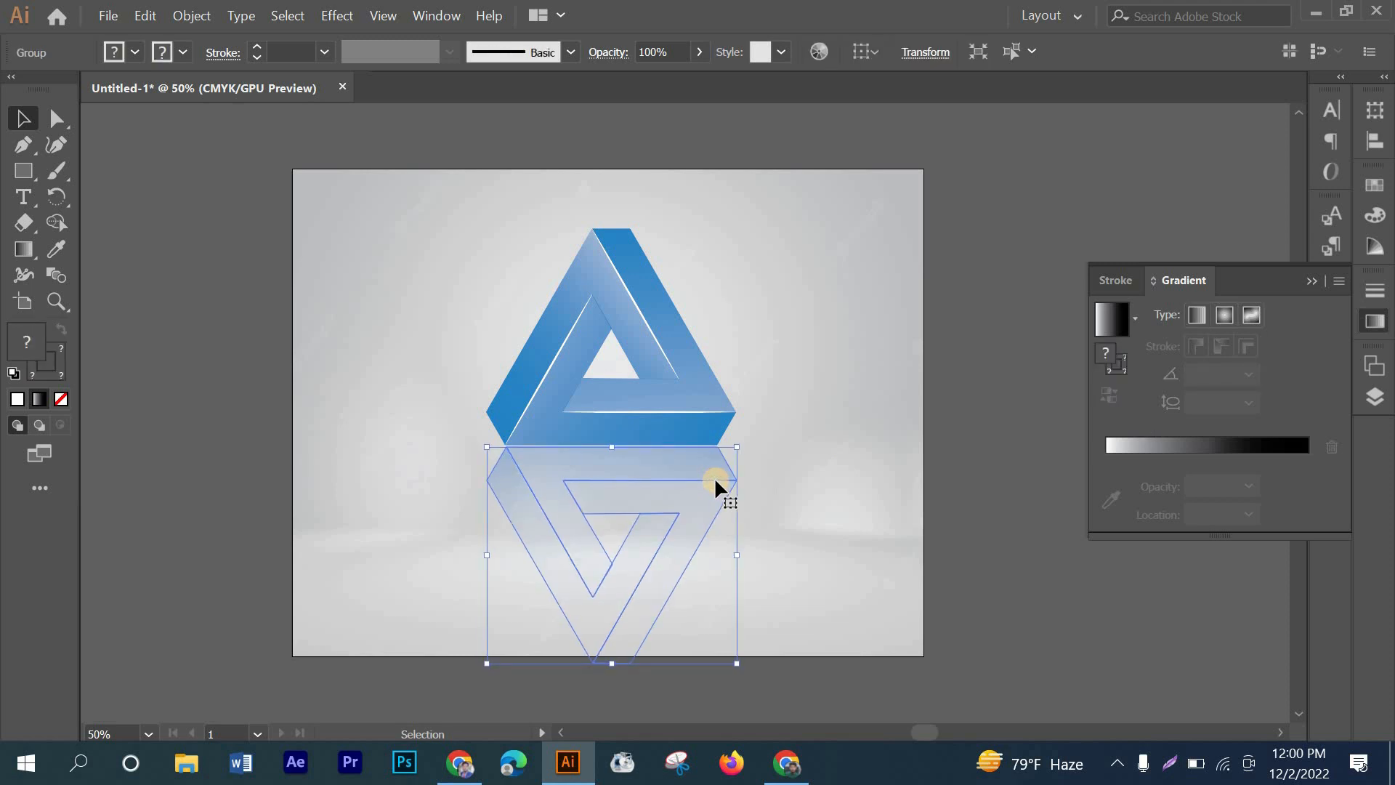
left_click(176, 483)
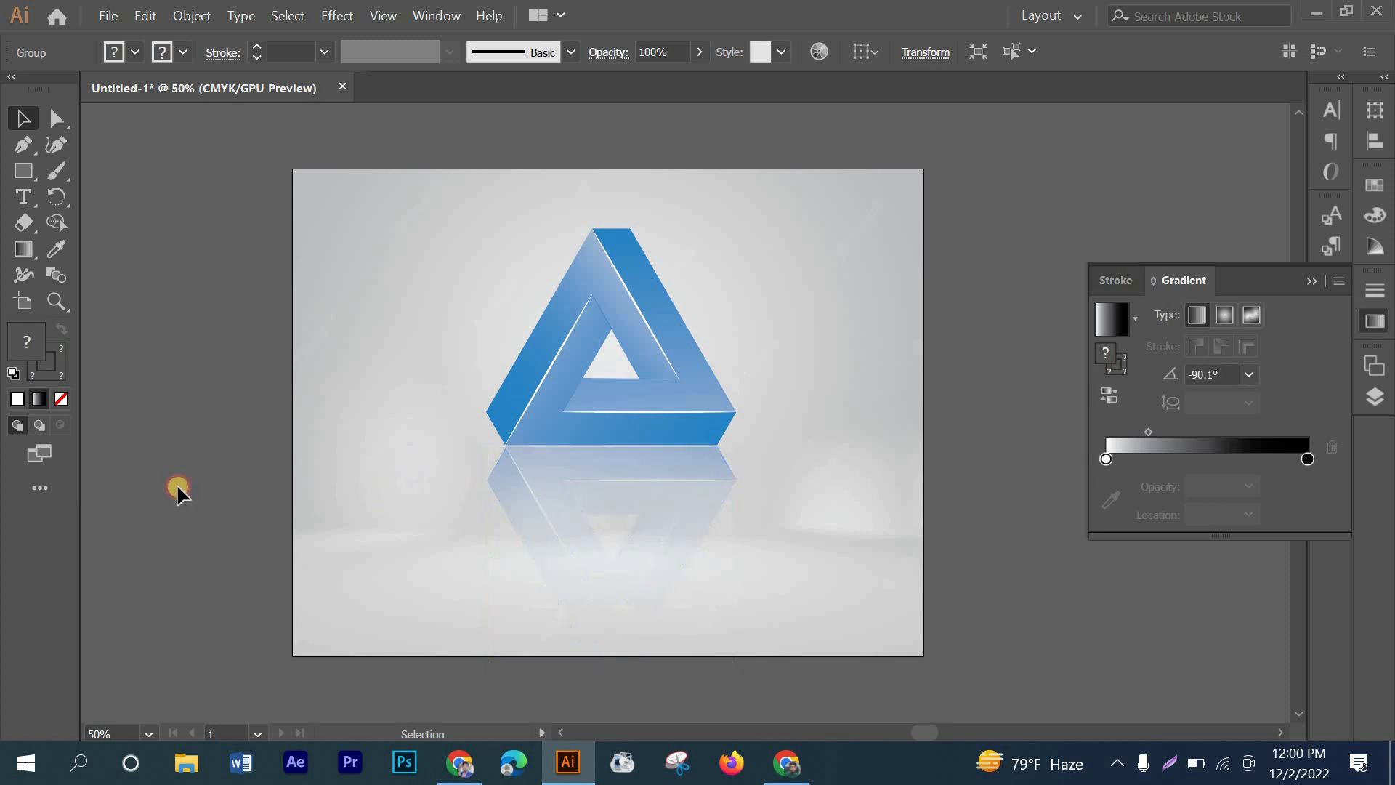
- Nudge the reflection up four increments so it meets the triangle's base, and deselect it
scroll(632, 486, "up", 2)
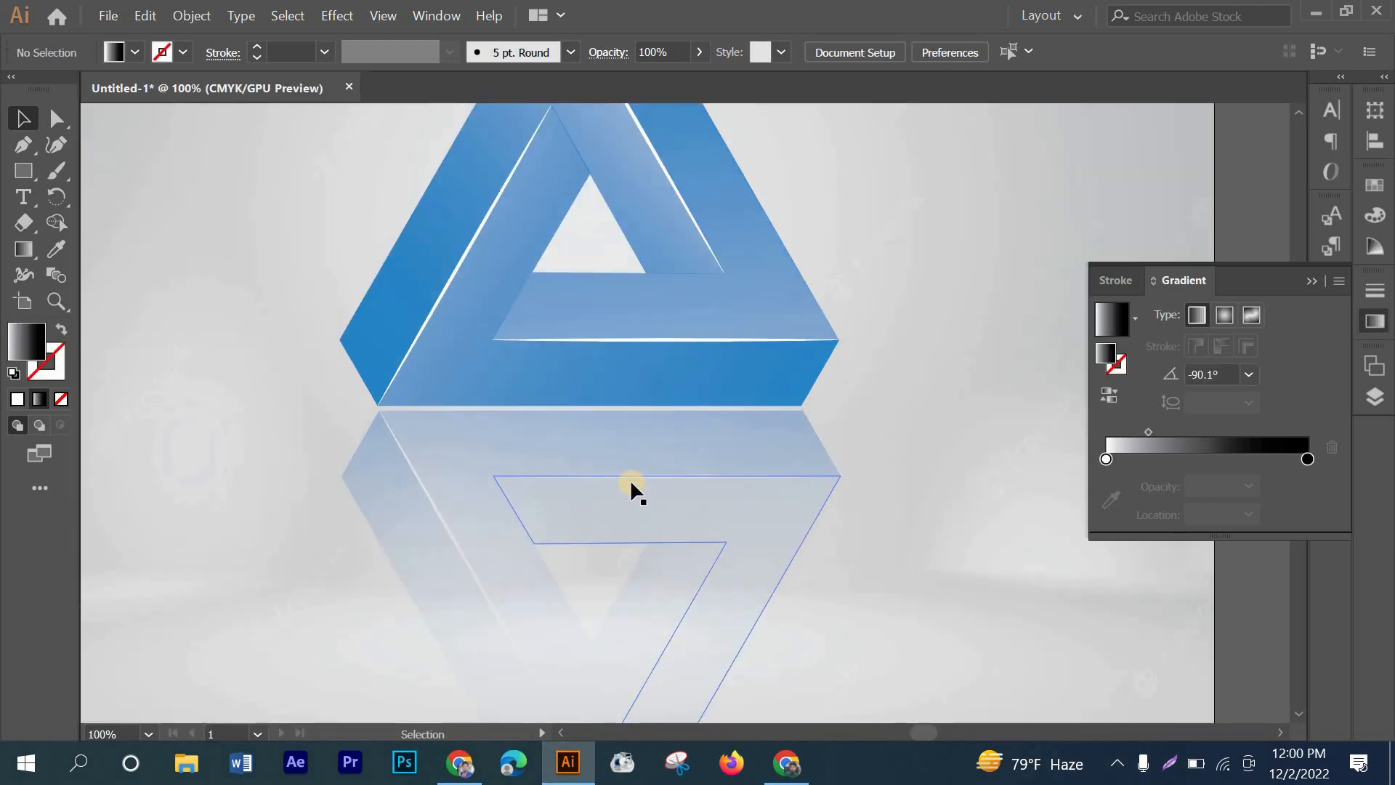
left_click(631, 482)
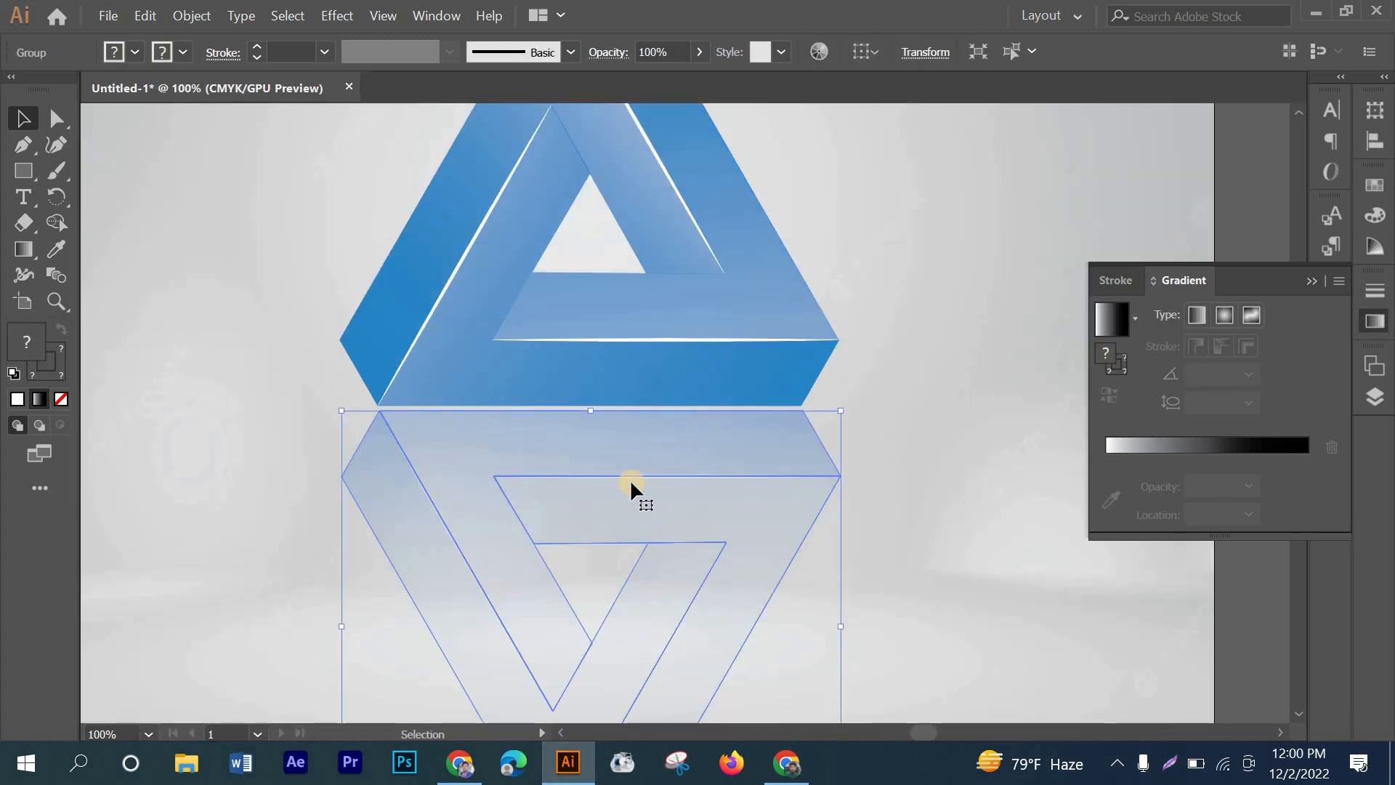
key("Up")
key("Up")
key("Up")
key("Up")
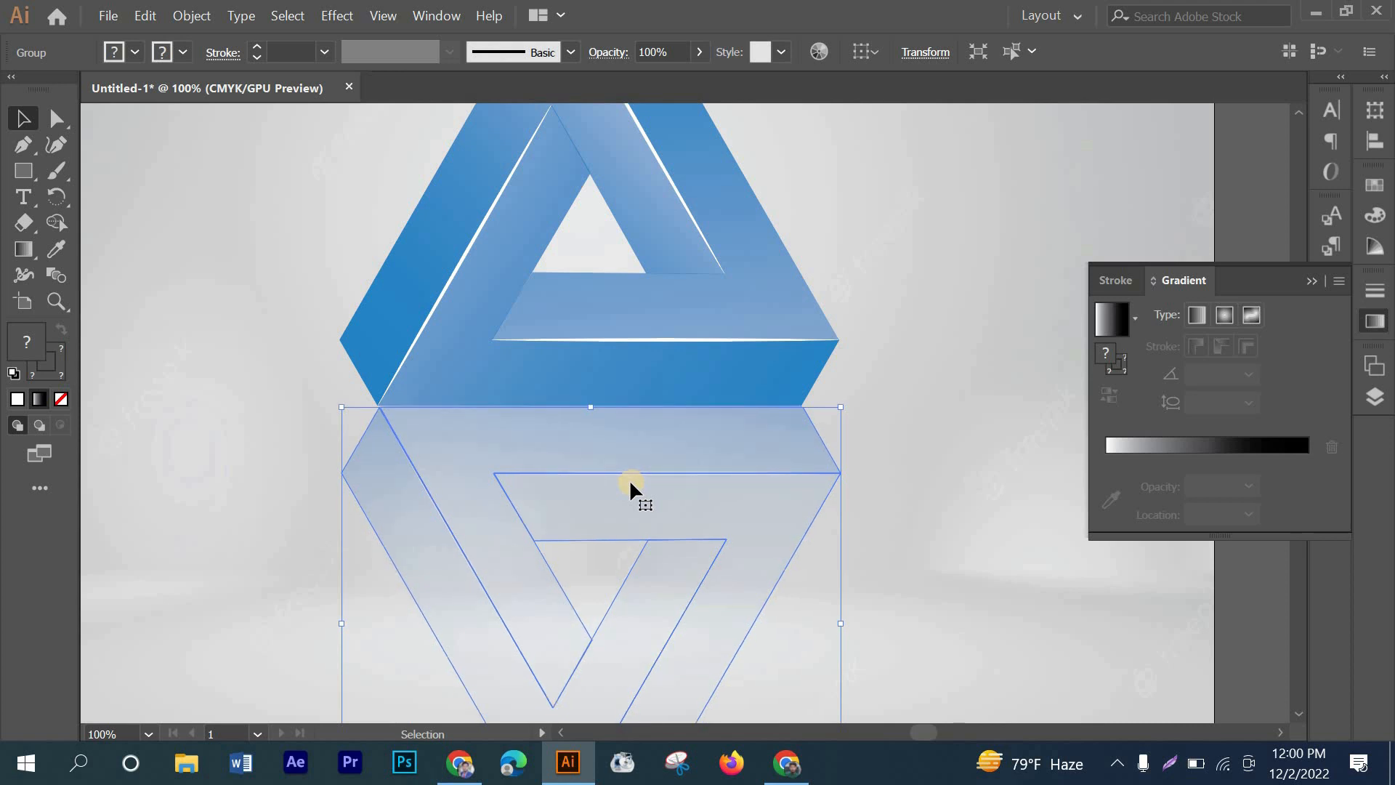
left_click(156, 445)
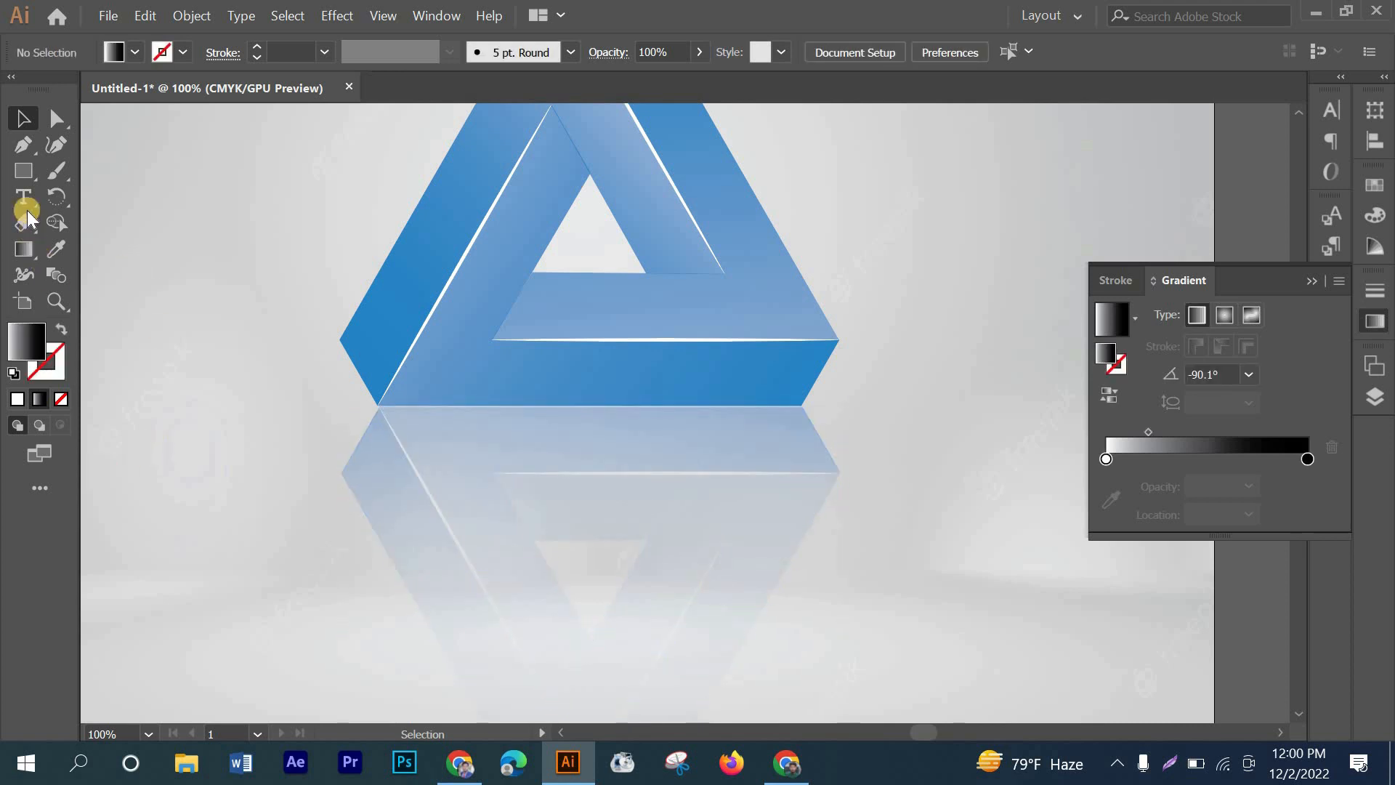
- Draw a straight horizontal line along the triangle's base, extending past both sides, and give it no fill and a black stroke
left_click(19, 145)
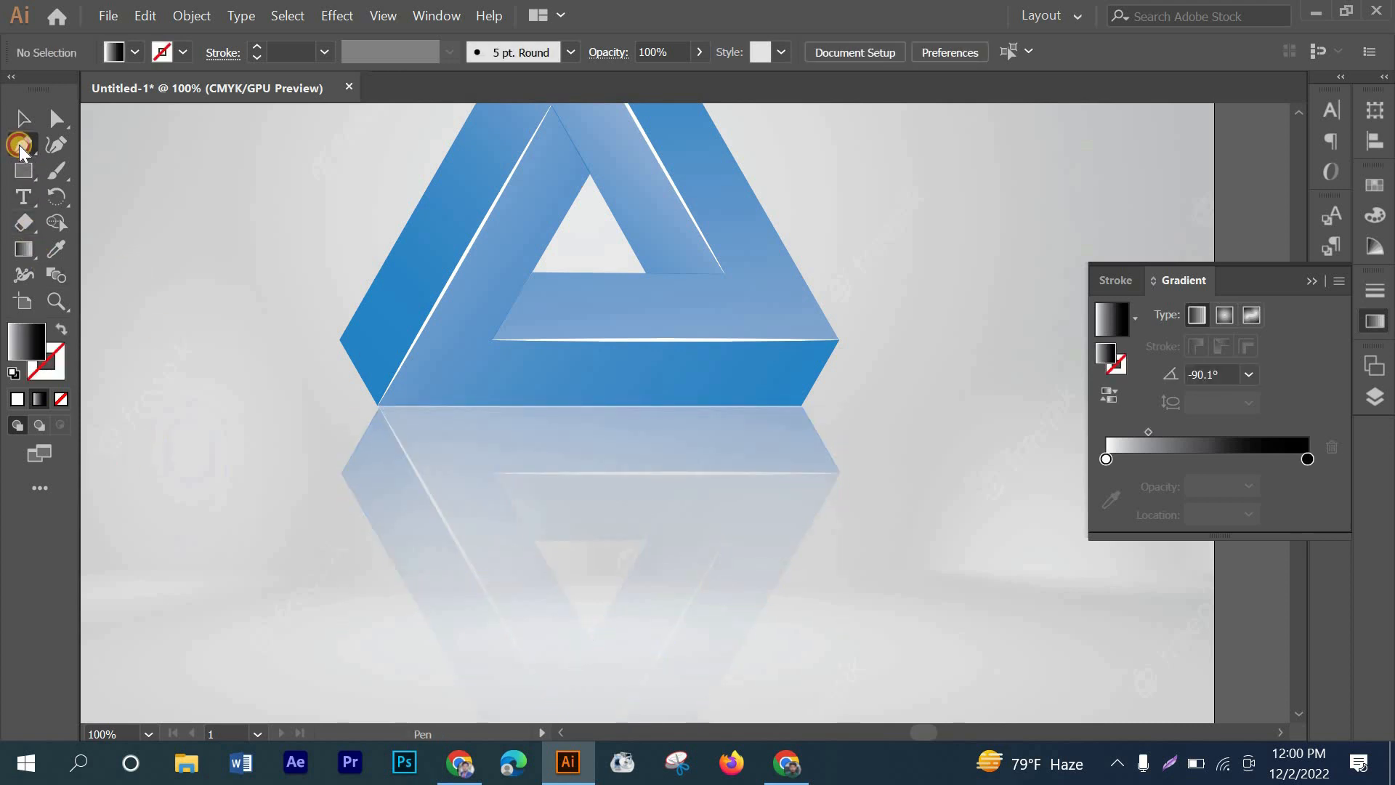
left_click(287, 404)
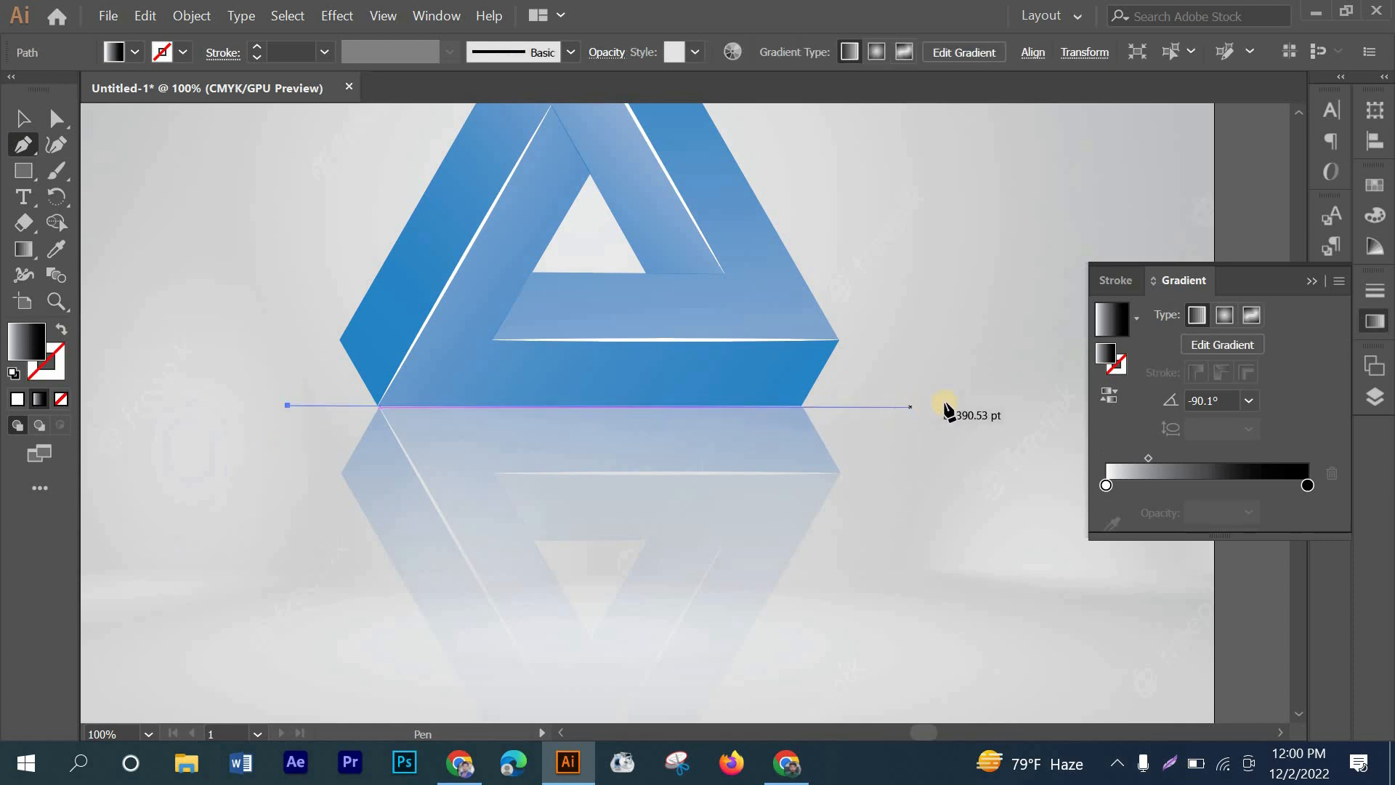
left_click(987, 405)
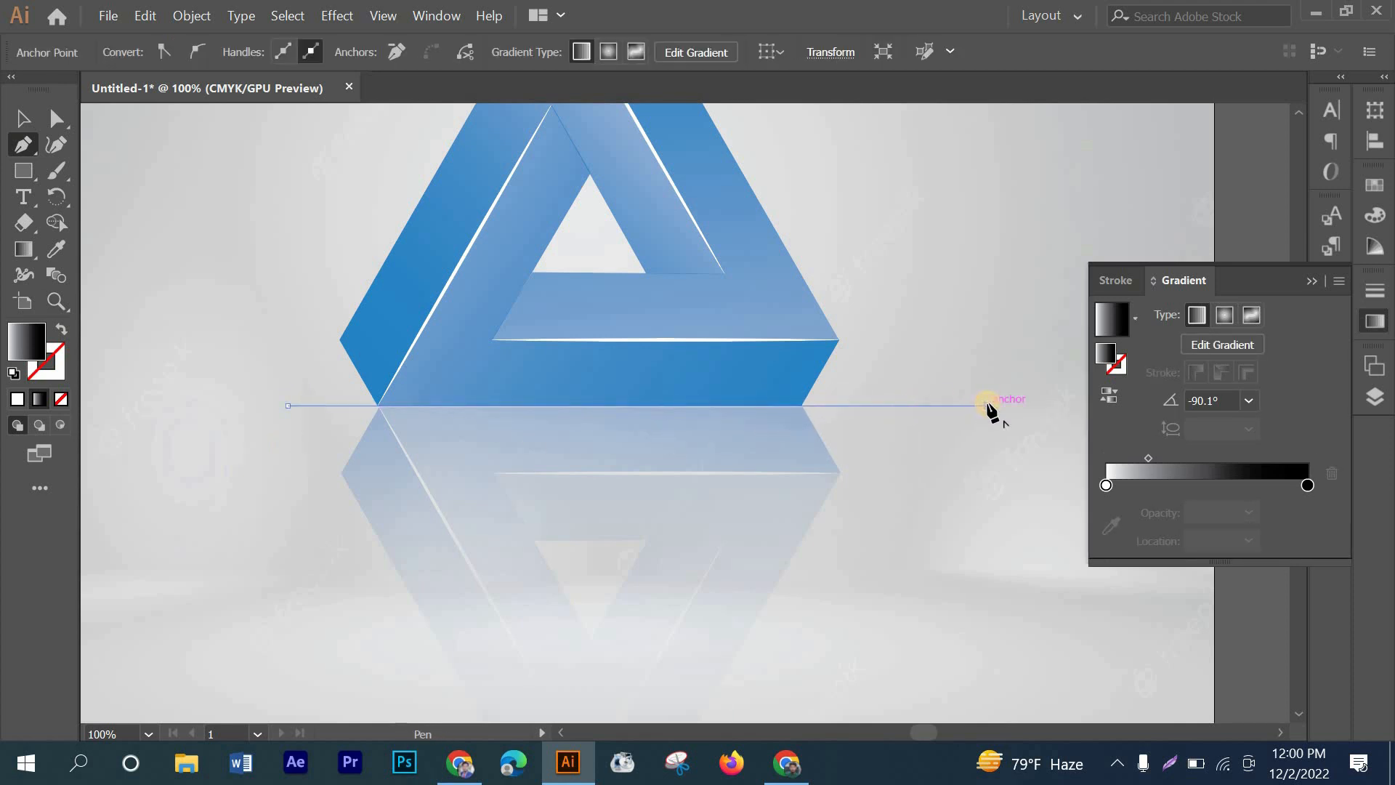
left_click(22, 118)
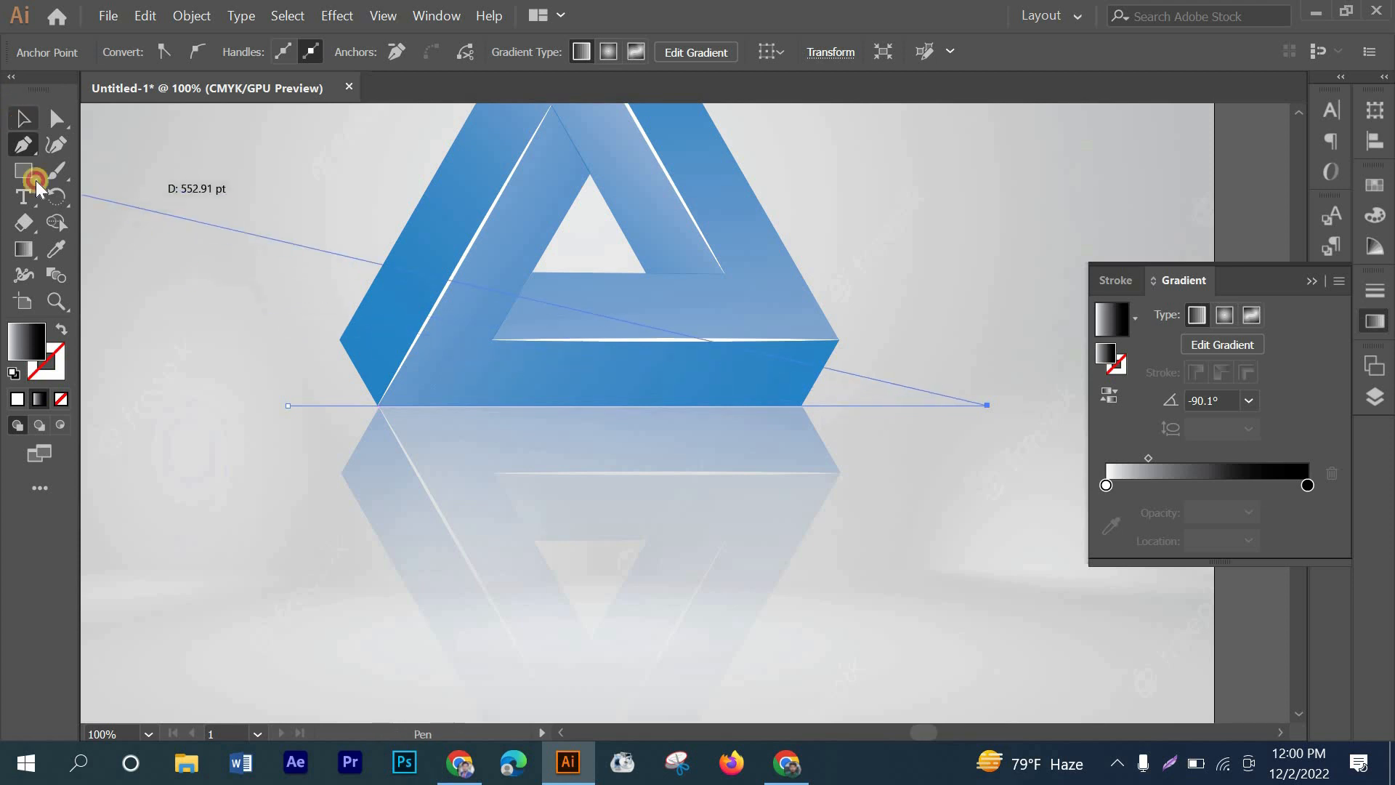
left_click(69, 338)
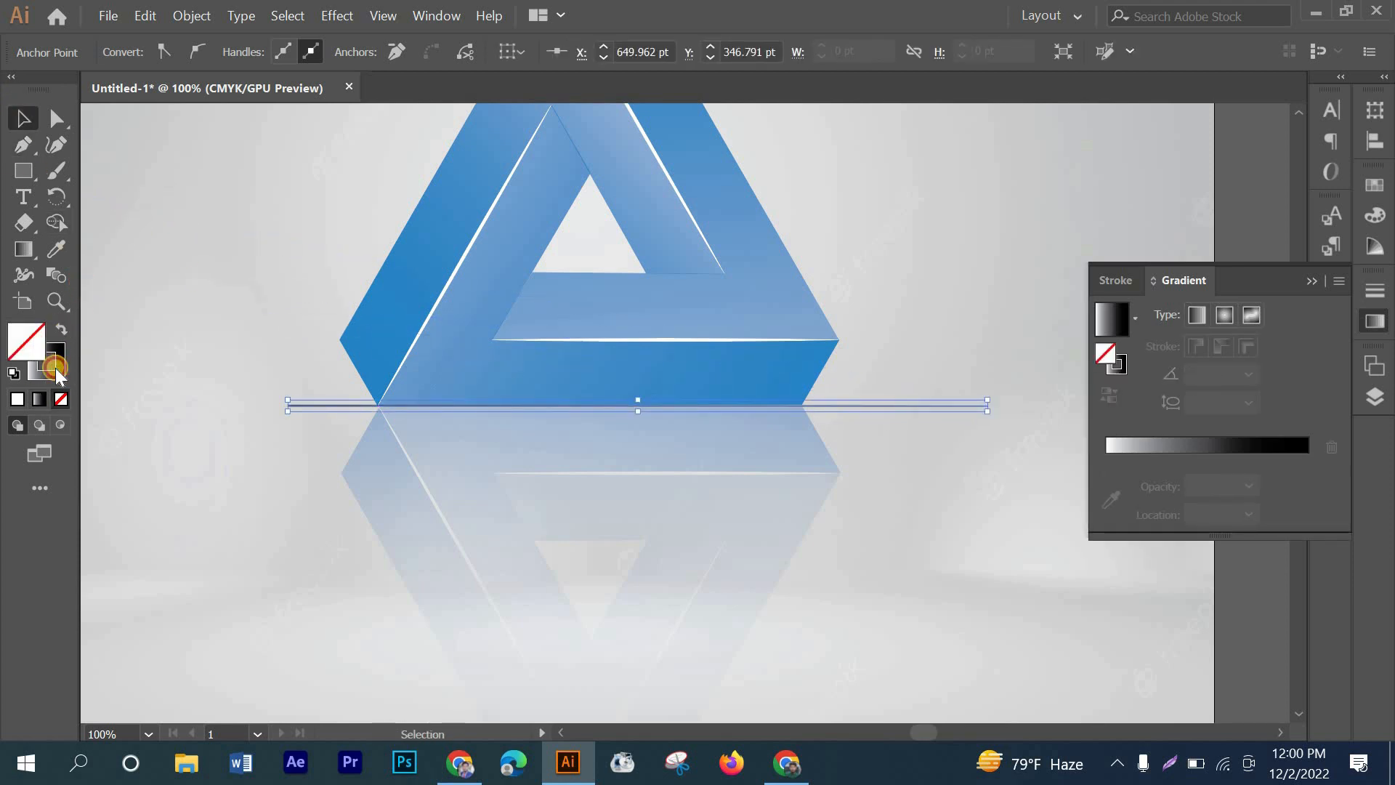
left_click(1127, 207)
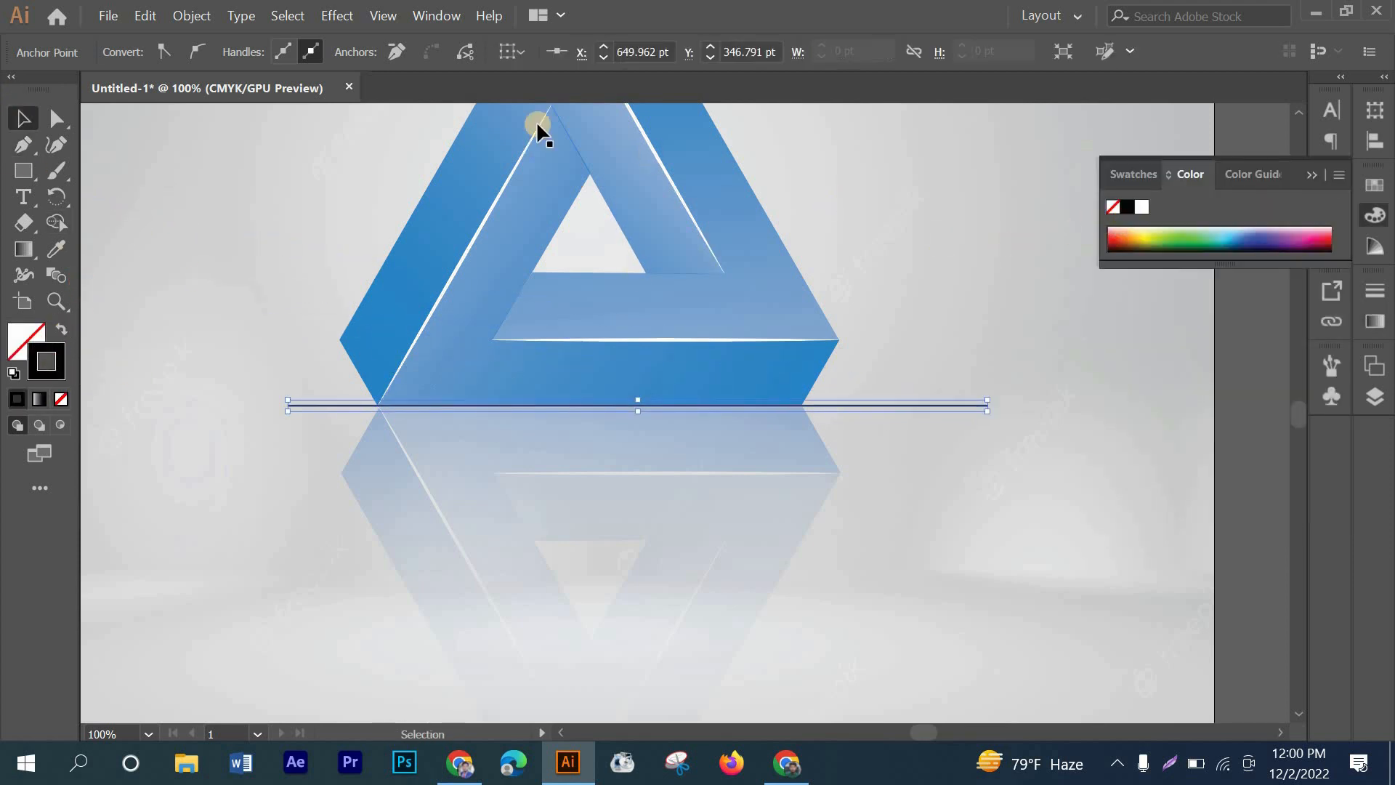
- Set the base line's stroke weight to 2 pt and deselect it
left_click(287, 401)
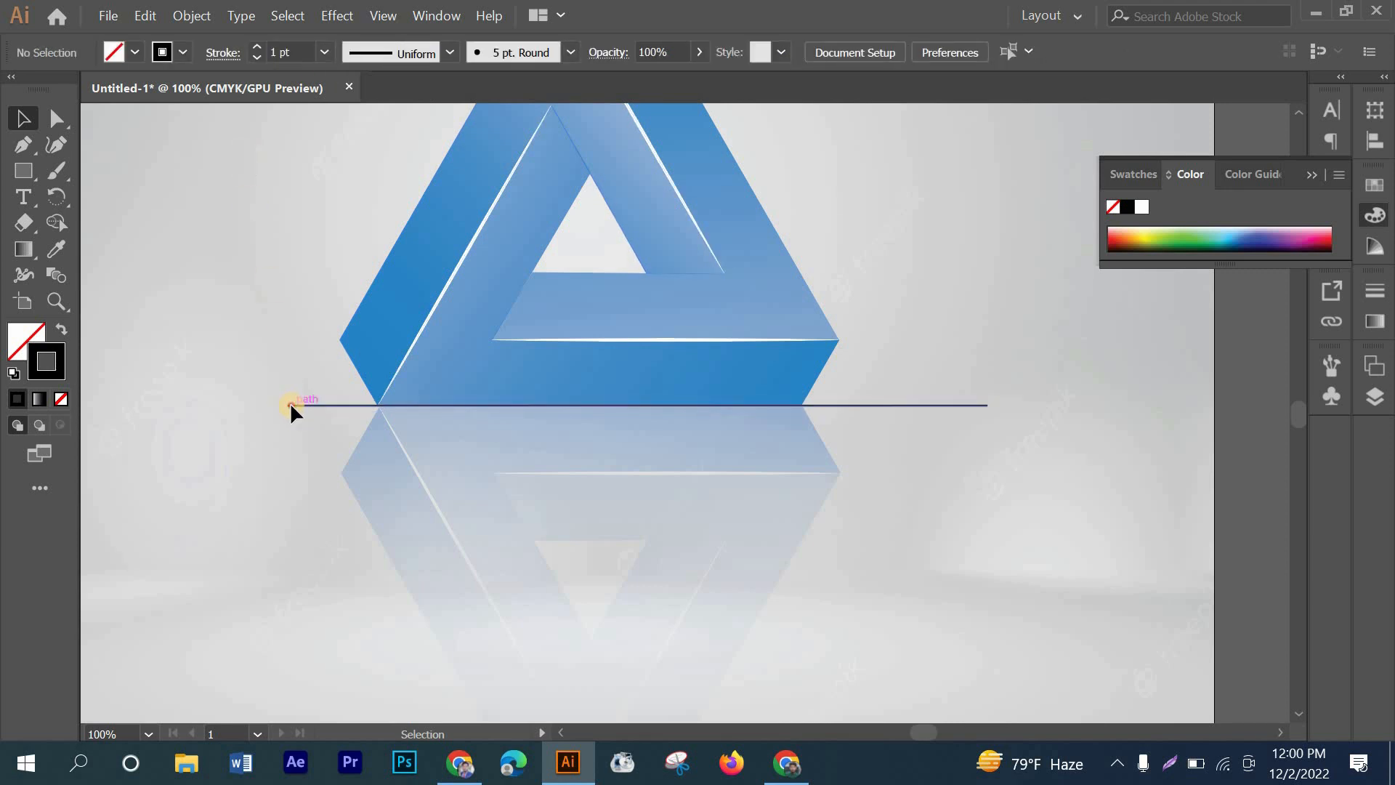
left_click(258, 46)
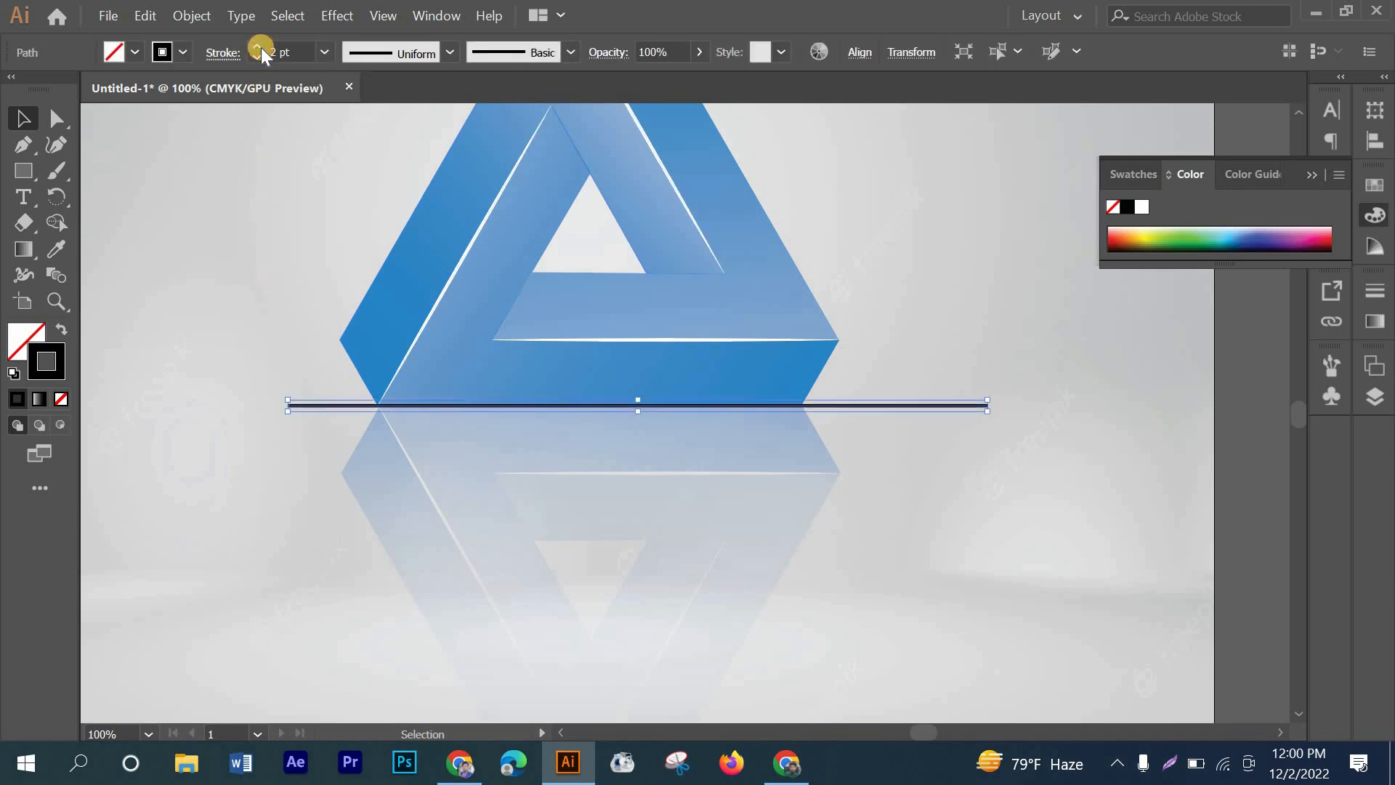
left_click(676, 411)
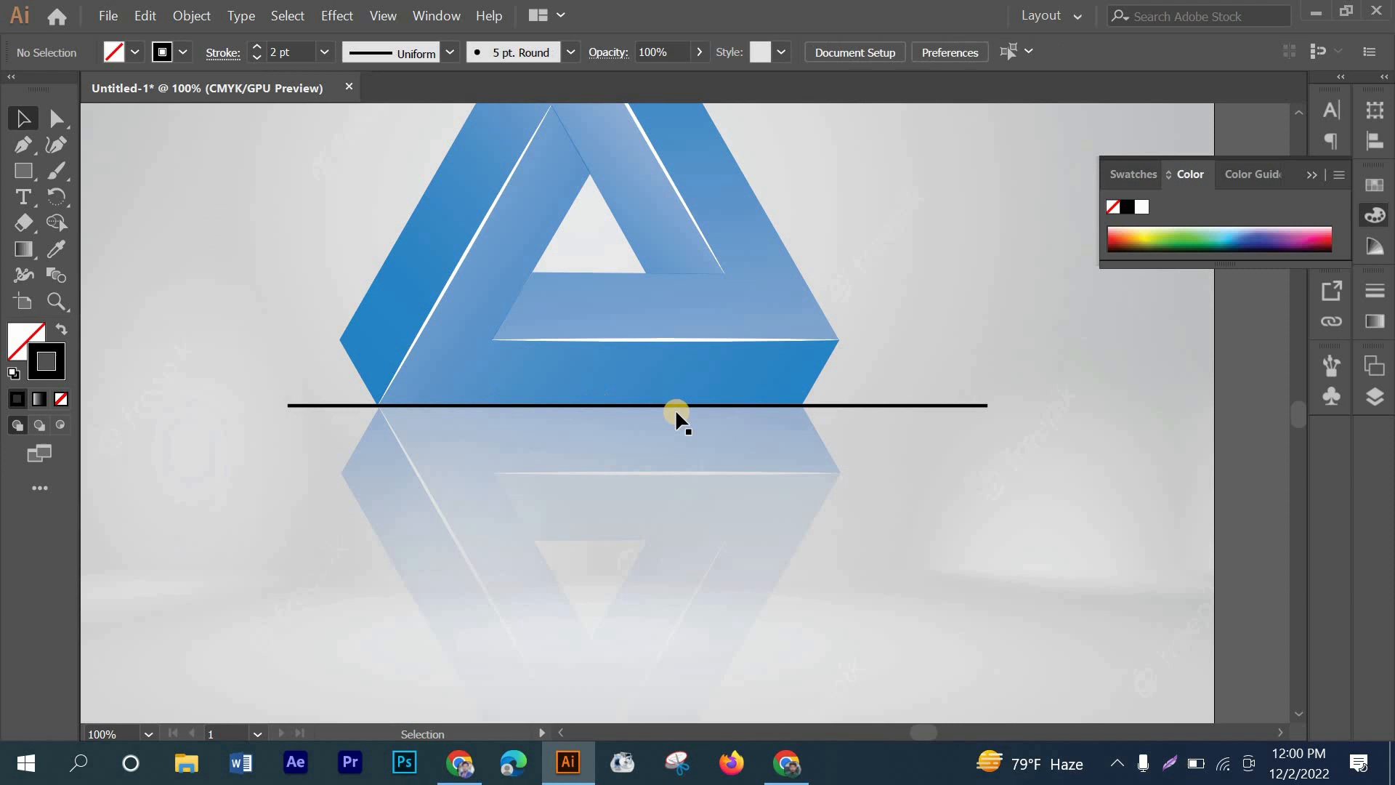
- Apply a Gaussian Blur with a radius of about 33.3 pixels to the base line to form a soft shadow, and deselect it
left_click(303, 405)
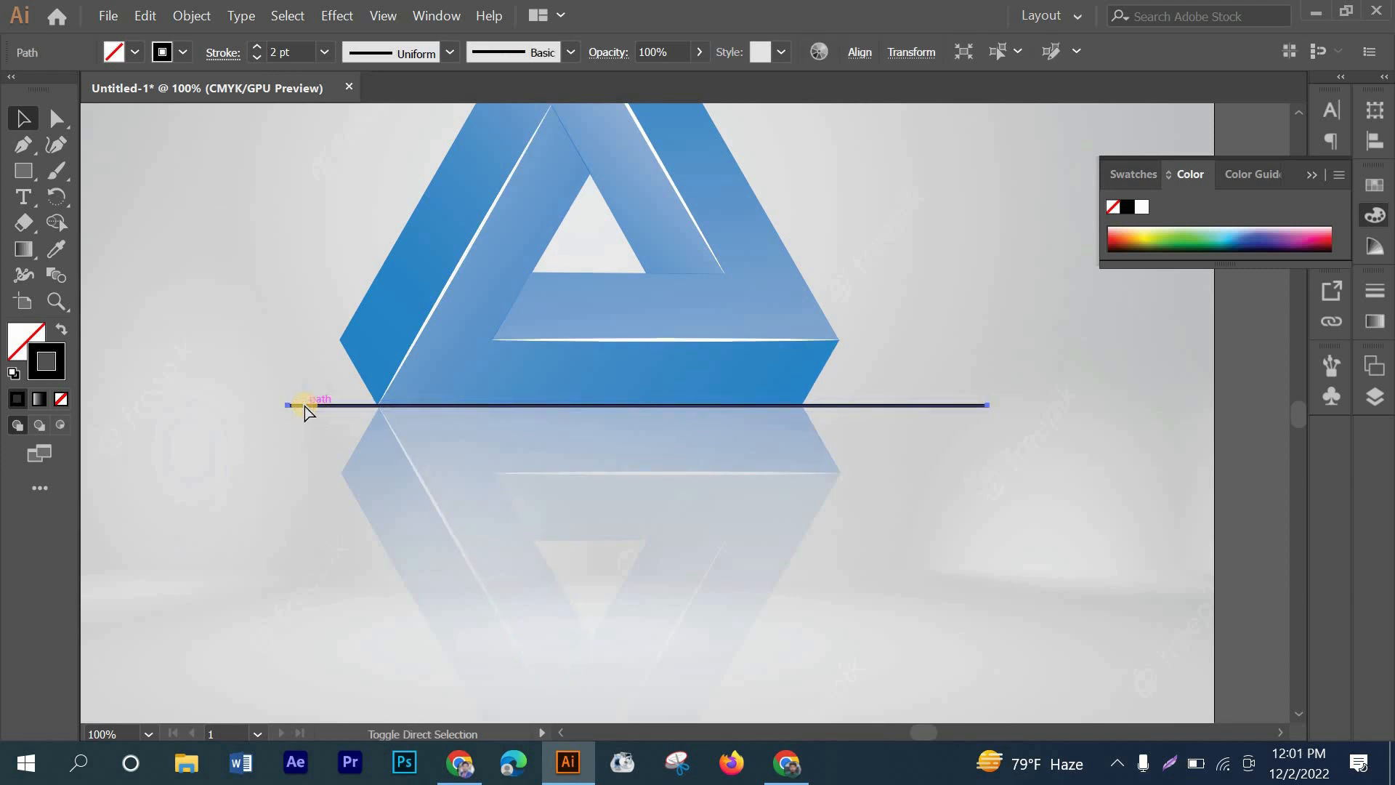
left_click(338, 15)
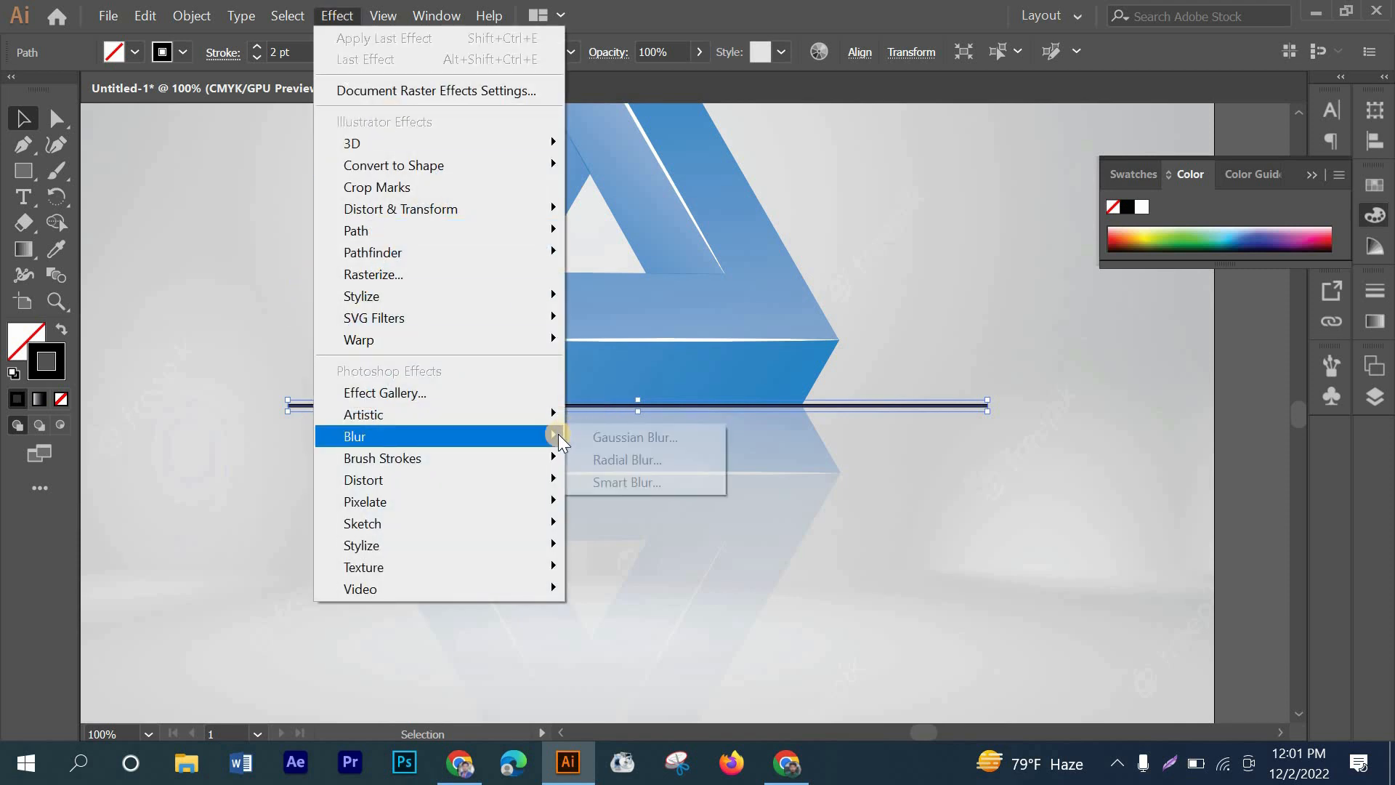
left_click(593, 436)
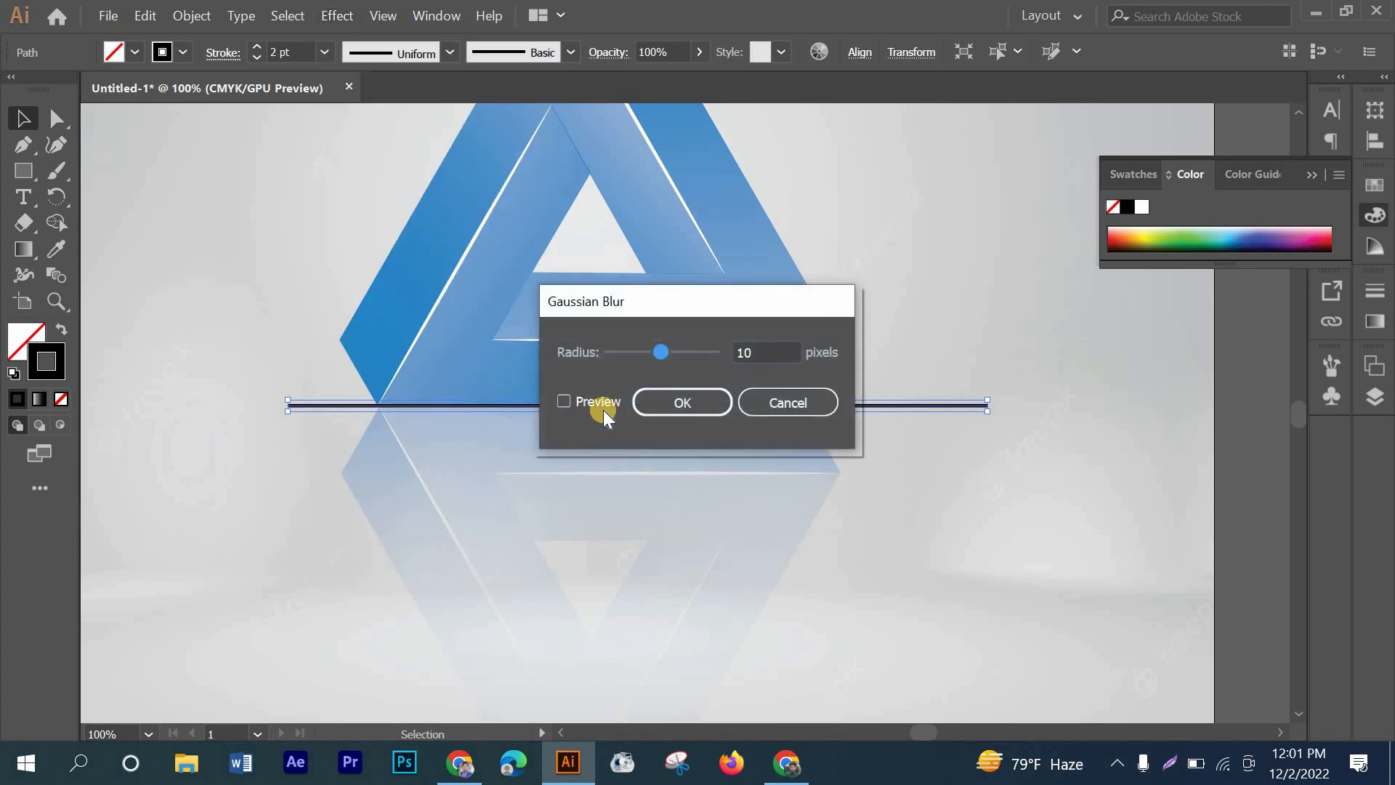
left_click_drag(623, 290, 956, 321)
left_click(903, 430)
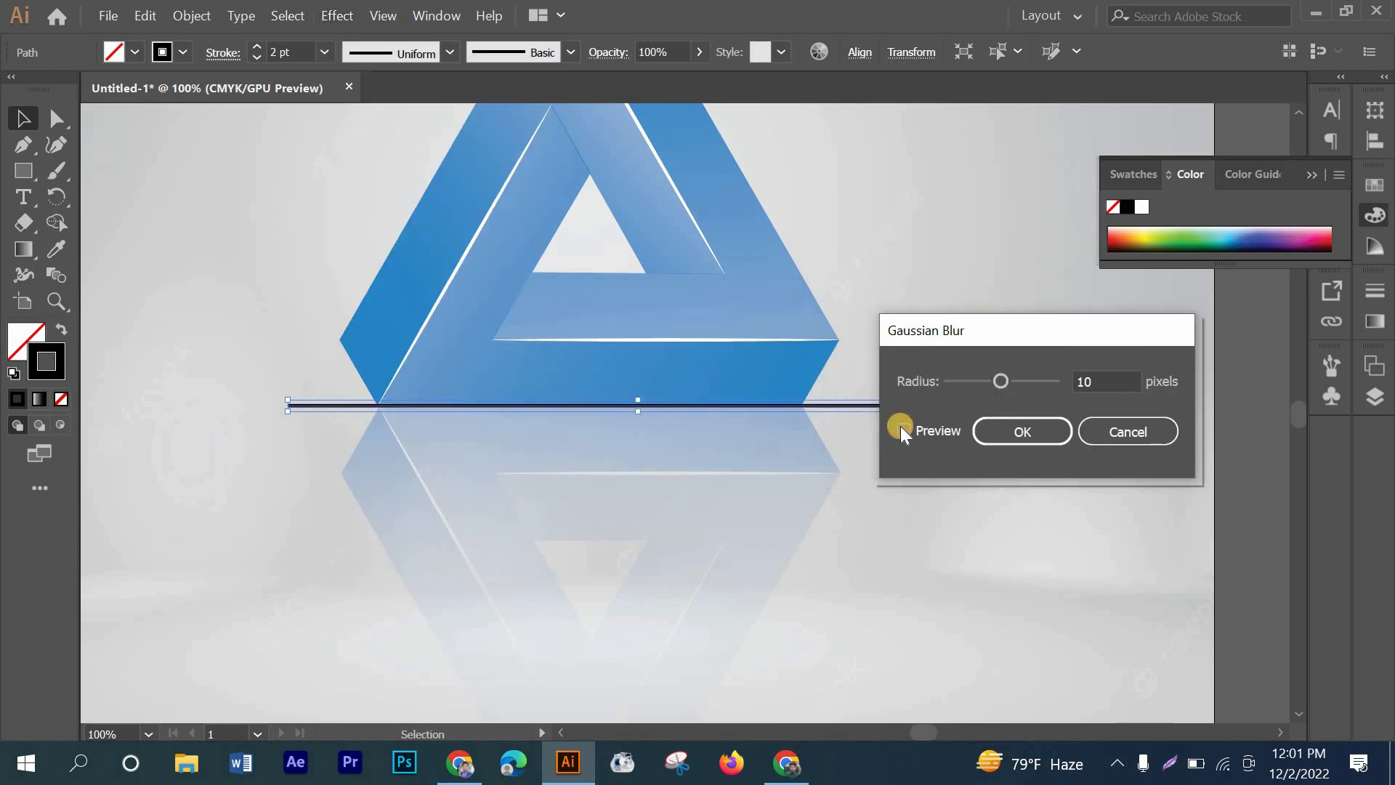
left_click_drag(1029, 381, 1013, 383)
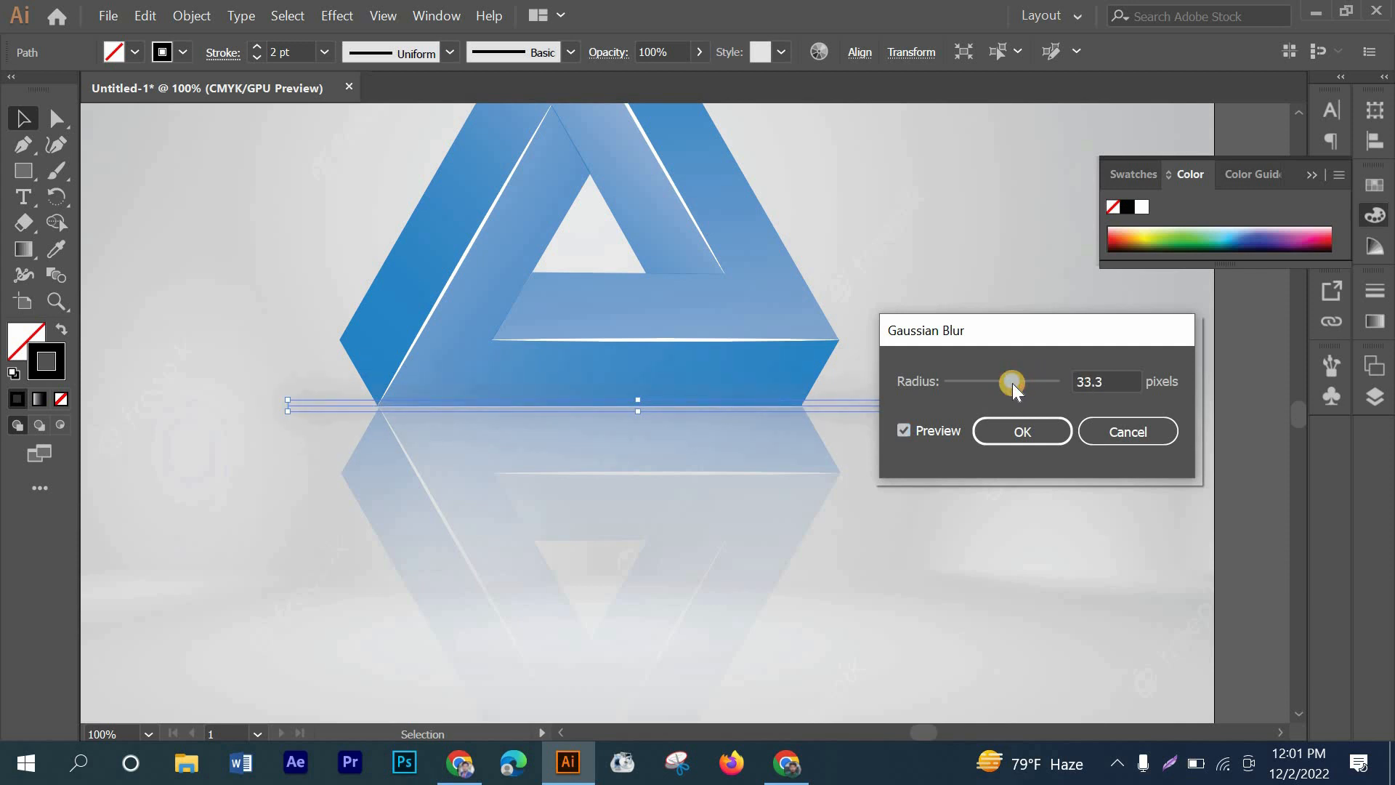
left_click(1018, 430)
left_click(633, 557)
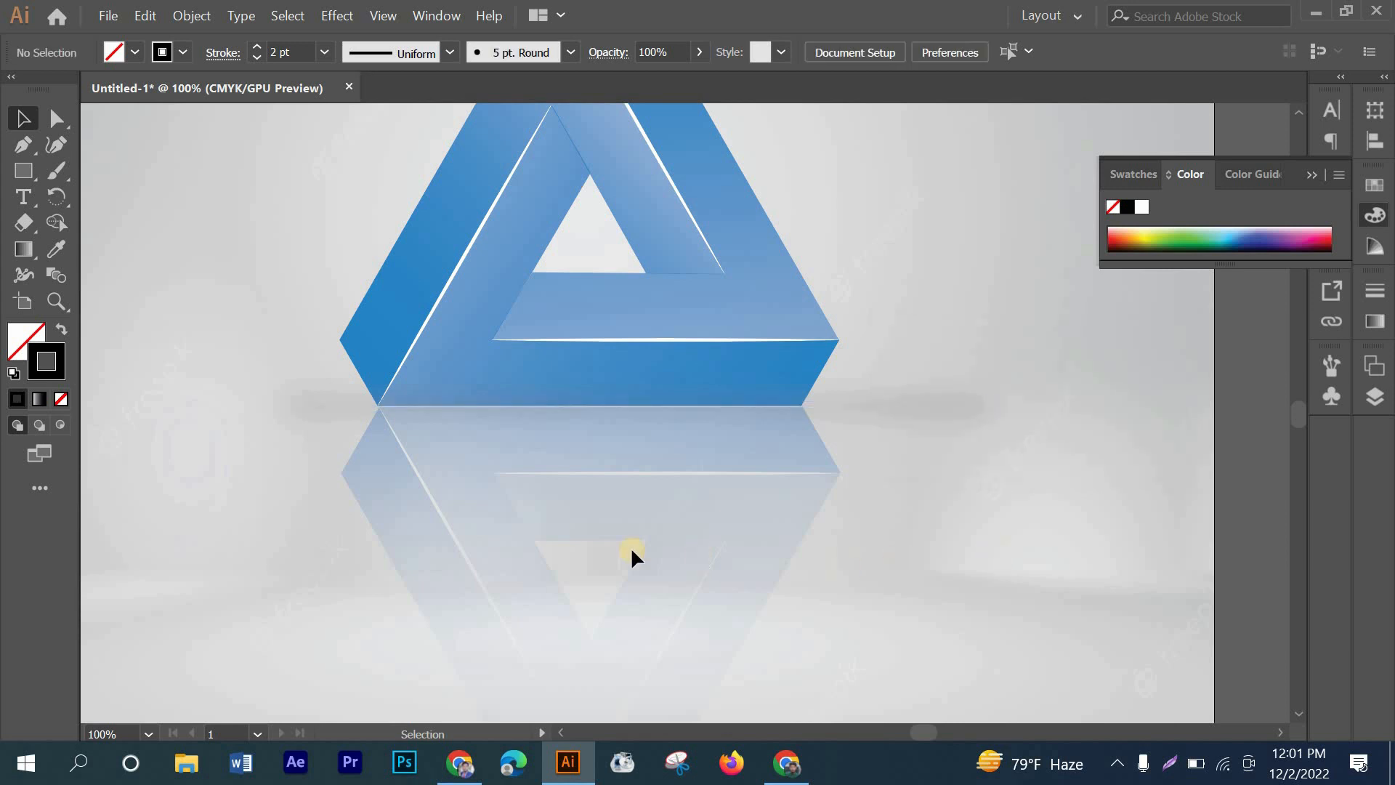
- Move the blurred shadow line about 24 pt left to centre it roughly under the triangle's base
scroll(392, 466, "down", 2)
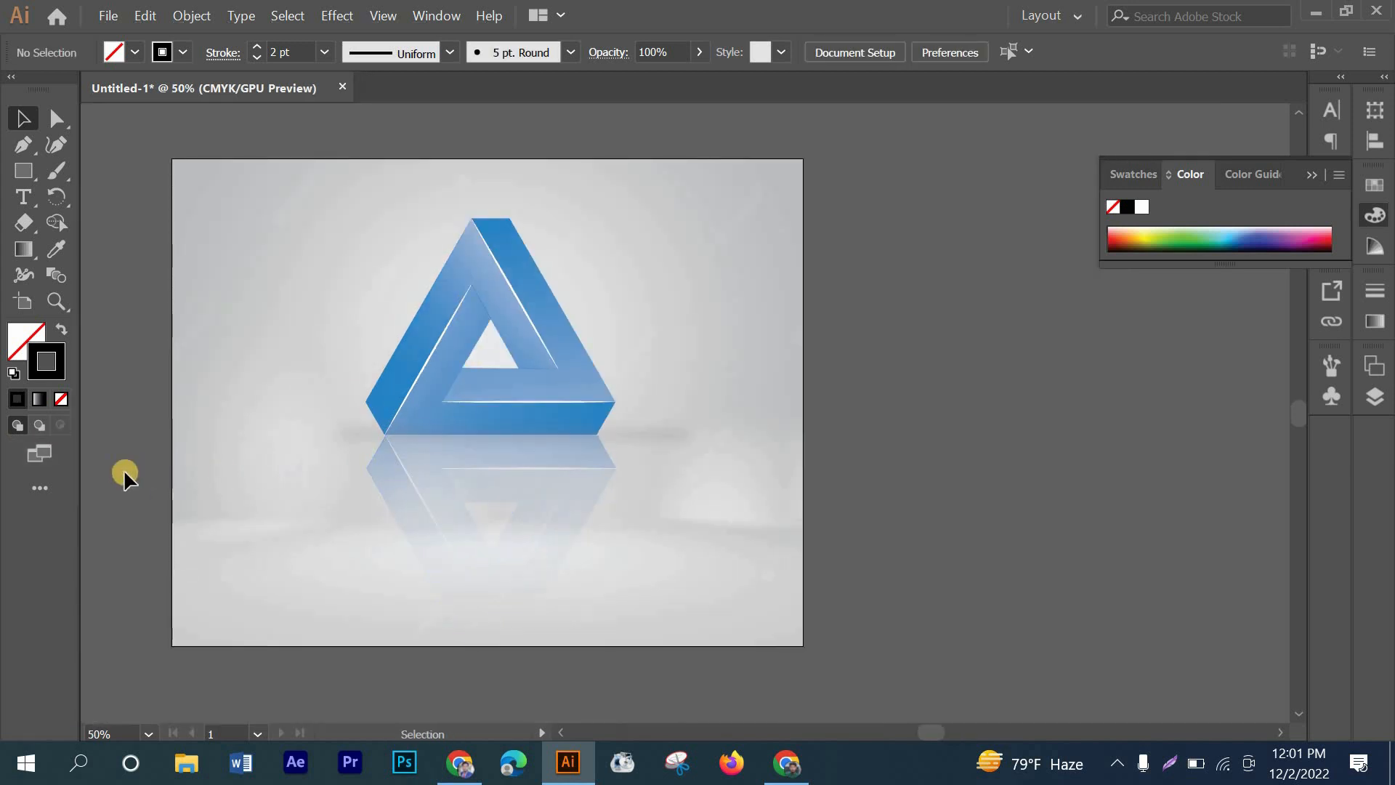
scroll(85, 482, "up", 1)
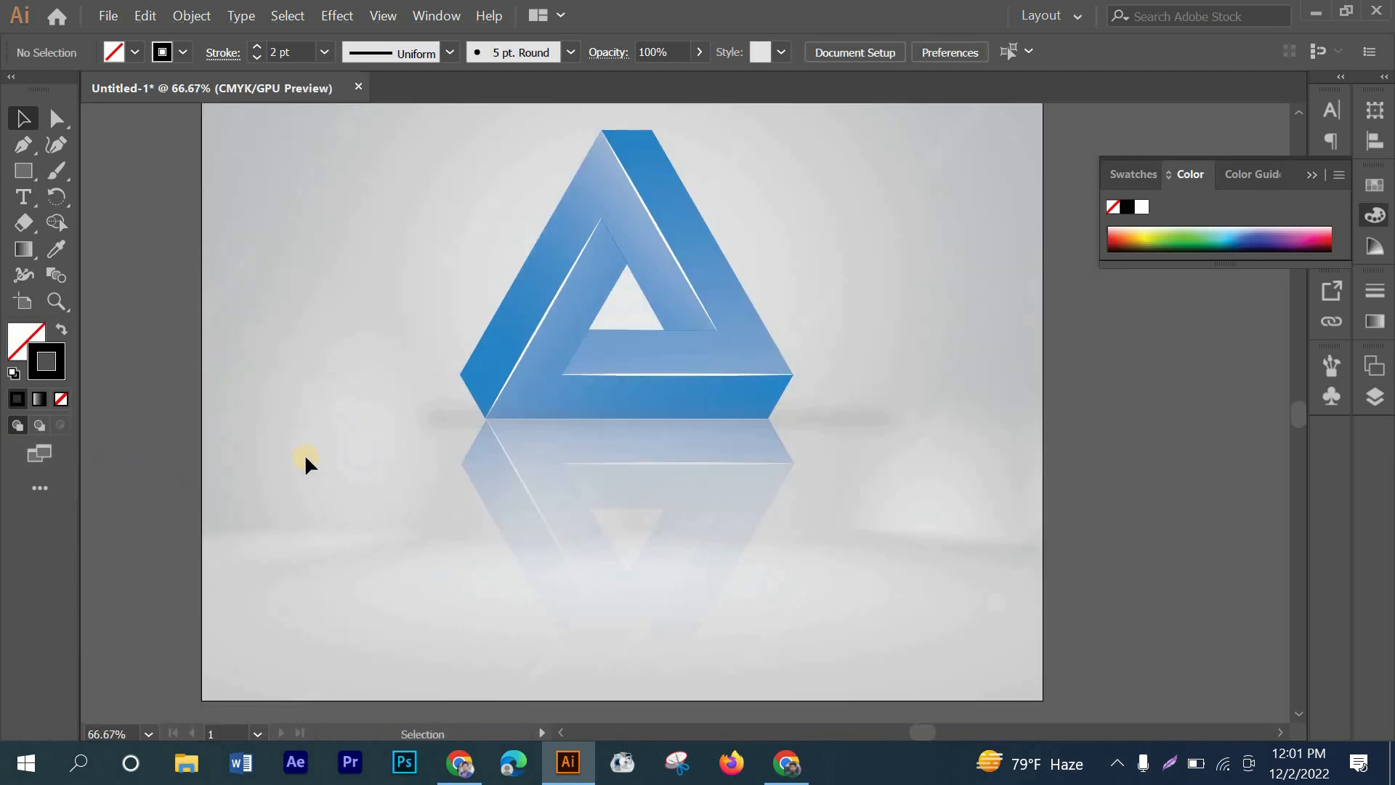
left_click(439, 421)
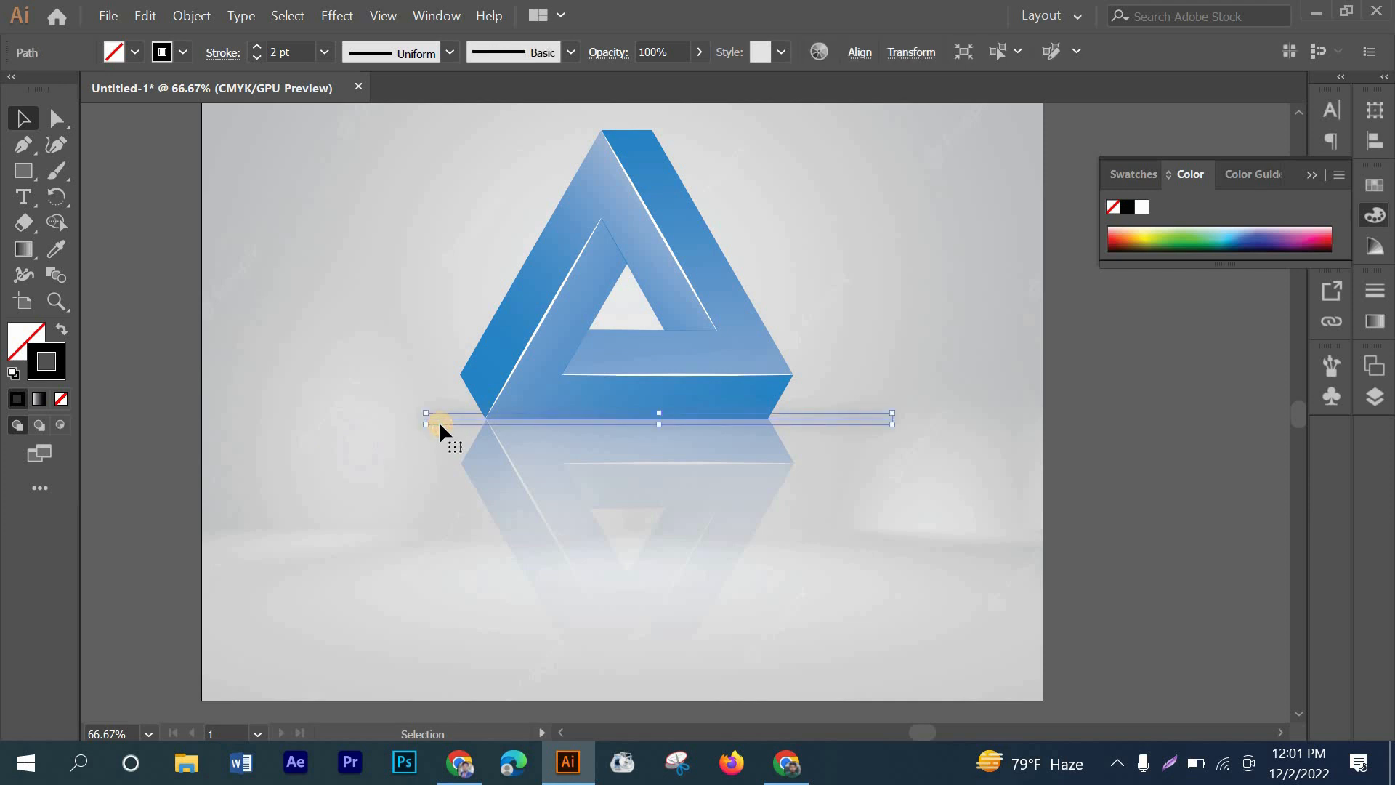
key("shift+Left")
key("shift+Left")
key("shift+Left")
key("shift+Left")
key("shift+Left")
- Paste a copy of the blurred line in front of itself to darken the shadow, and clear the selection
left_click(142, 17)
left_click(141, 22)
left_click(142, 18)
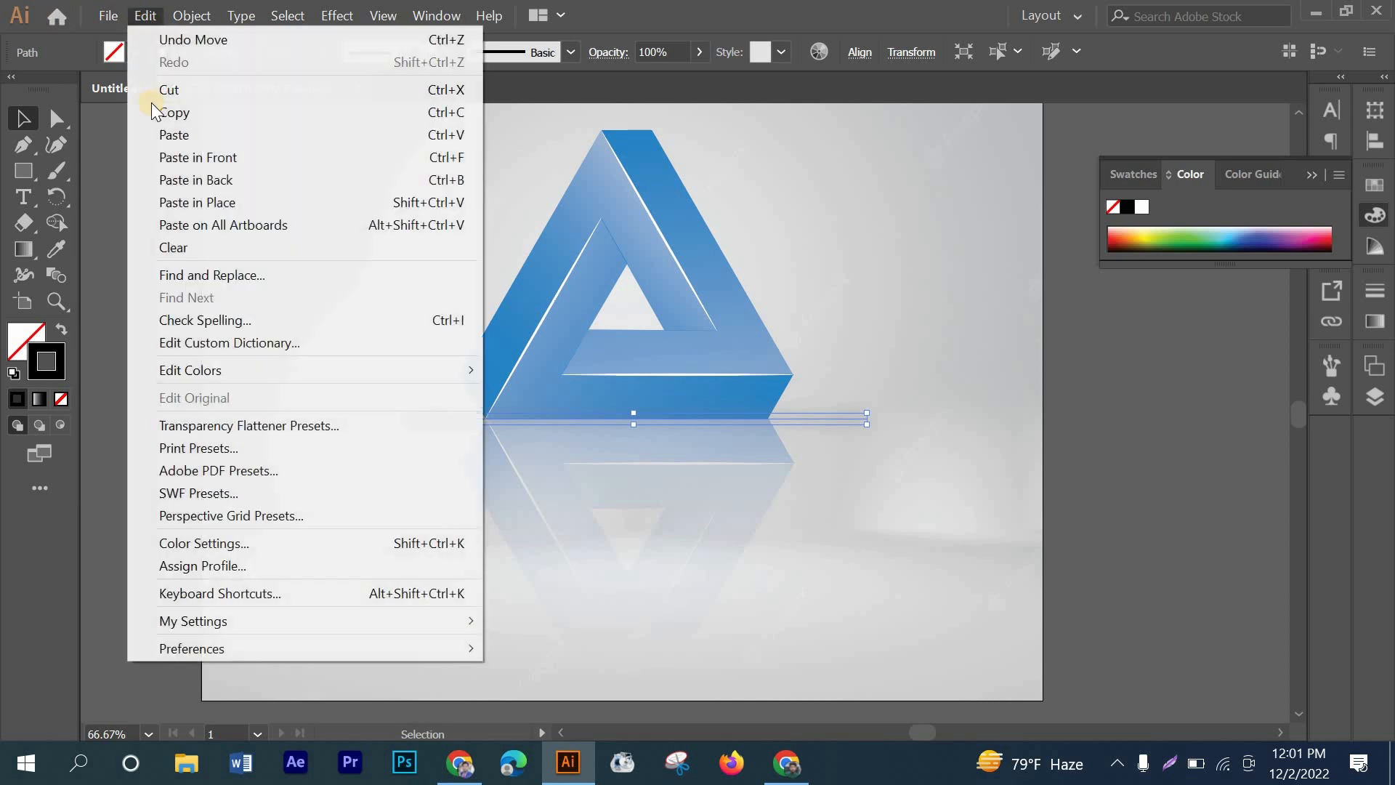
left_click(176, 157)
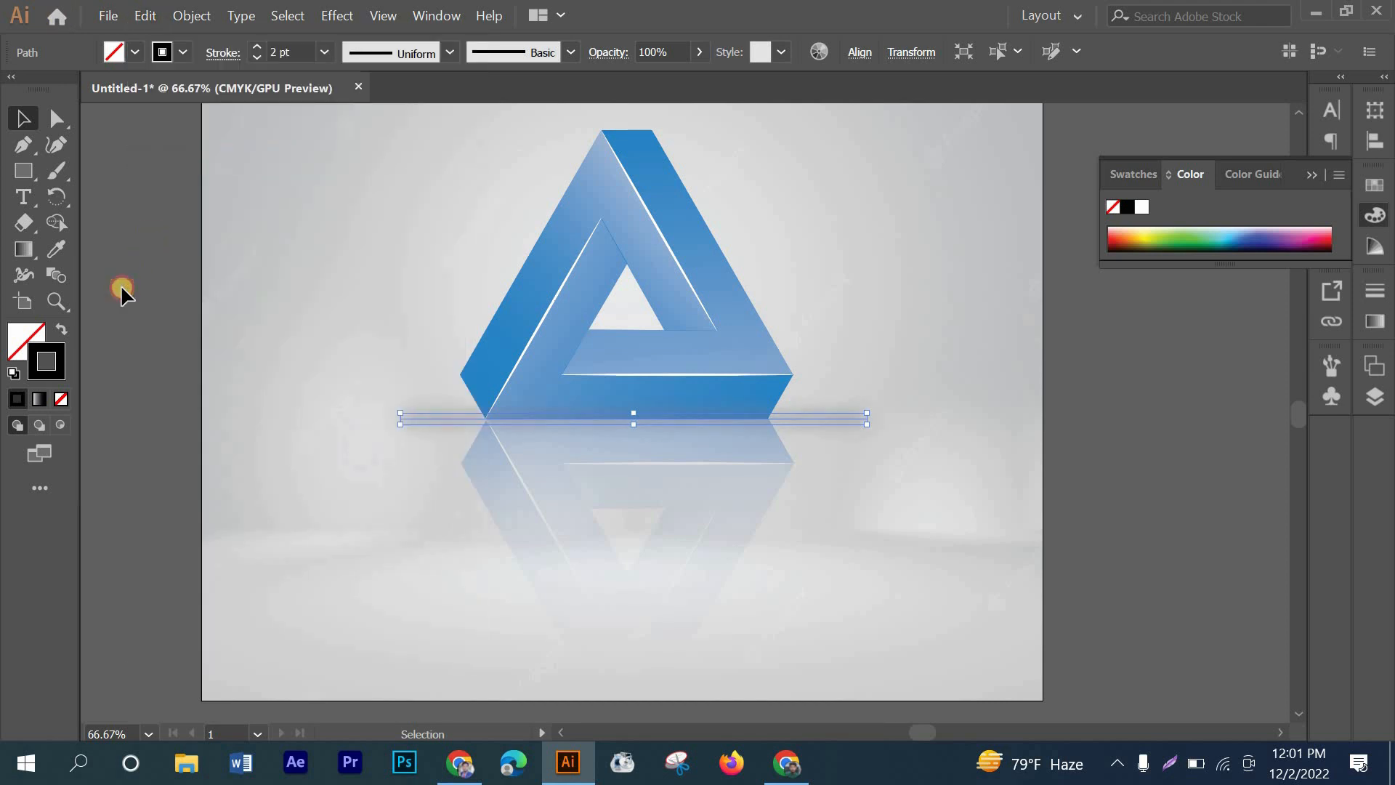
left_click(1058, 551)
- Stretch the blurred shadow lines about 28 pt further past the triangle's right side, and deselect them
scroll(948, 530, "down", 1)
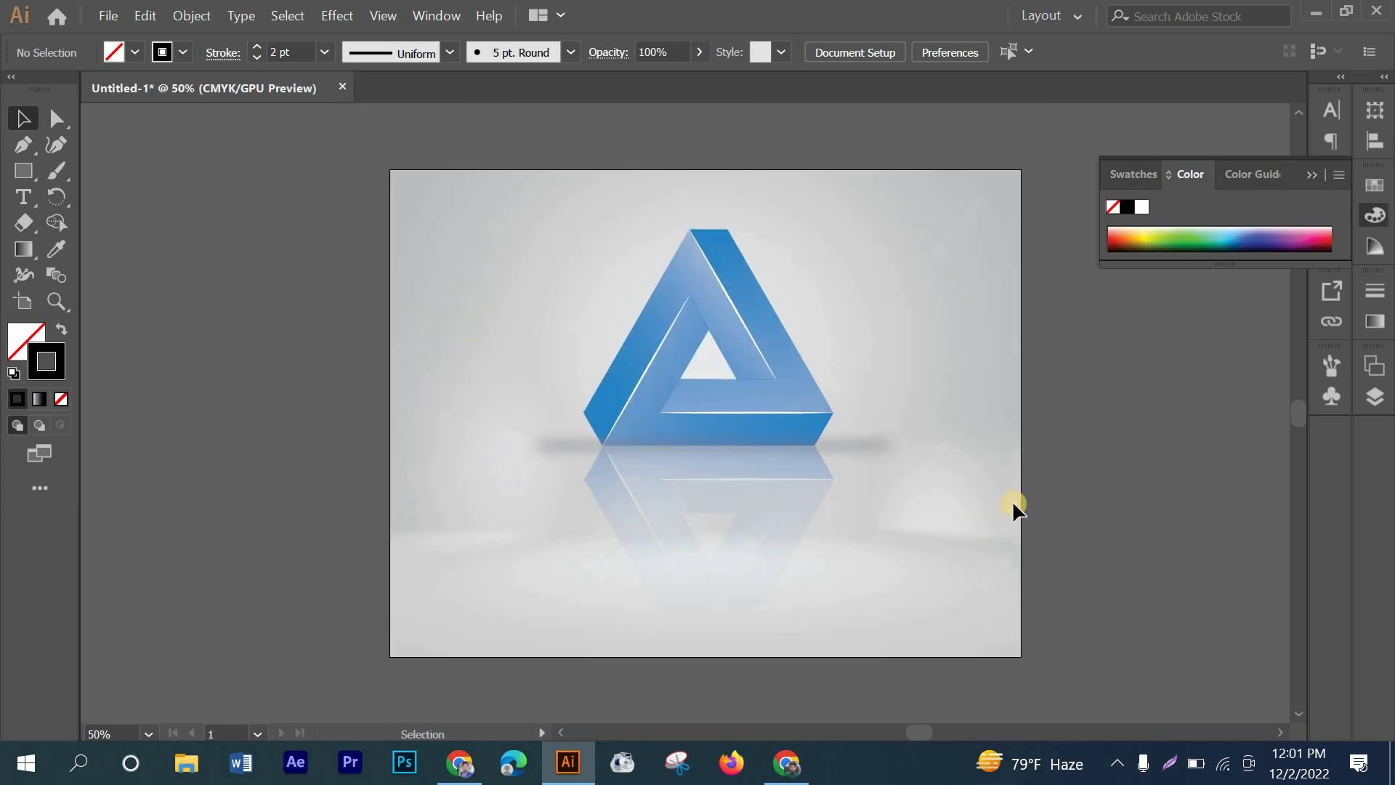
scroll(904, 476, "up", 1)
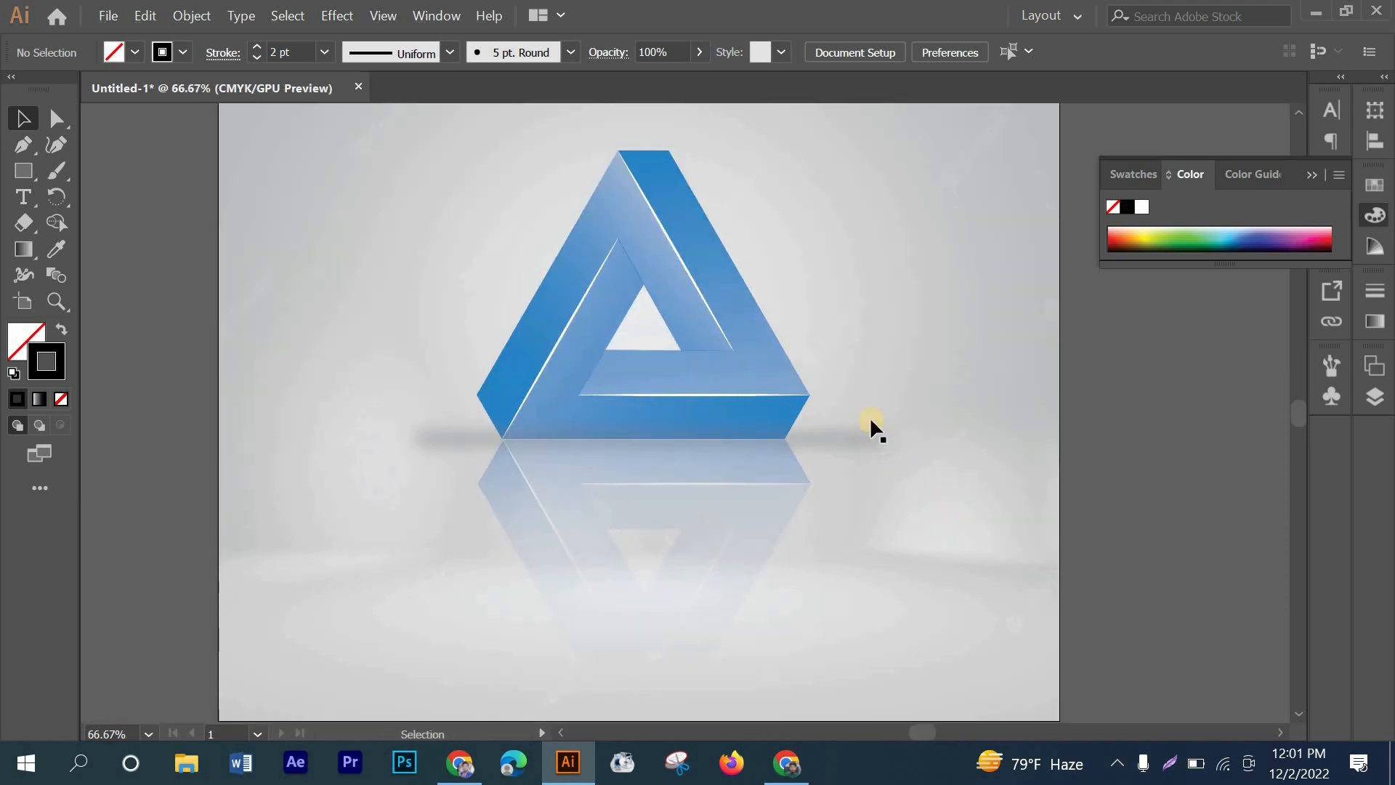
left_click_drag(873, 456, 876, 449)
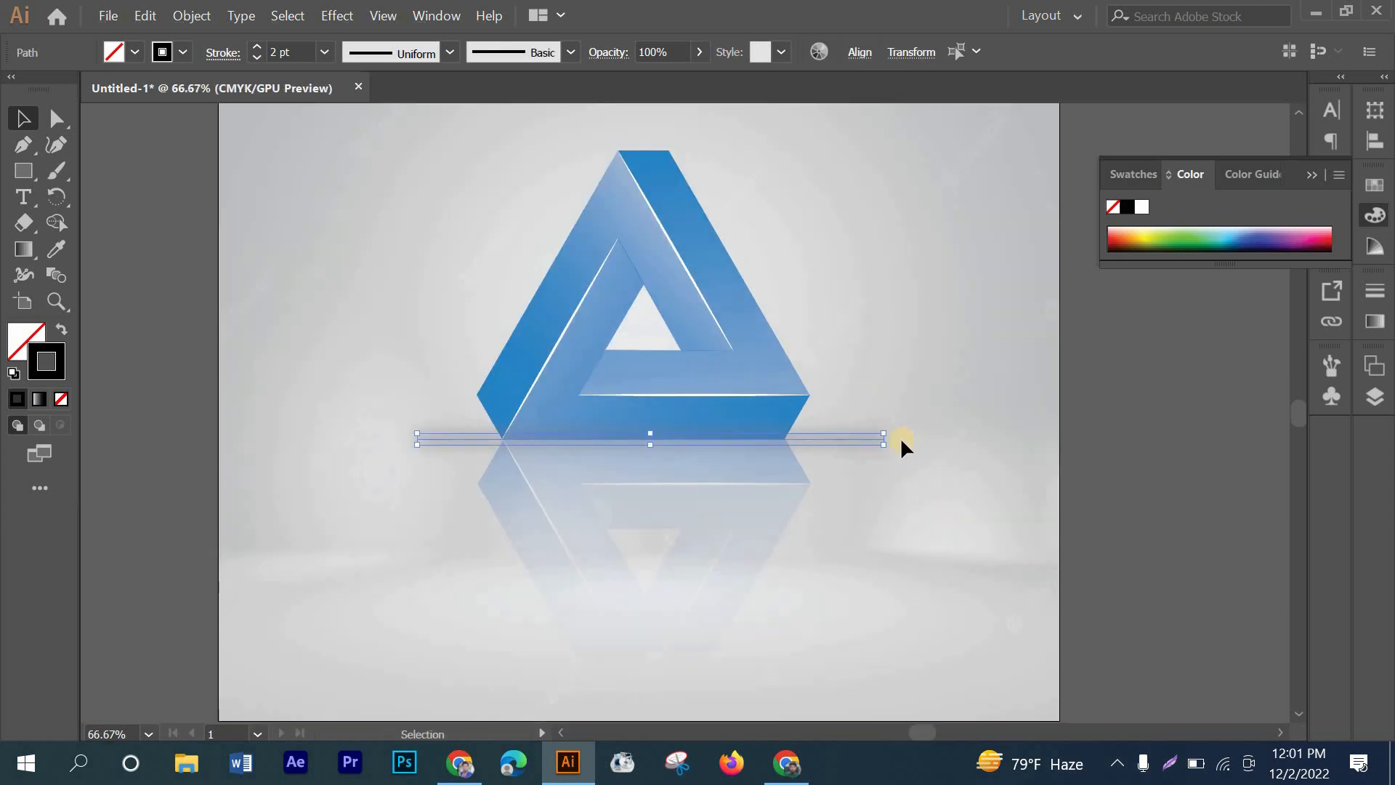
scroll(898, 440, "up", 3)
scroll(892, 442, "down", 2)
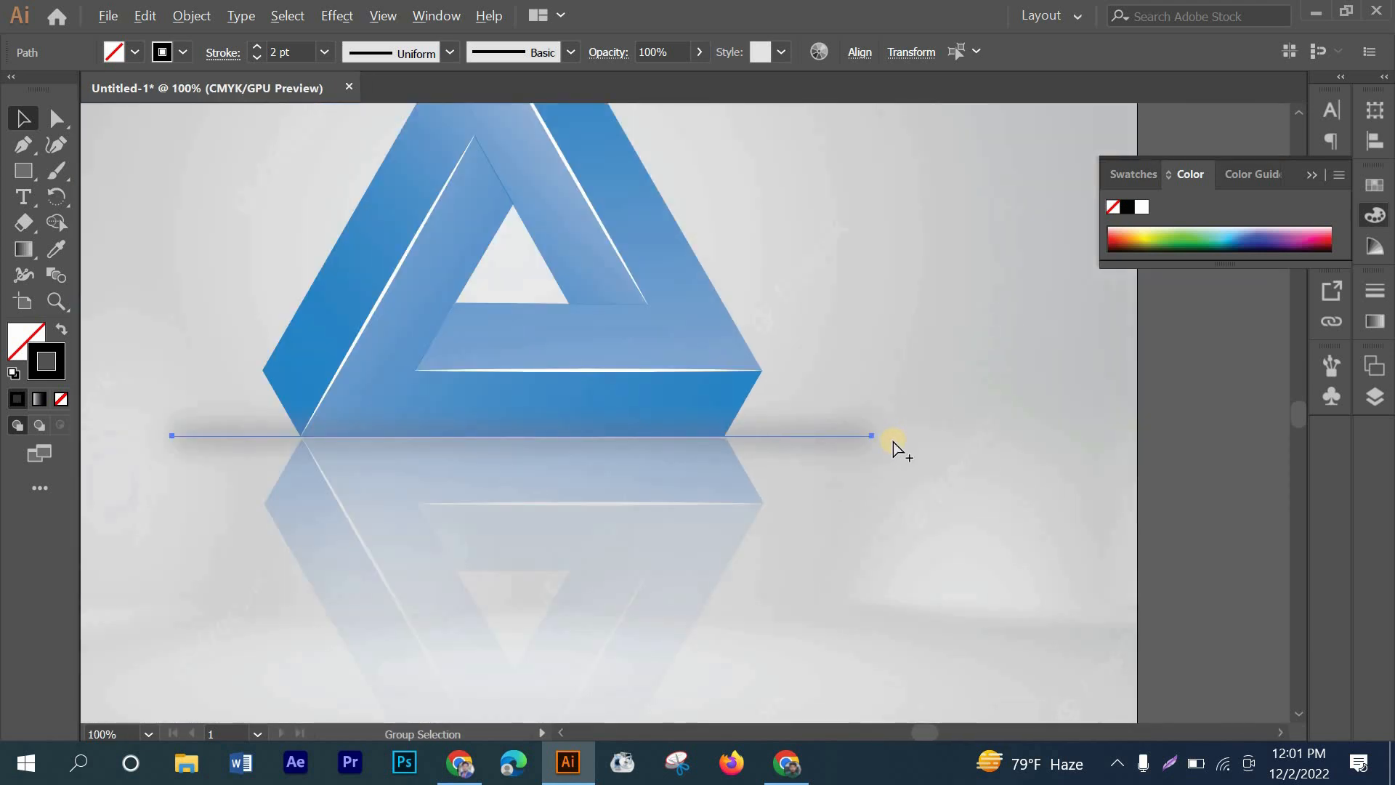
scroll(893, 442, "down", 1)
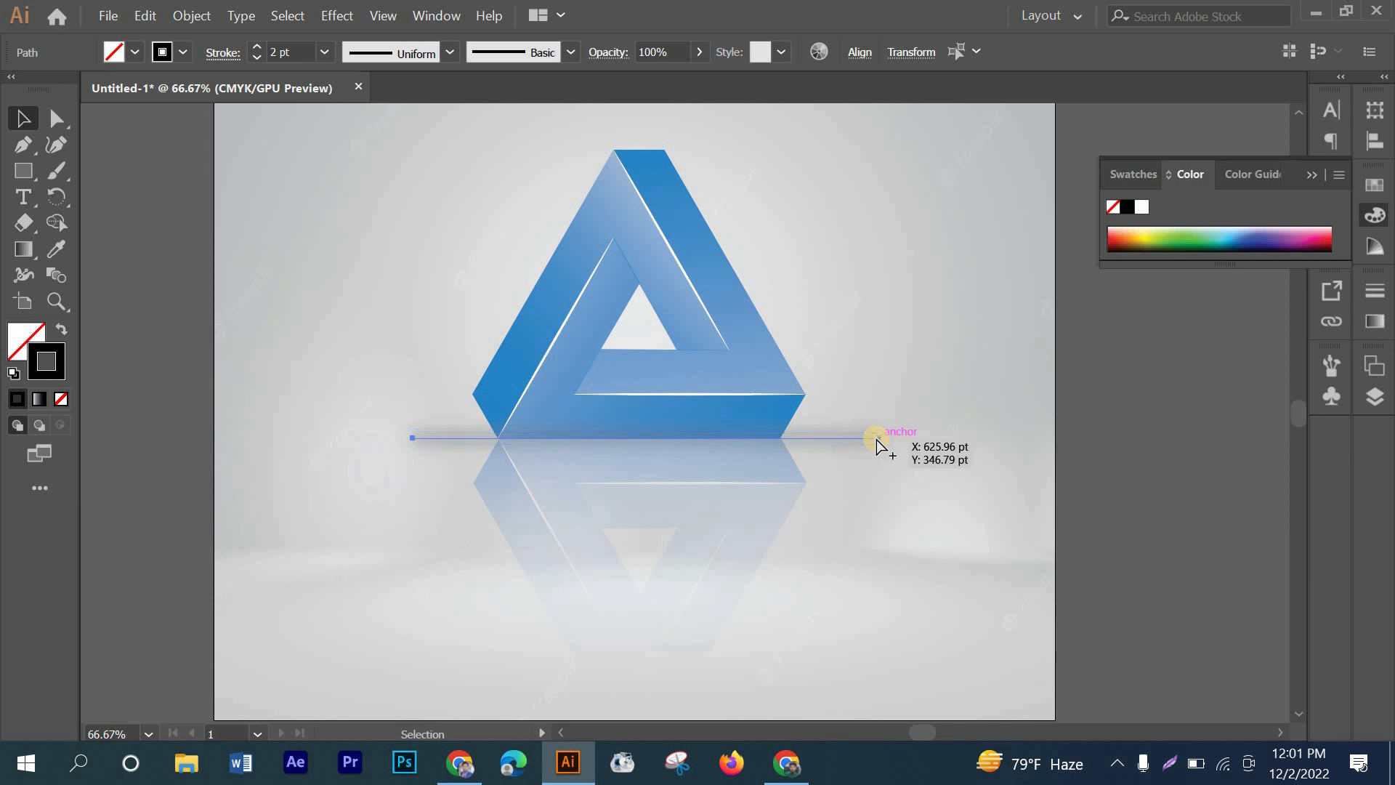
scroll(877, 437, "up", 3)
scroll(876, 437, "up", 2)
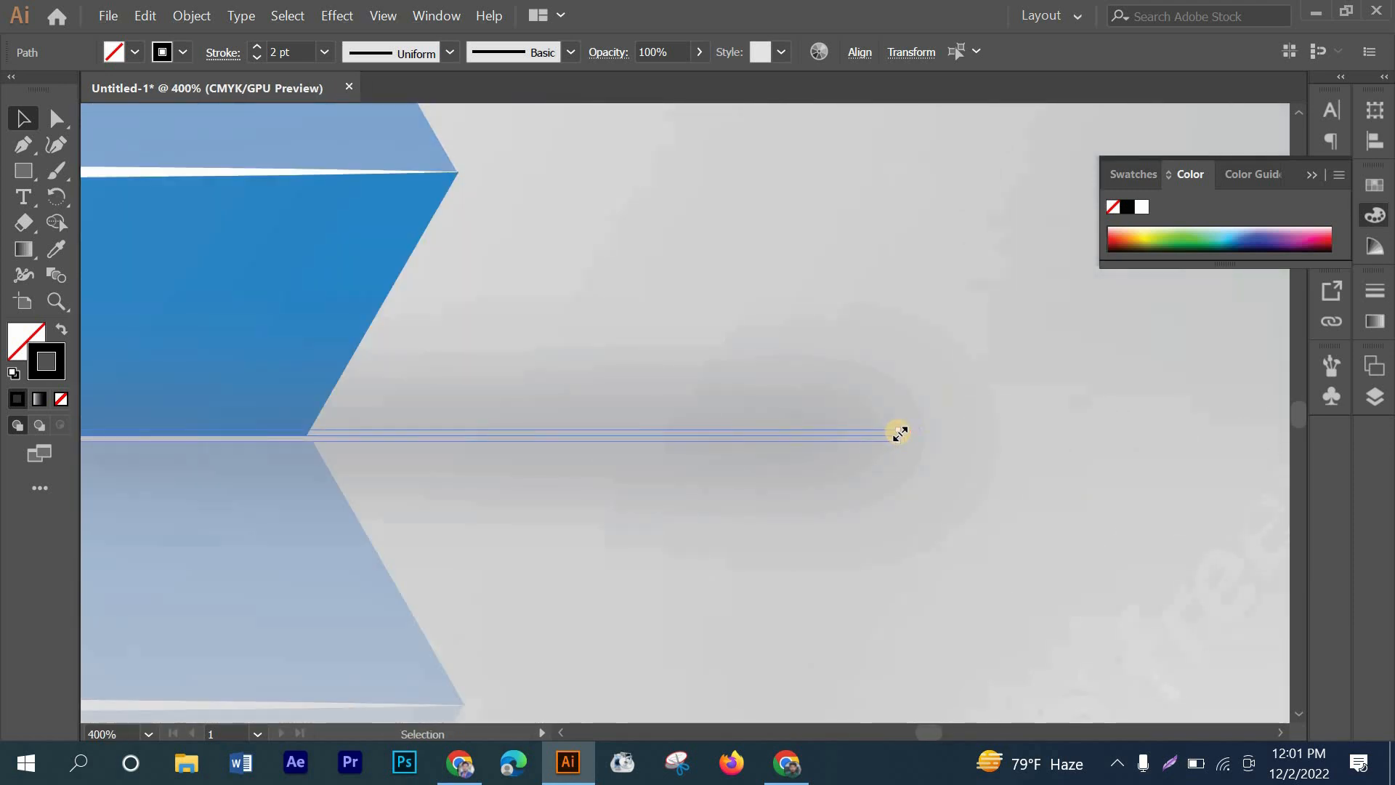
left_click_drag(899, 433, 1000, 503)
scroll(941, 493, "down", 7)
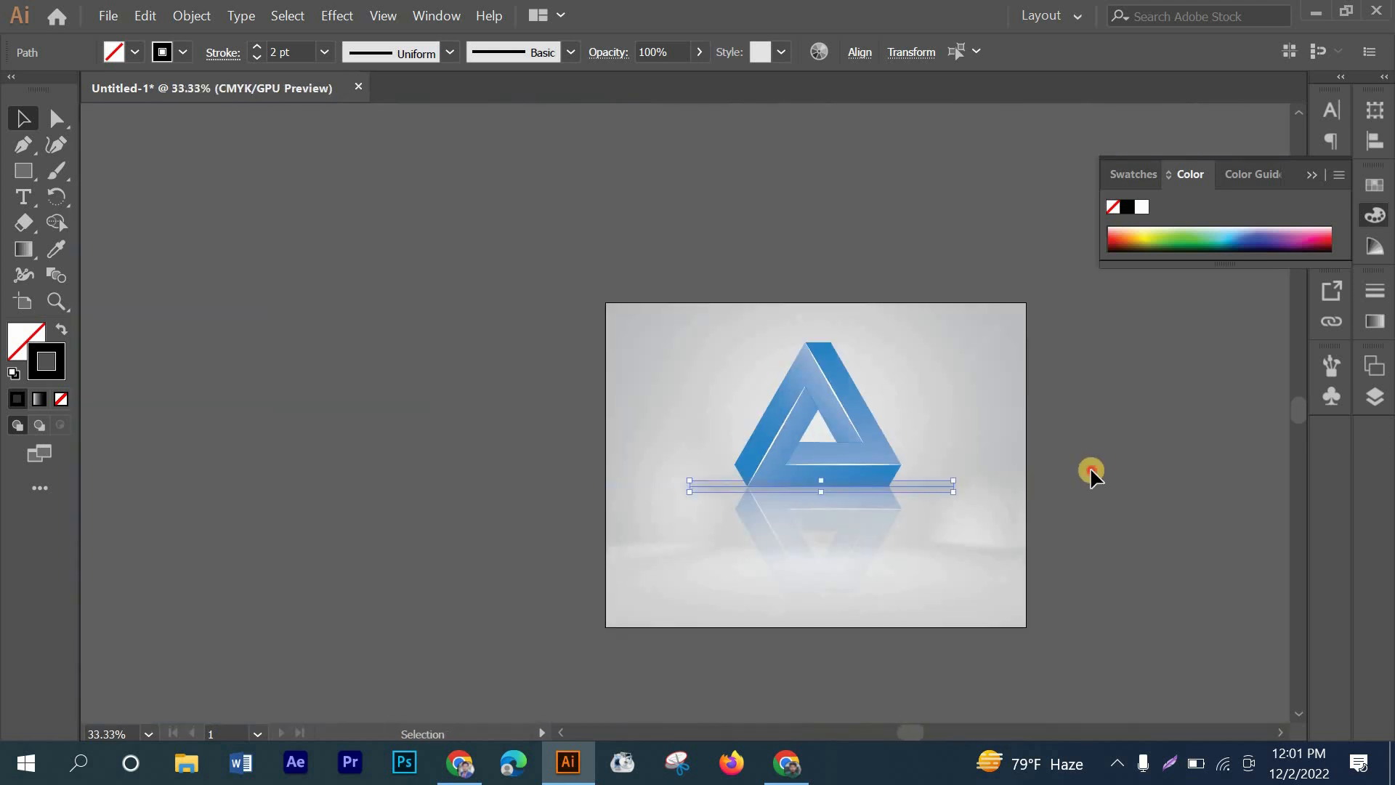
left_click(1093, 470)
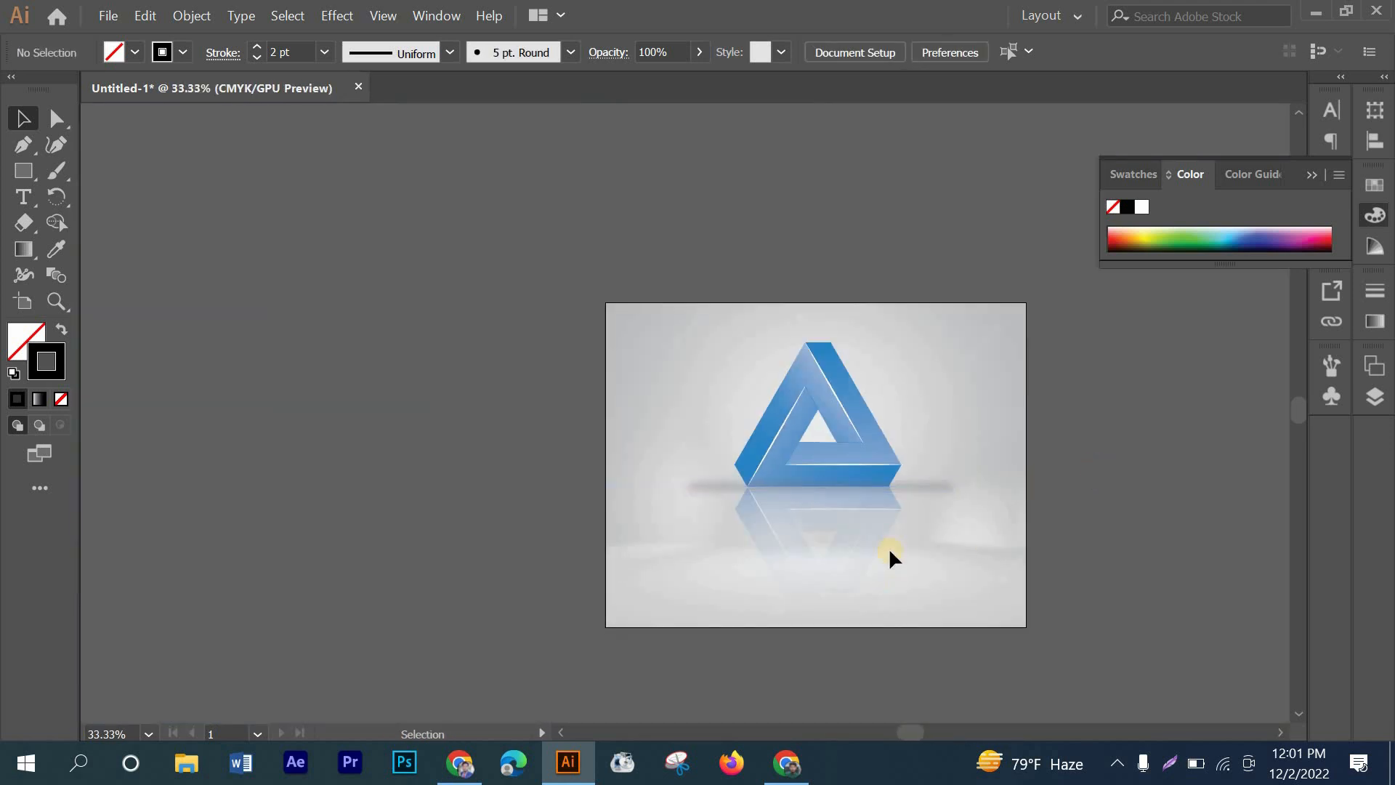
- Shorten the blurred shadow lines from both ends so they reach only just past the corners of the triangle's base, and deselect them
scroll(934, 508, "up", 4)
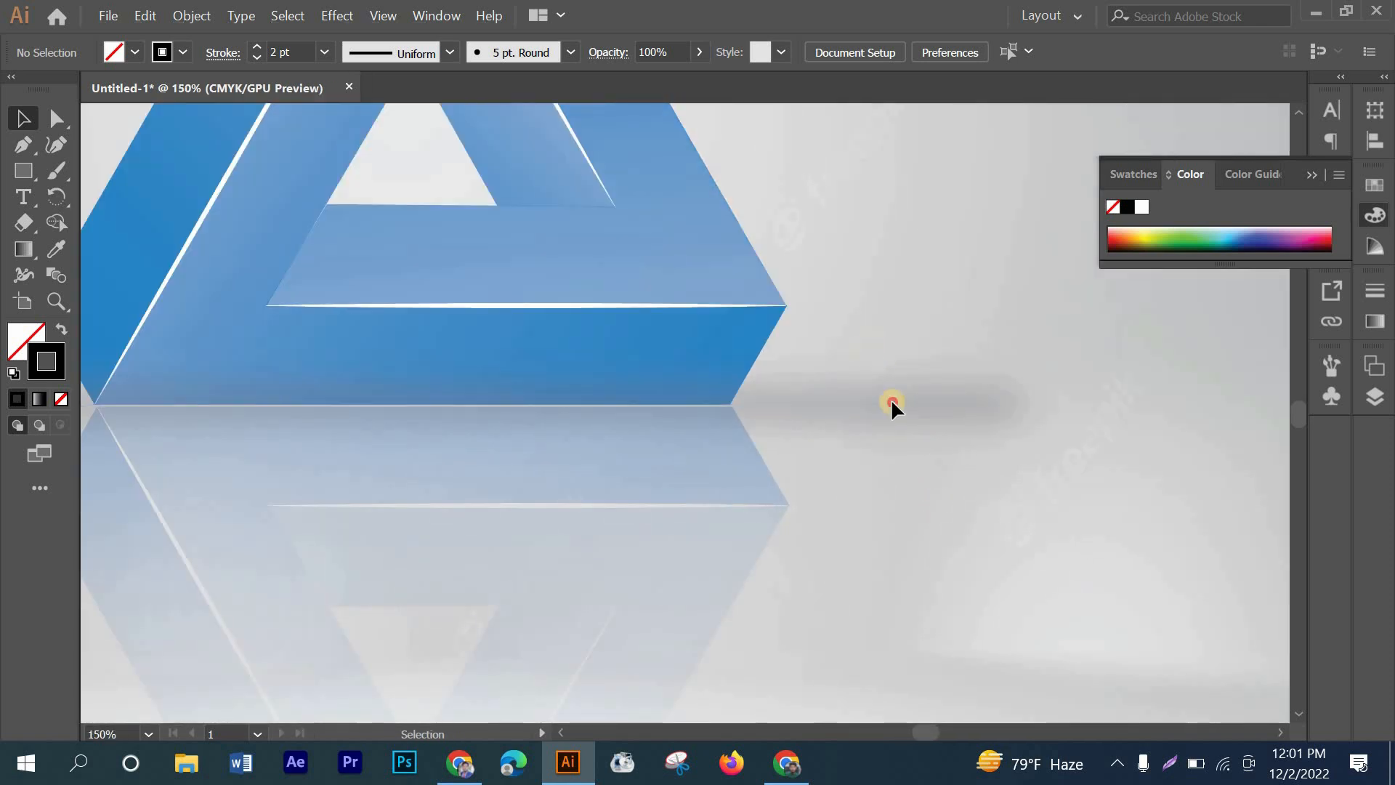
left_click(897, 405)
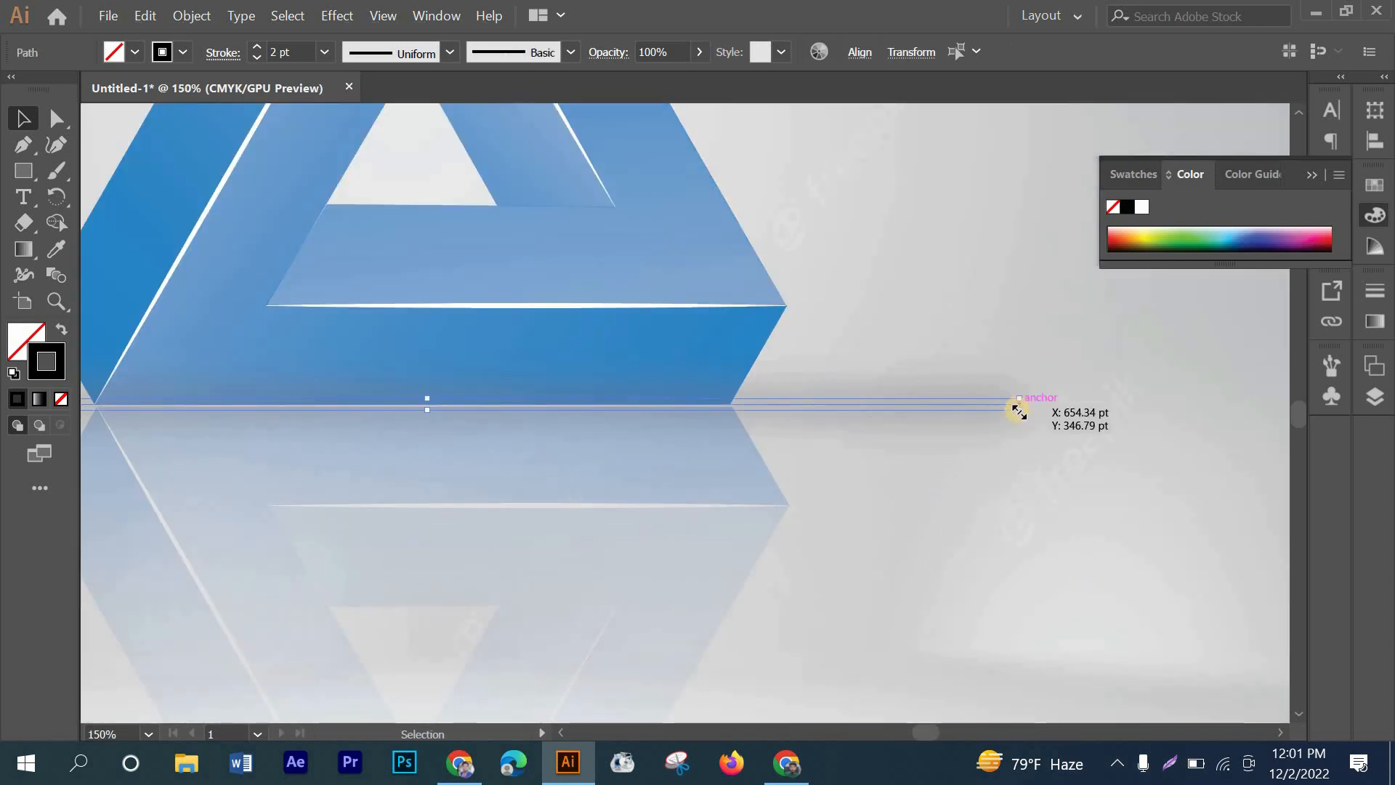
left_click_drag(1020, 407, 751, 412)
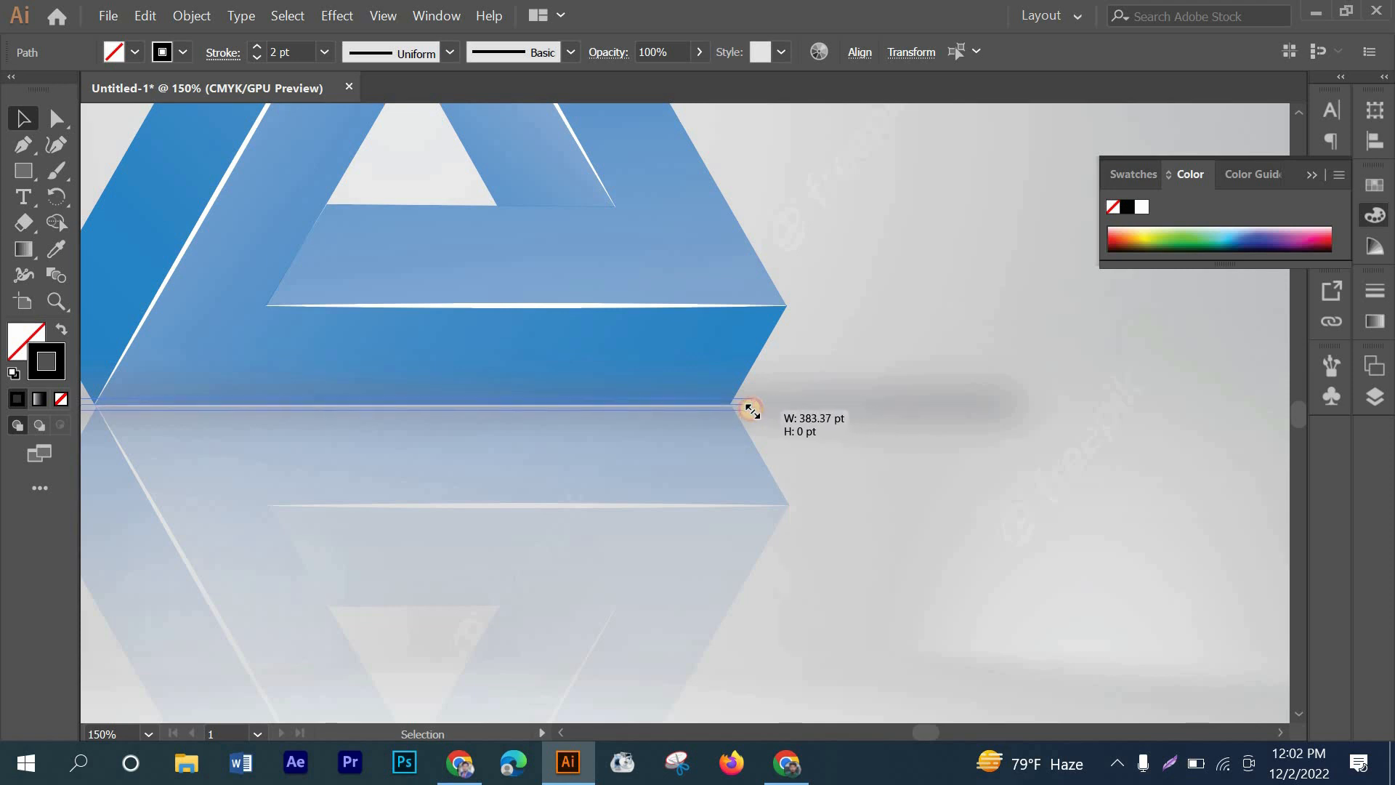
left_click_drag(898, 411, 904, 411)
scroll(904, 411, "down", 3)
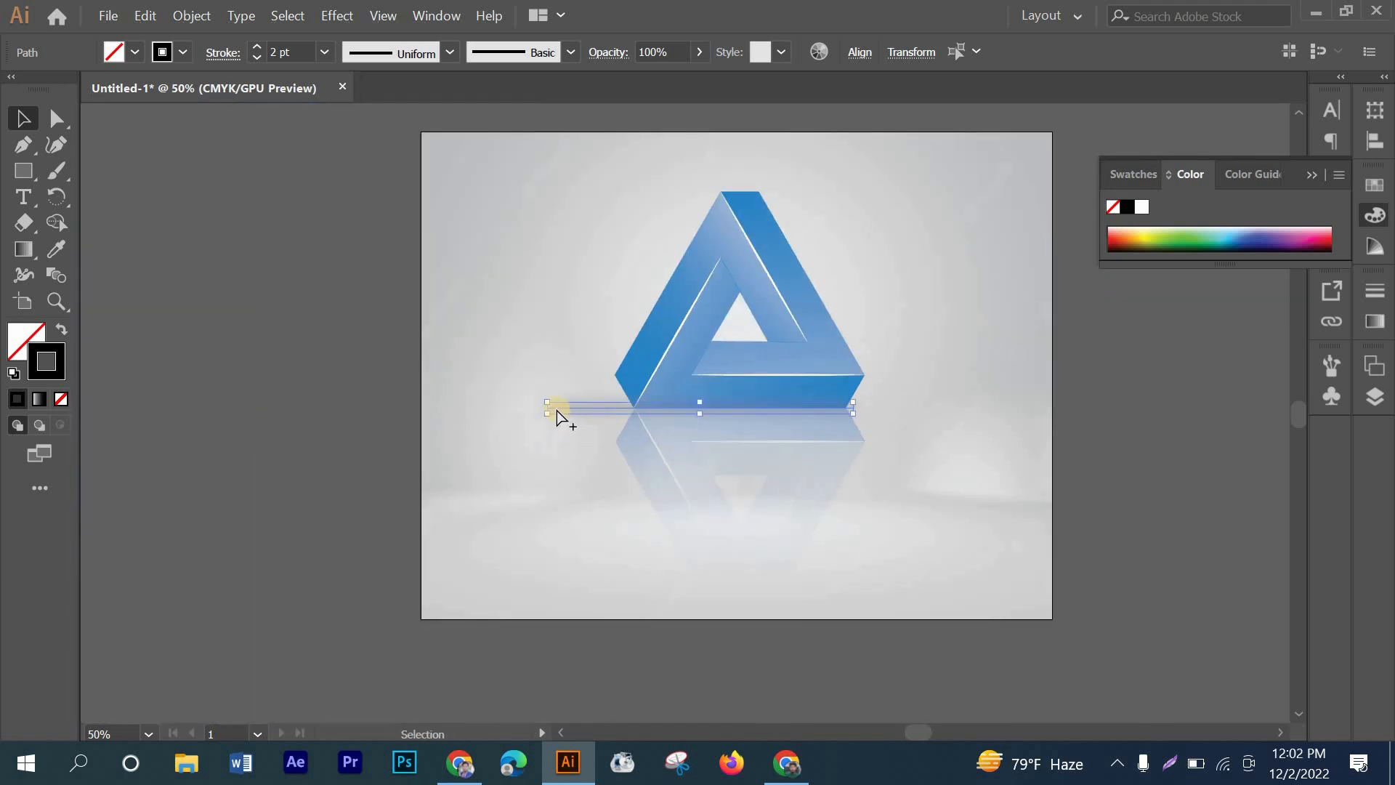
scroll(552, 407, "up", 2)
left_click_drag(541, 406, 698, 406)
left_click(547, 431)
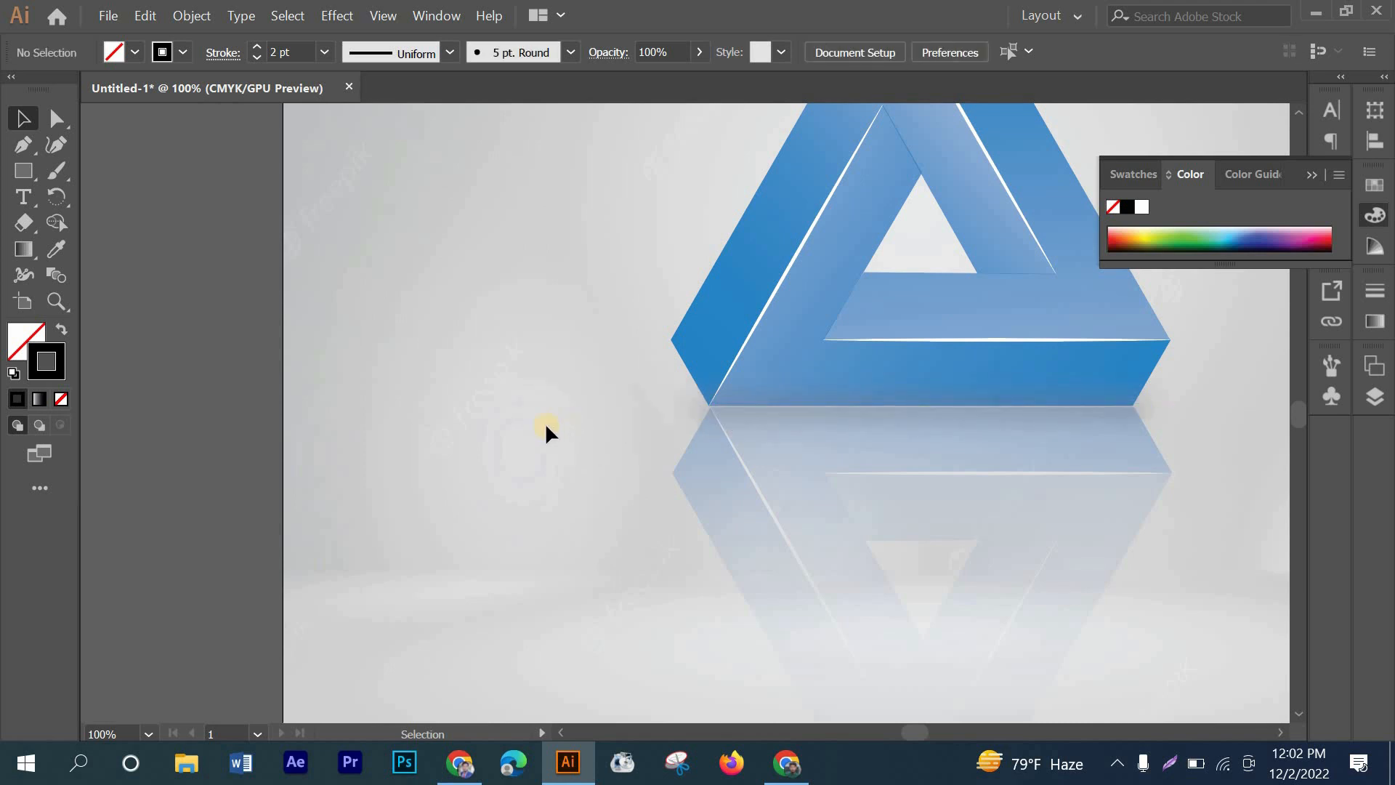
- Select the triangle with its shadow and reflection and move them straight down until the base sits just above the backdrop's floor line
scroll(488, 443, "down", 3)
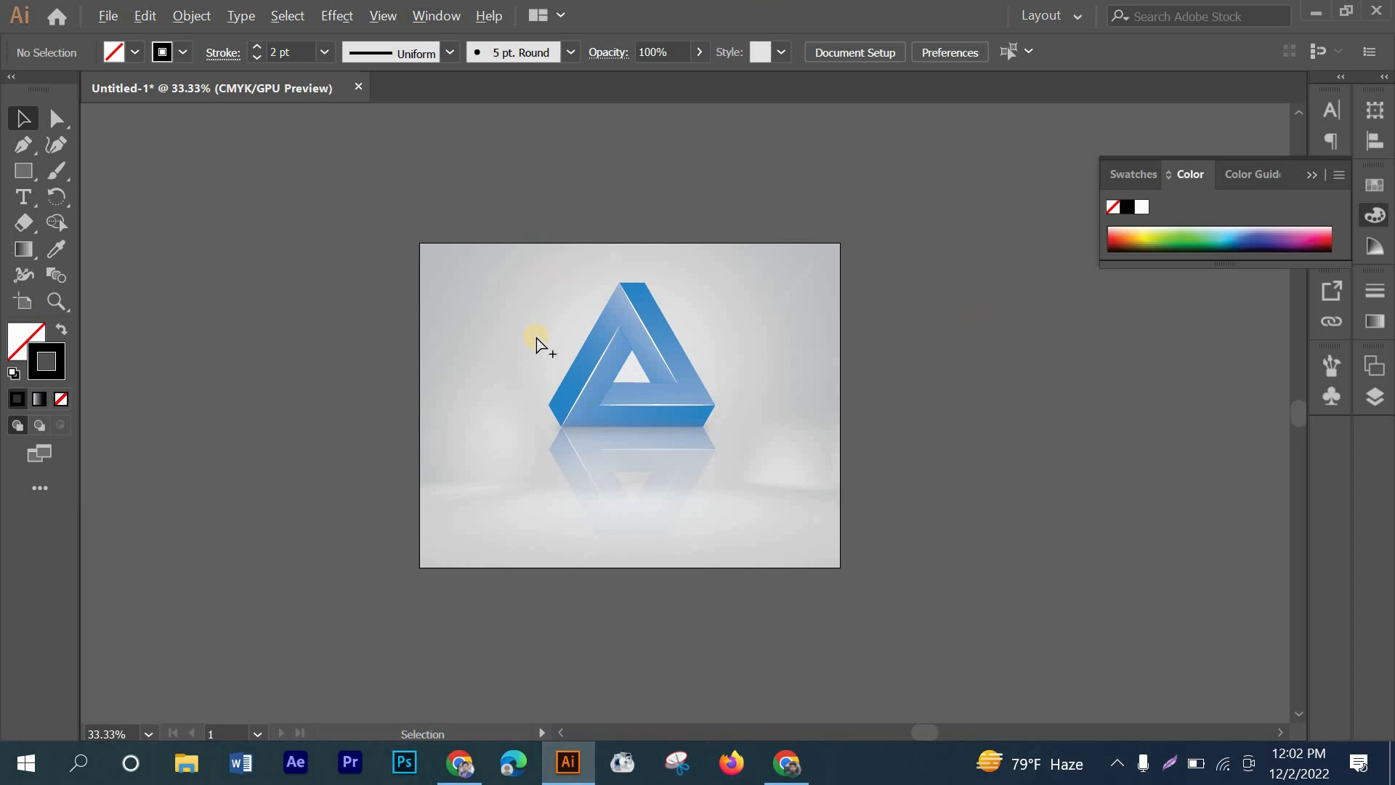
scroll(537, 335, "up", 1)
left_click_drag(536, 335, 814, 613)
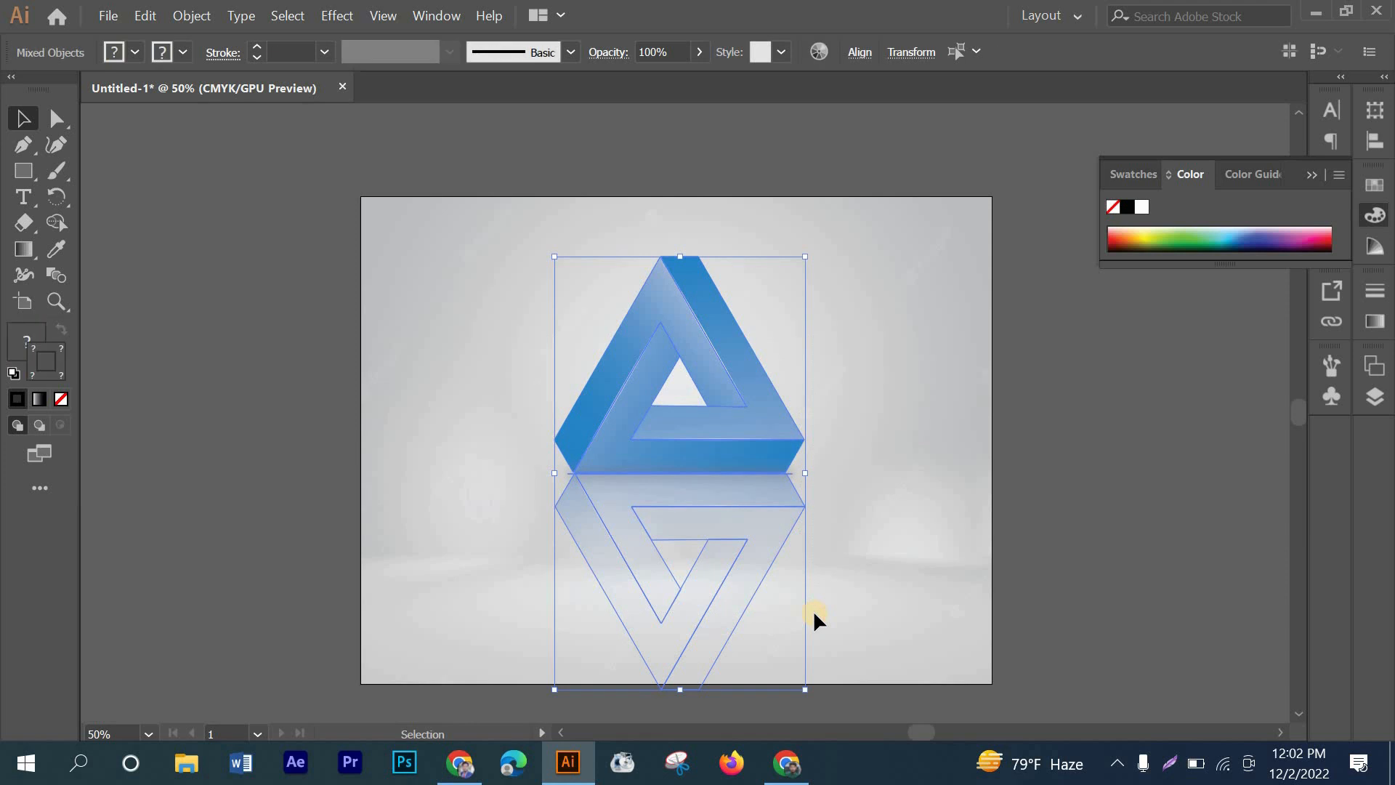
key("shift+Down")
key("shift+Down")
key("shift+Down")
key("shift+Down")
key("shift+Down")
key("shift+Down")
key("shift+Down")
key("shift+Down")
key("shift+Down")
key("shift+Down")
key("shift+Down")
key("shift+Down")
key("shift+Down")
key("shift+Down")
key("shift+Down")
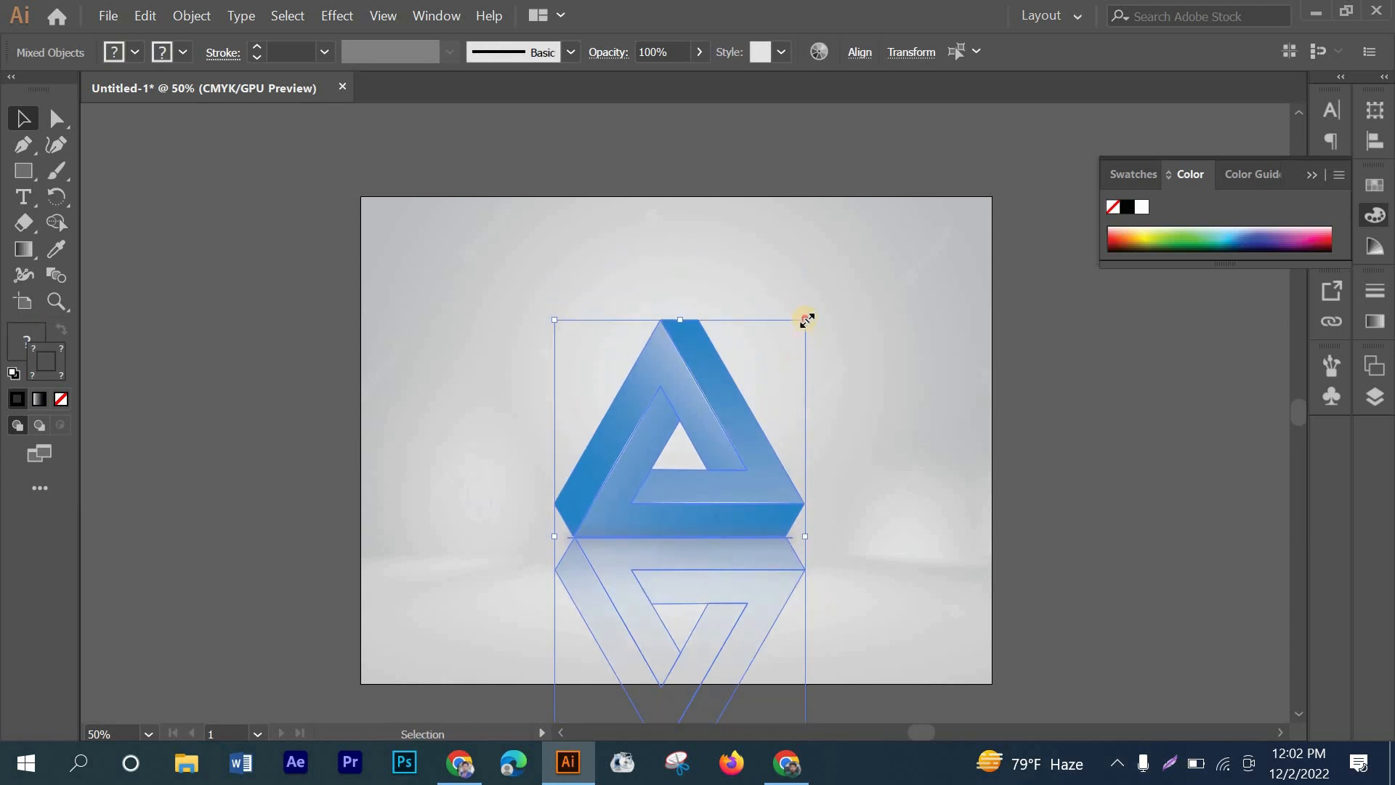
- Enlarge the triangle, shadow and reflection proportionally about 20% from their centre, nudge them slightly up and left, and deselect them
left_click_drag(806, 319, 848, 273)
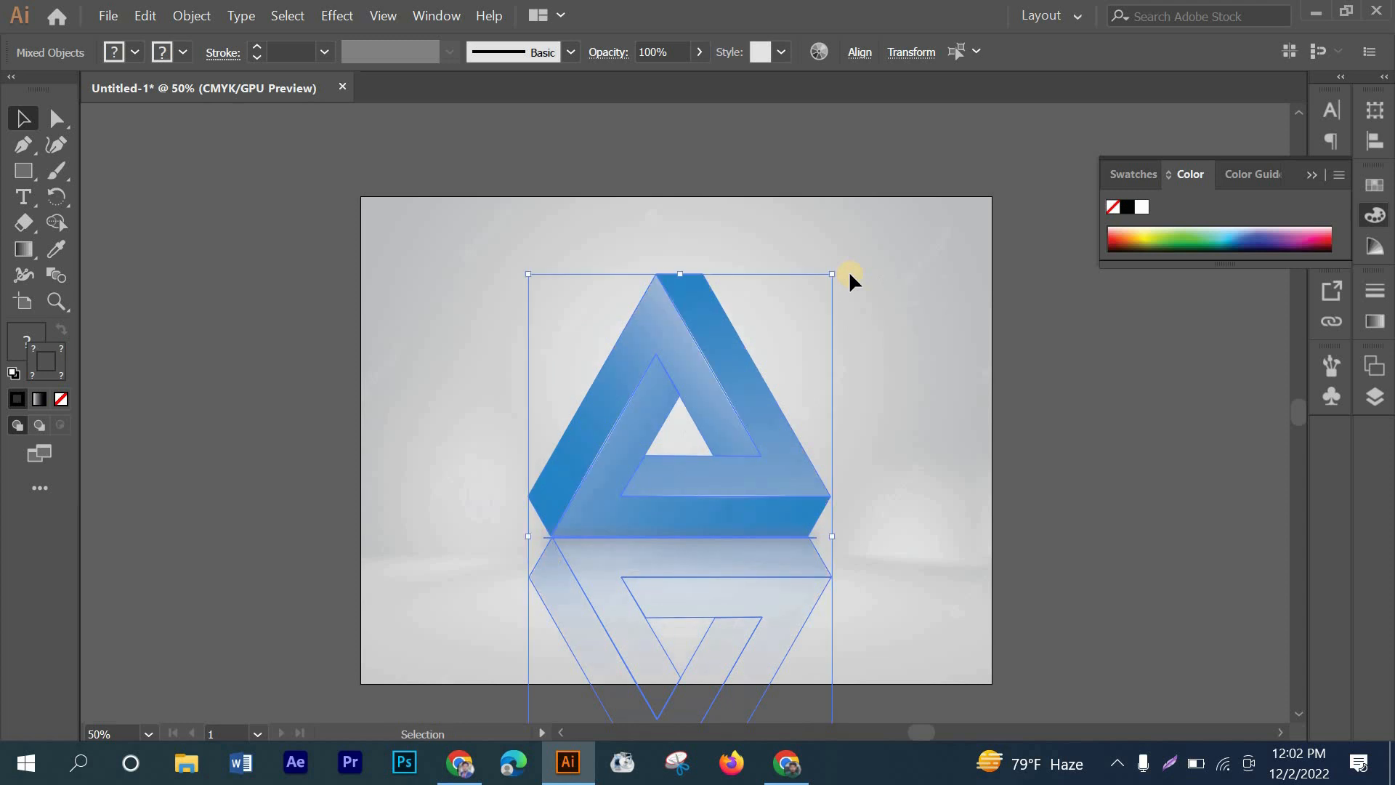
key("shift+Up")
key("shift+Up")
key("shift+Up")
key("shift+Up")
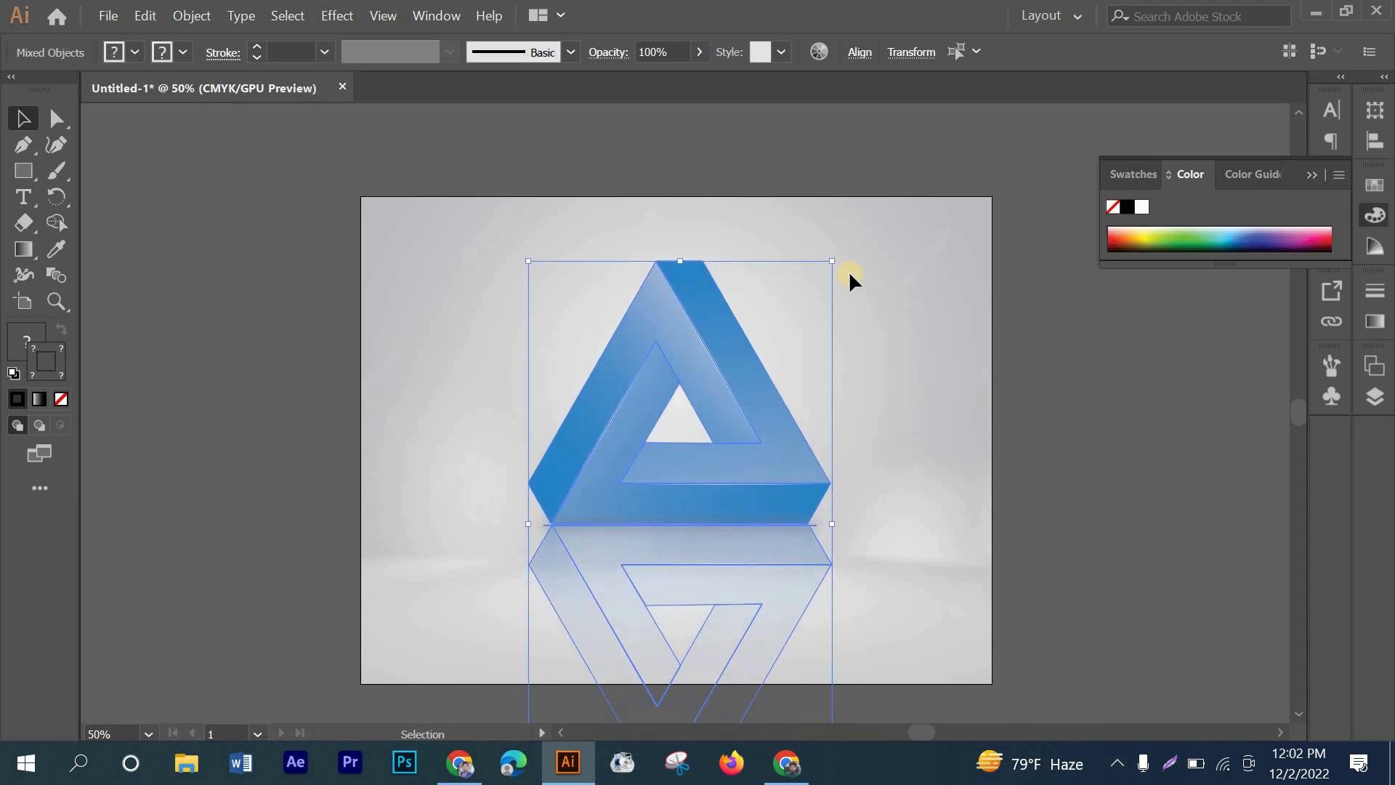
key("Left")
key("Left")
key("Left")
left_click(292, 327)
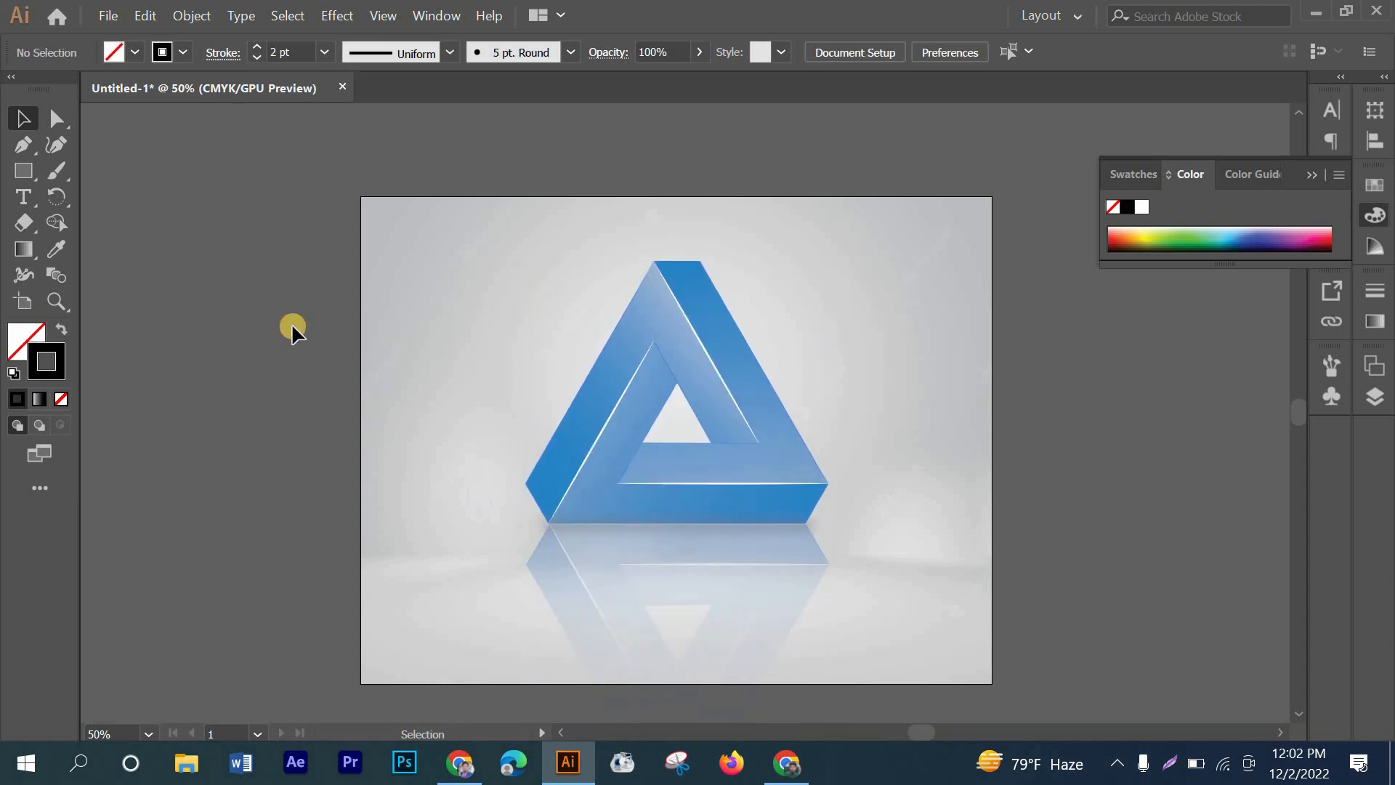
- Examine the finished triangle, its base shadow and its fading reflection on the grey background, both close up and as a whole
scroll(768, 361, "up", 1)
scroll(768, 361, "down", 2)
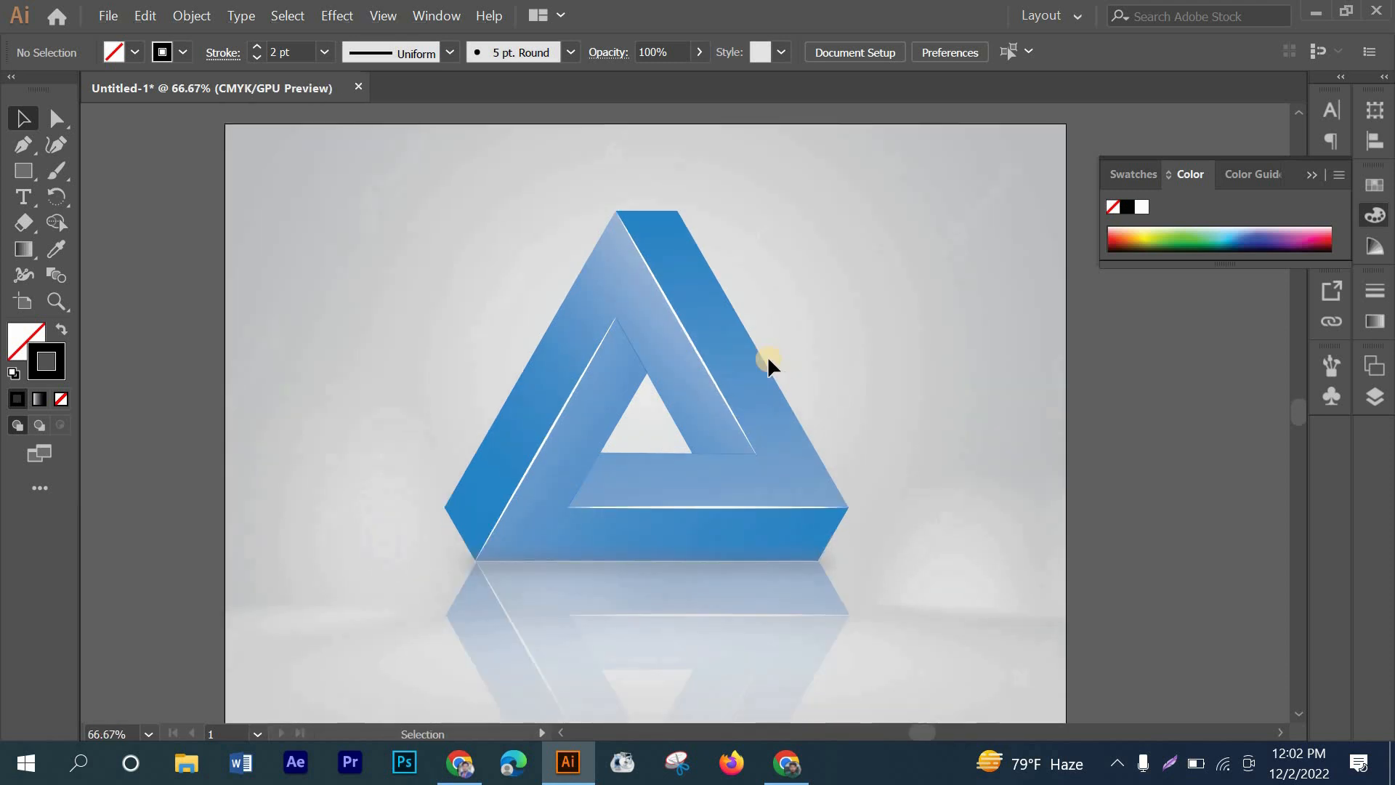
scroll(768, 355, "down", 1)
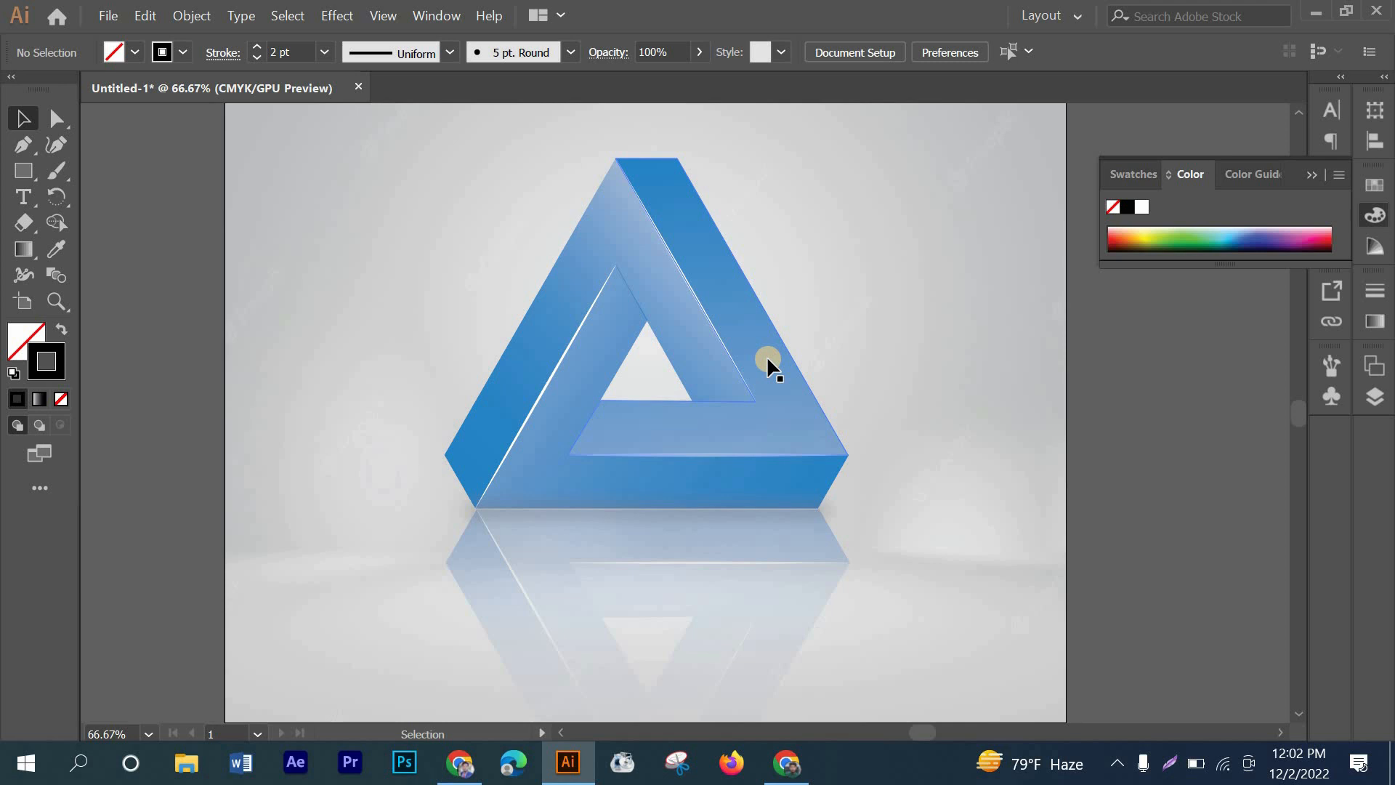
scroll(914, 402, "down", 1)
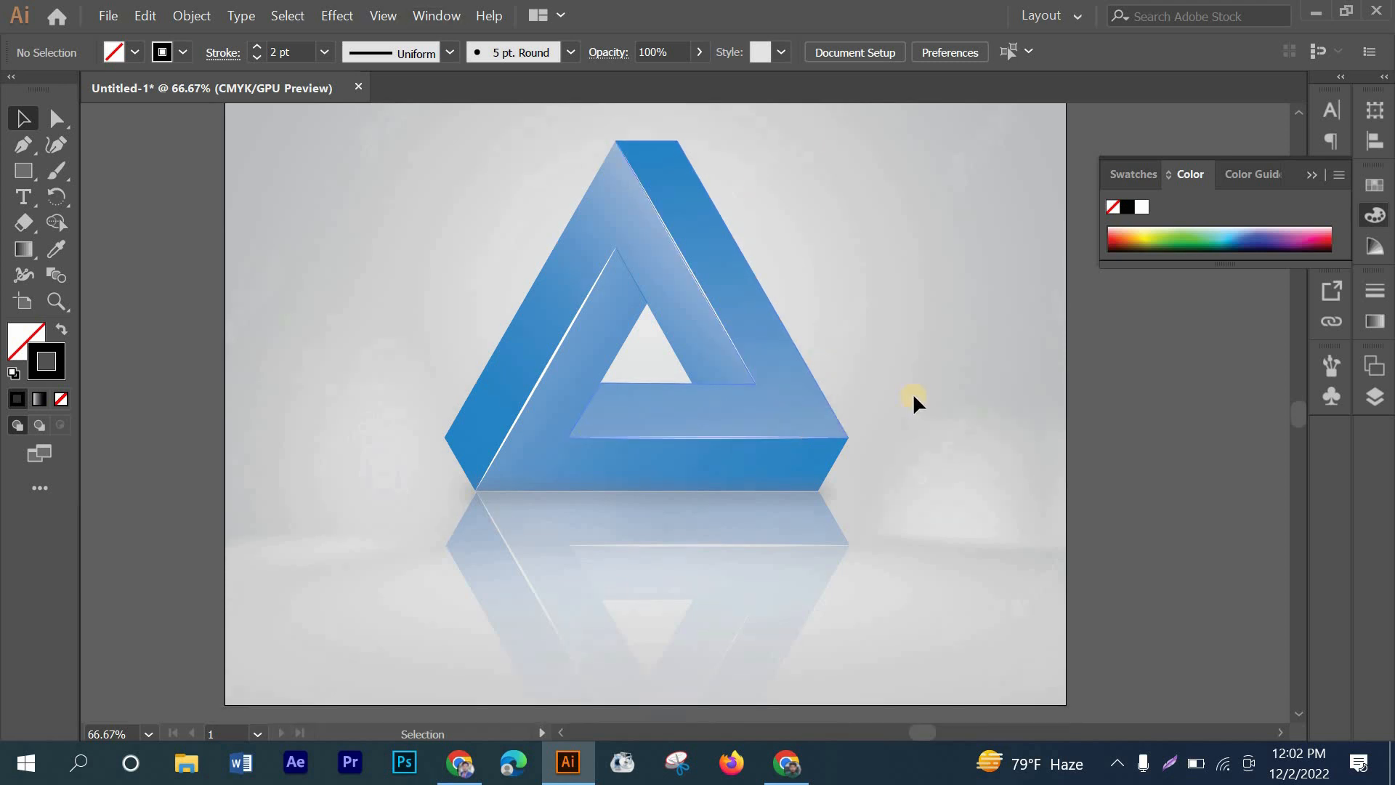
scroll(1021, 393, "up", 1)
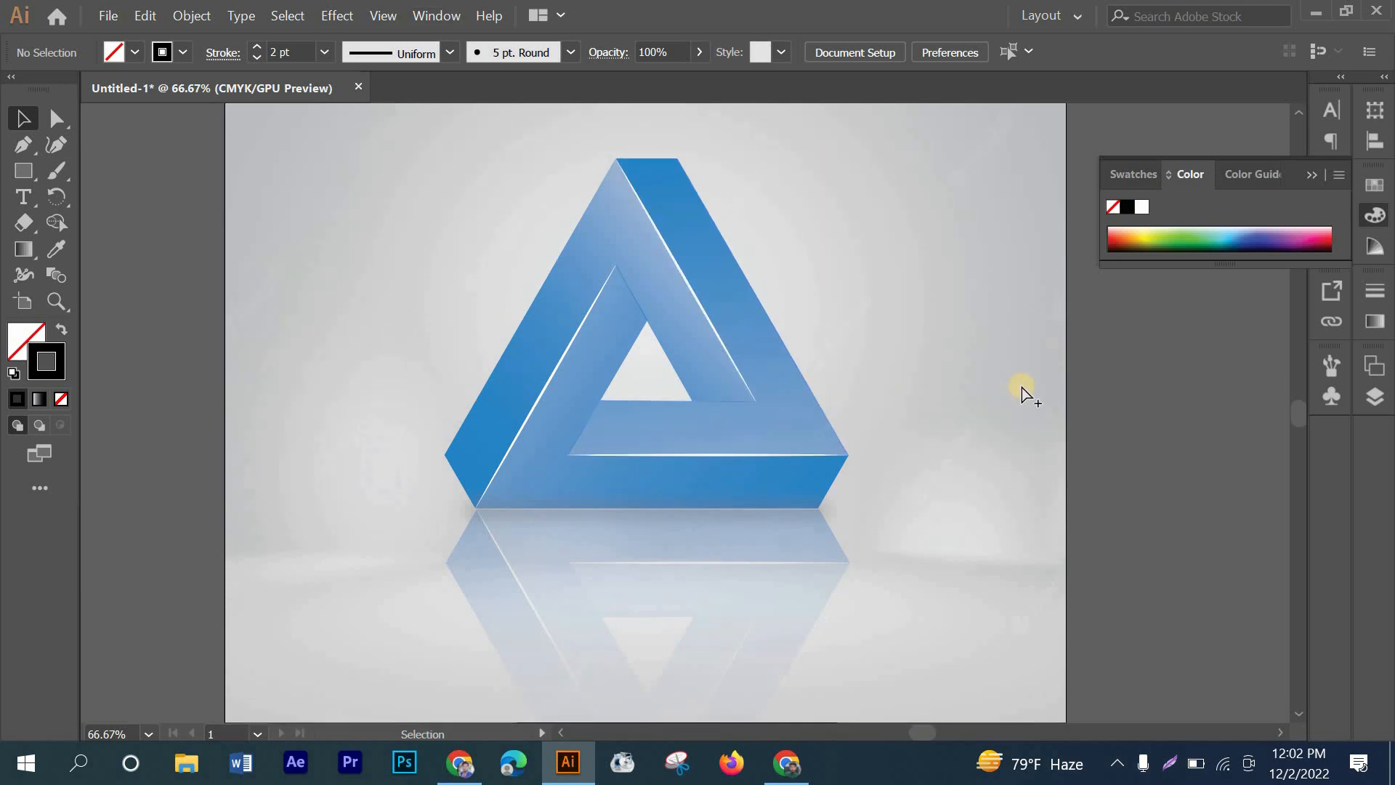
scroll(1021, 393, "down", 1)
scroll(1039, 428, "up", 1)
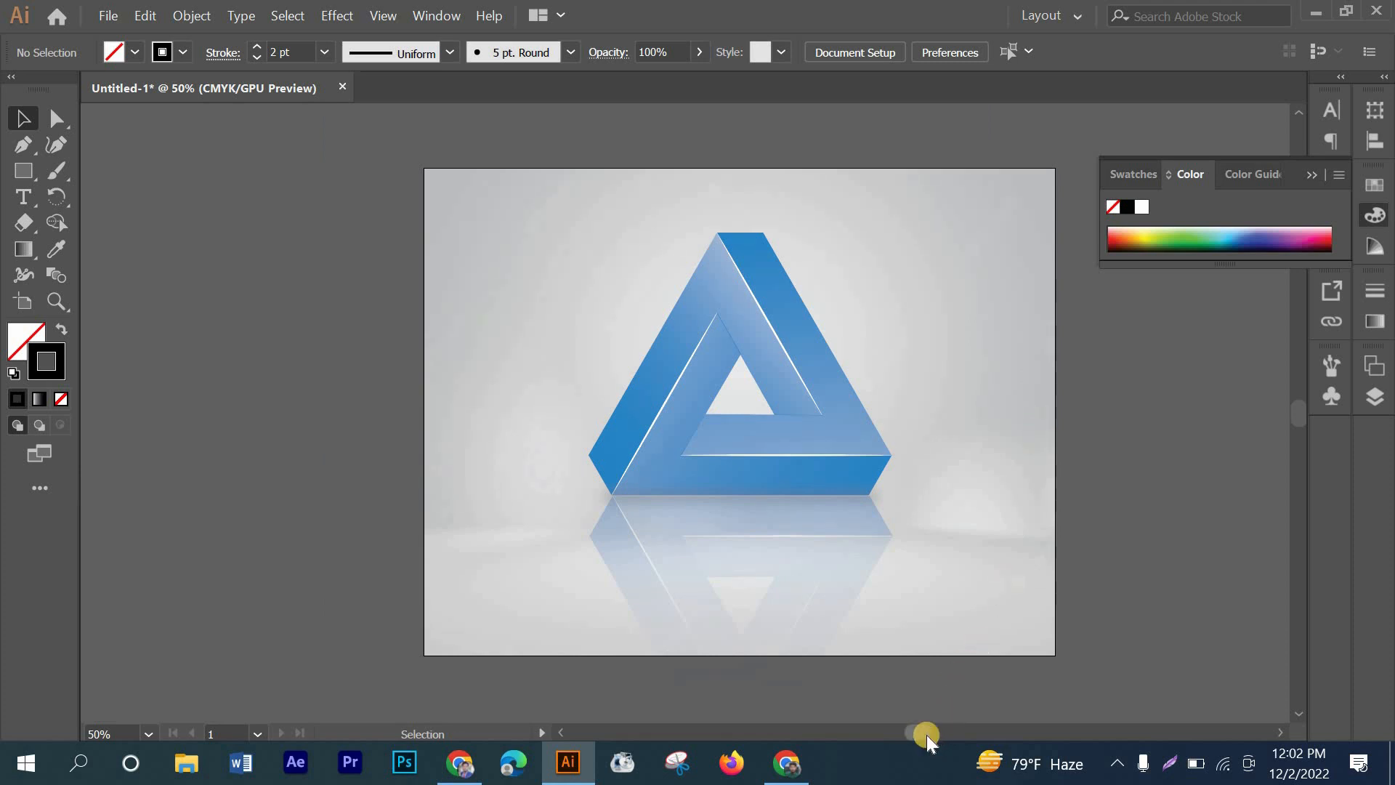
left_click_drag(927, 738, 934, 740)
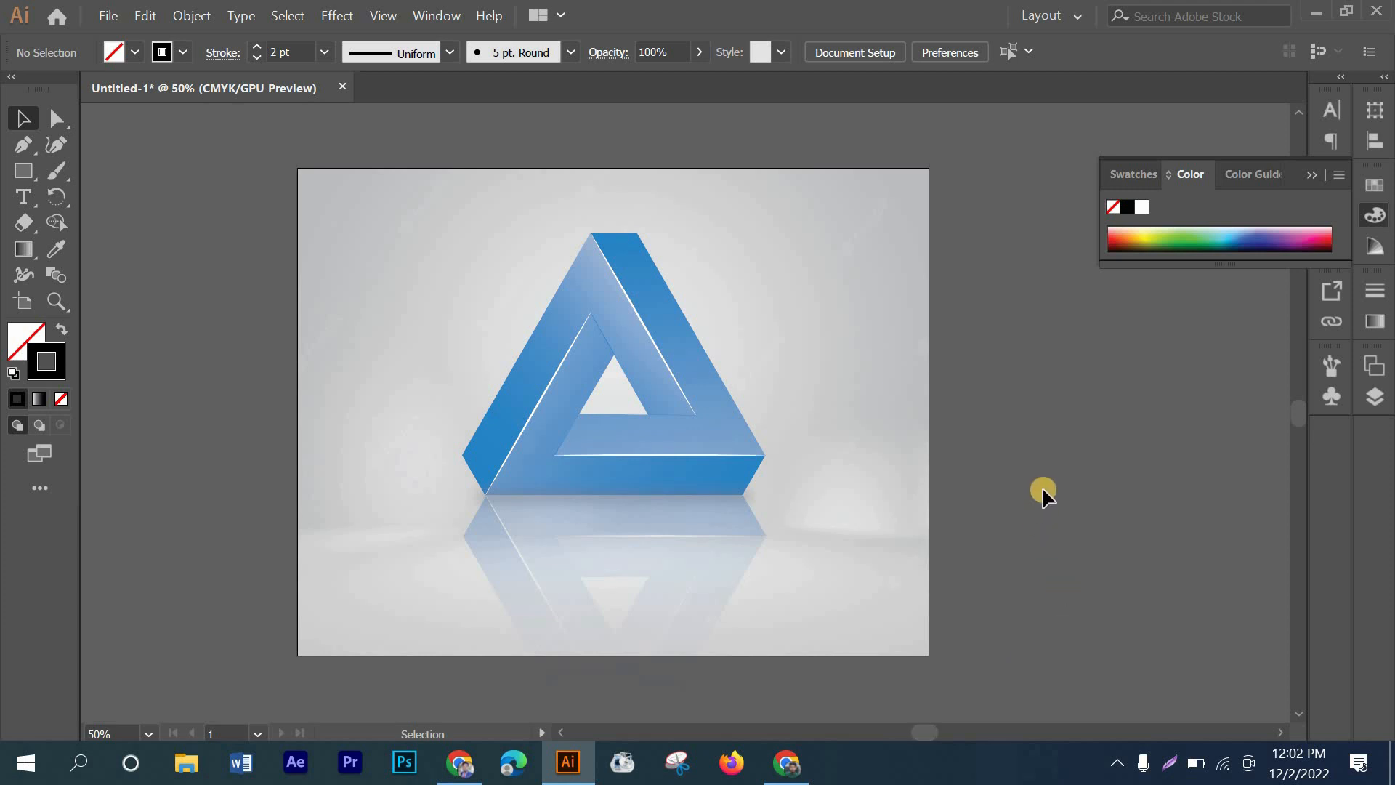
left_click(738, 428)
left_click(1039, 468)
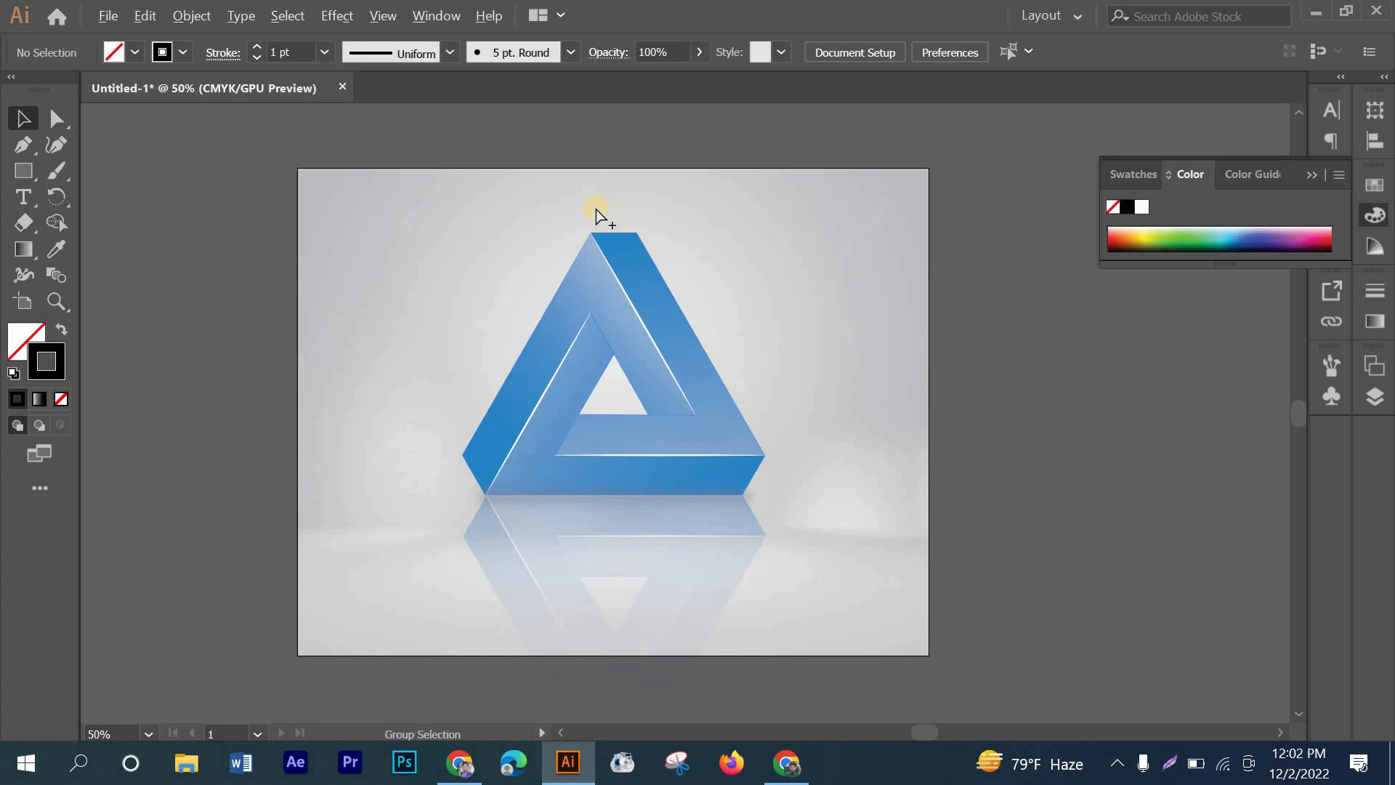
scroll(597, 212, "up", 1, "alt")
scroll(596, 216, "down", 2)
scroll(595, 218, "down", 2)
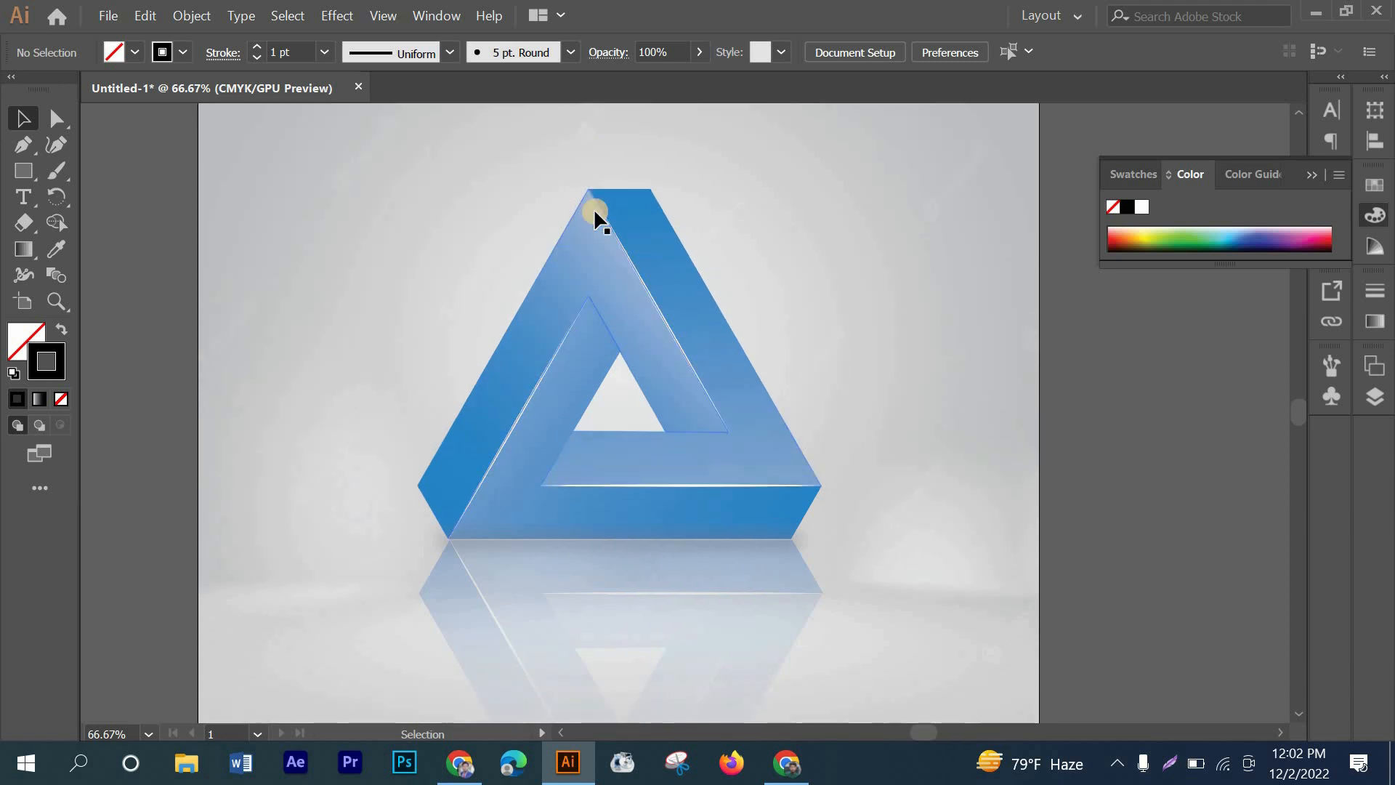